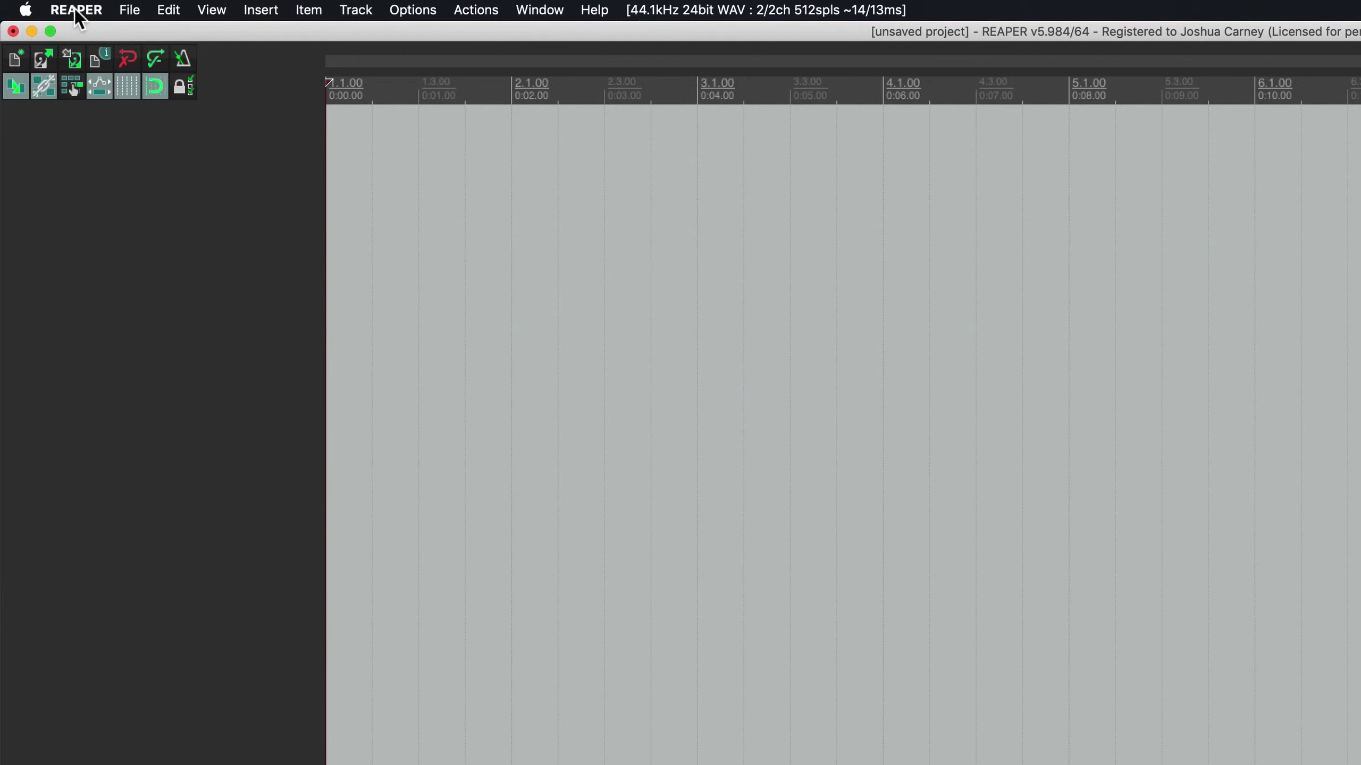
left_click(75, 8)
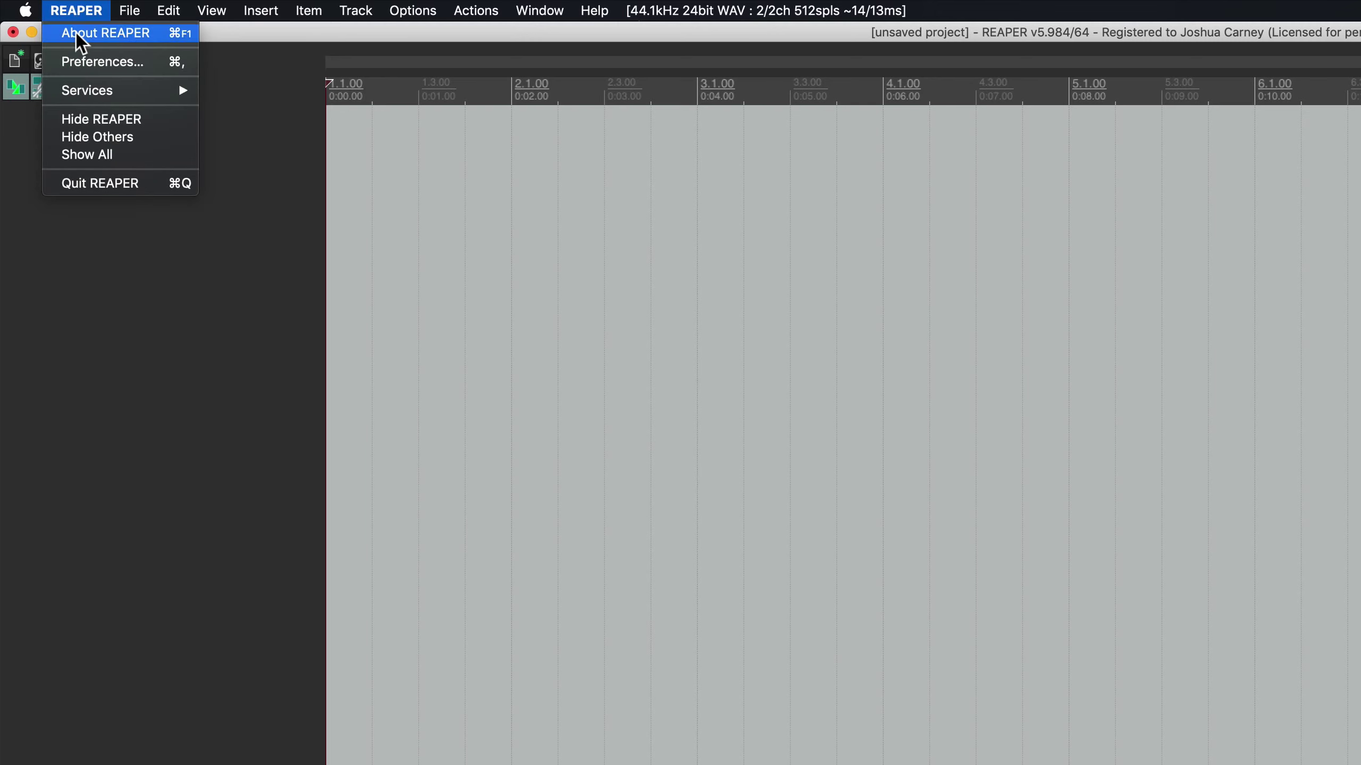
left_click(128, 60)
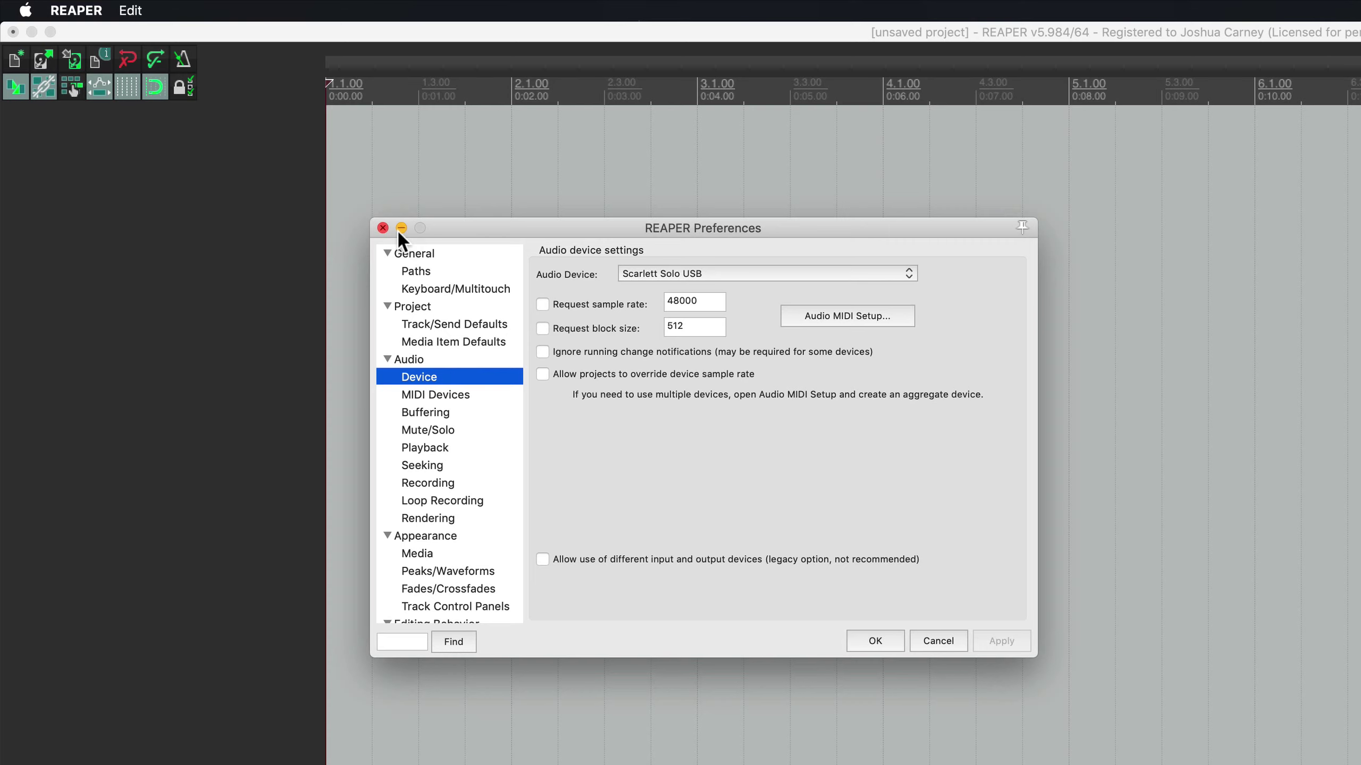
left_click(383, 228)
Step: Open the preferences and choose Scarlett Solo USB as the audio device
left_click(95, 16)
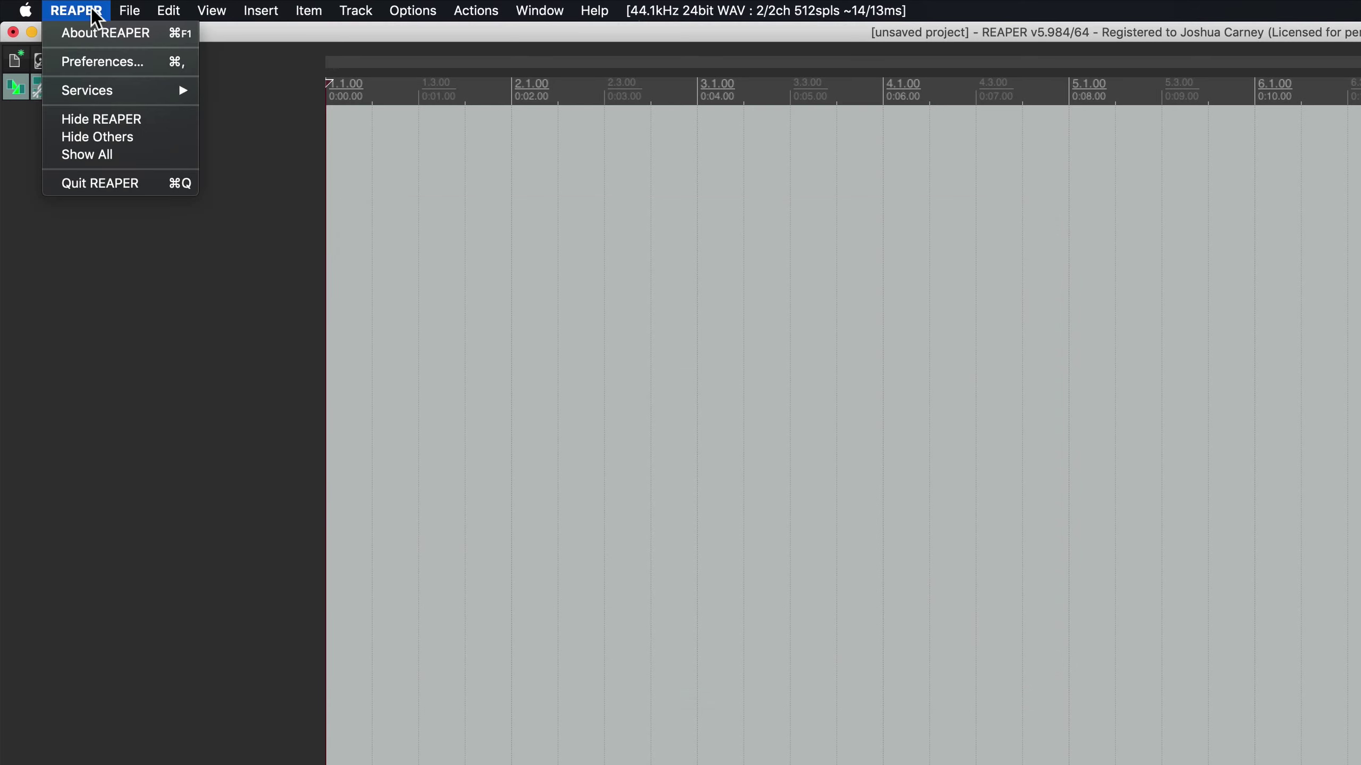
mouse_move(409, 16)
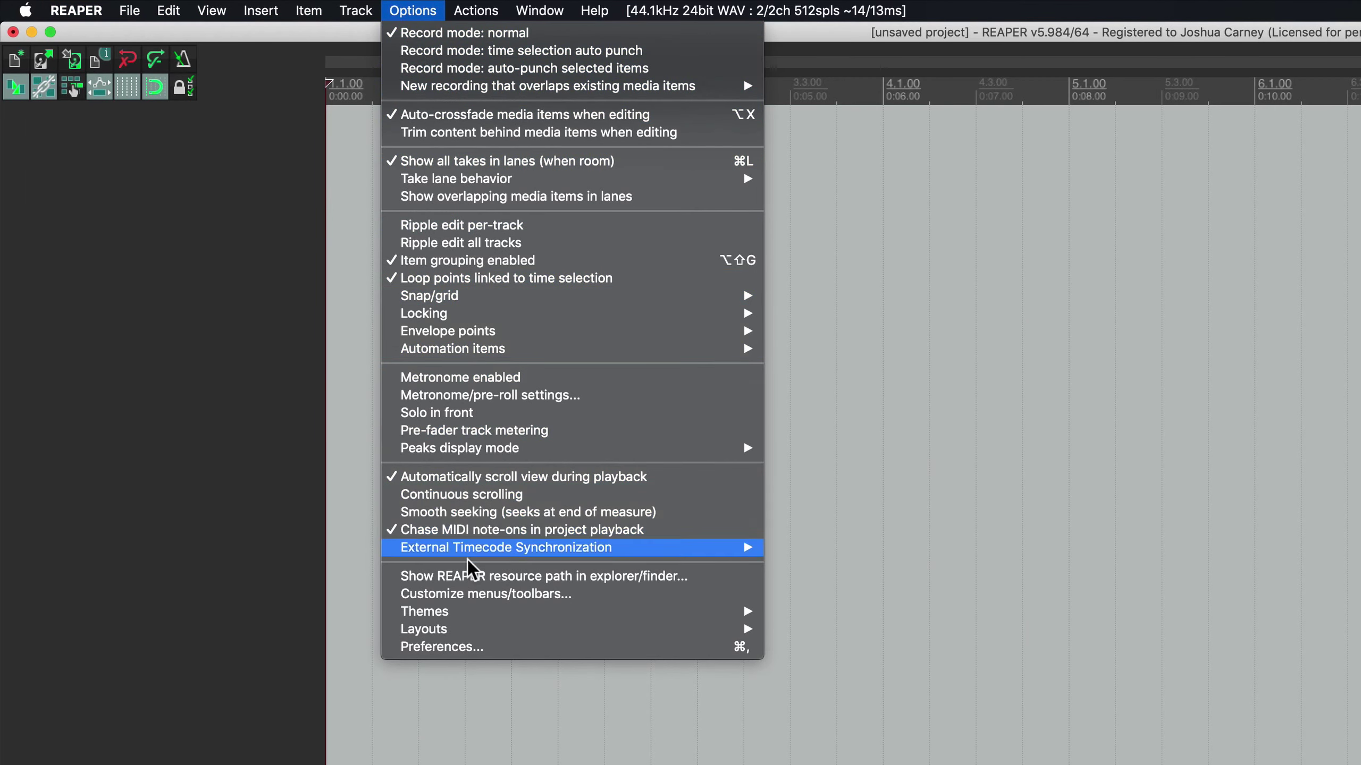
left_click(526, 647)
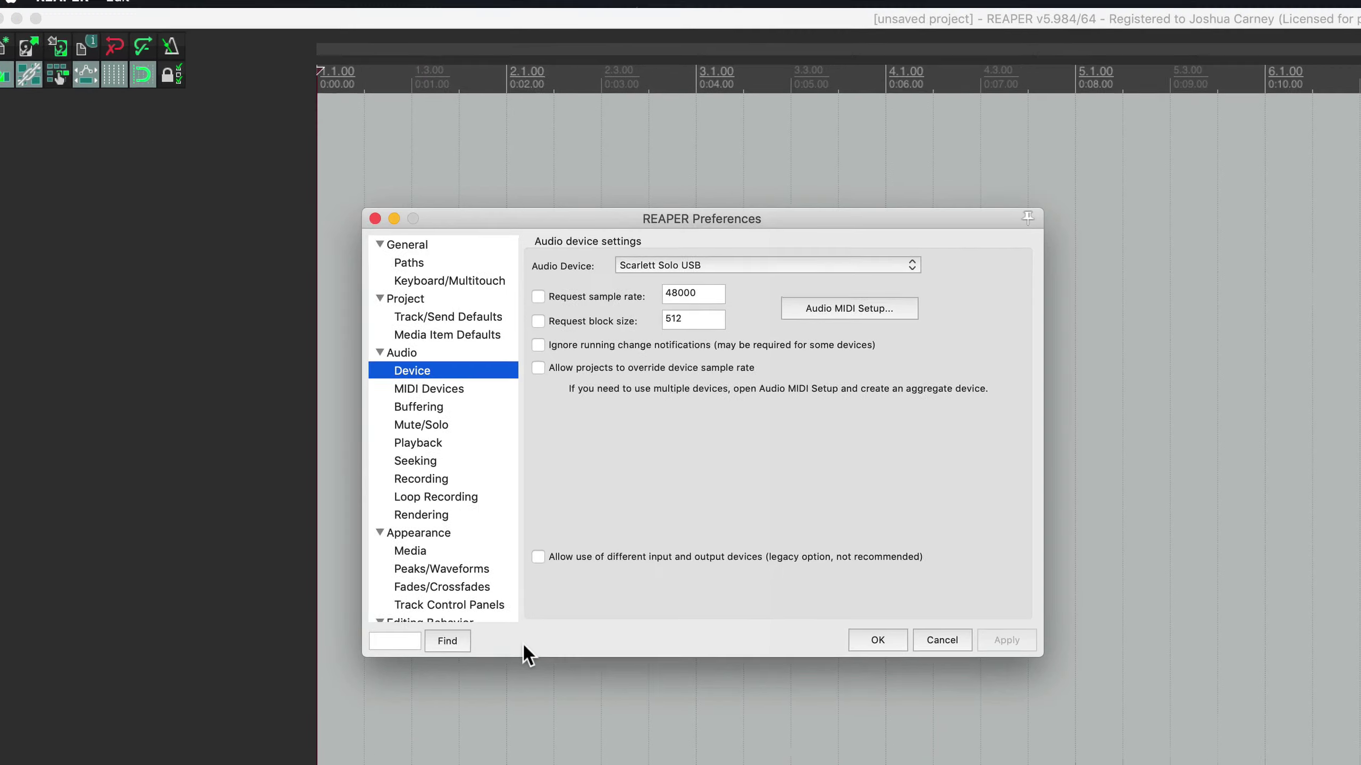
left_click(753, 150)
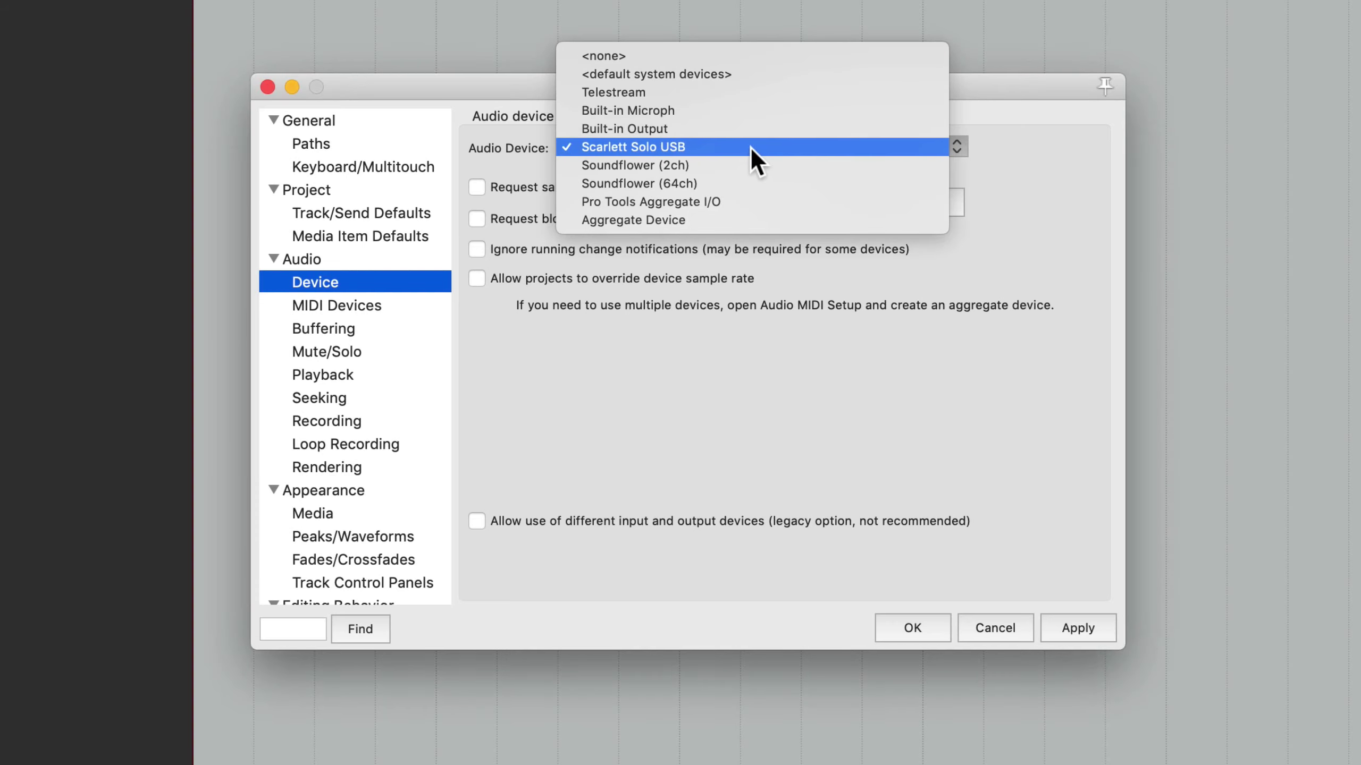
left_click(750, 146)
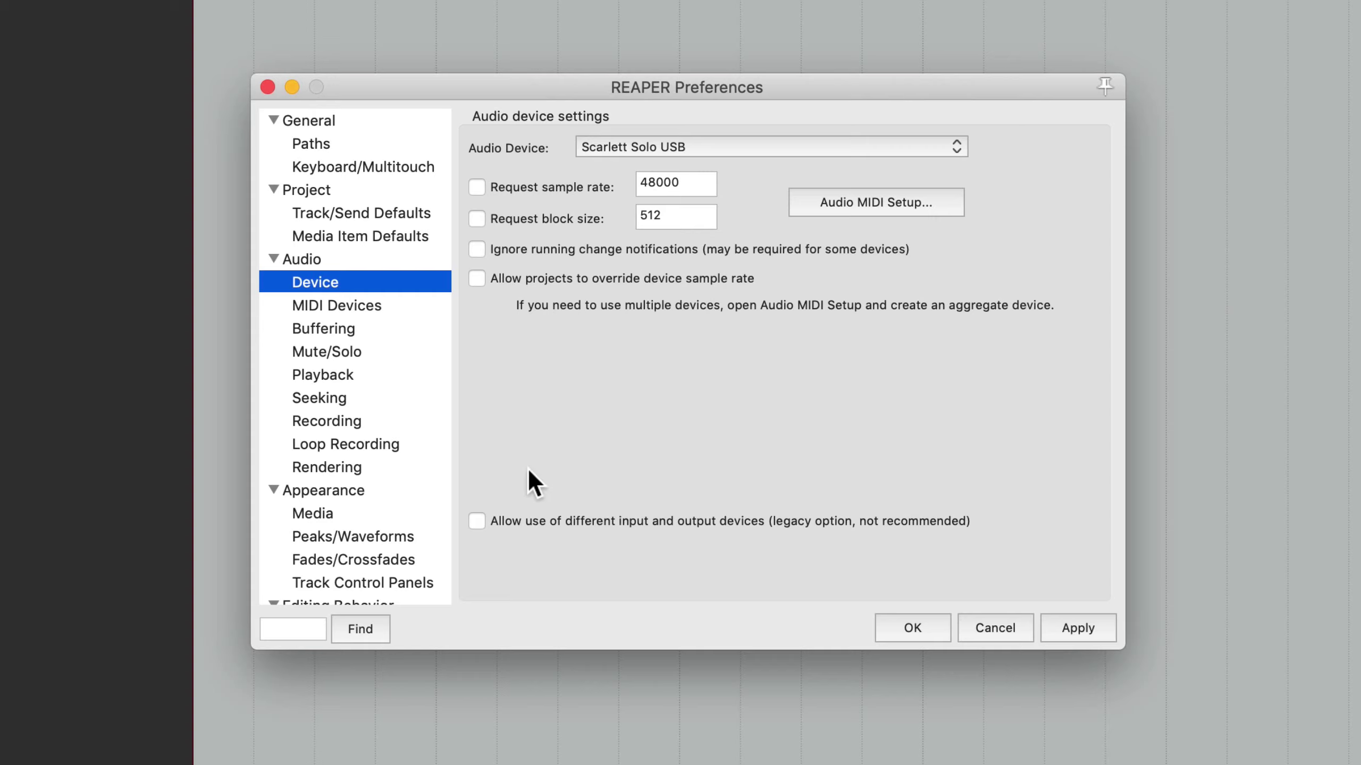
Step: Allow different input and output devices, set the input device to Built-in Microph, and open the output device choices
left_click(523, 521)
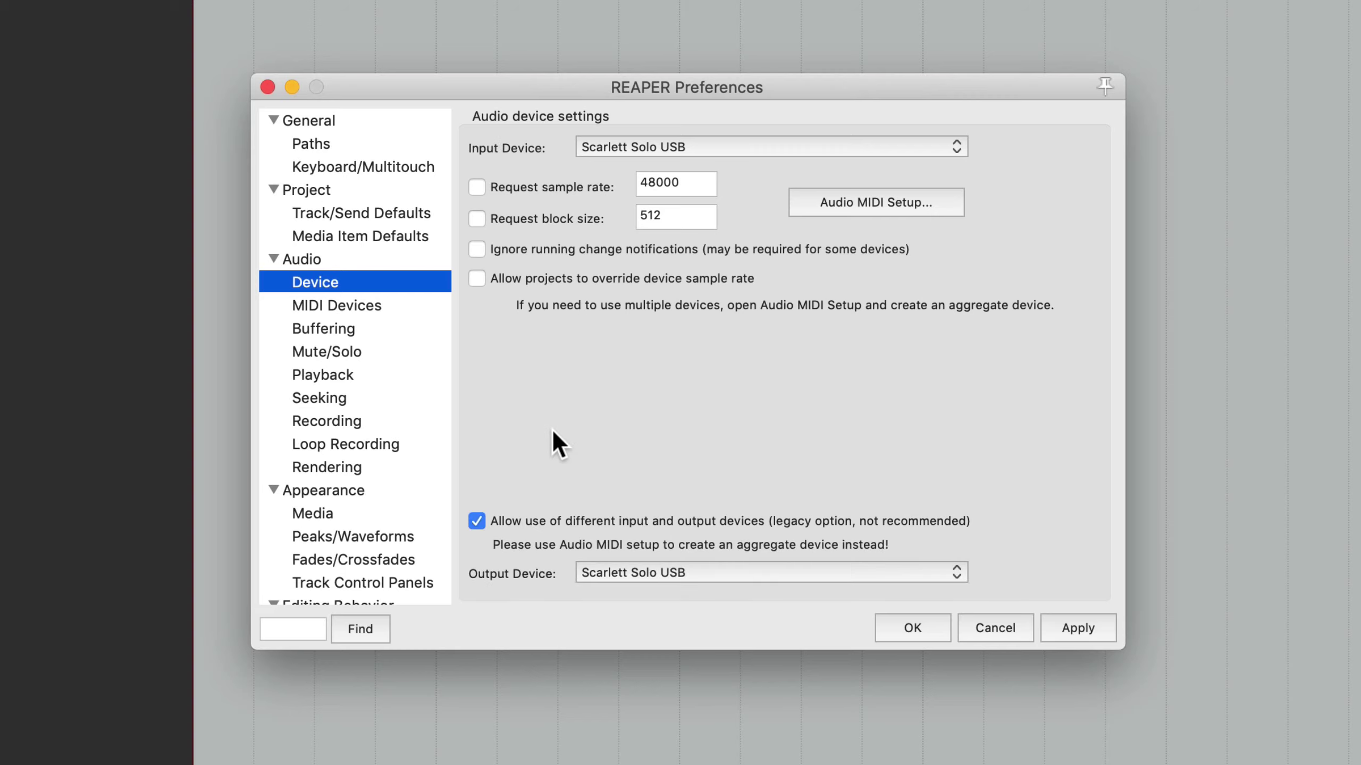
left_click(753, 148)
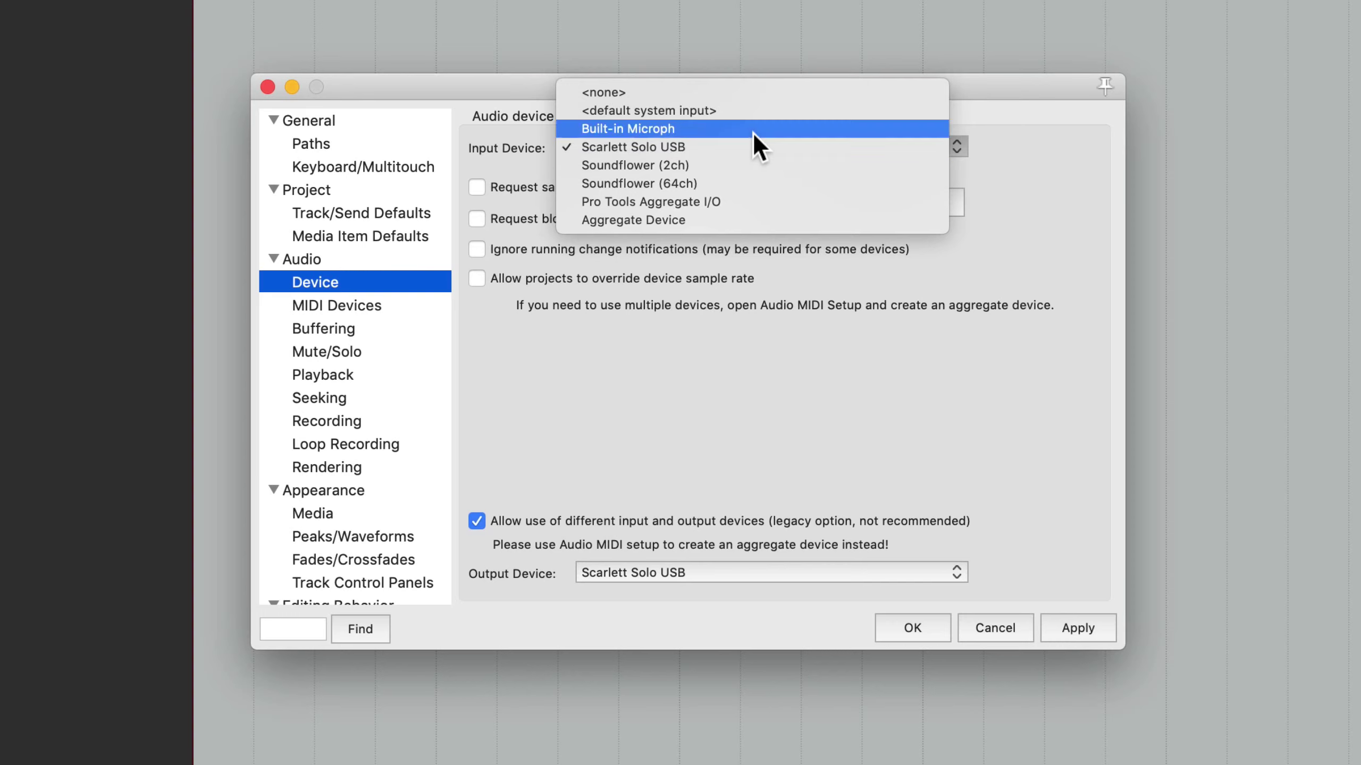
left_click(753, 130)
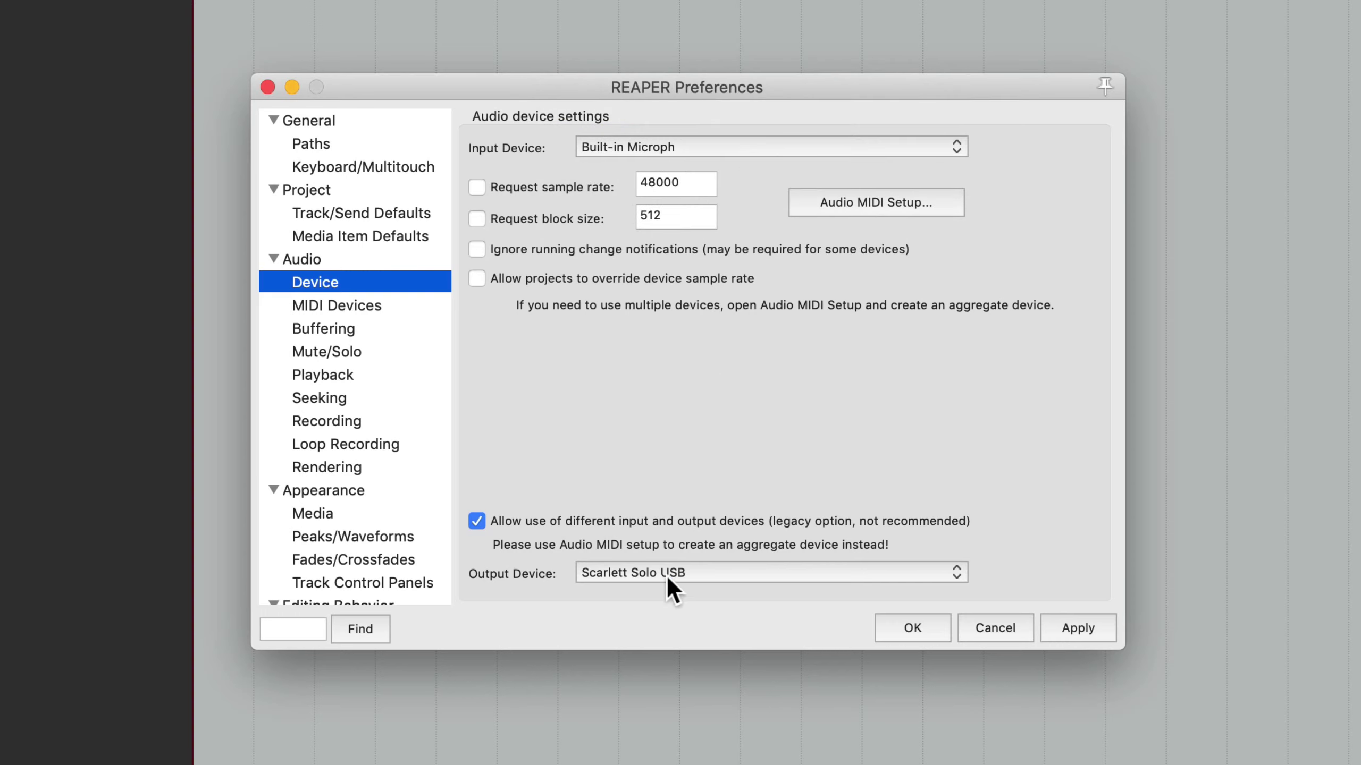
left_click(669, 590)
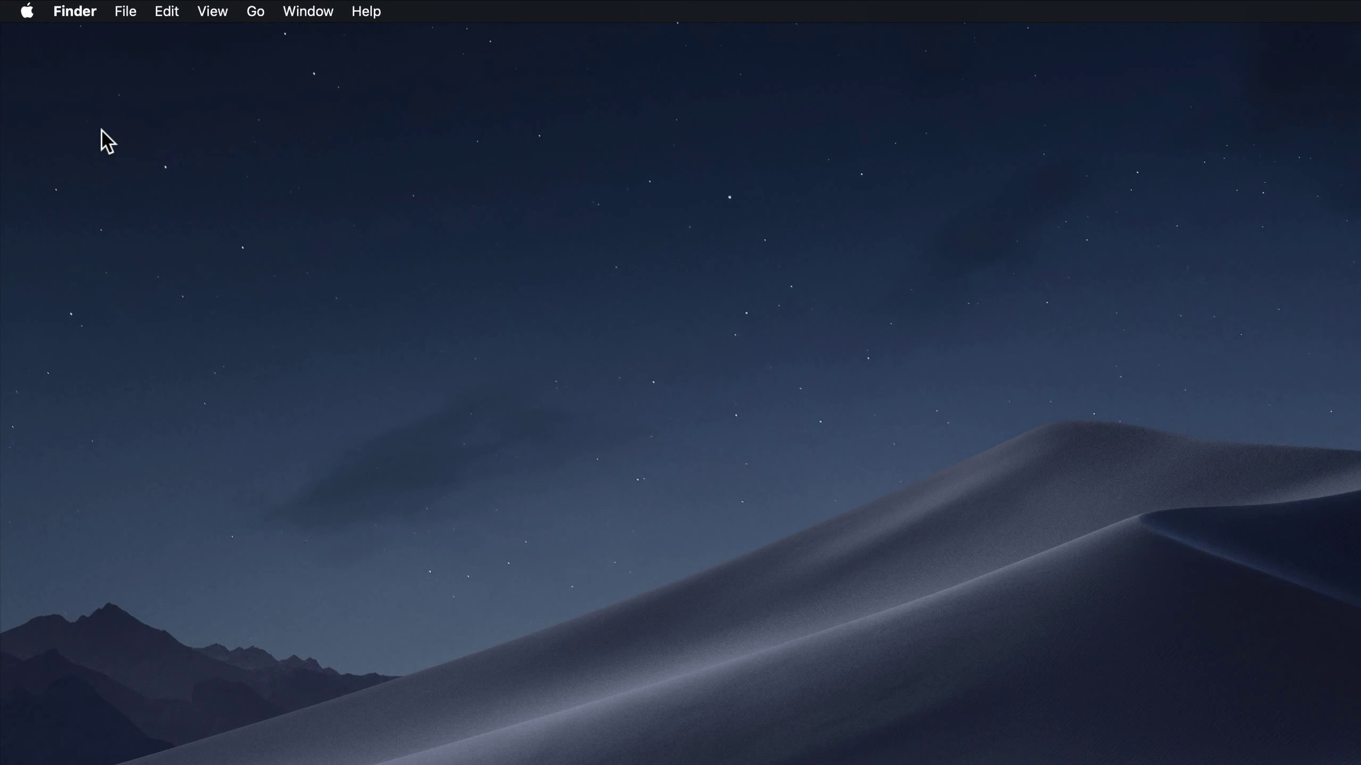
Step: Grant REAPER64 microphone access in the macOS System Preferences privacy settings and quit REAPER64 immediately to apply it
left_click(28, 12)
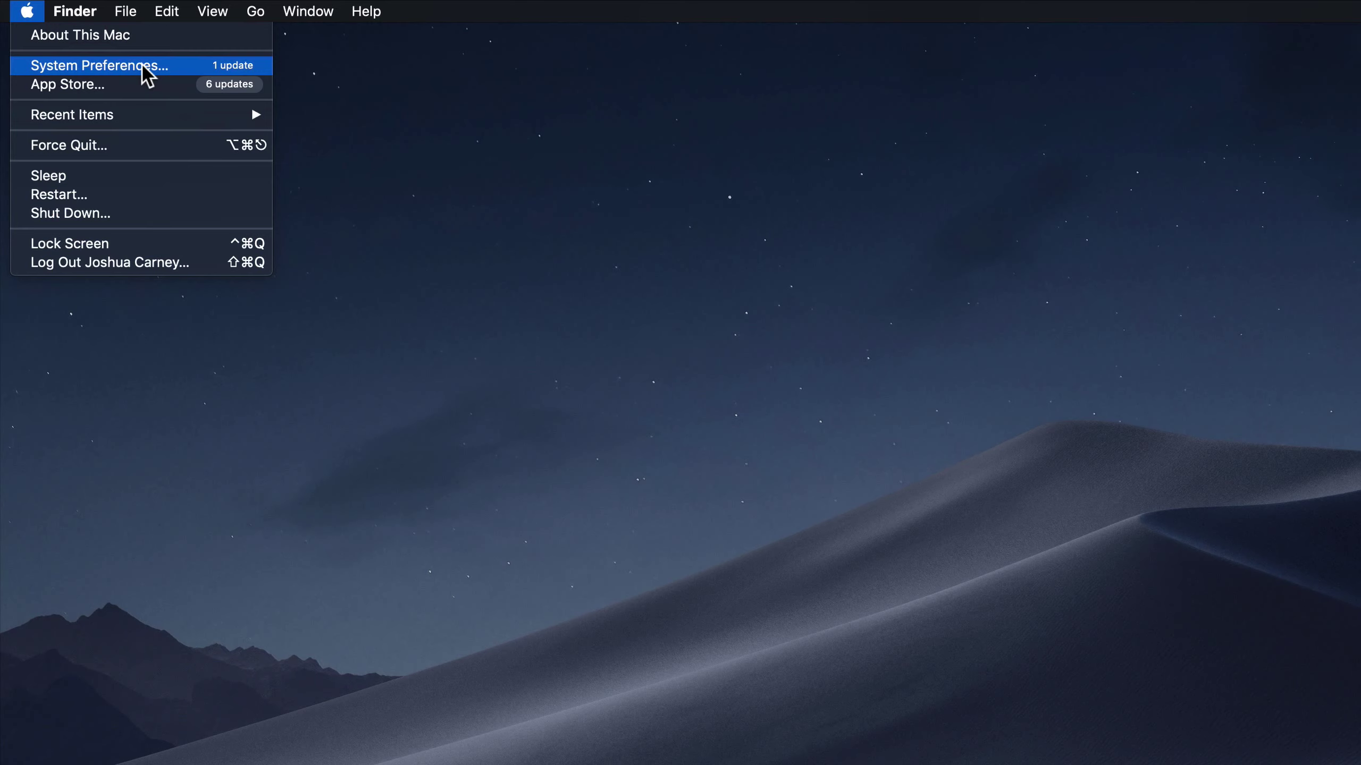
left_click(148, 77)
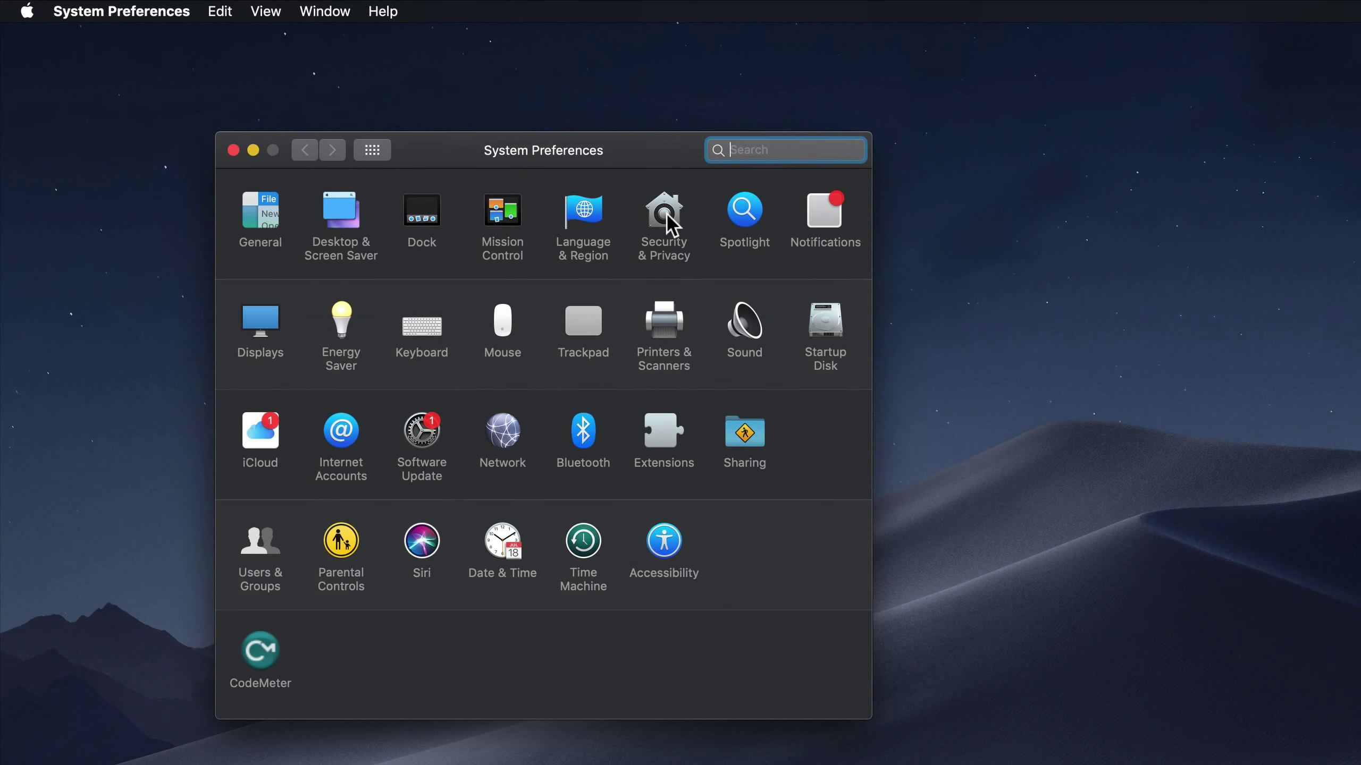
left_click(667, 214)
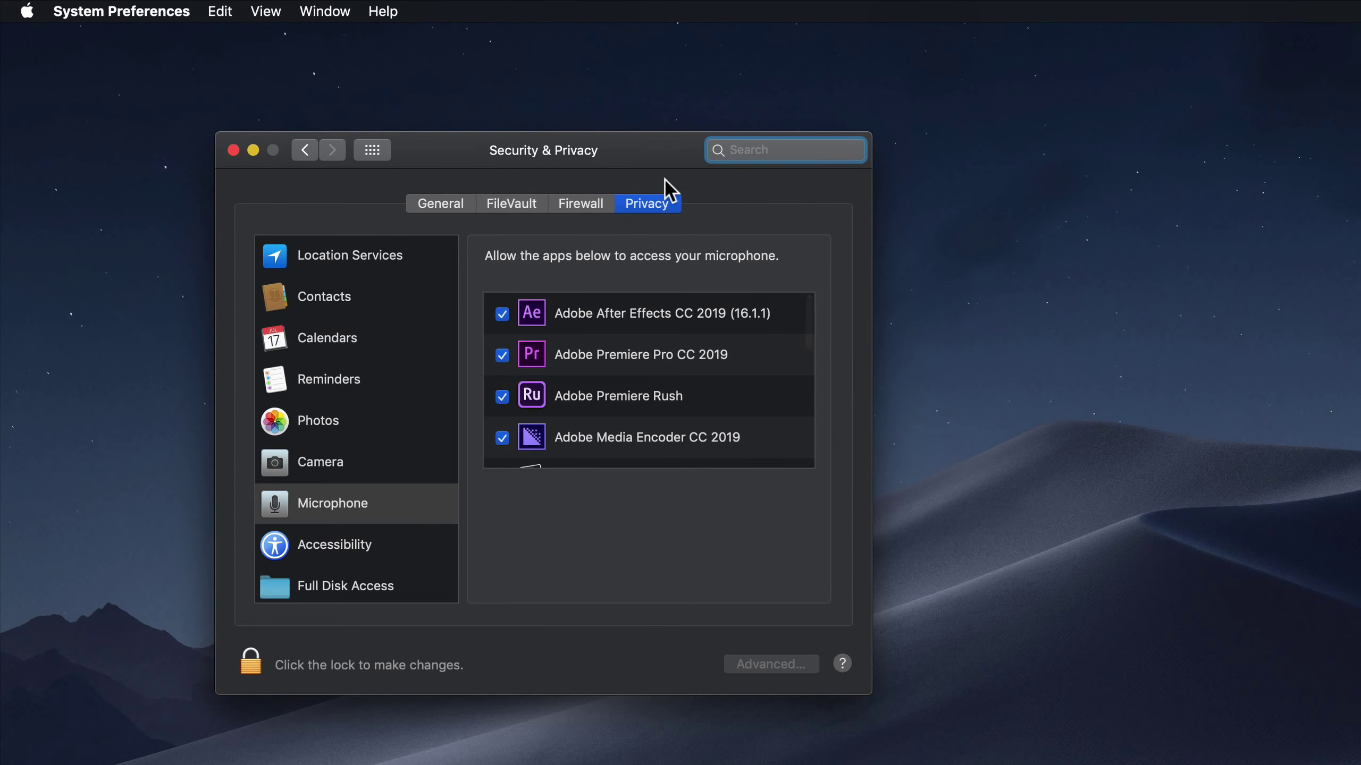
left_click(391, 513)
scroll(654, 421, "down", 5)
scroll(654, 422, "down", 3)
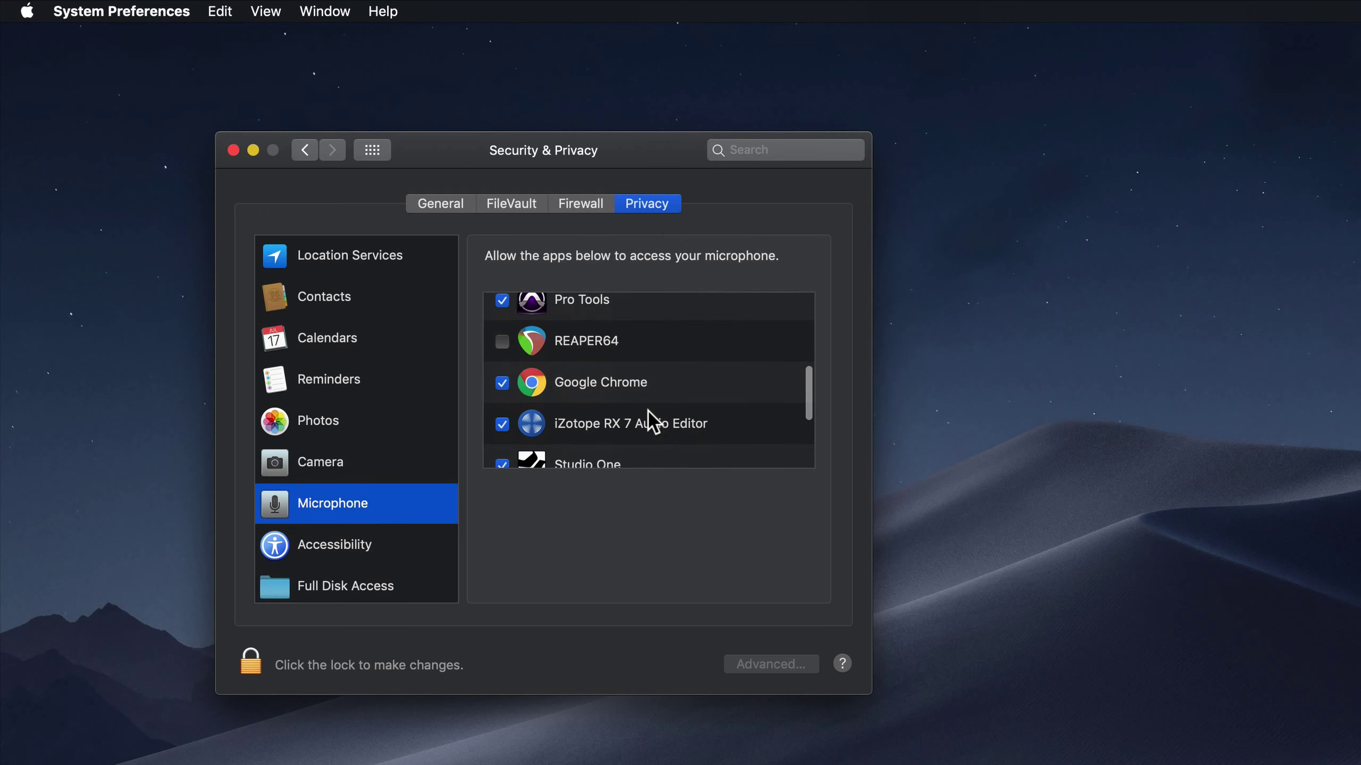
left_click(502, 342)
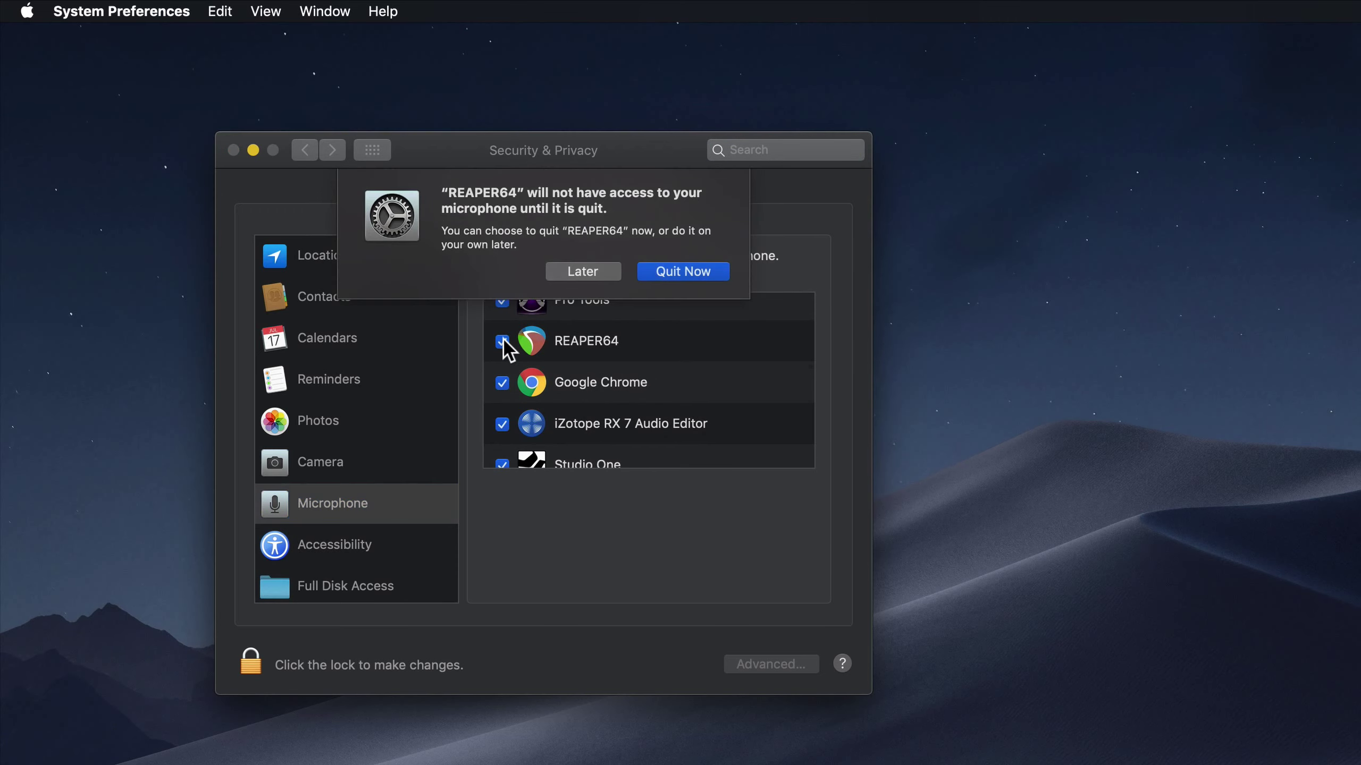
left_click(670, 274)
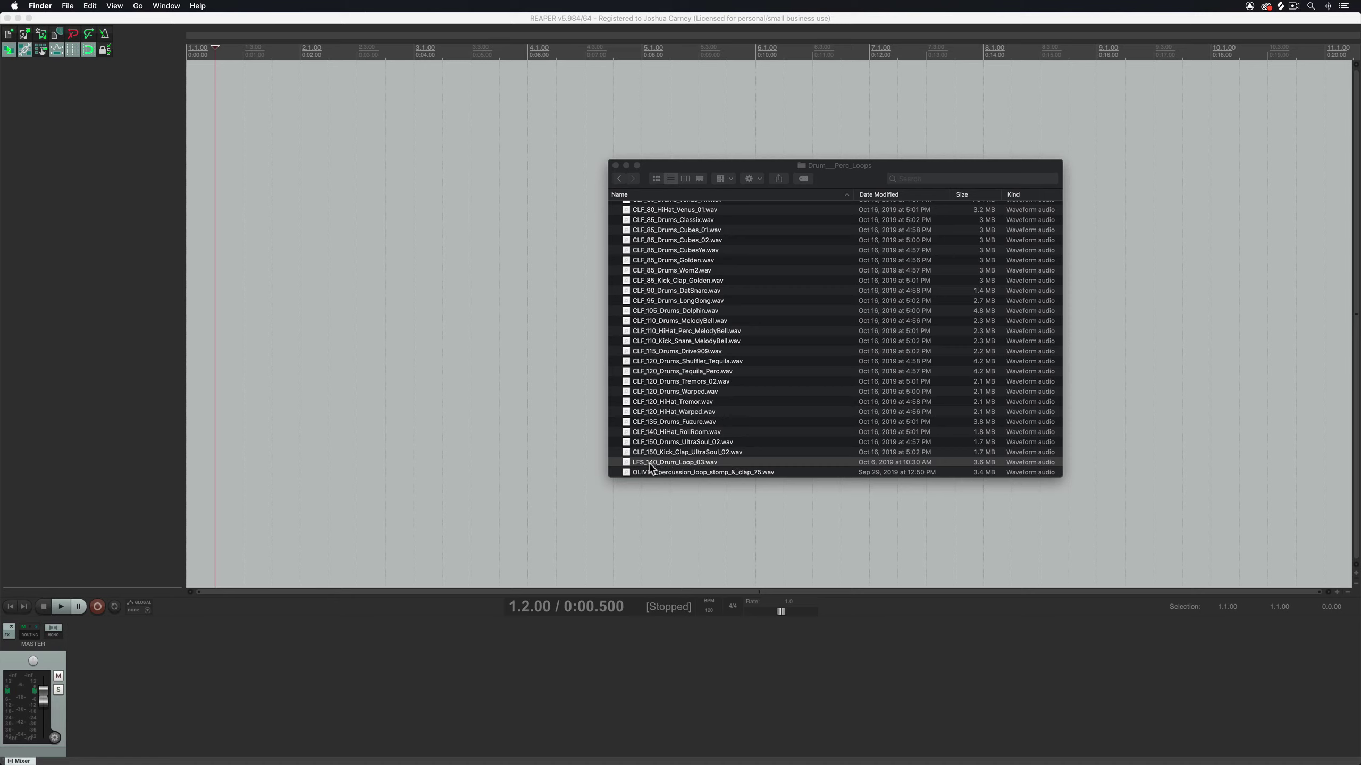
Step: Import LFS_140_Drum_Loop_03.wav from the Finder onto a new REAPER track at the project start and make the track taller
left_click_drag(718, 464, 234, 104)
left_click(262, 110)
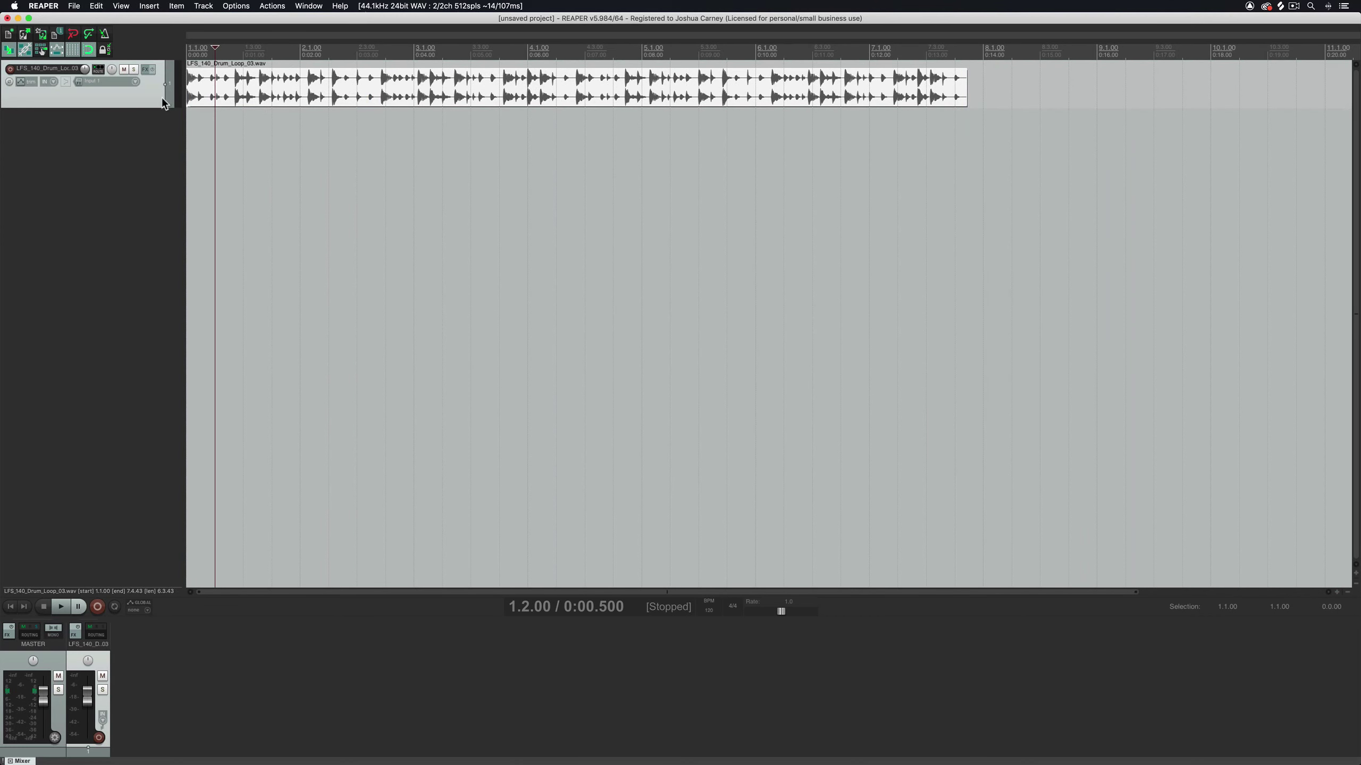
left_click_drag(145, 108, 144, 275)
left_click(196, 343)
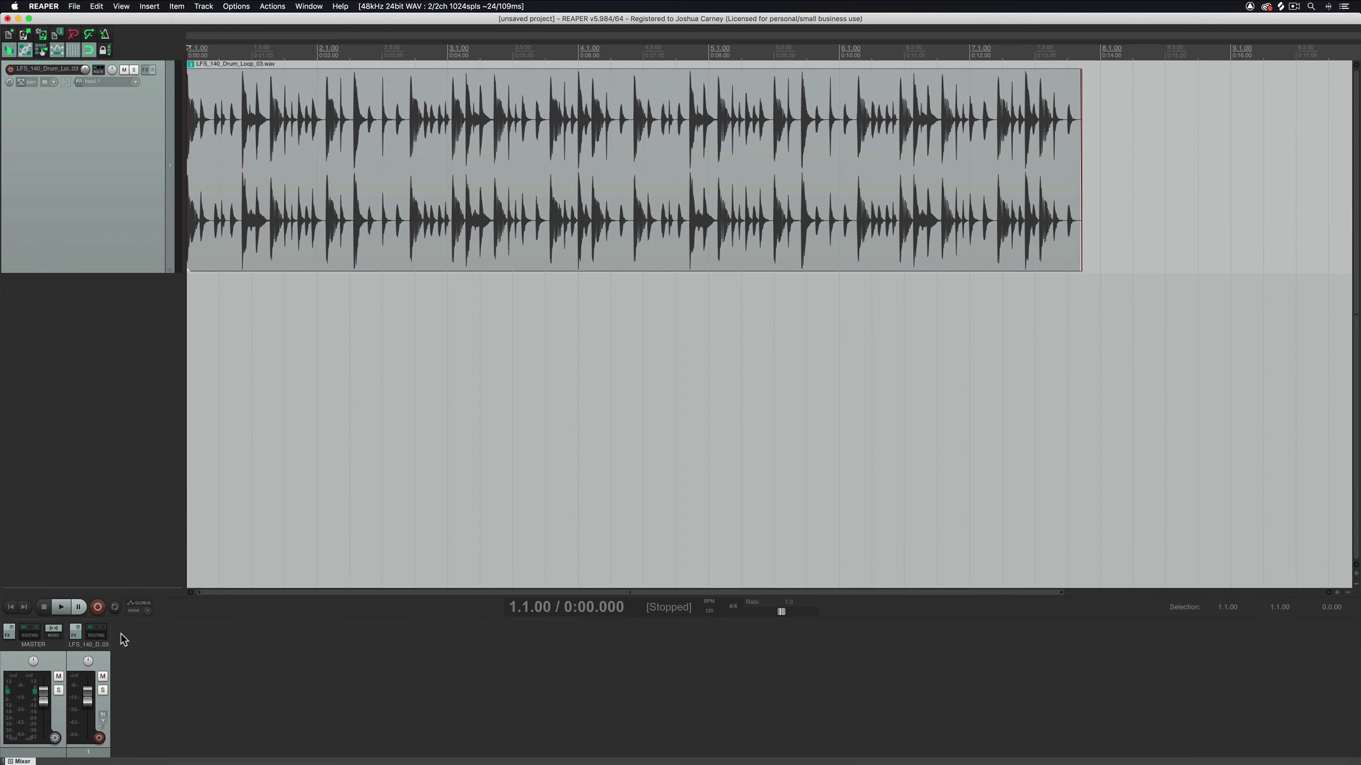
Step: Play the drum loop from the project start and stop it, twice
key("space")
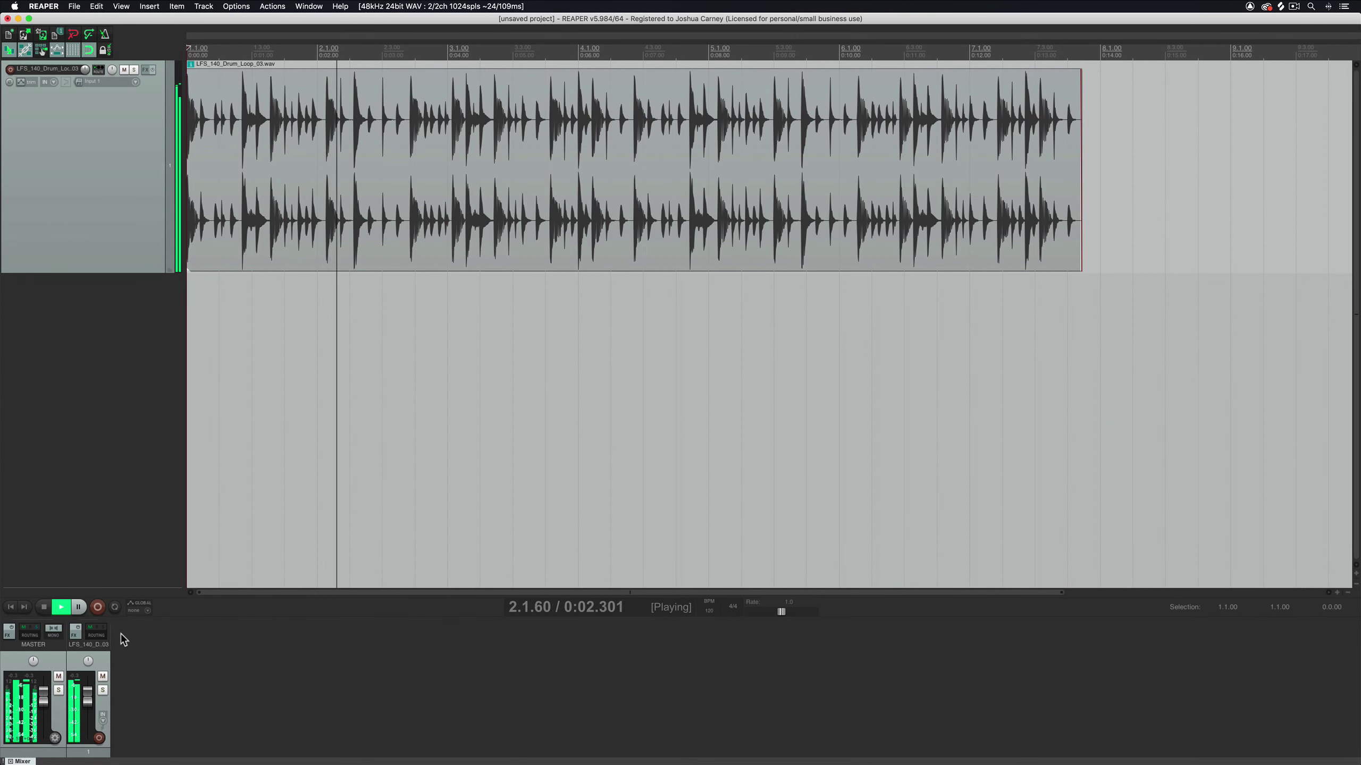
key("space")
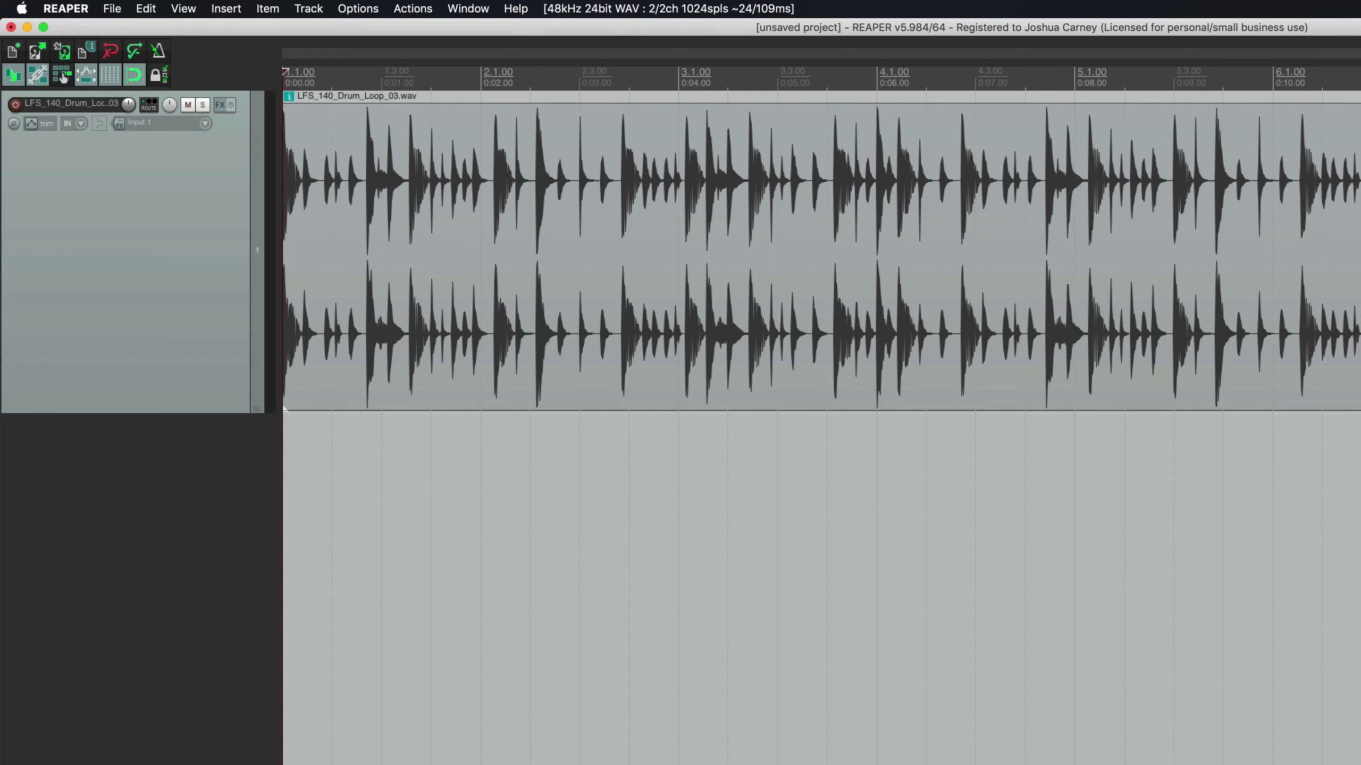
key("space")
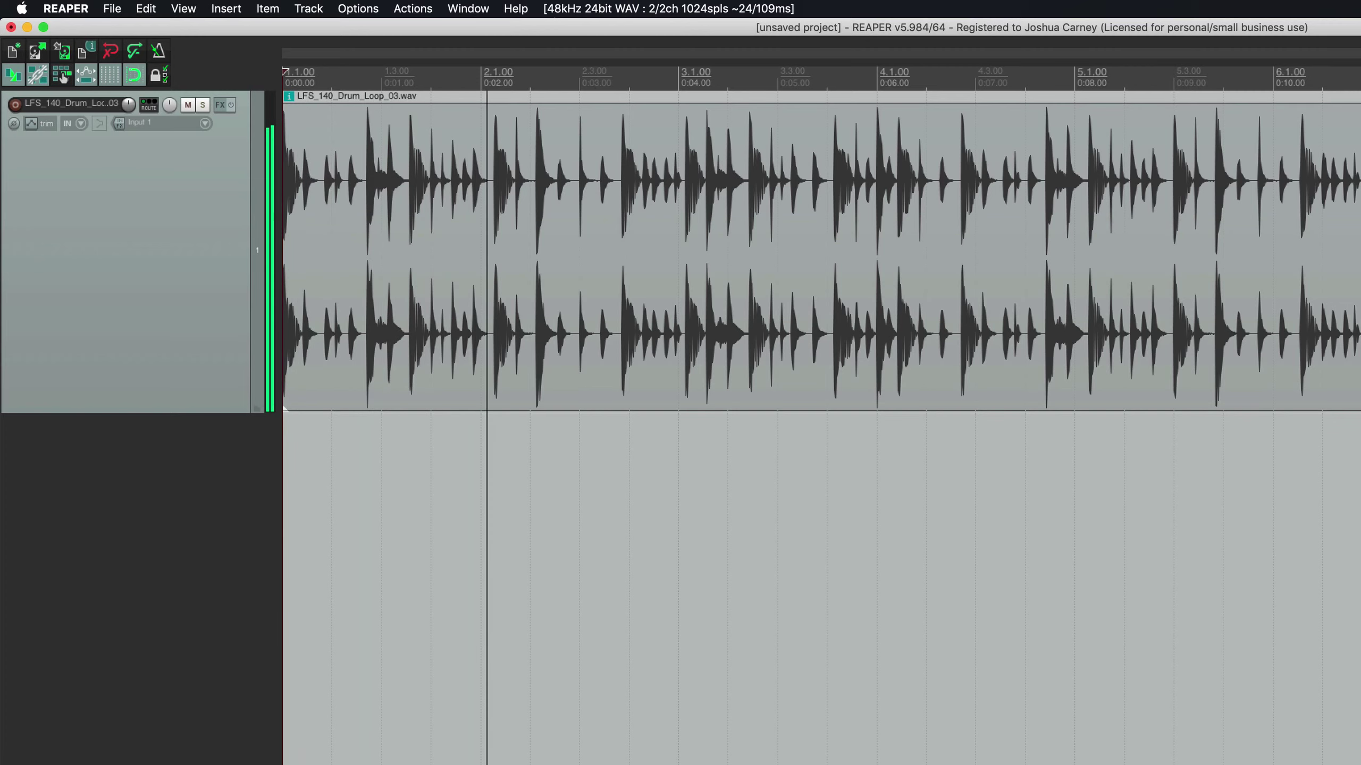
key("space")
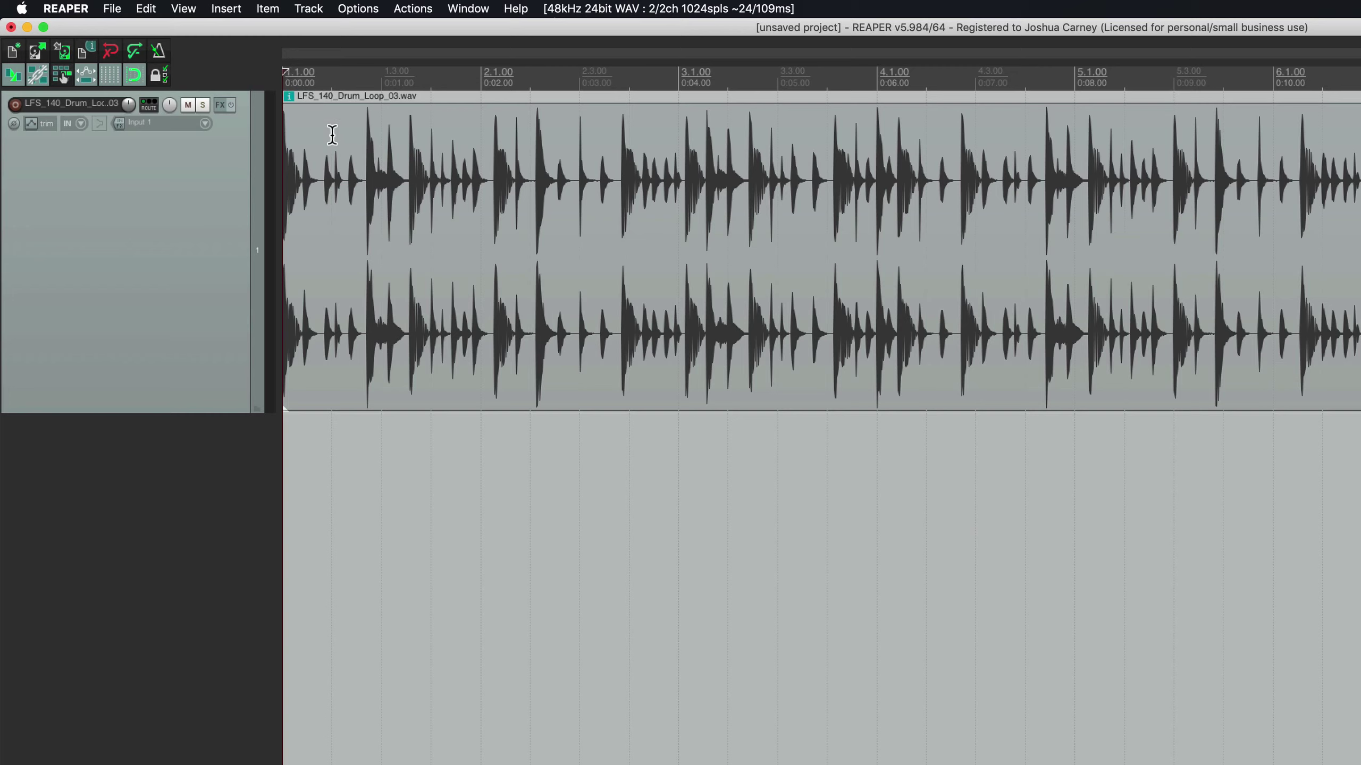
Step: Reposition the edit cursor at several points on the drum loop and timeline ruler, ending at 2.1.00
left_click(532, 204)
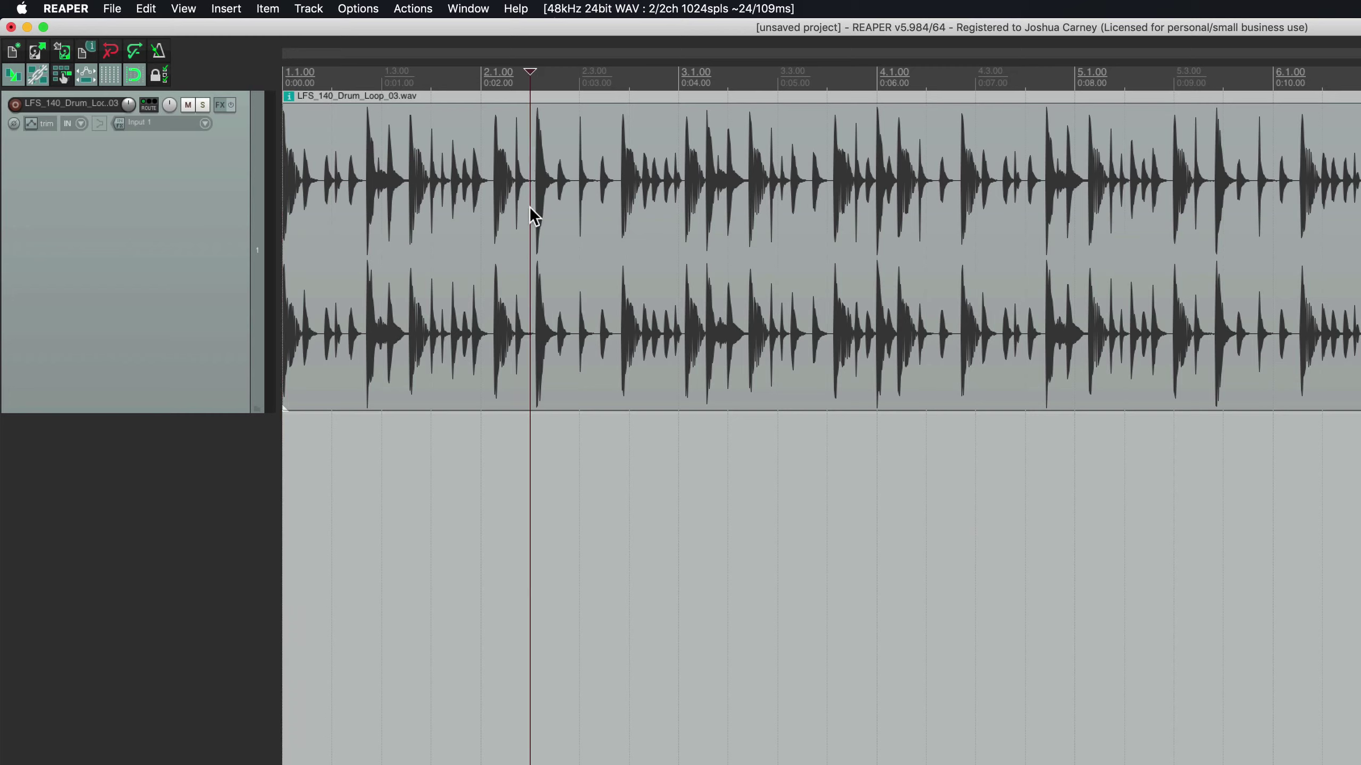
left_click(629, 74)
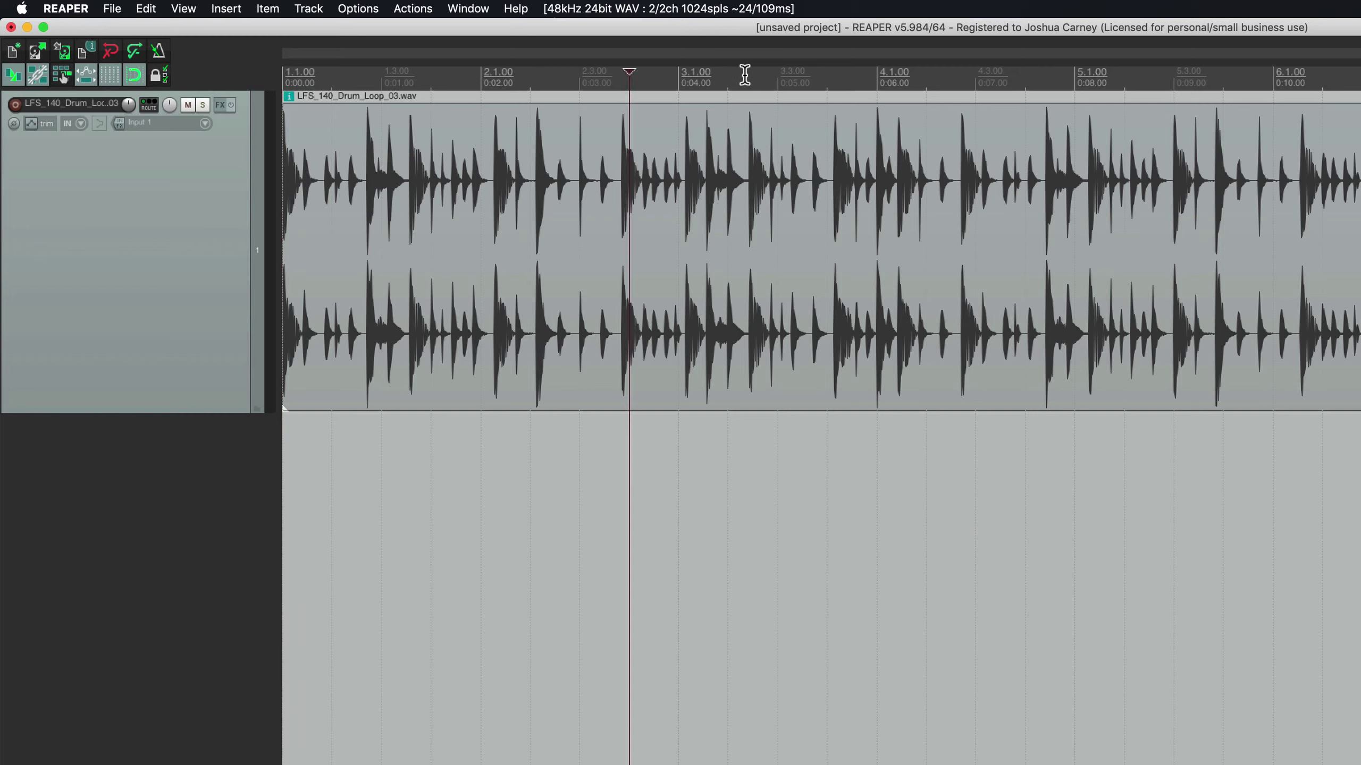
left_click(739, 74)
left_click(471, 74)
left_click(536, 74)
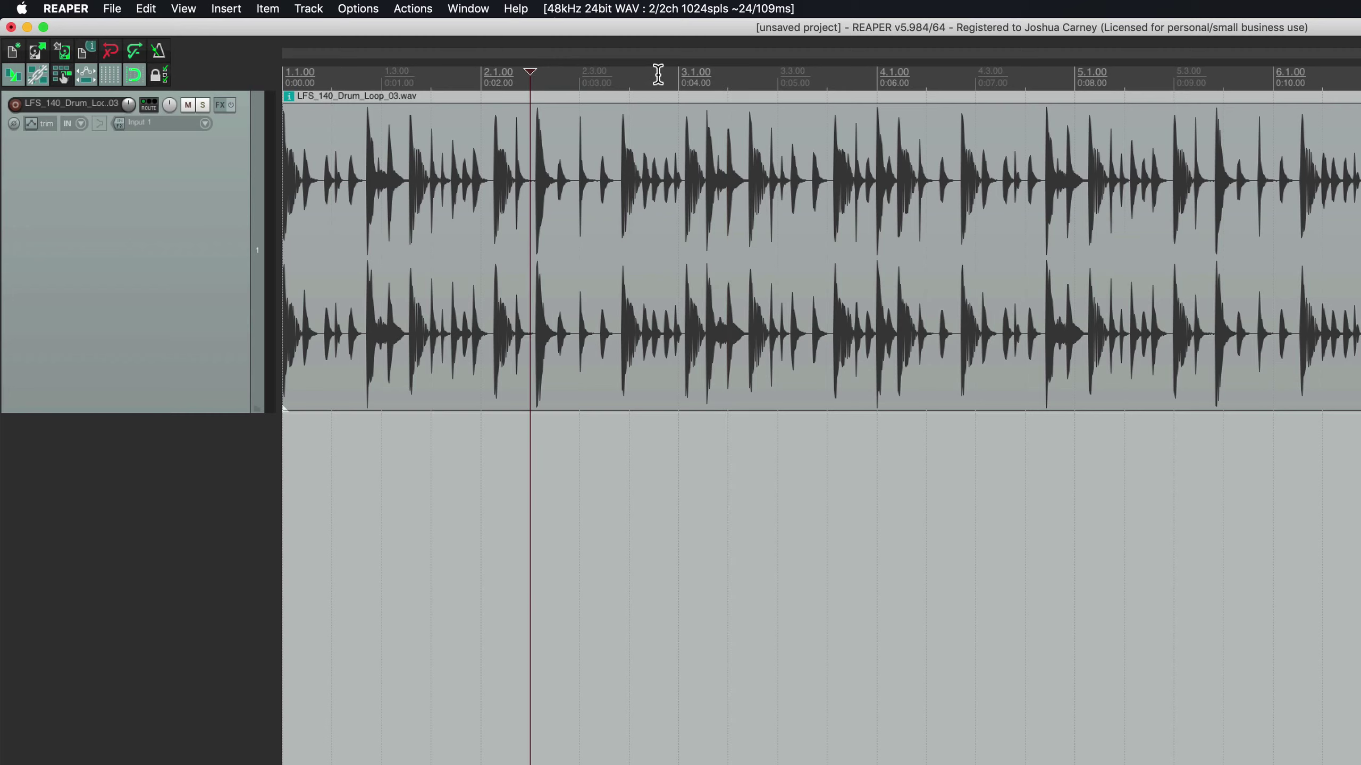
left_click(681, 74)
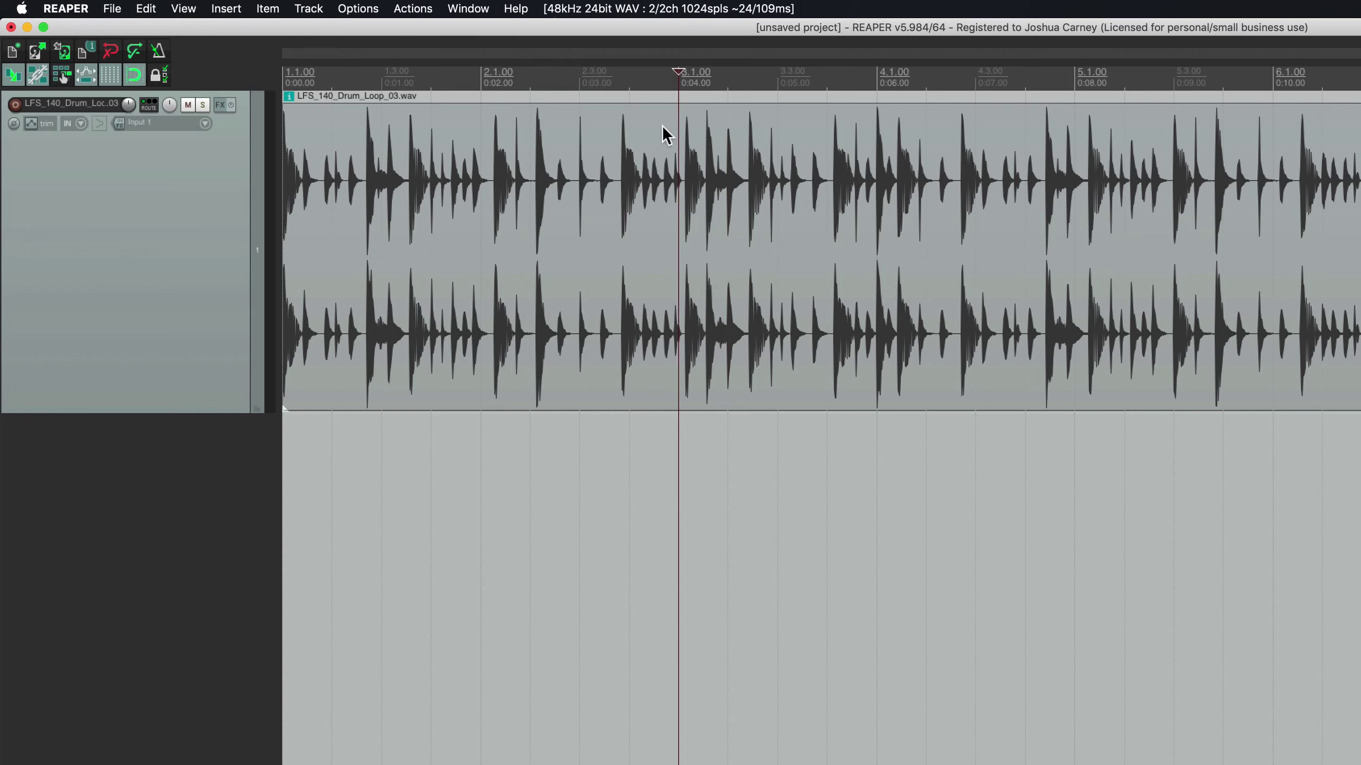
left_click(480, 75)
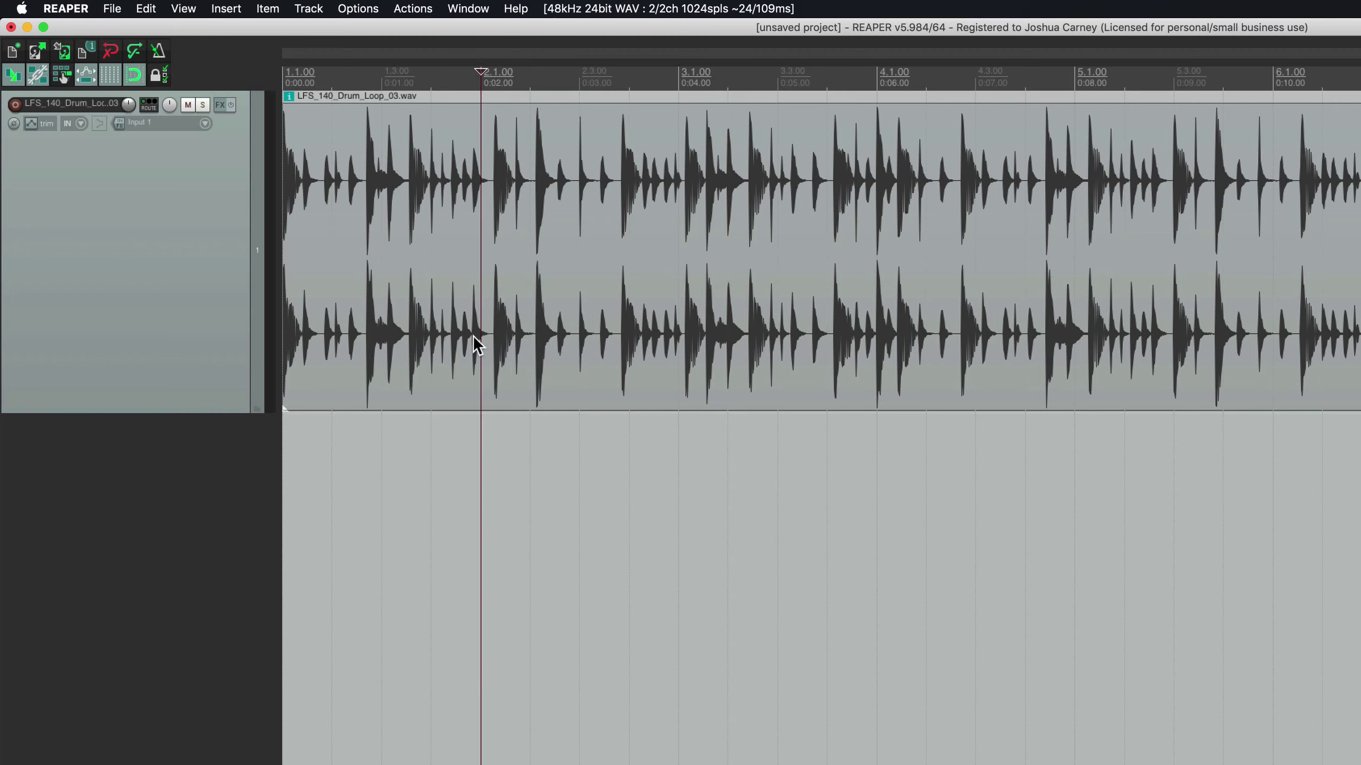
Step: Play the loop from 2.1.00 and stop, and replay it, halting with the edit cursor left at the playback position
key("space")
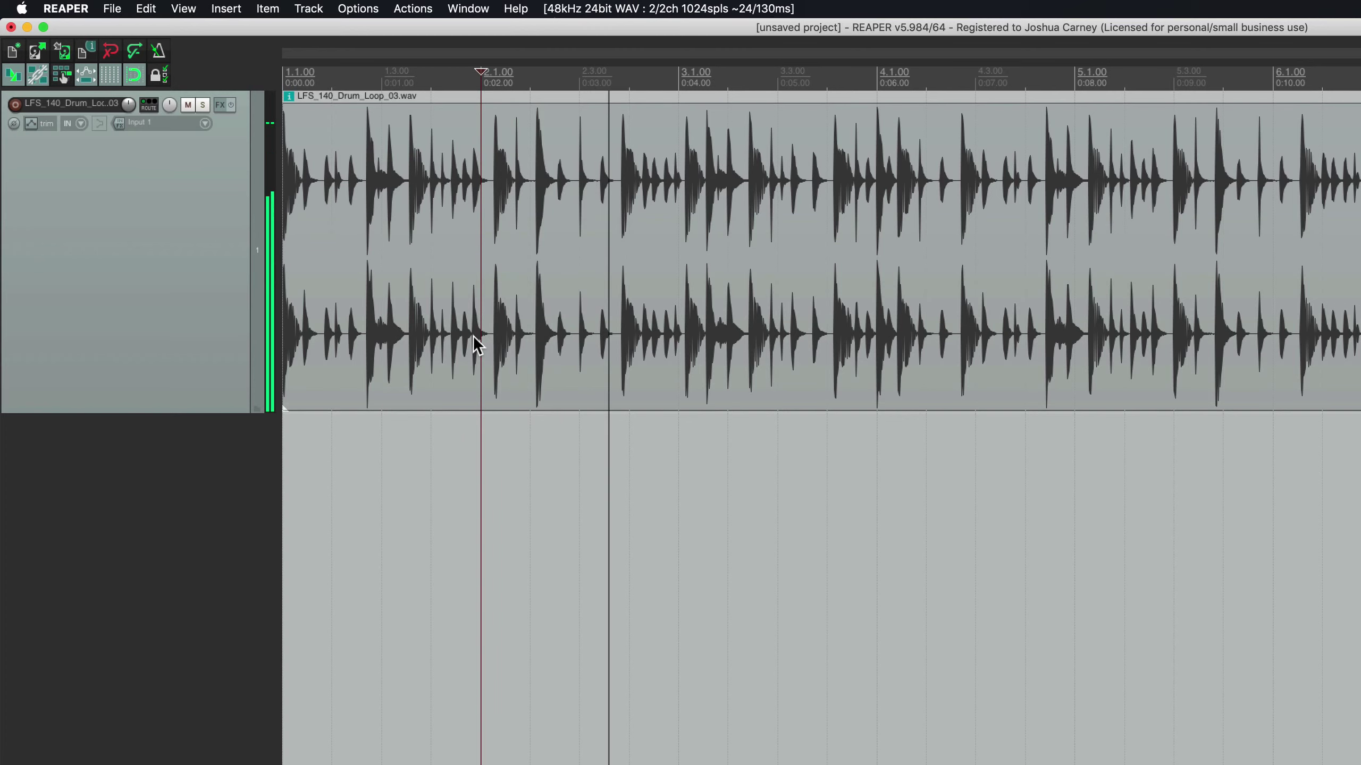
key("space")
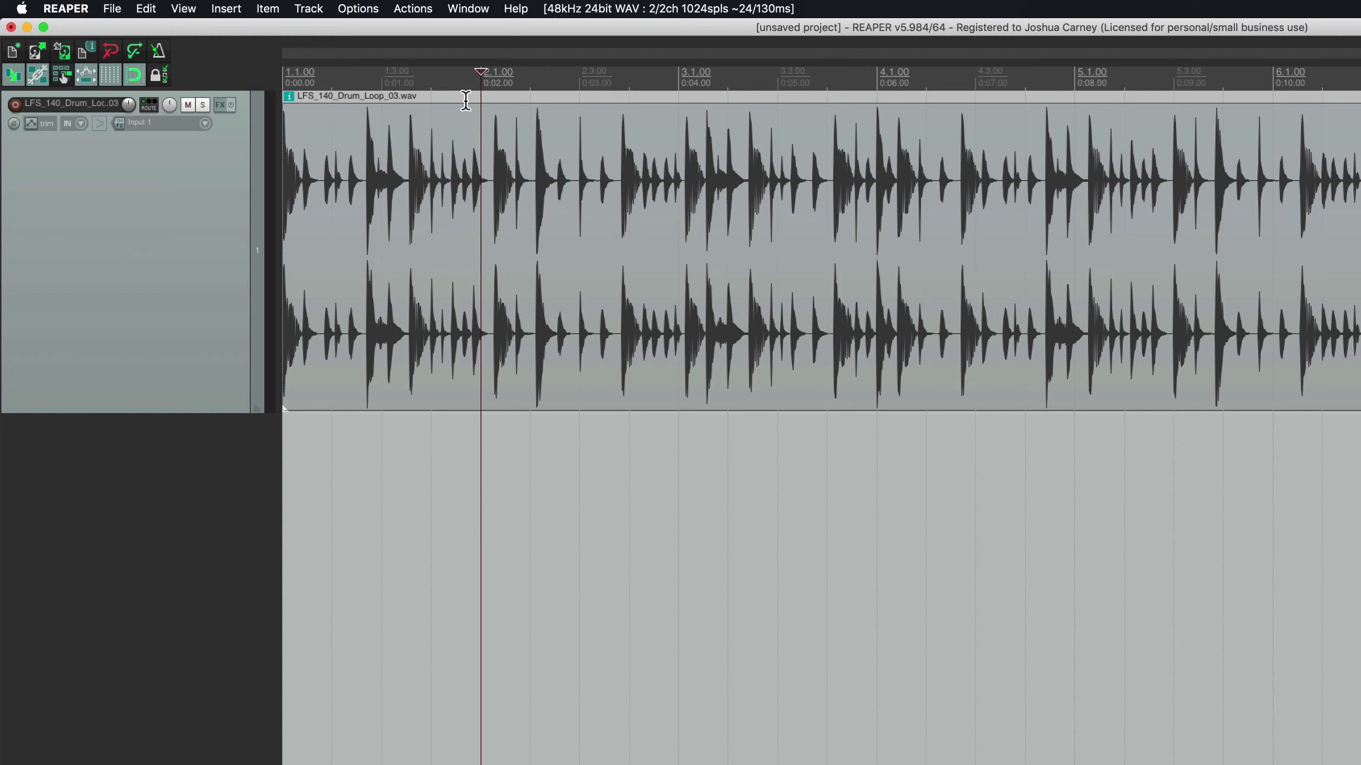
key("space")
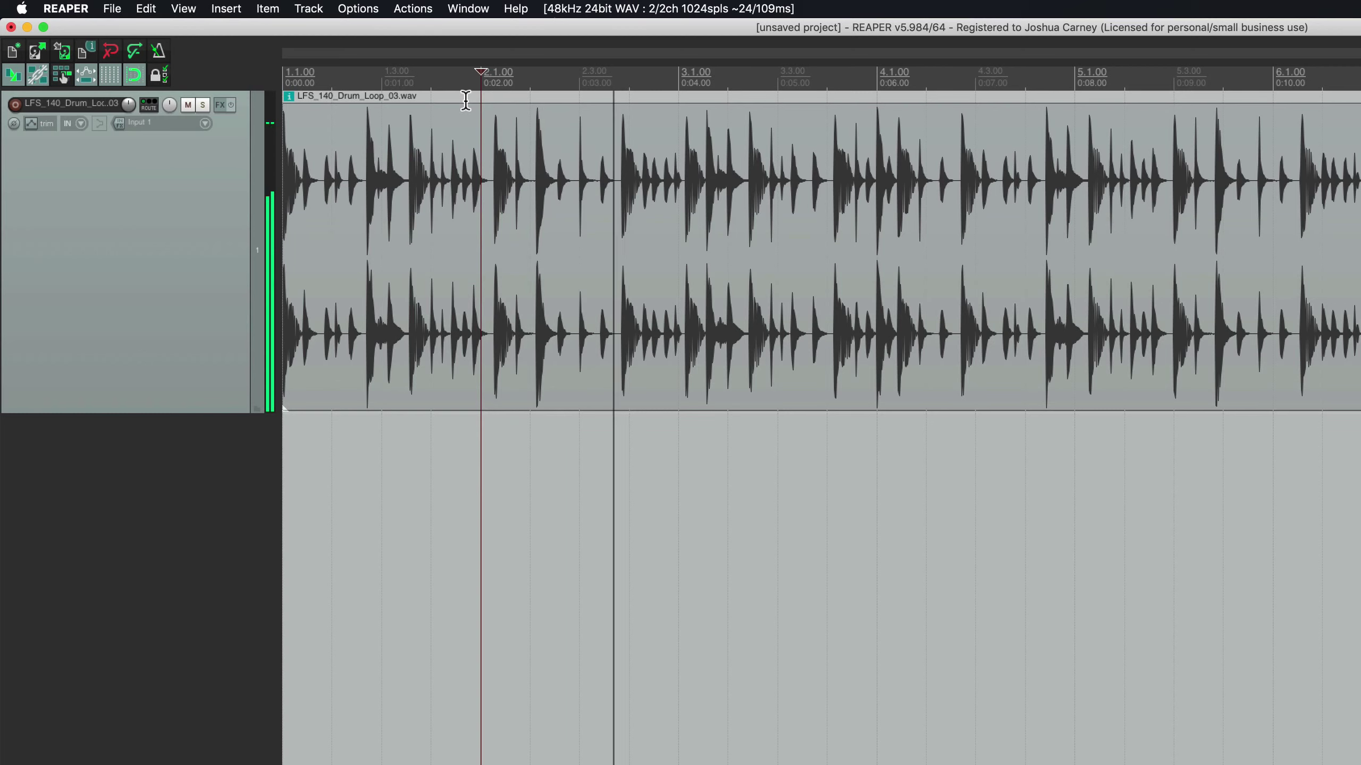
key("space")
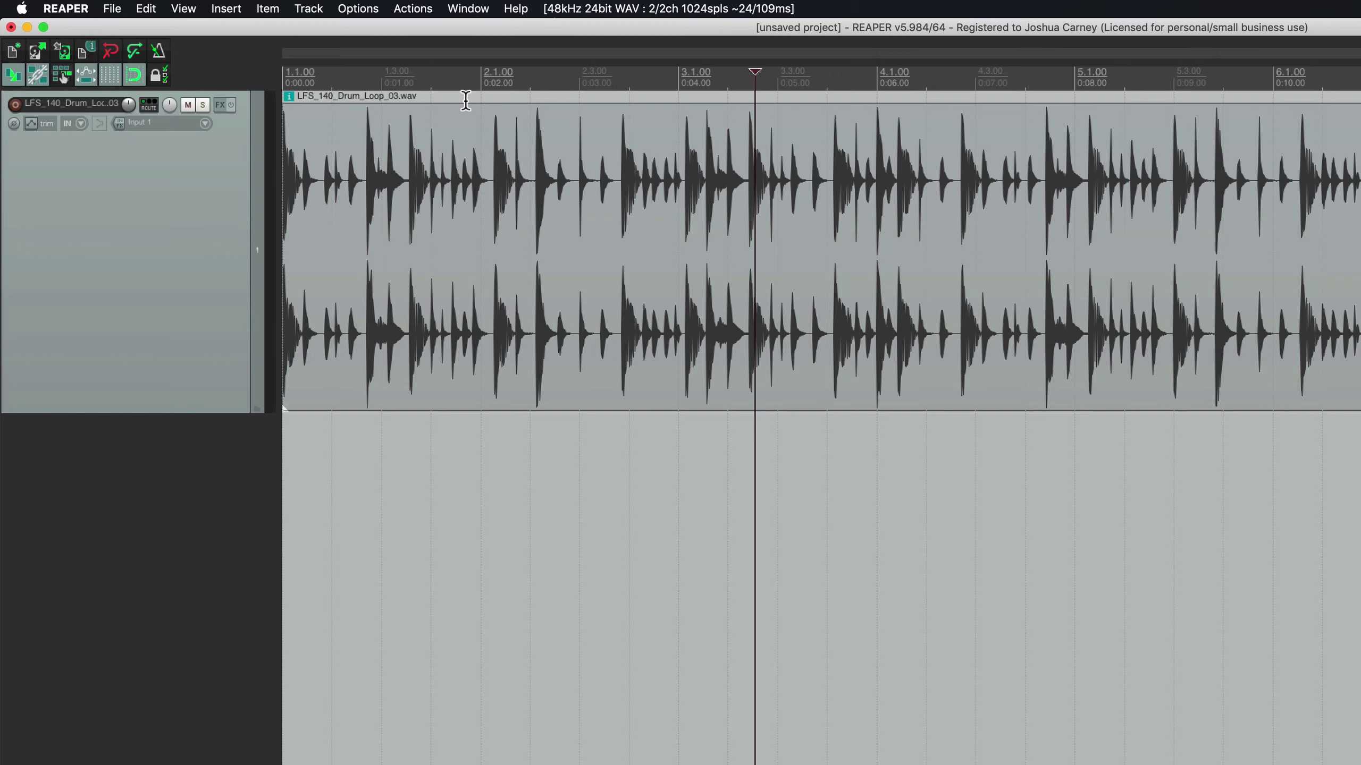
Step: Return the edit cursor to the project start, place it at 3.2.00, and return it to the start again
key("Home")
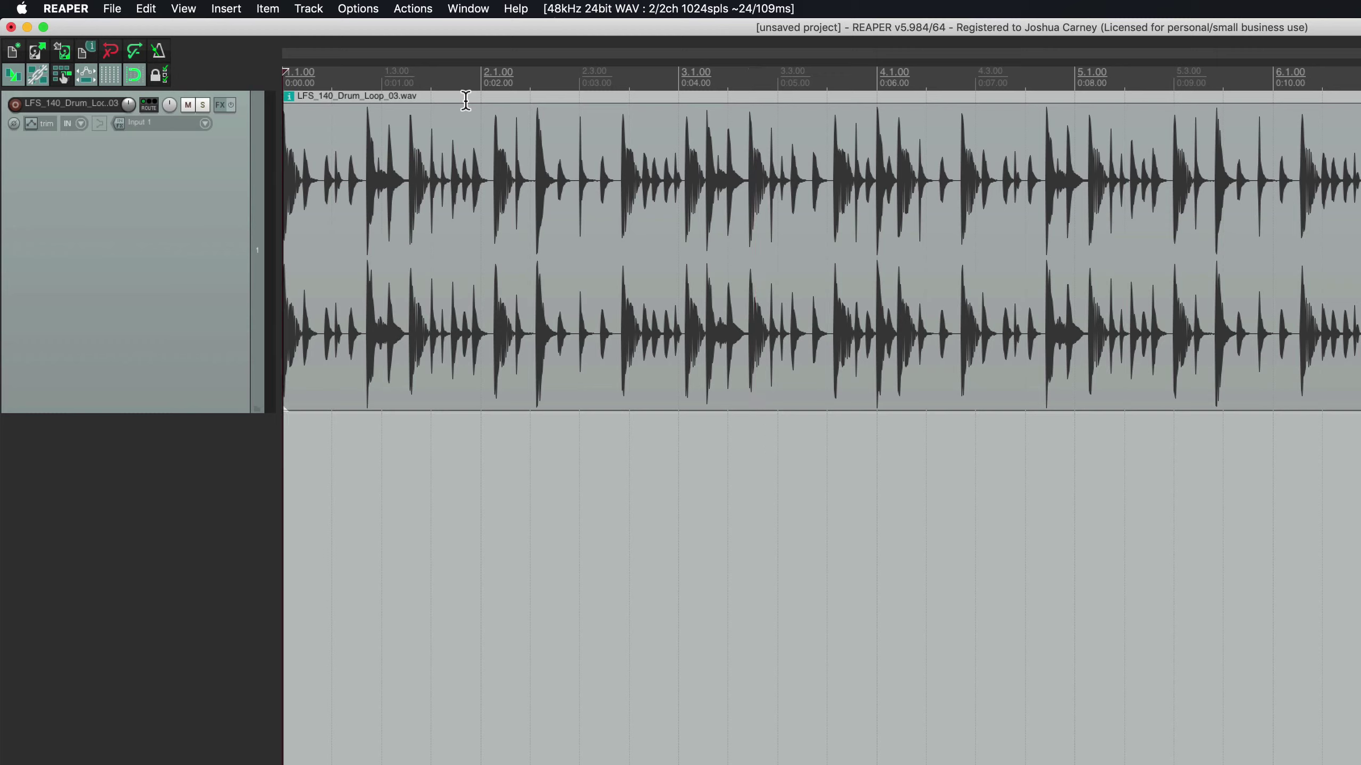
left_click(728, 76)
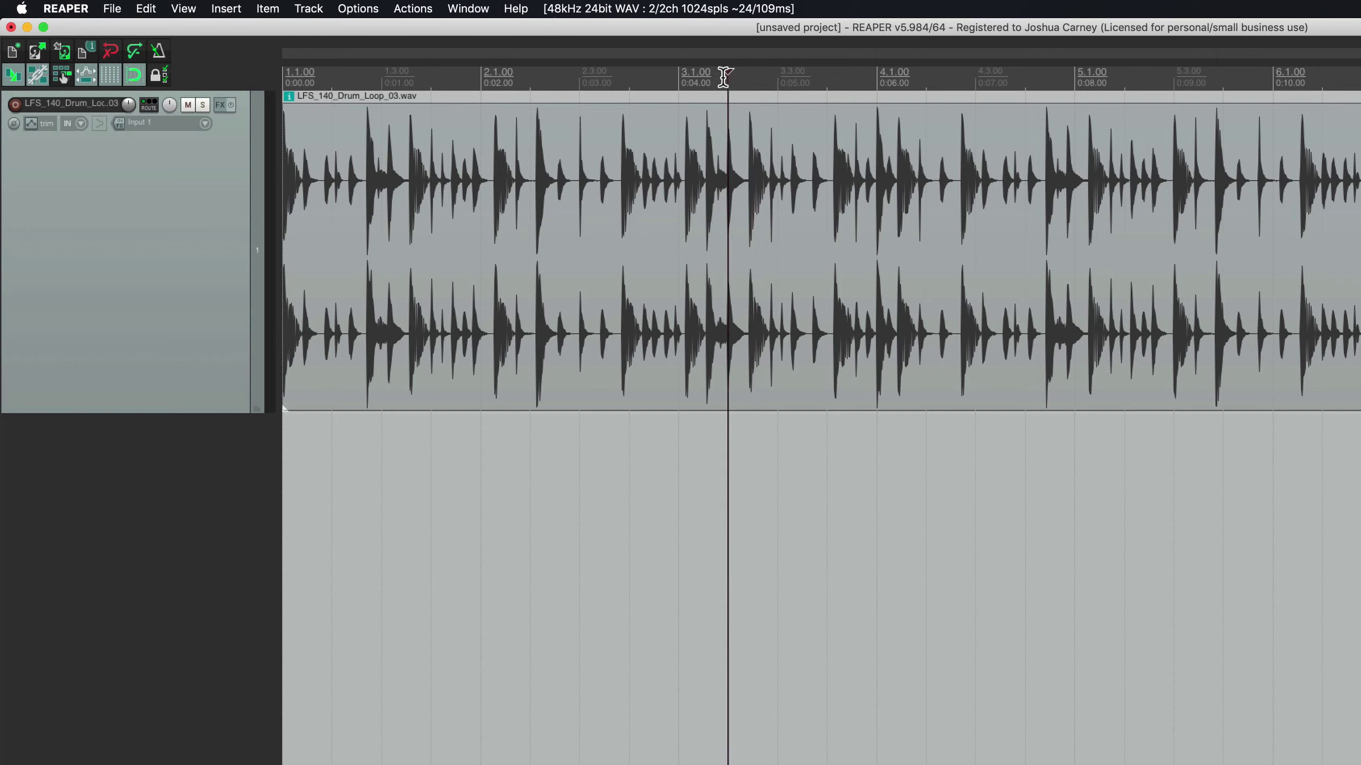
key("Home")
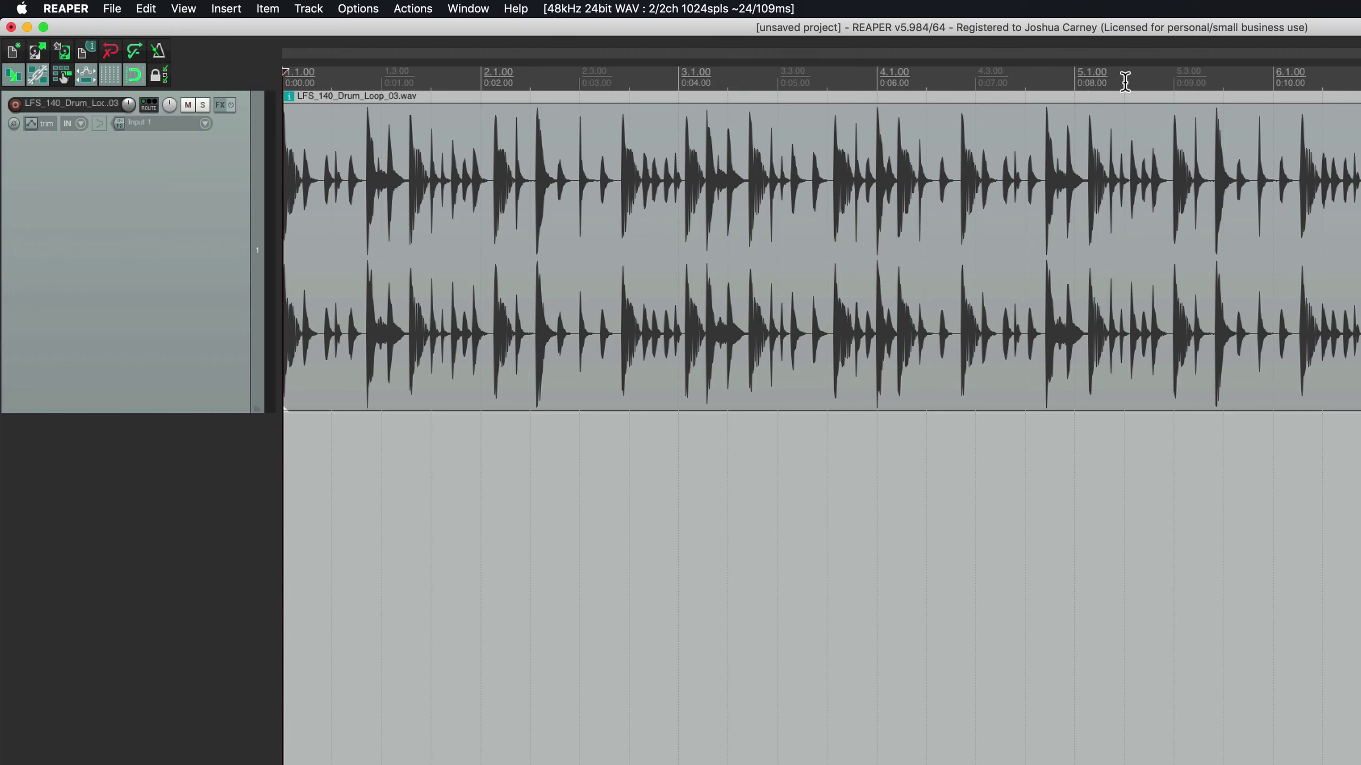
Step: Place the edit cursor at 5.3.00, return it to the project start, and make a time selection from 1.1.00 to 3.1.00
left_click(1172, 77)
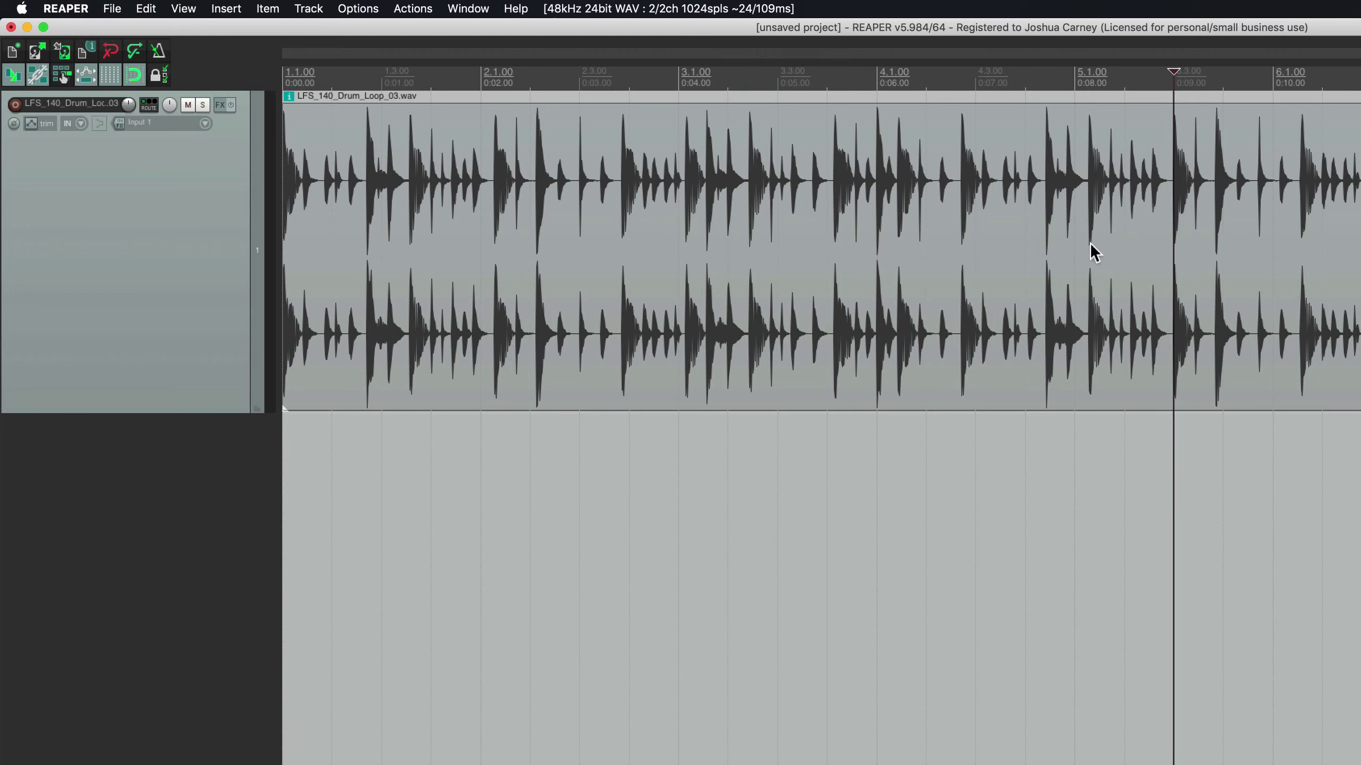
key("Home")
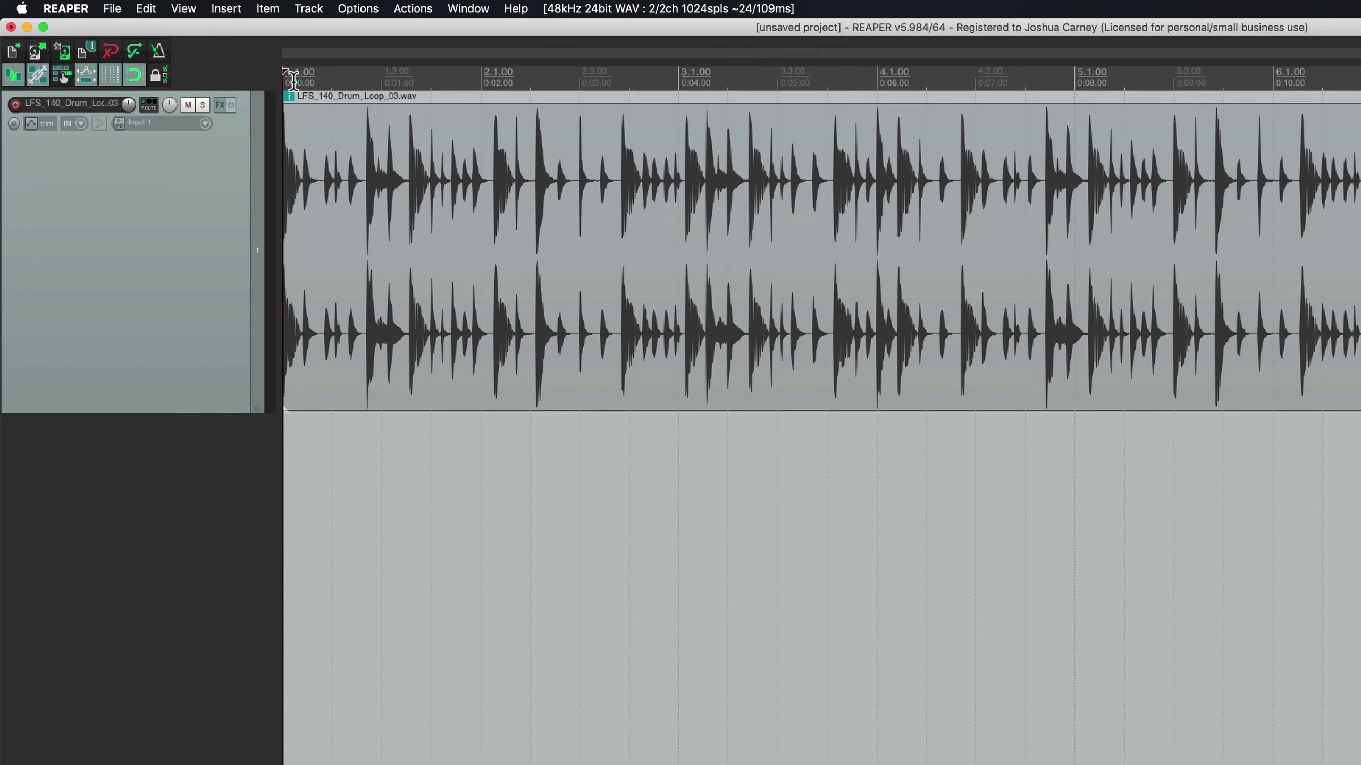
left_click_drag(292, 80, 671, 108)
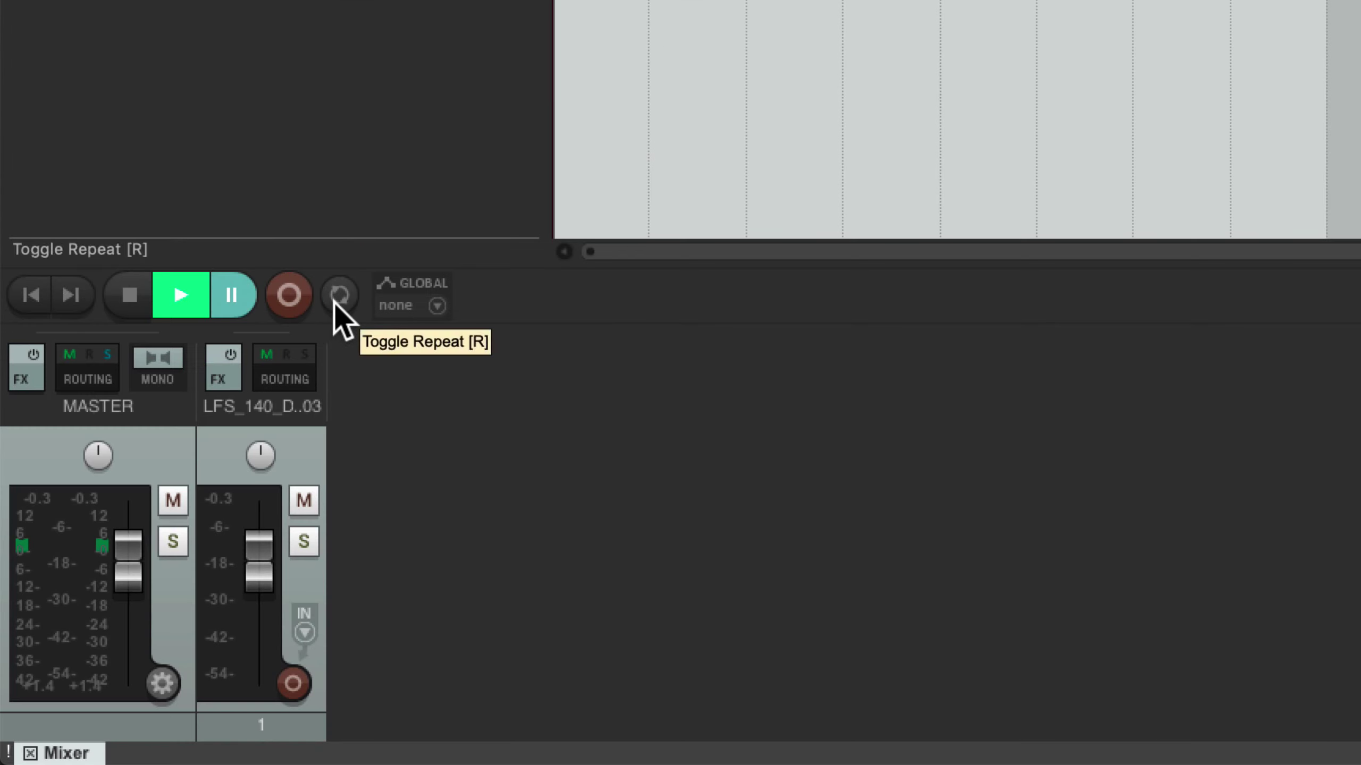
Step: Turn on repeat, play the drum loop within the time selection, and stop playback
left_click(336, 300)
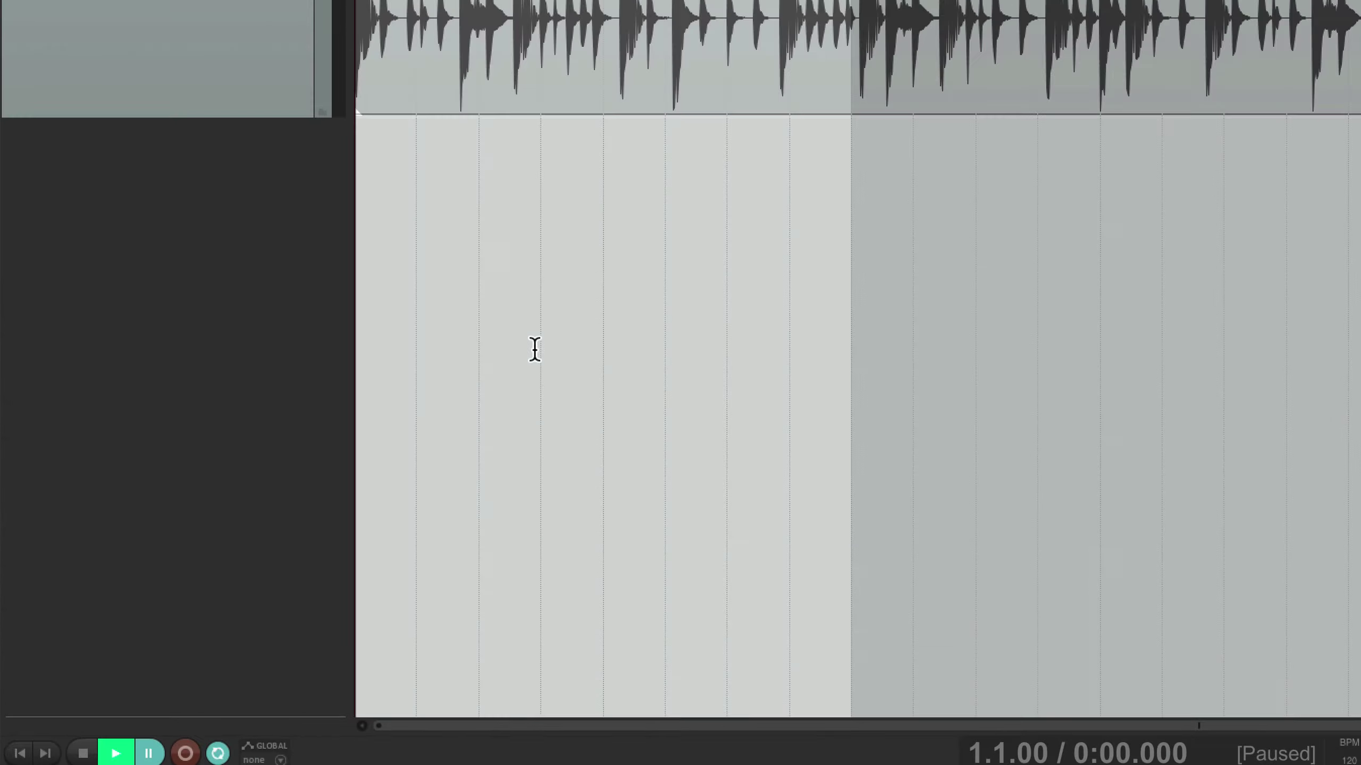
key("space")
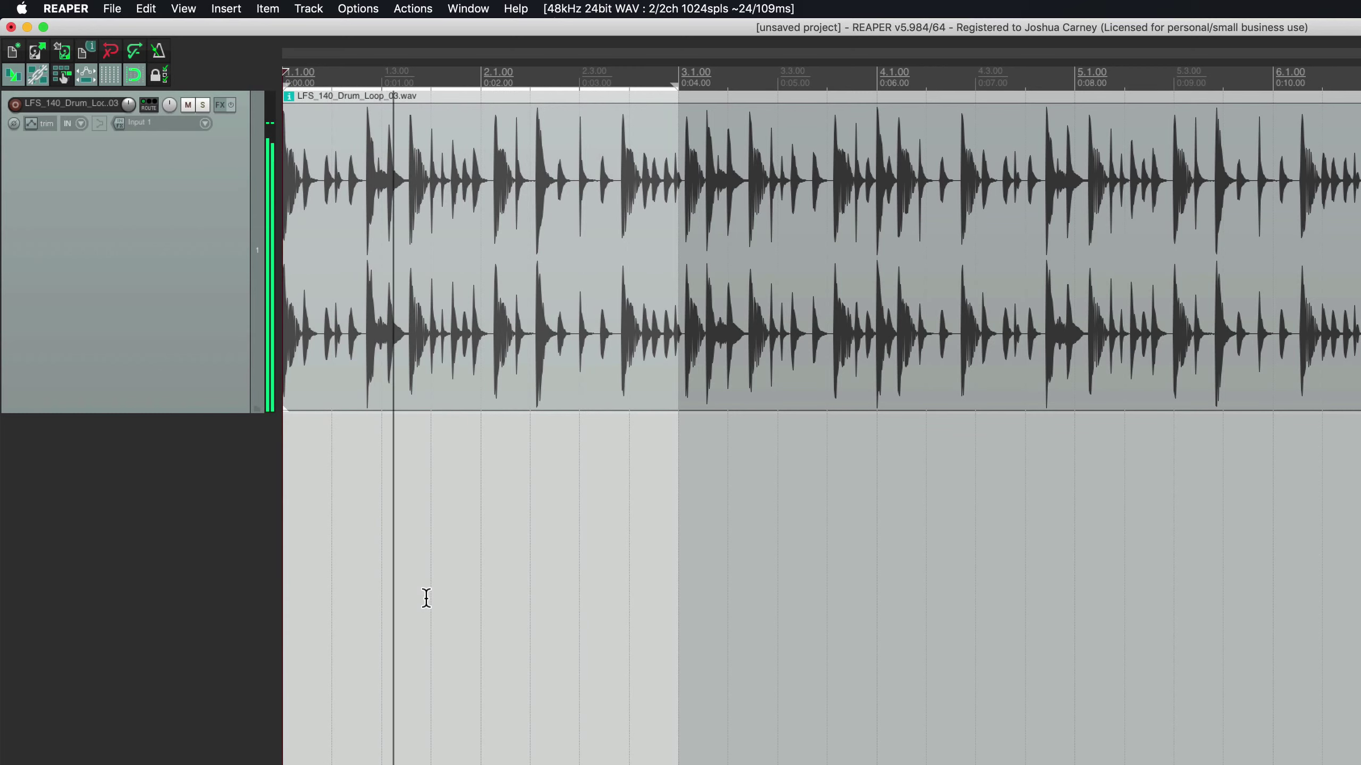
key("space")
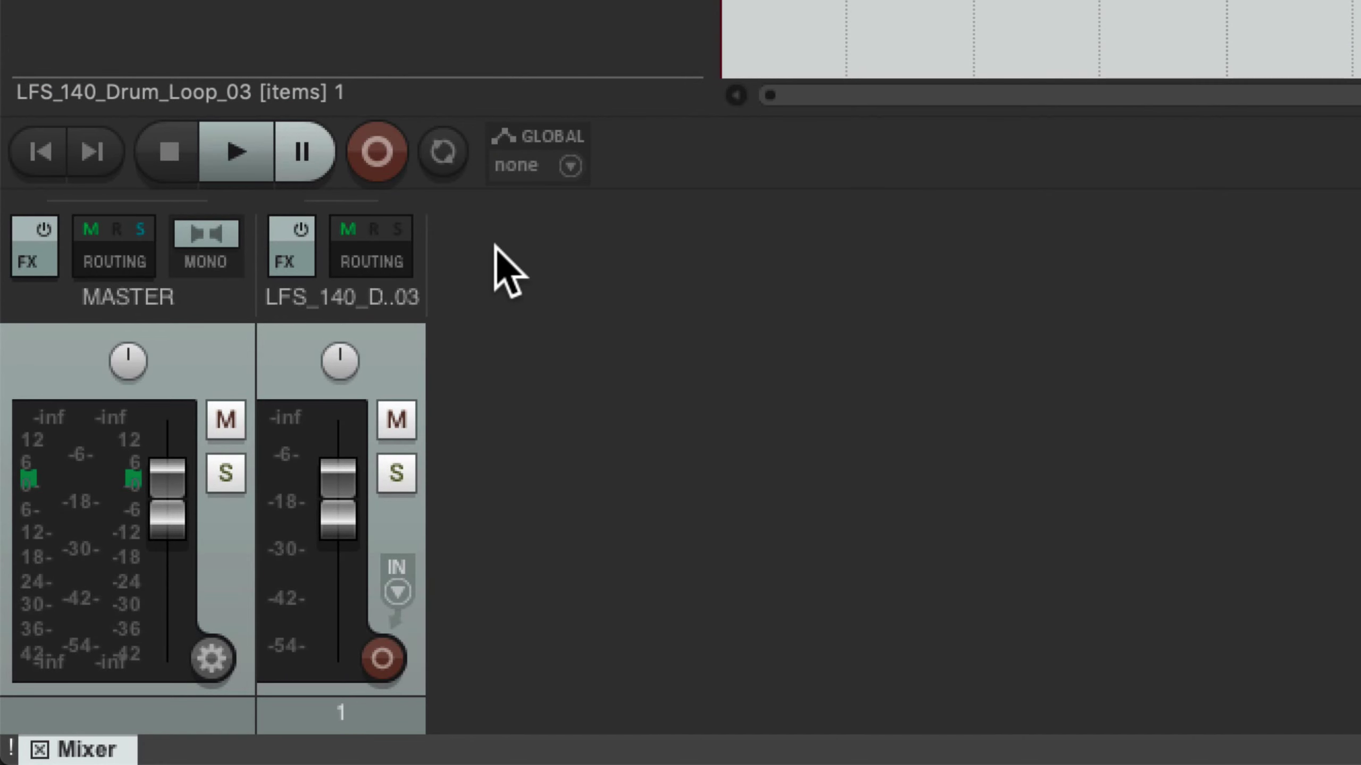
Step: Toggle repeat several times, ending with it off, and extend the end of the time selection to 9.1.00
key("r")
key("r")
key("r")
key("r")
key("r")
key("r")
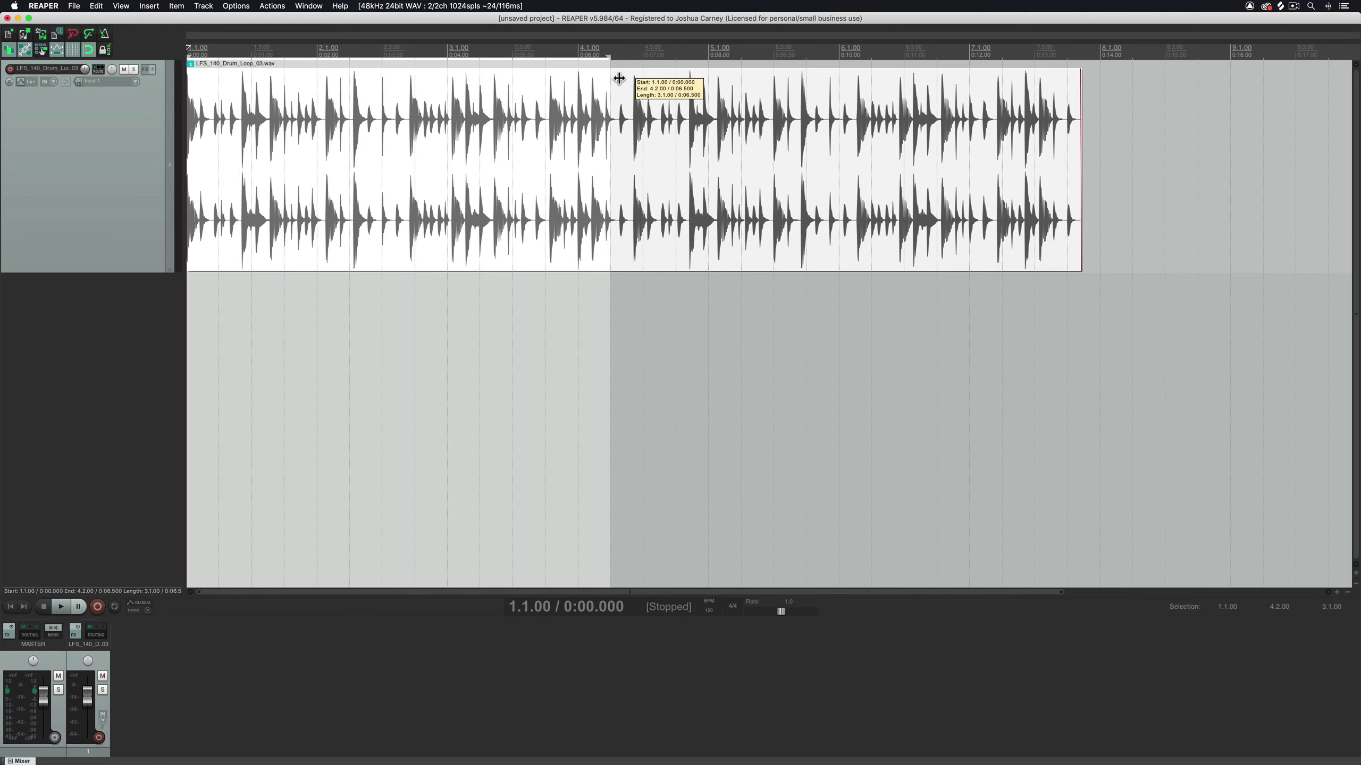
left_click_drag(618, 79, 1230, 94)
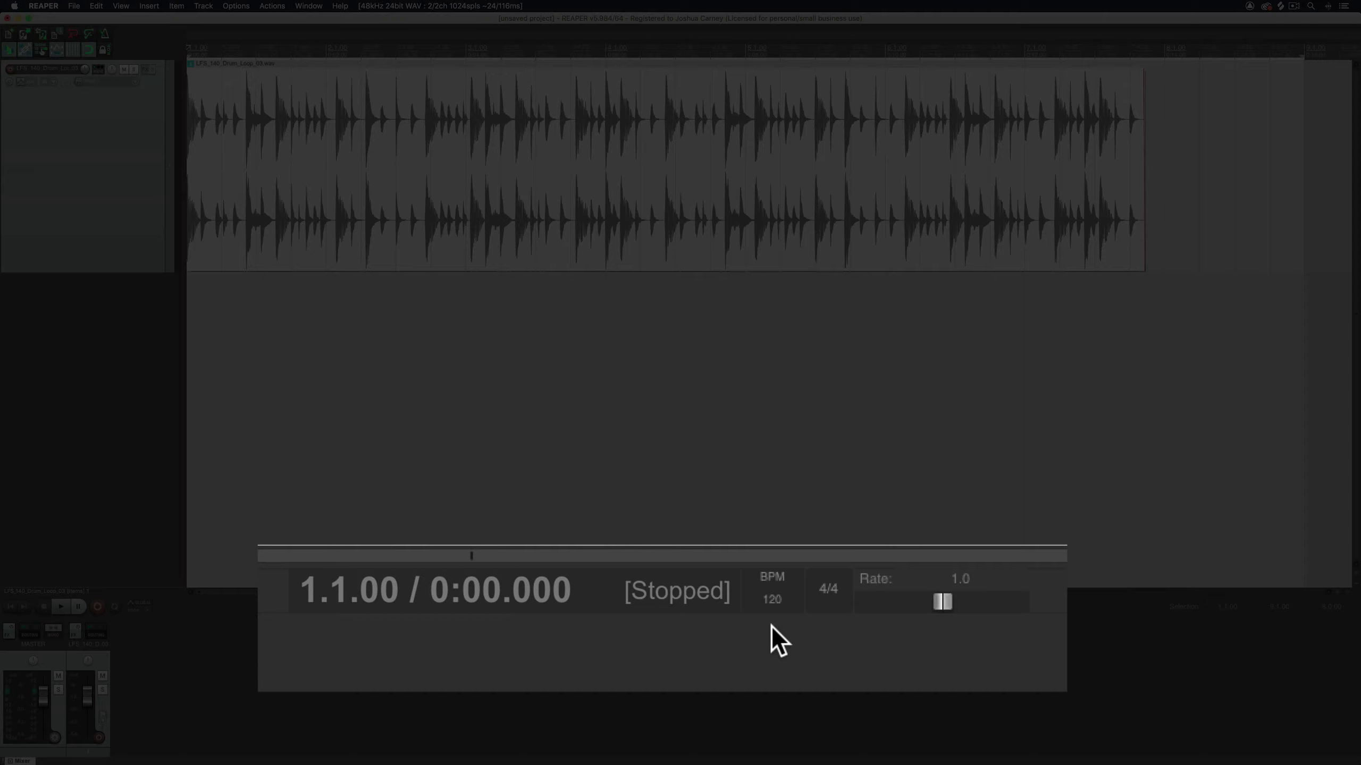
Step: Set the project tempo to 140 BPM and audition the drum loop from the start
left_click(775, 602)
type("140")
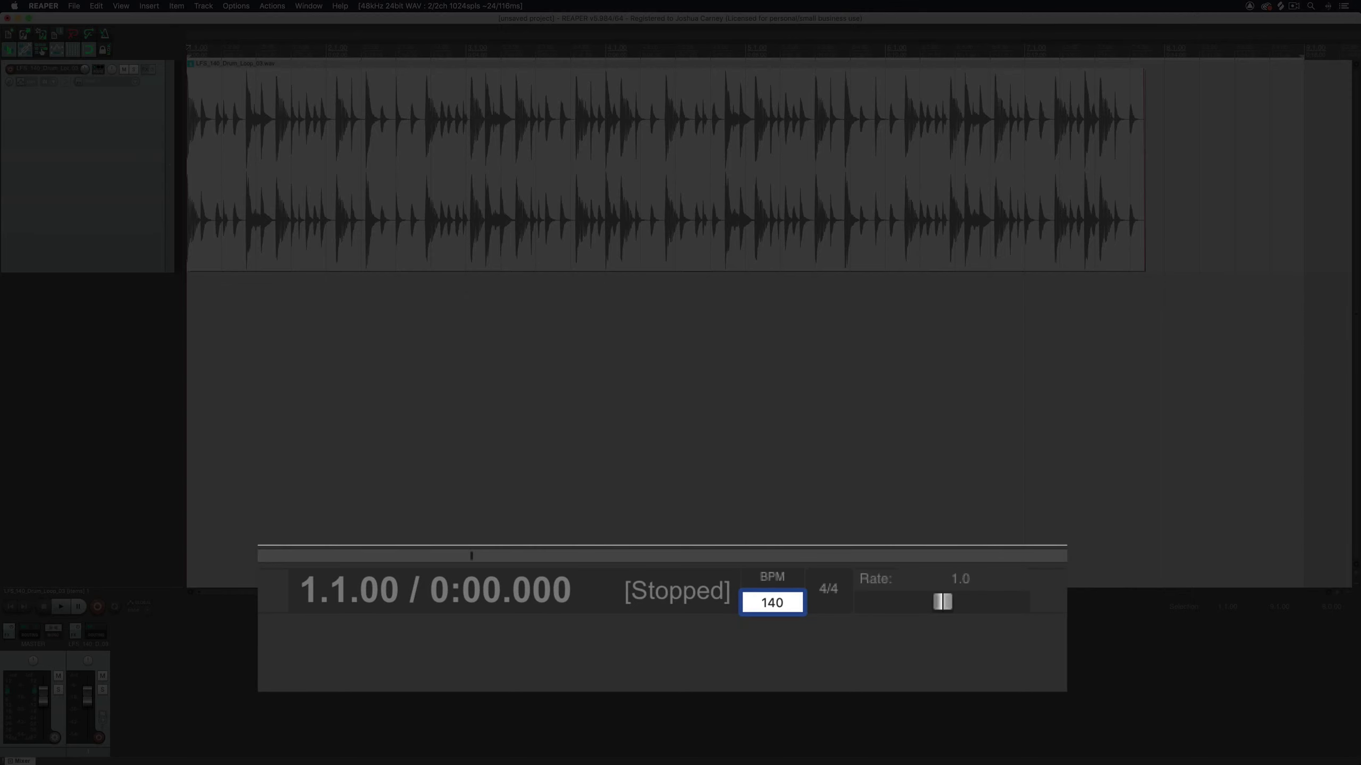
key("Return")
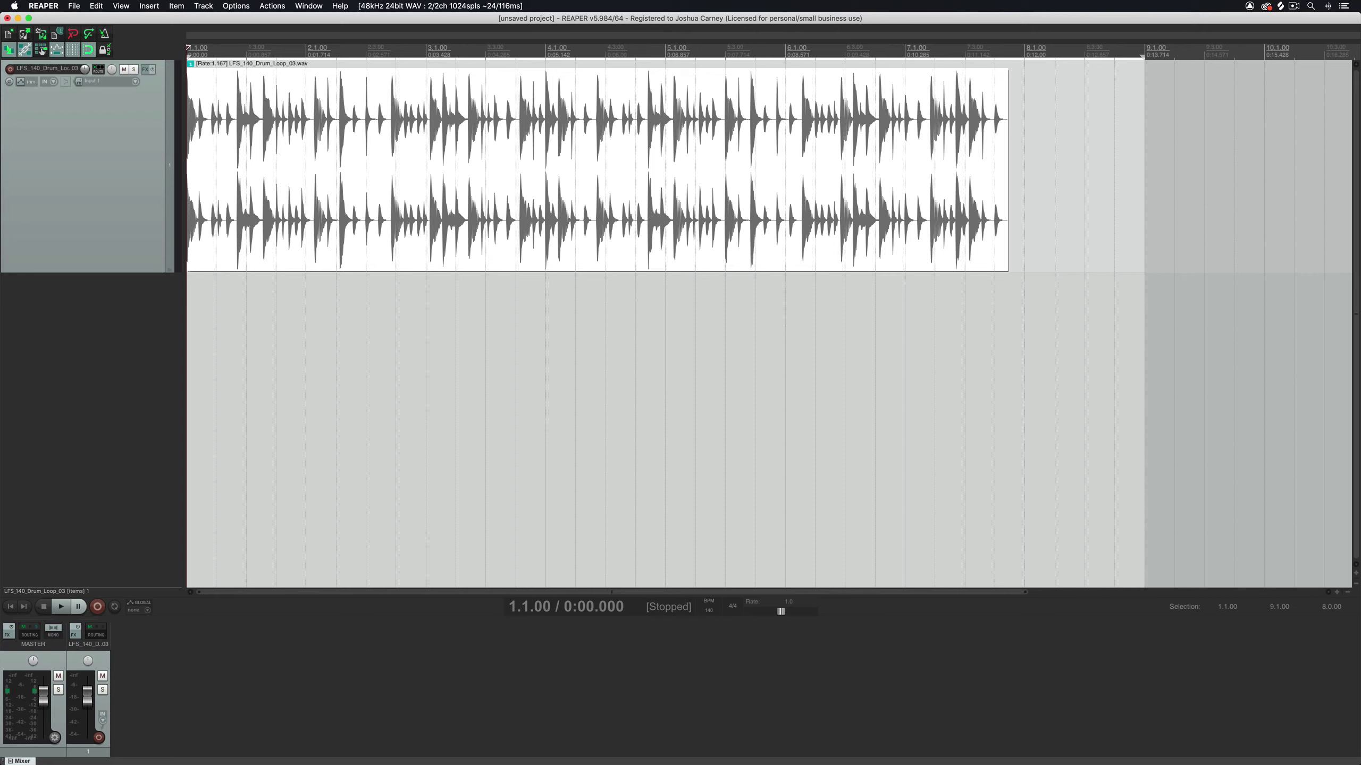
key("space")
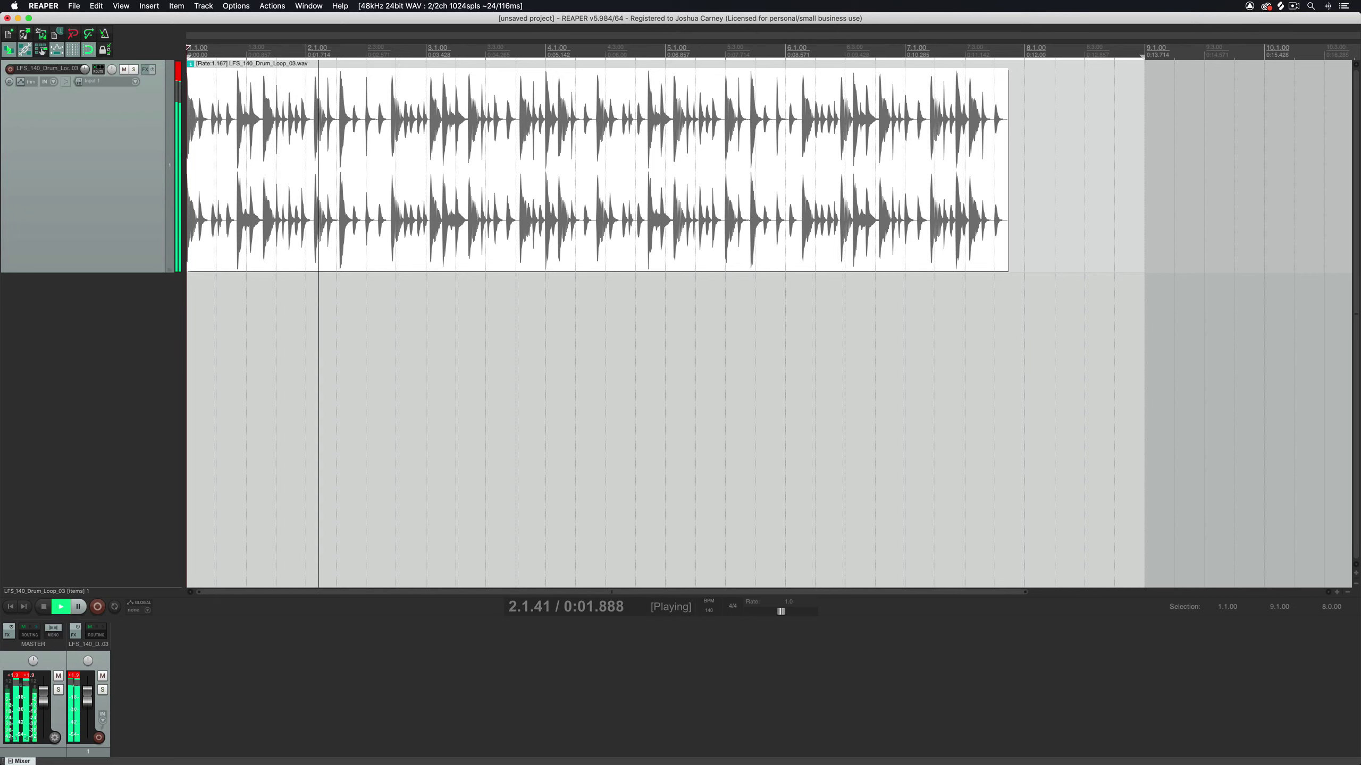
key("space")
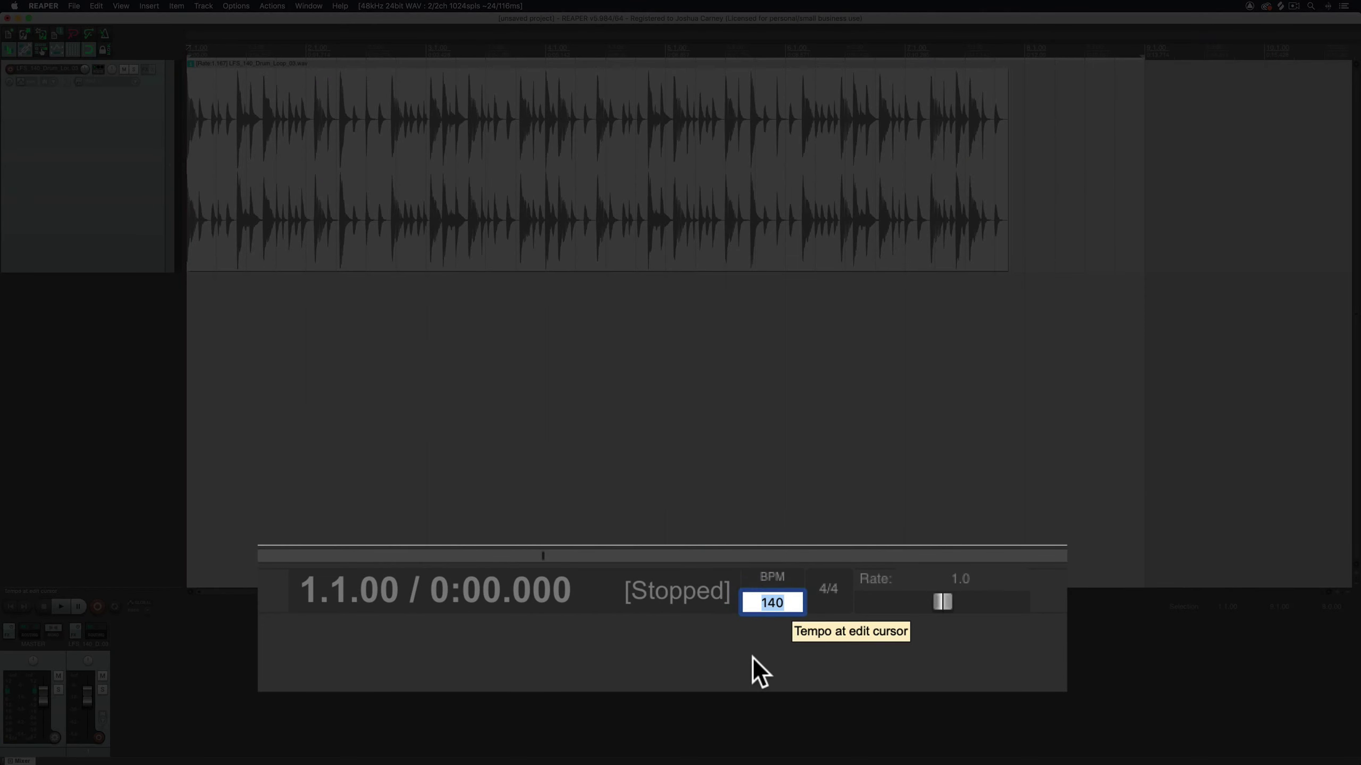
Step: Set the project tempo back to 120 BPM and change the drum loop track's timebase to Time
type("120")
key("Return")
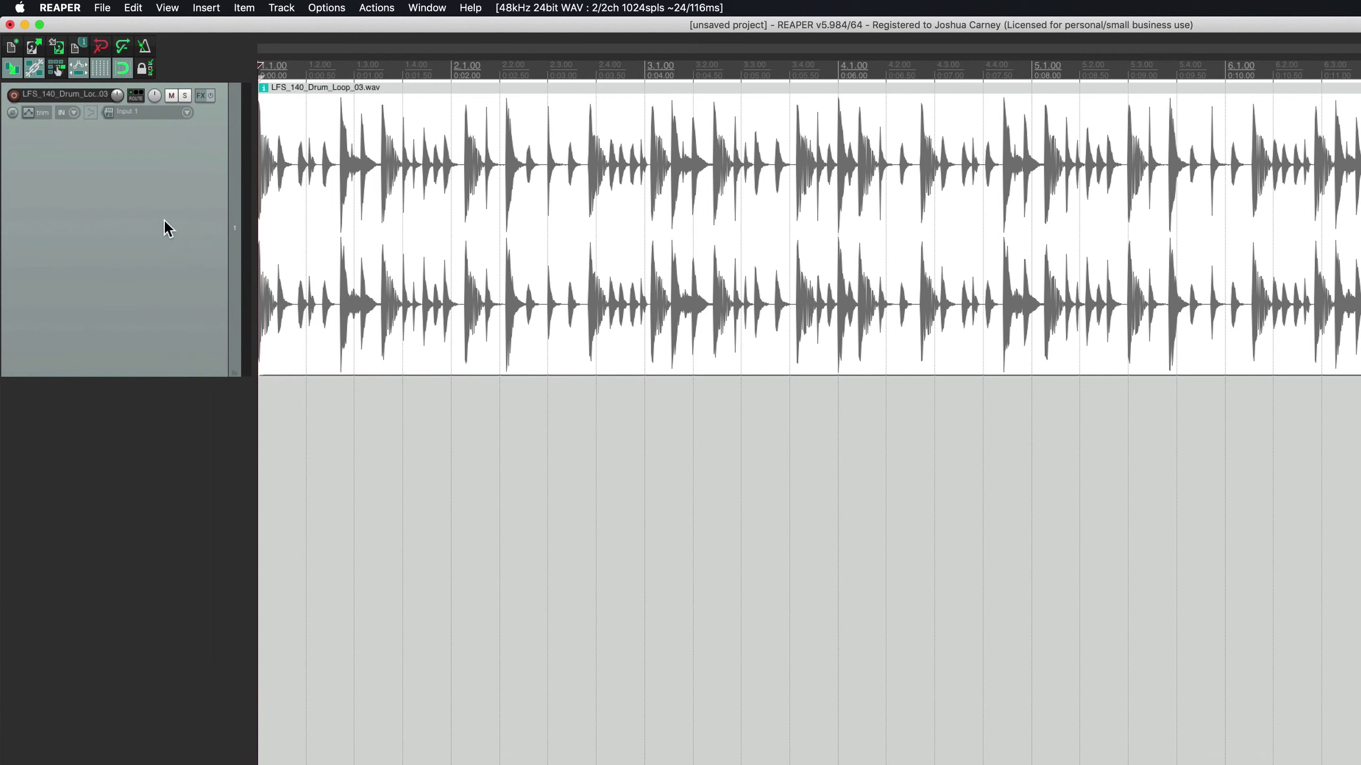
right_click(92, 186)
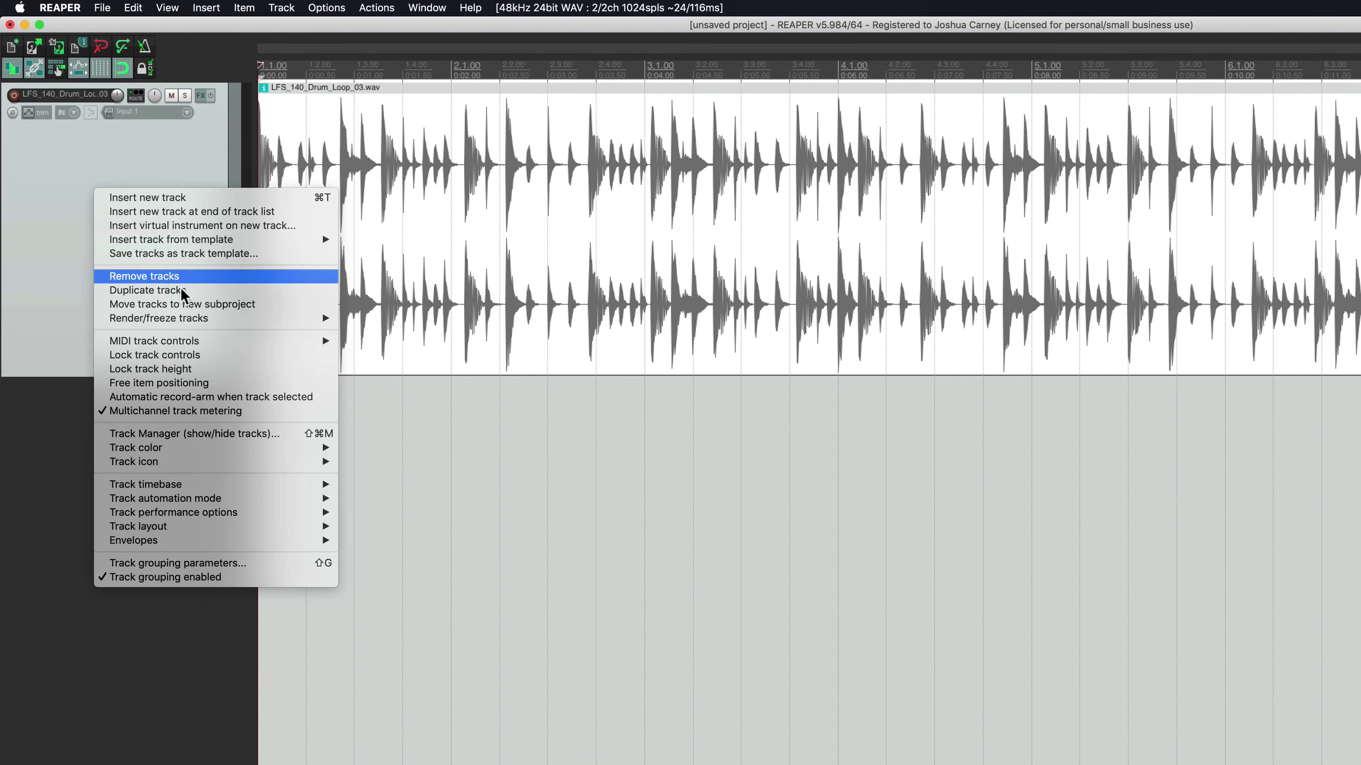
mouse_move(225, 488)
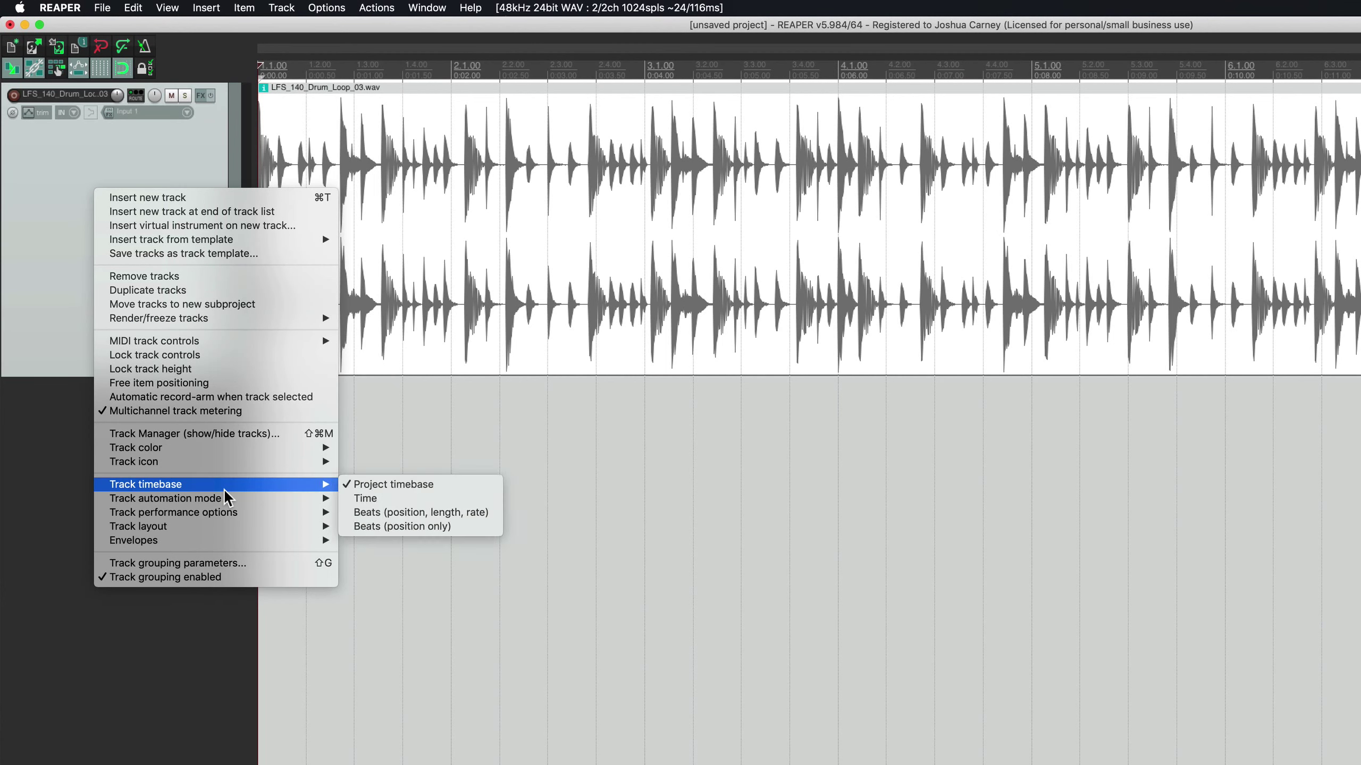
left_click(405, 500)
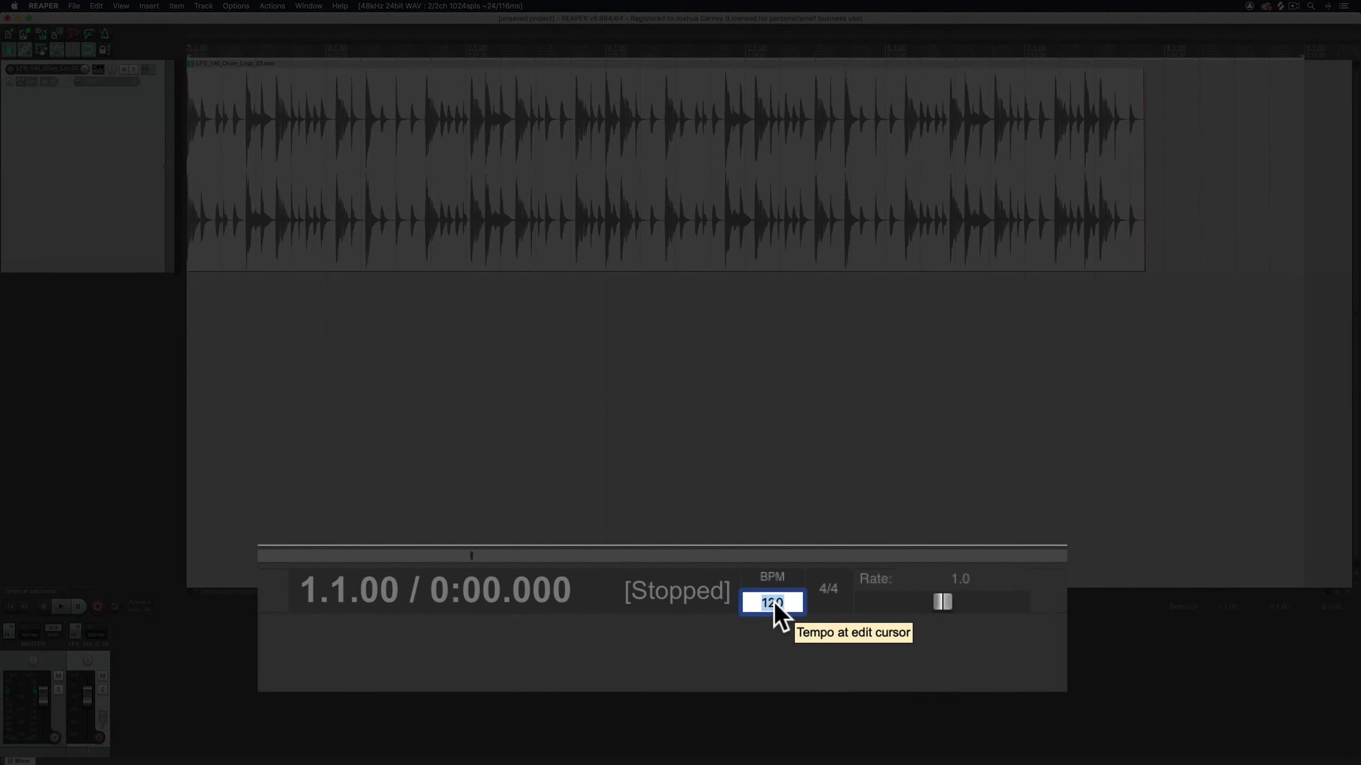
Step: Set the project tempo to 140 BPM, then deselect the drum loop item by placing the edit cursor at 3.3.00
type("140")
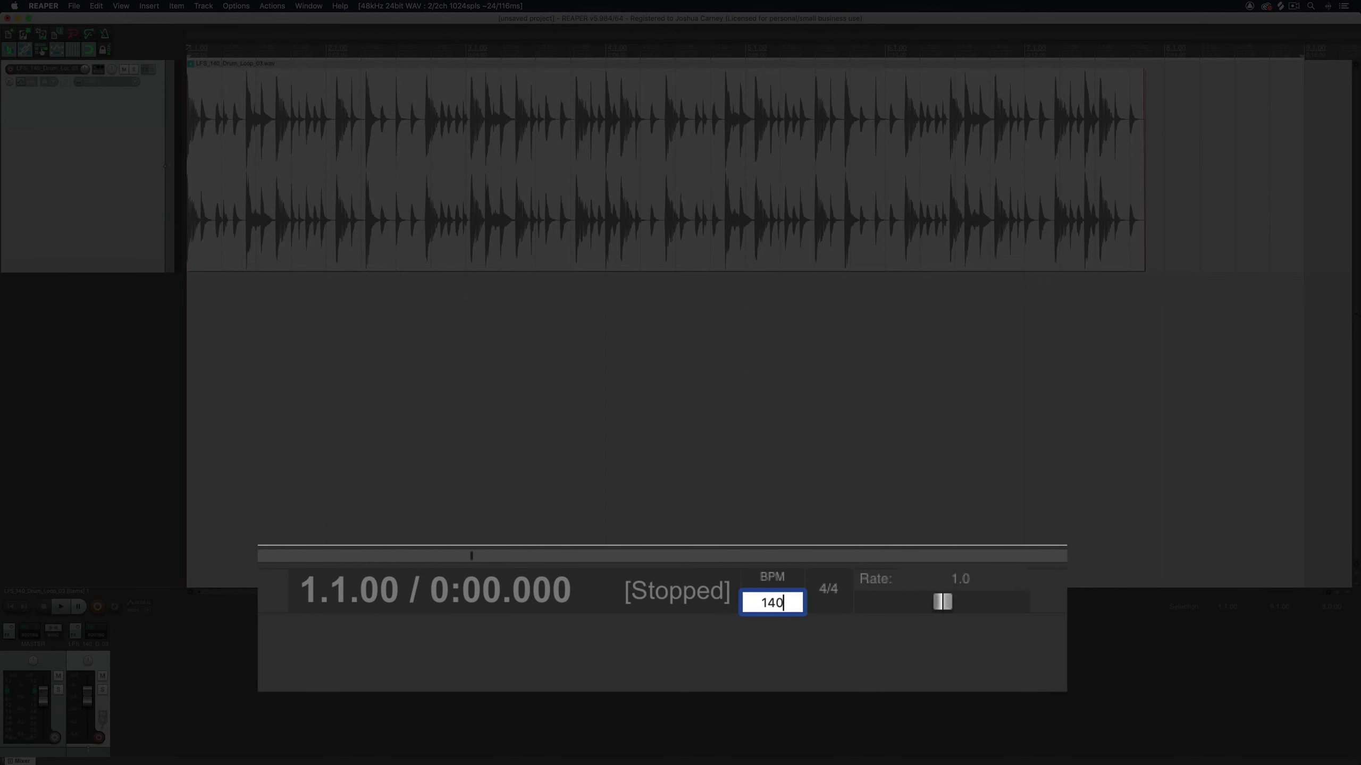
key("Return")
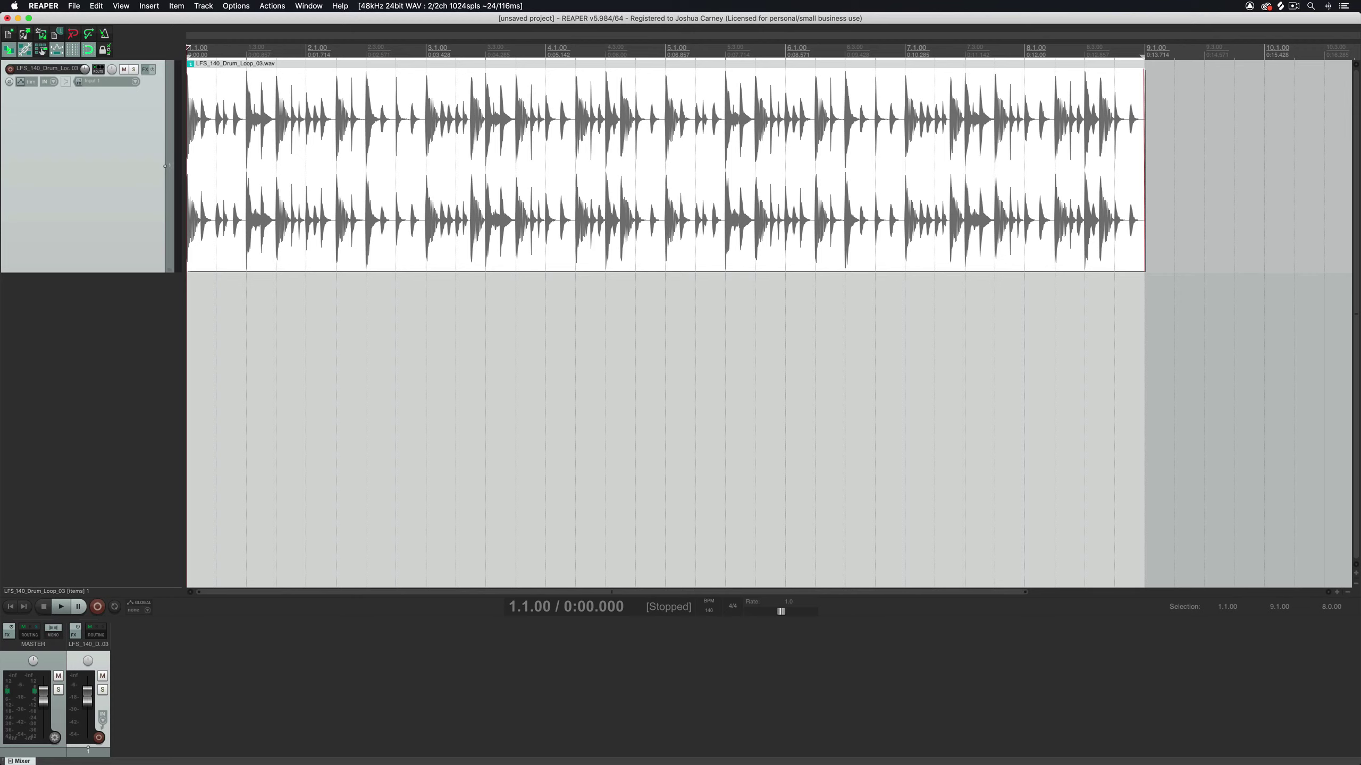
left_click(492, 308)
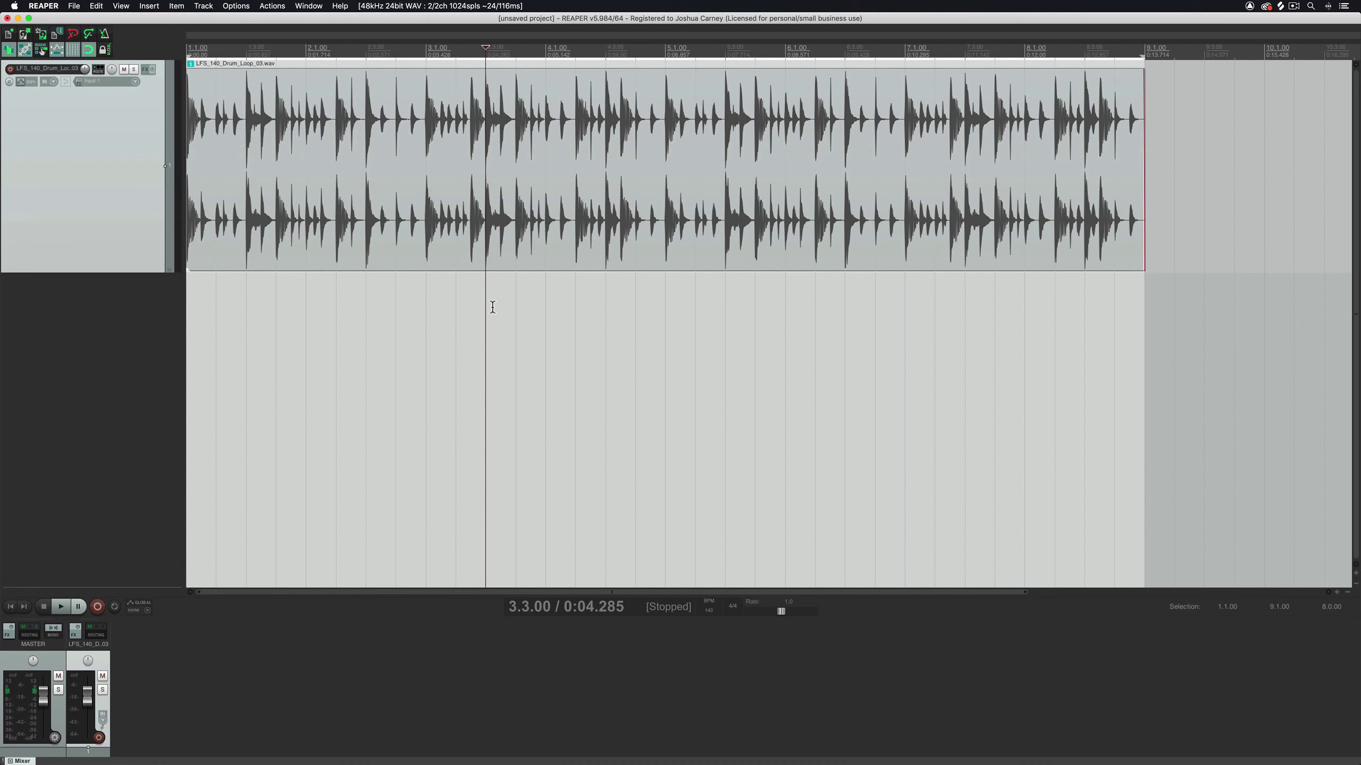
Step: Zoom the timeline out horizontally, in on the drum loop, and out again
scroll(492, 308, "down", 10)
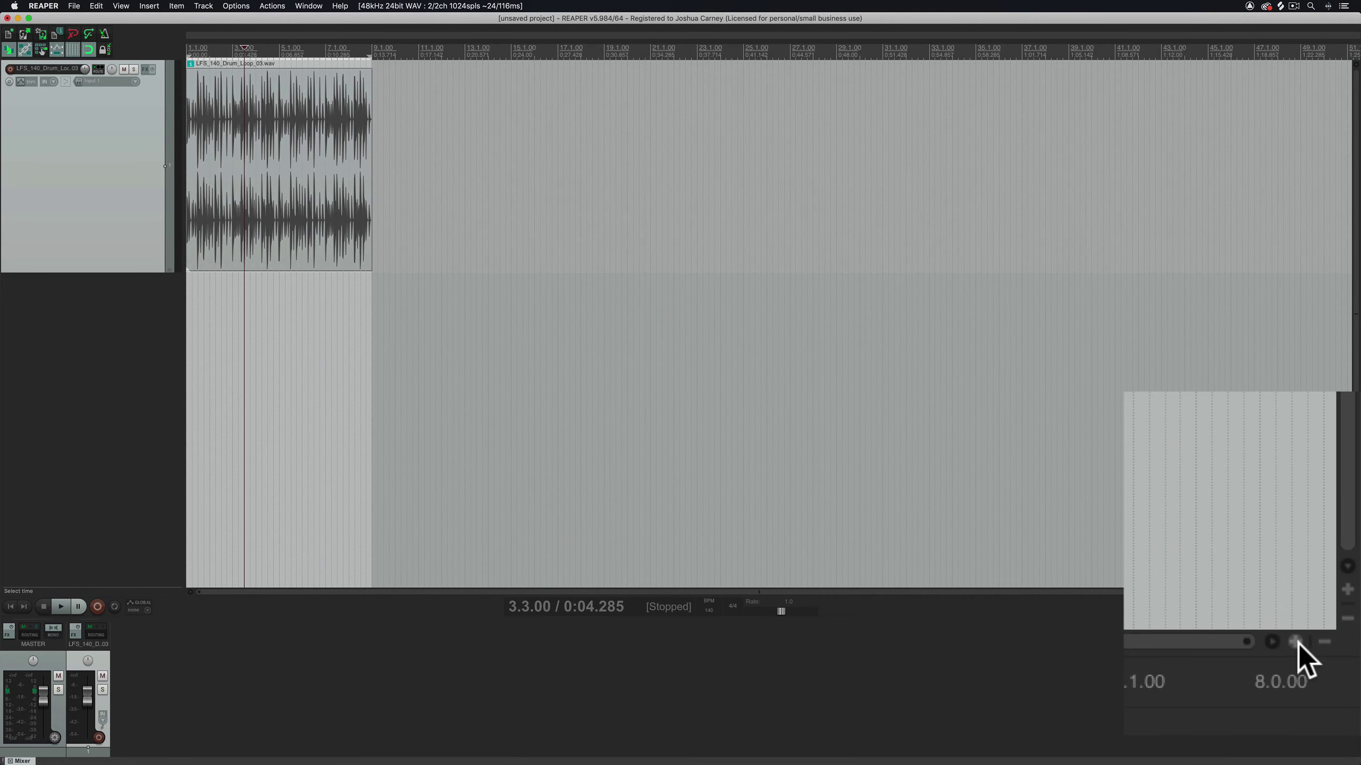
left_click(1297, 644)
left_click(1297, 644)
left_click(1297, 644)
left_click(1297, 644)
left_click(1298, 644)
left_click(1298, 644)
left_click(1298, 644)
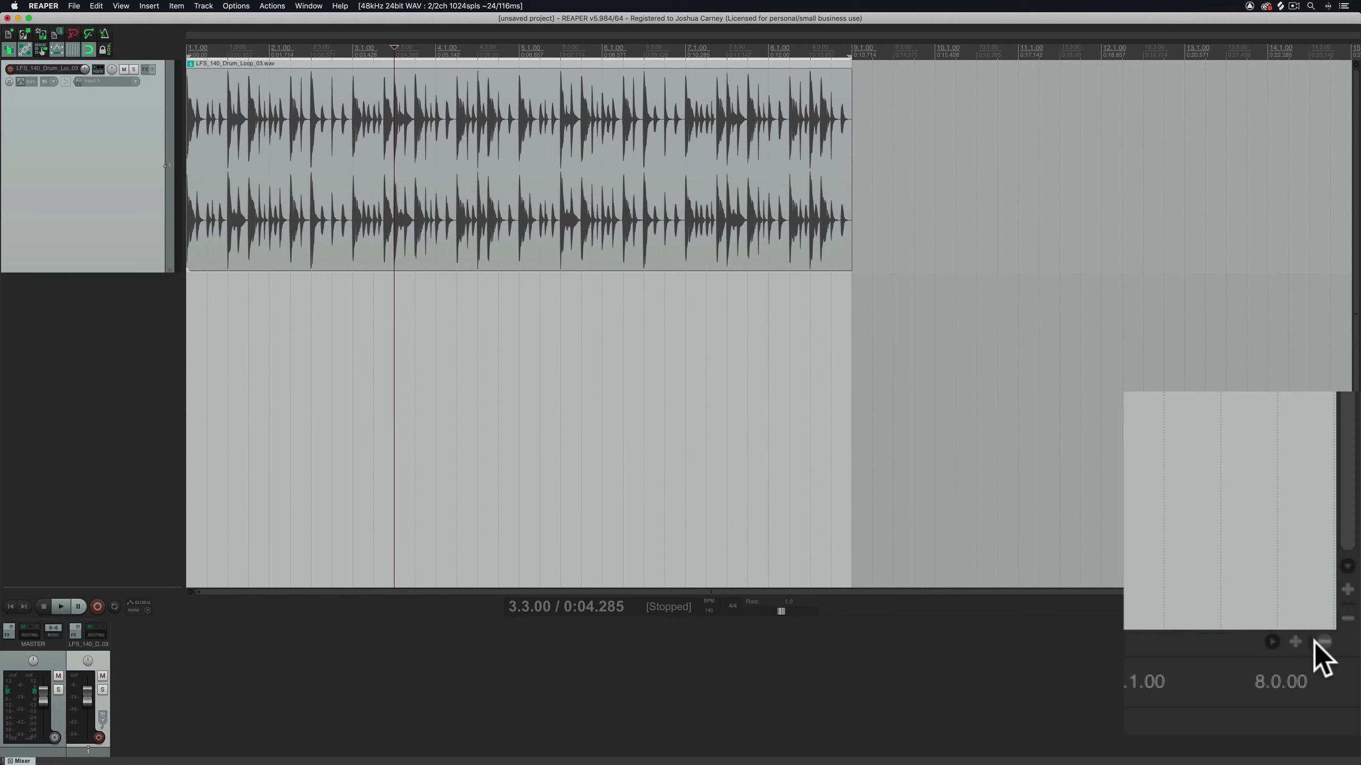
left_click(1315, 643)
left_click(1315, 642)
left_click(1315, 643)
left_click(1315, 643)
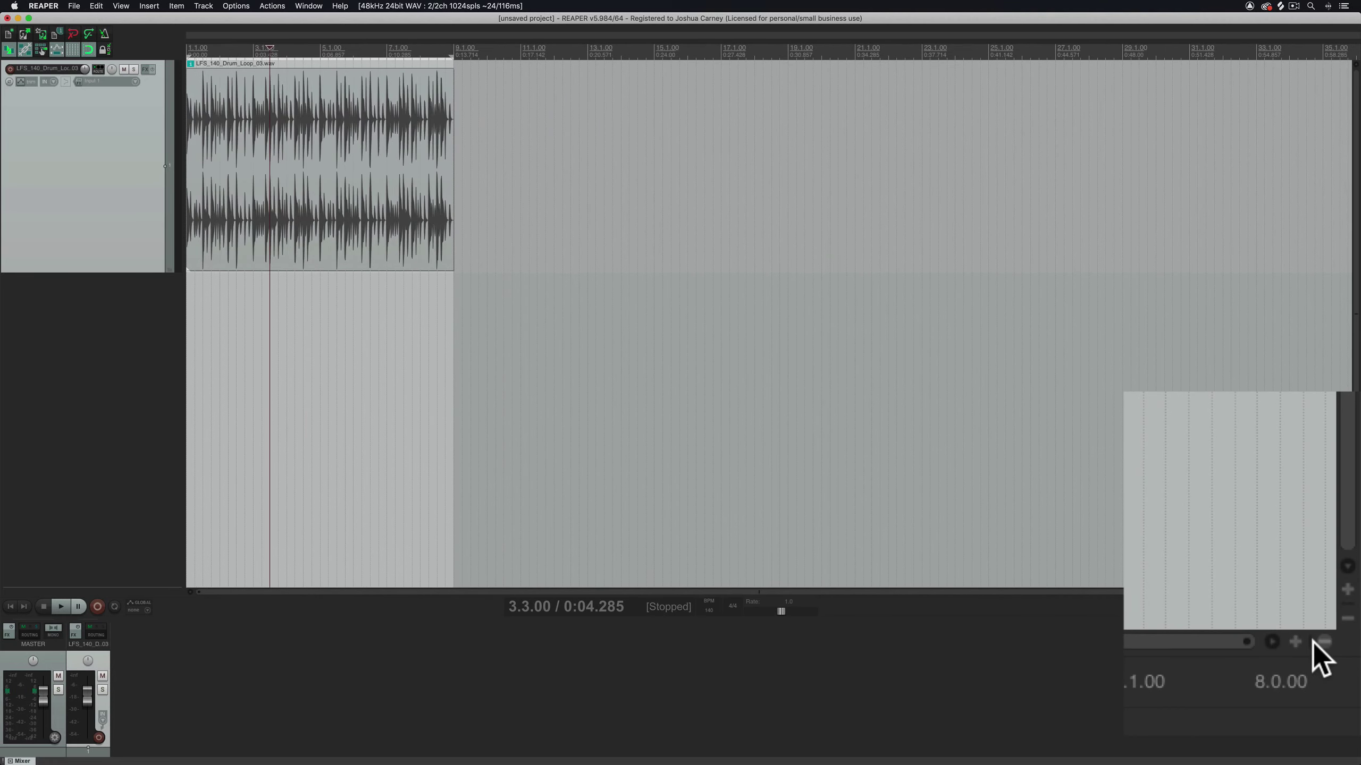
Step: Zoom the drum loop track in vertically and back out
left_click(1347, 589)
left_click(1348, 590)
left_click(1347, 589)
left_click(1347, 589)
left_click(1347, 617)
left_click(1347, 618)
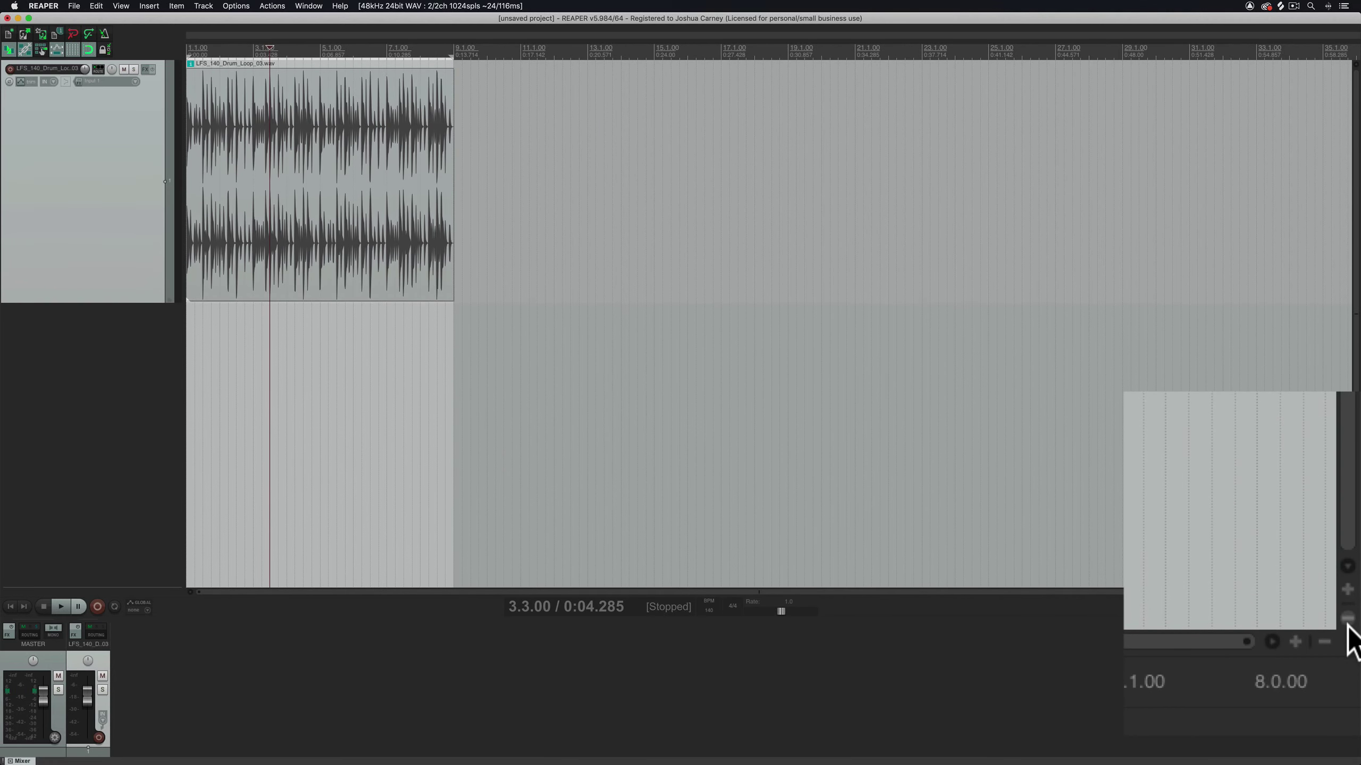
left_click(1348, 618)
left_click(1347, 618)
left_click(1347, 618)
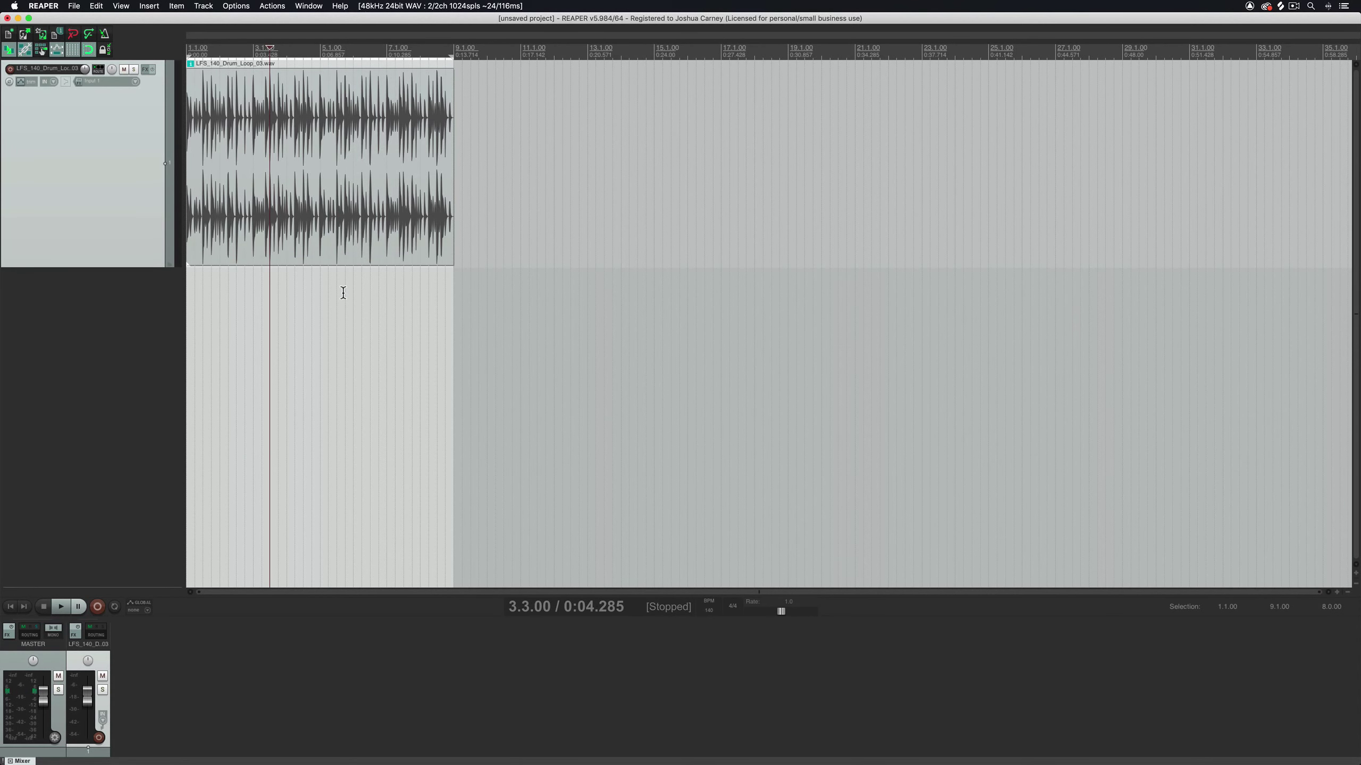
Step: Practise horizontal zooming repeatedly in and out around the edit cursor at 3.3.00
scroll(343, 292, "up", 3)
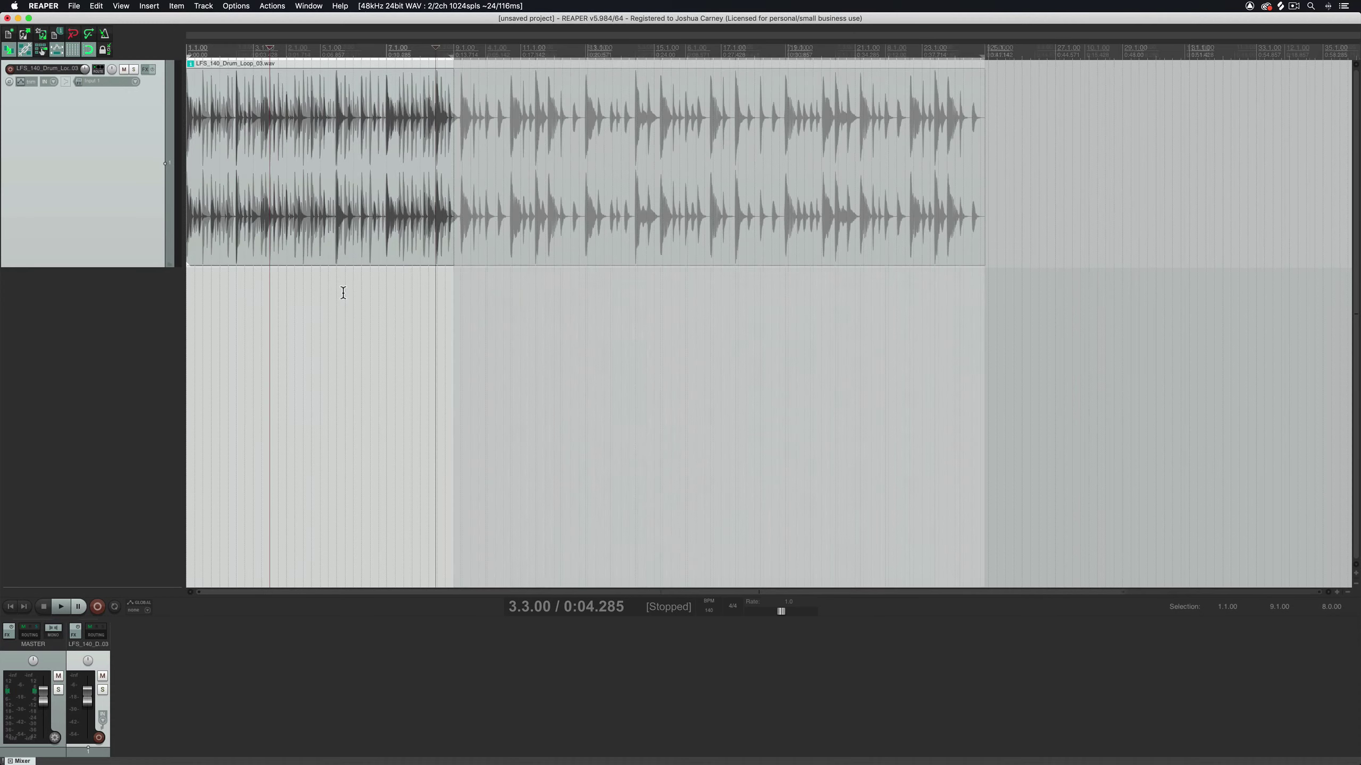
scroll(344, 292, "down", 3)
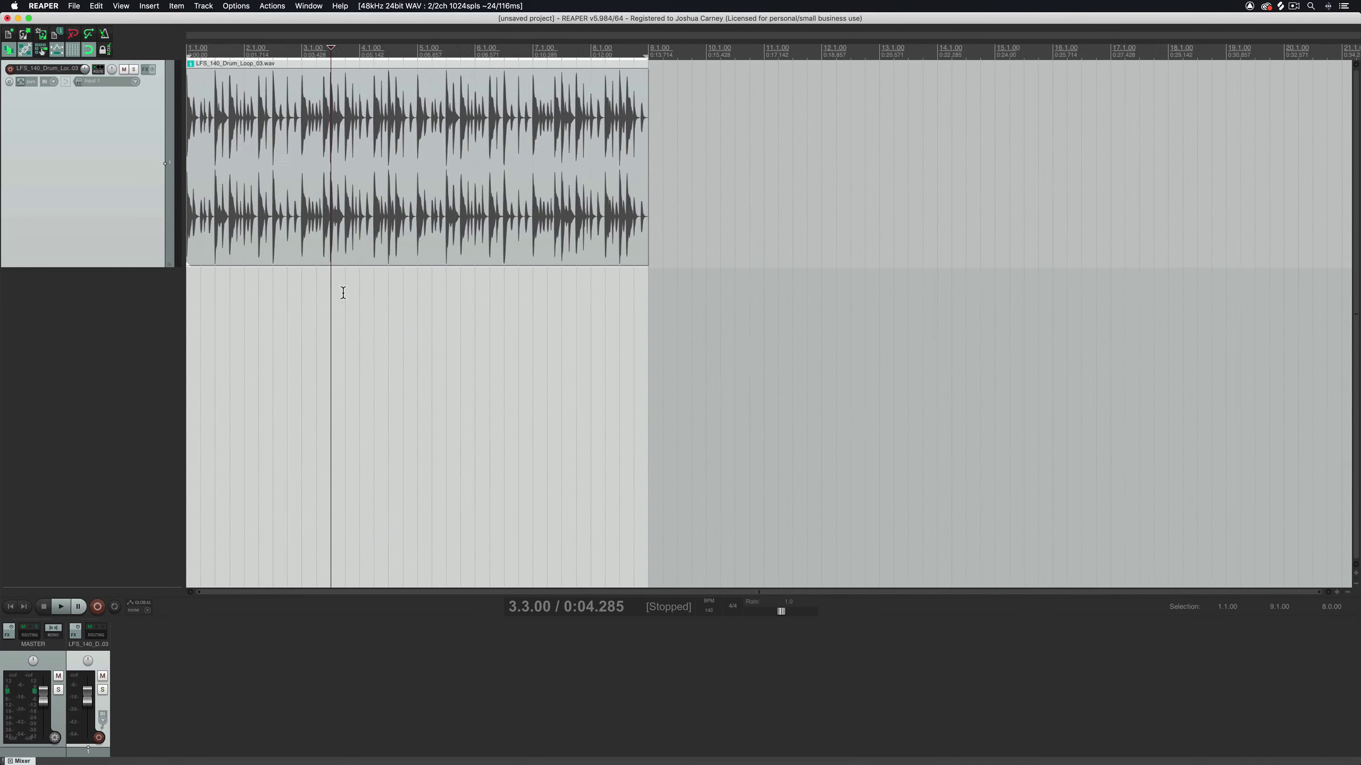
scroll(343, 292, "up", 2)
scroll(343, 292, "up", 2)
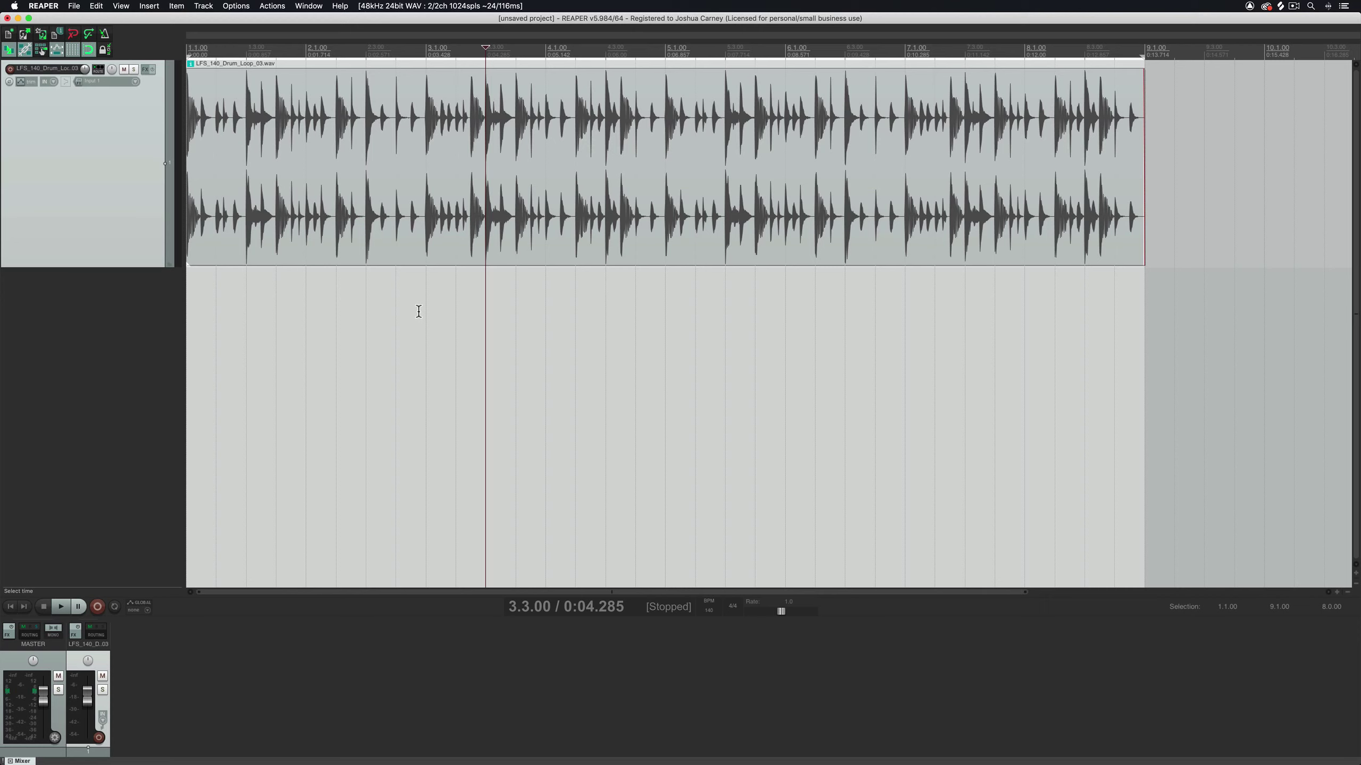
scroll(418, 311, "down", 3)
scroll(418, 311, "up", 5)
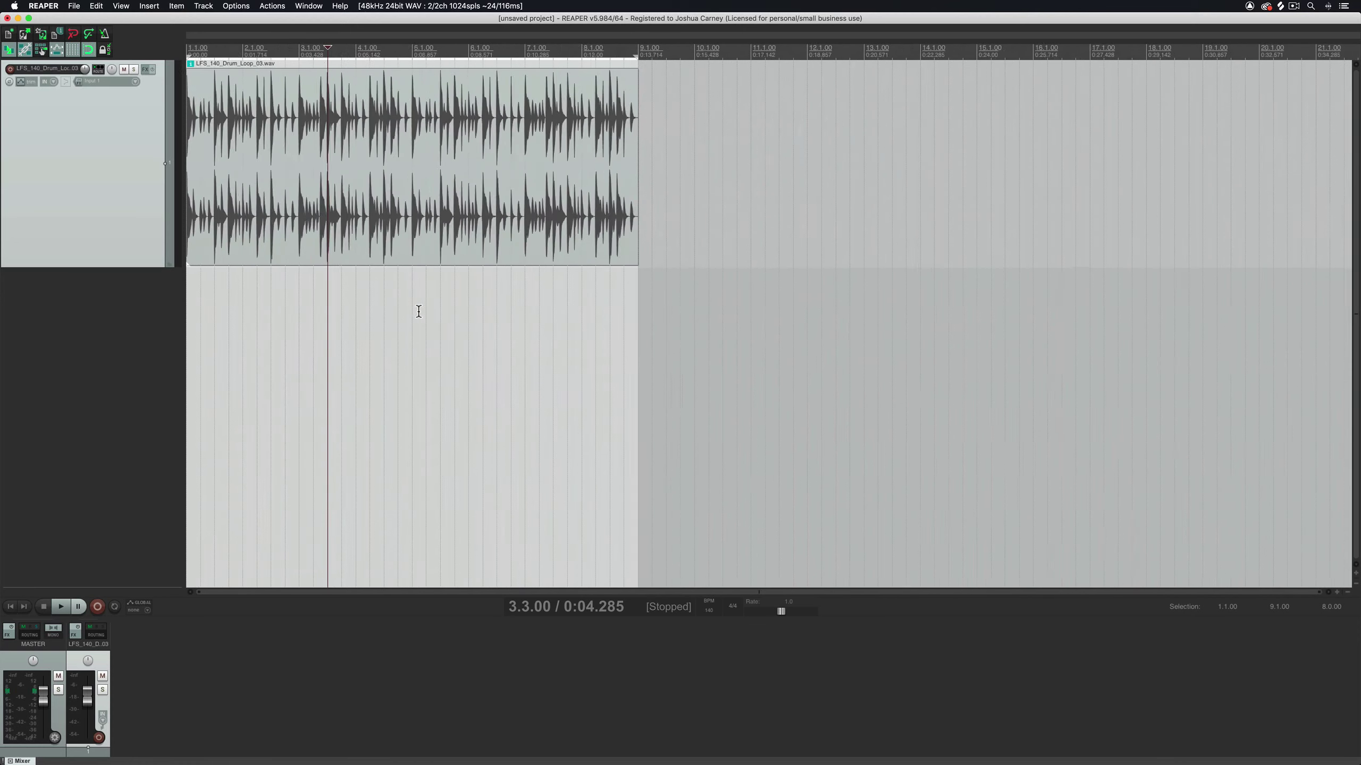
scroll(418, 311, "down", 2)
scroll(418, 311, "down", 4)
scroll(418, 311, "up", 1)
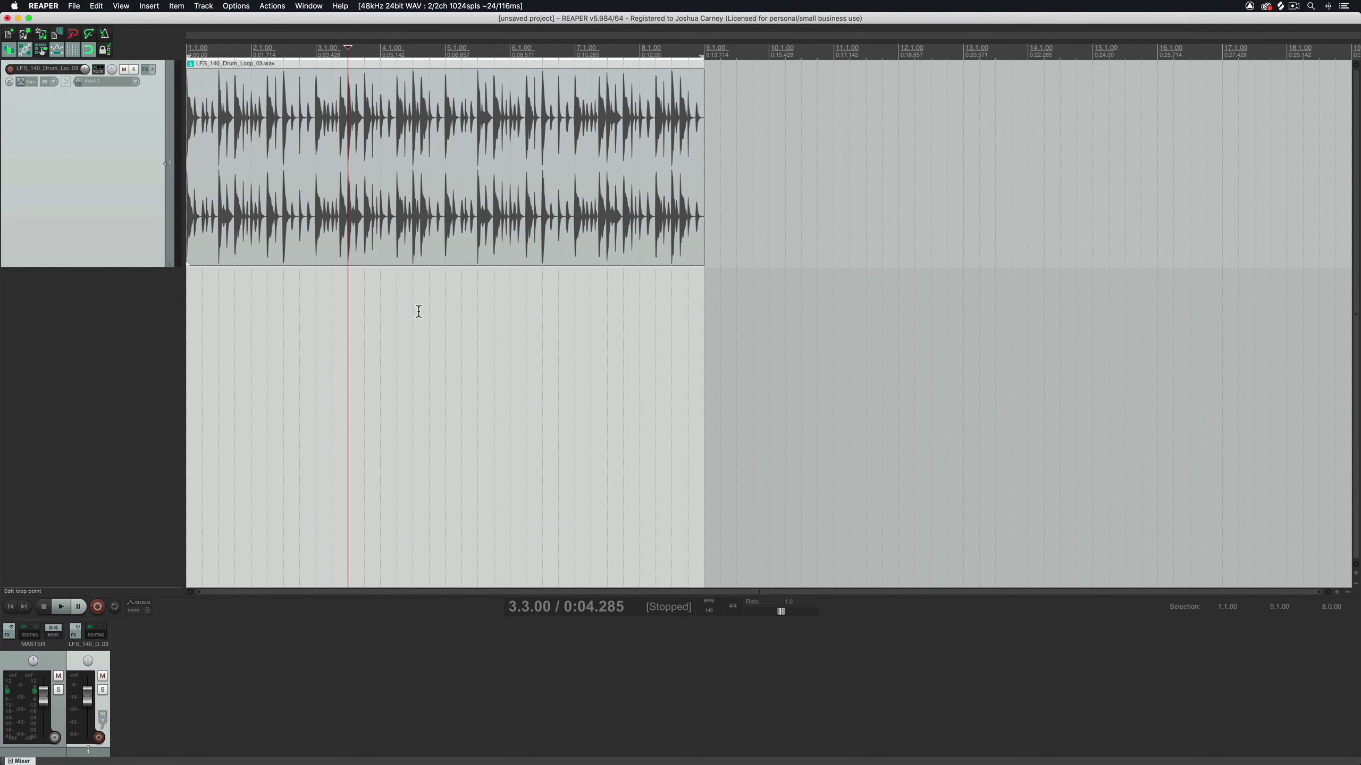
Step: Vary the vertical zoom in both directions and make the drum loop track taller by its lower edge
scroll(418, 312, "down", 2)
scroll(418, 312, "up", 2)
scroll(418, 311, "down", 1)
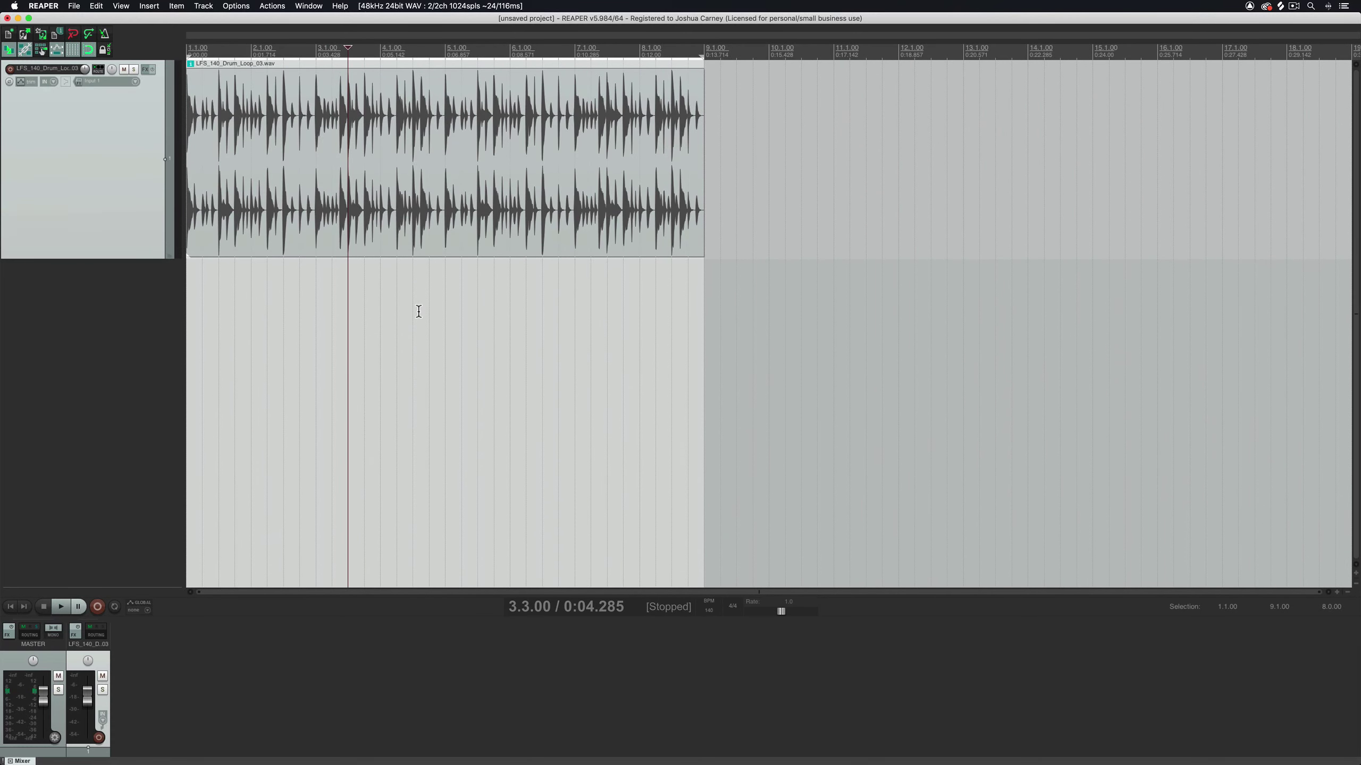
scroll(419, 311, "down", 2)
scroll(418, 312, "up", 3)
scroll(419, 312, "down", 2)
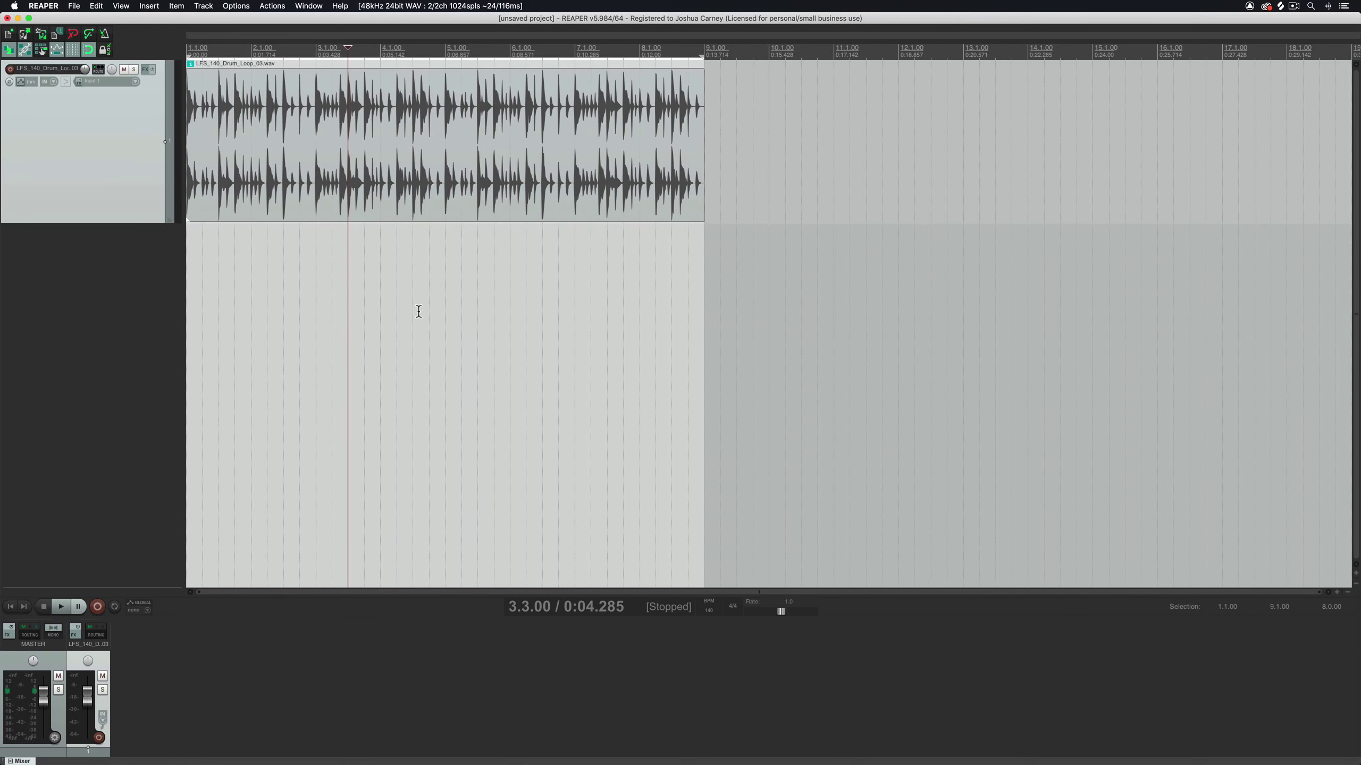
left_click_drag(75, 223, 88, 262)
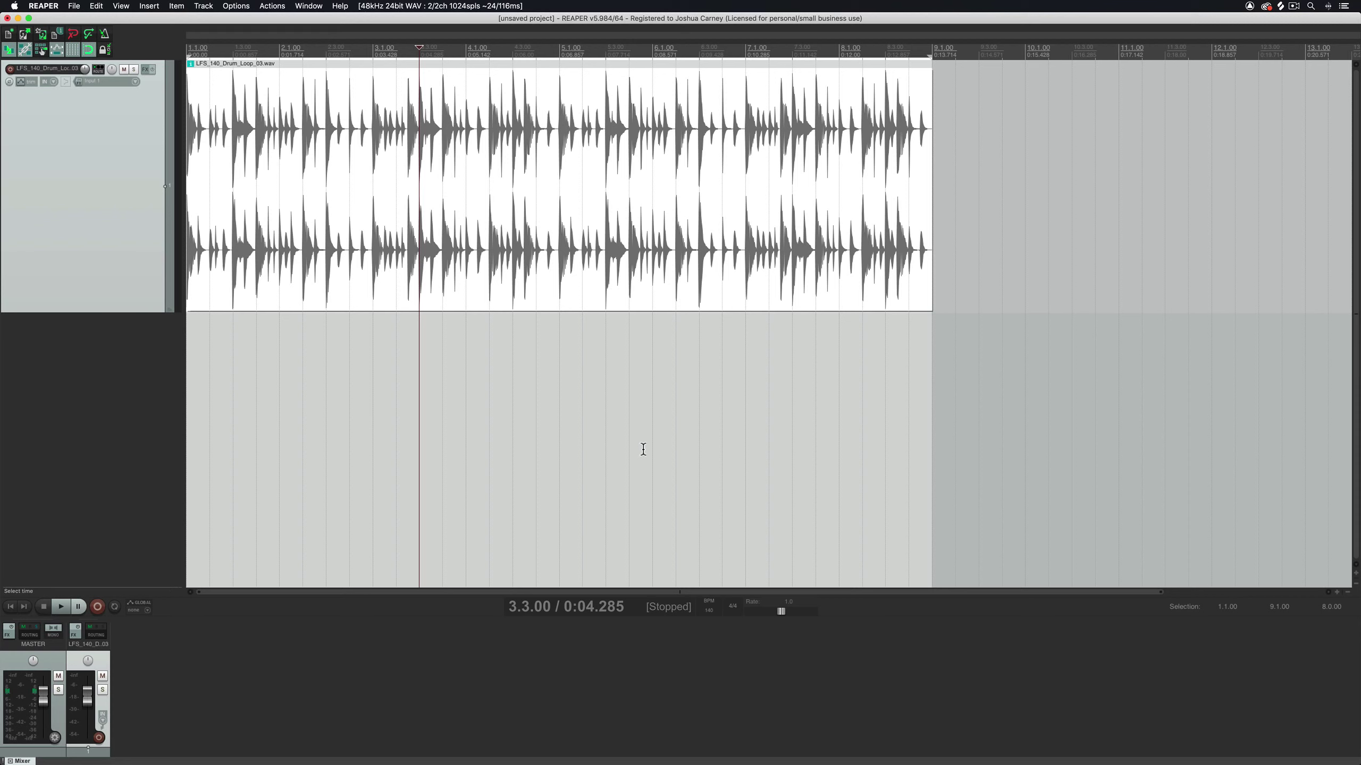
Step: Set the project tempo to 130 BPM and extend the drum loop item's end to about 10.2.00
left_click(708, 610)
type("130")
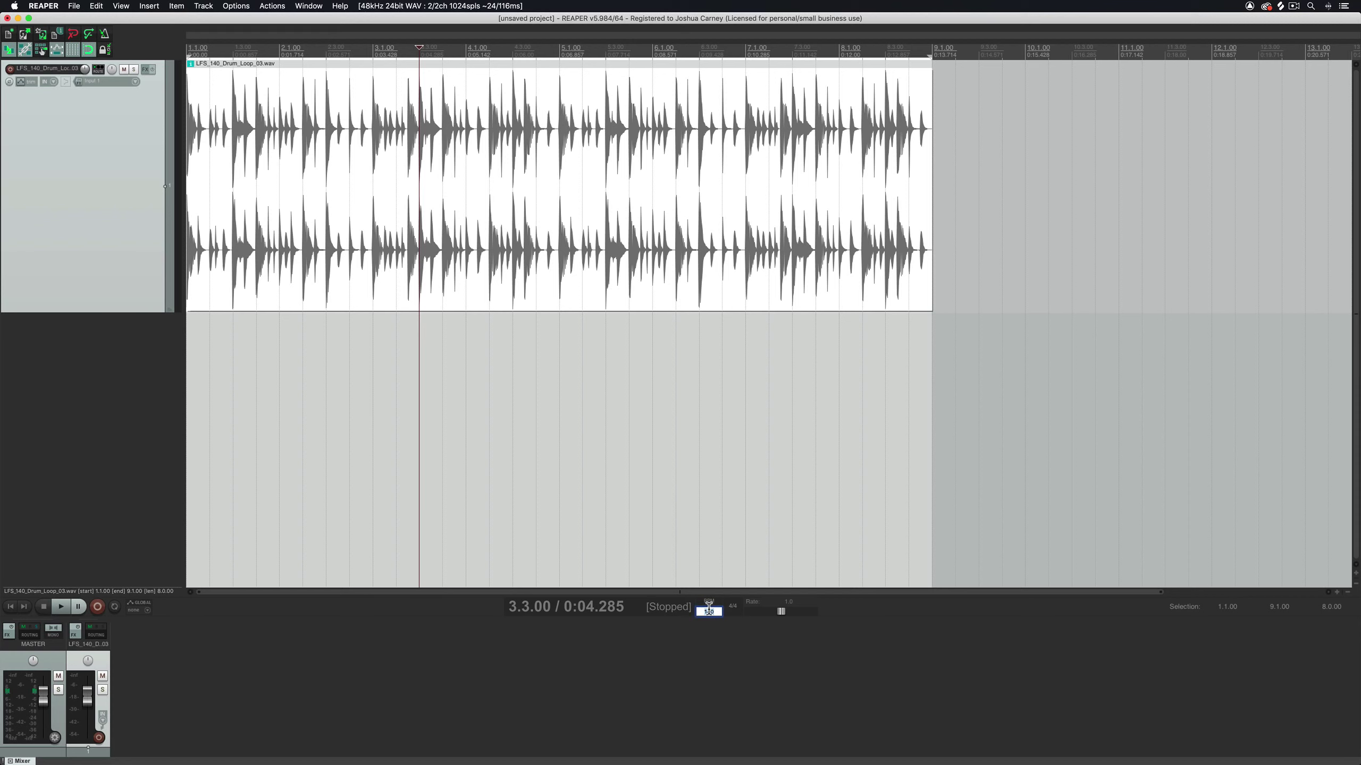
key("Return")
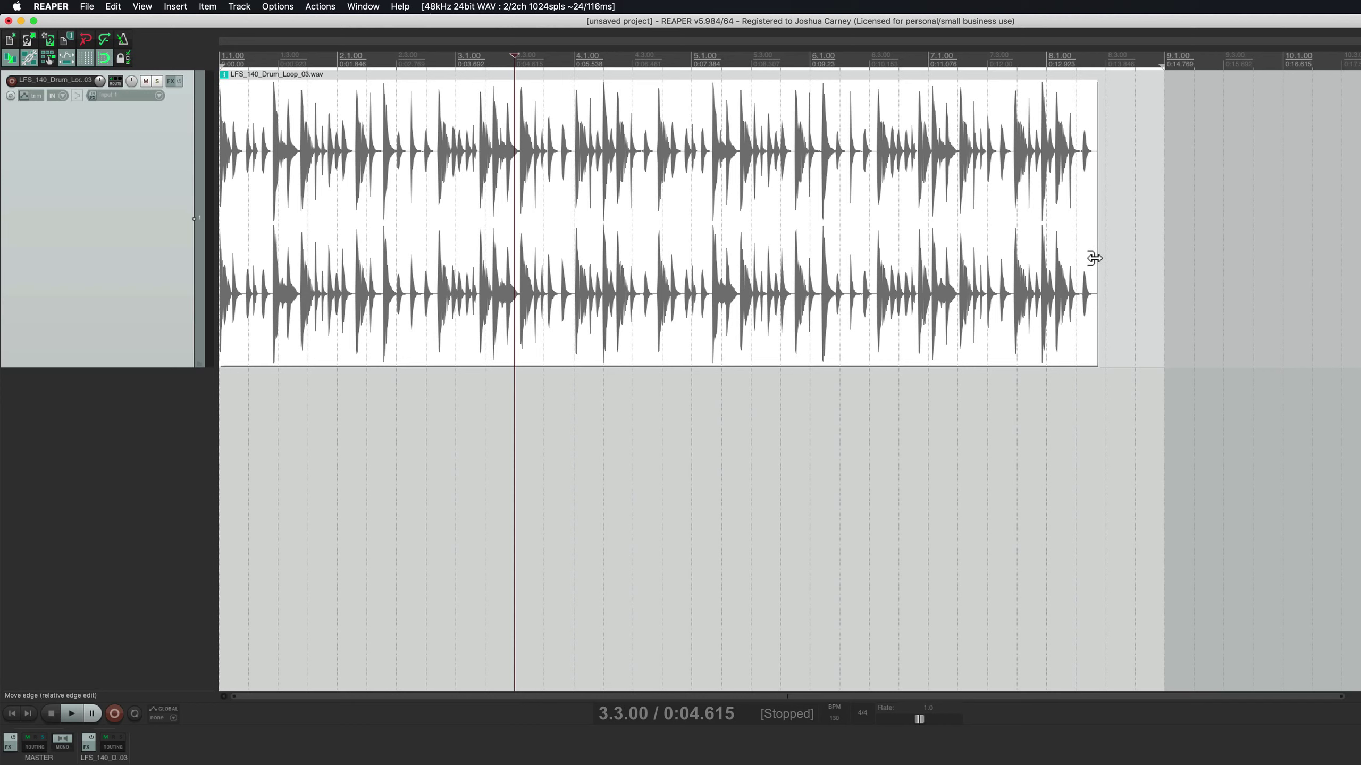
left_click_drag(1094, 258, 1315, 228)
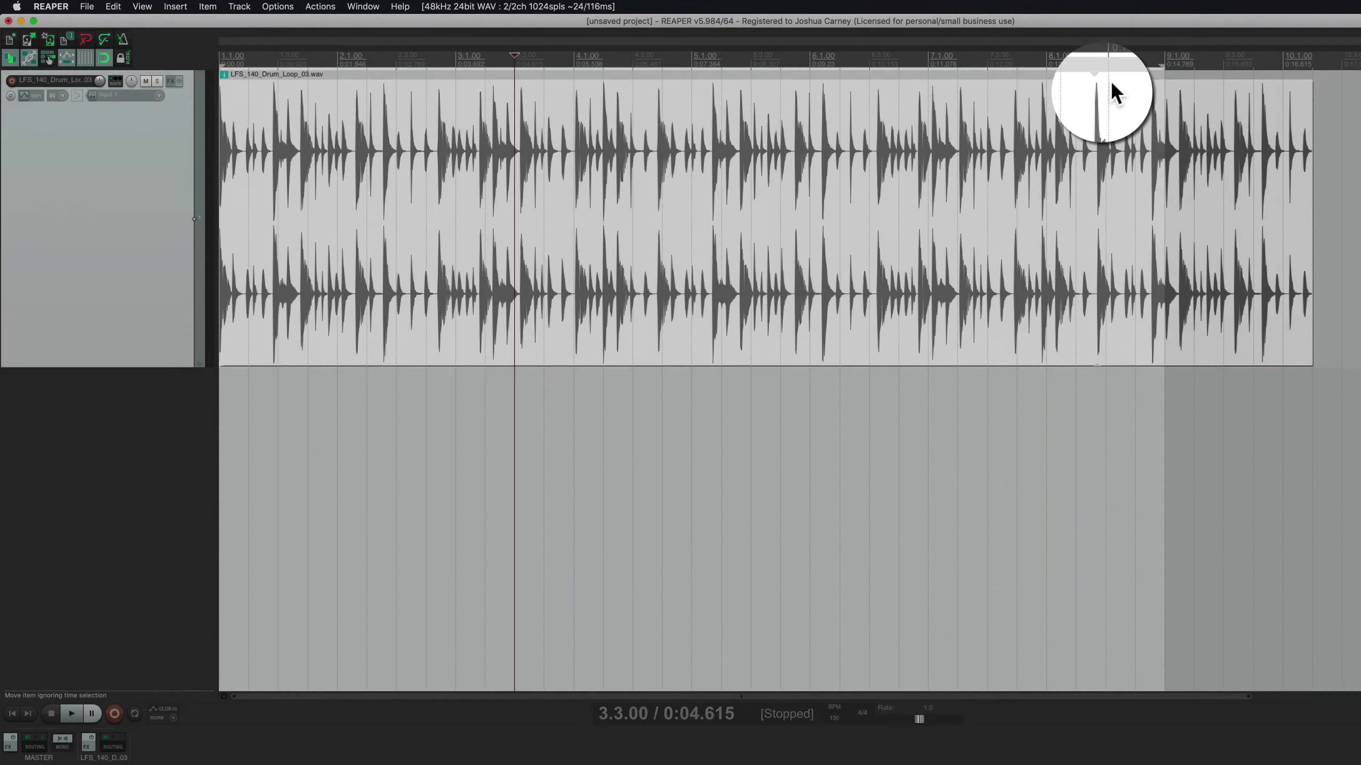
Step: Practise trimming the drum loop item's end to different positions along the timeline grid
left_click_drag(1110, 80, 934, 328)
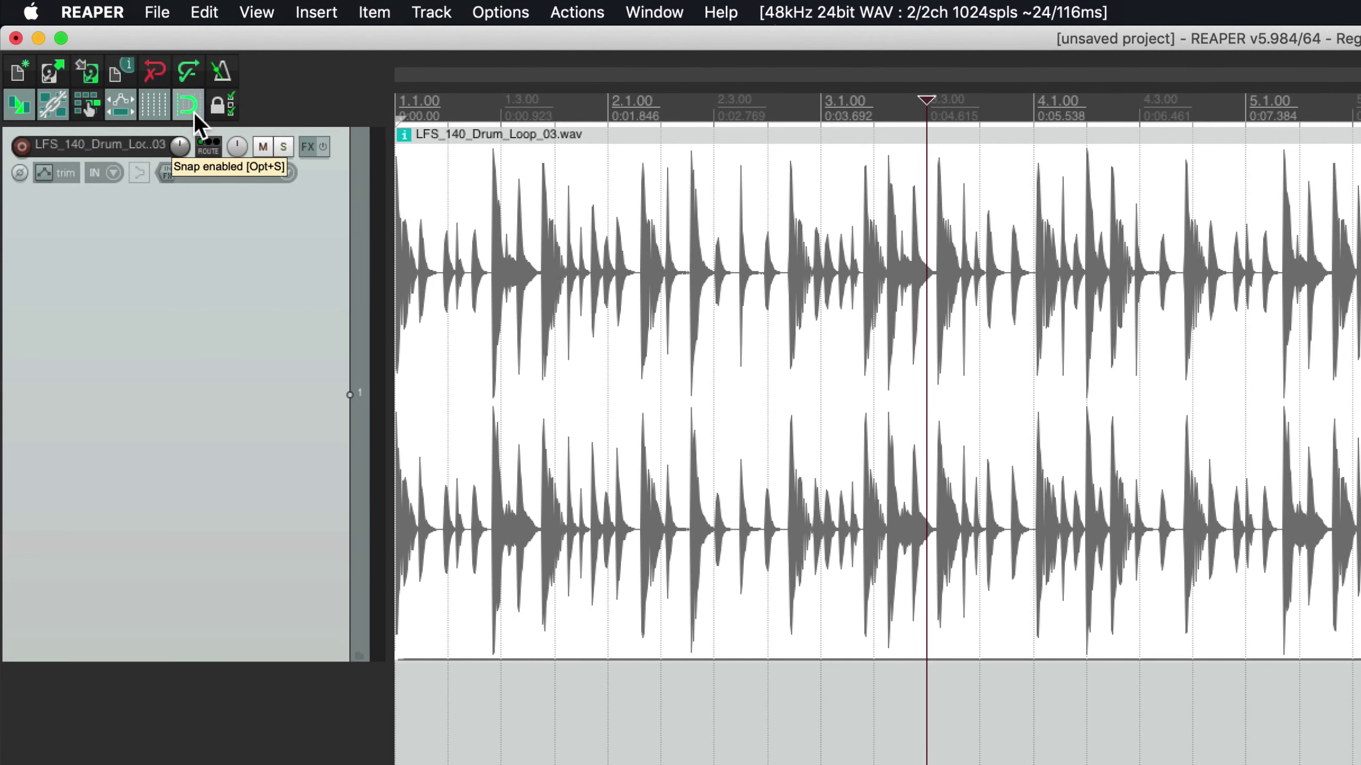
scroll(193, 113, "right", 2)
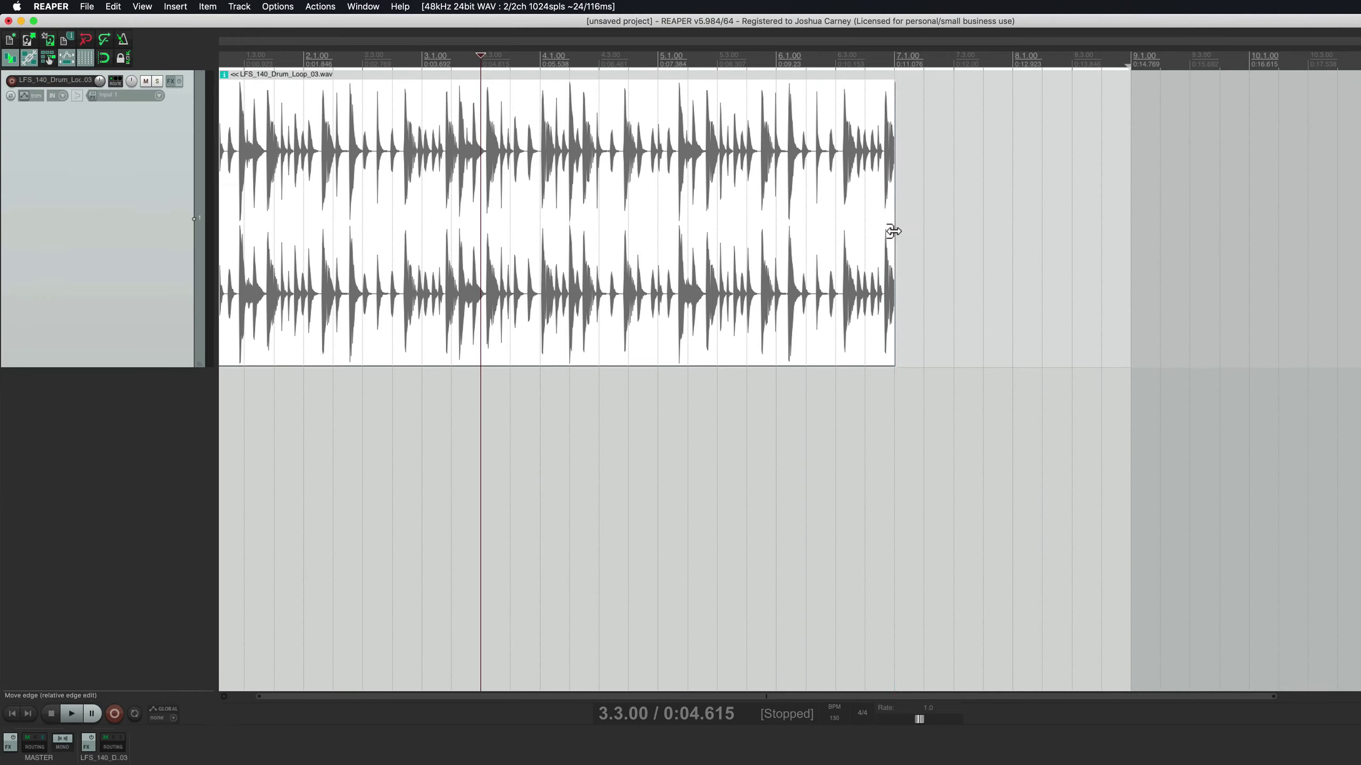
left_click_drag(890, 231, 949, 249)
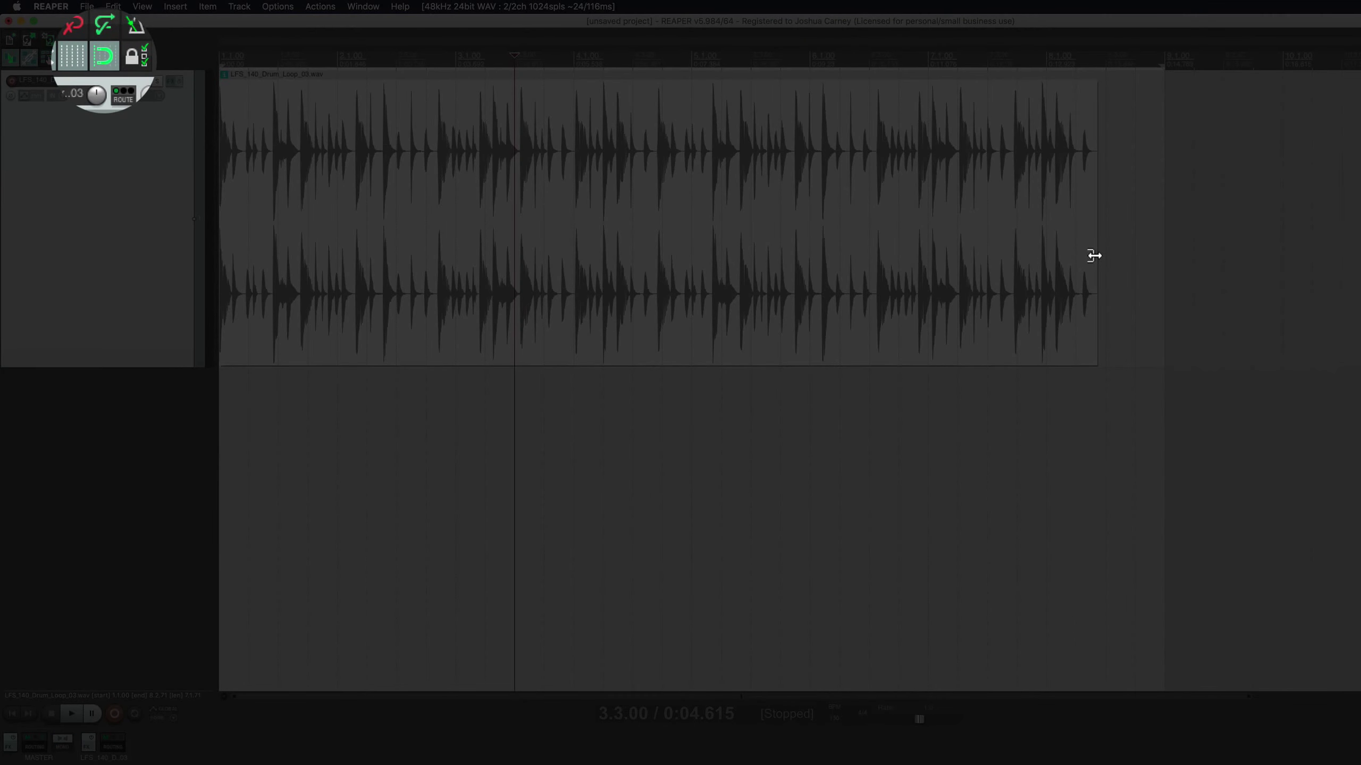
Step: Time-stretch the drum loop item by its end, first to 6.4.00 and finally out to 9.1.00
left_click(1094, 256)
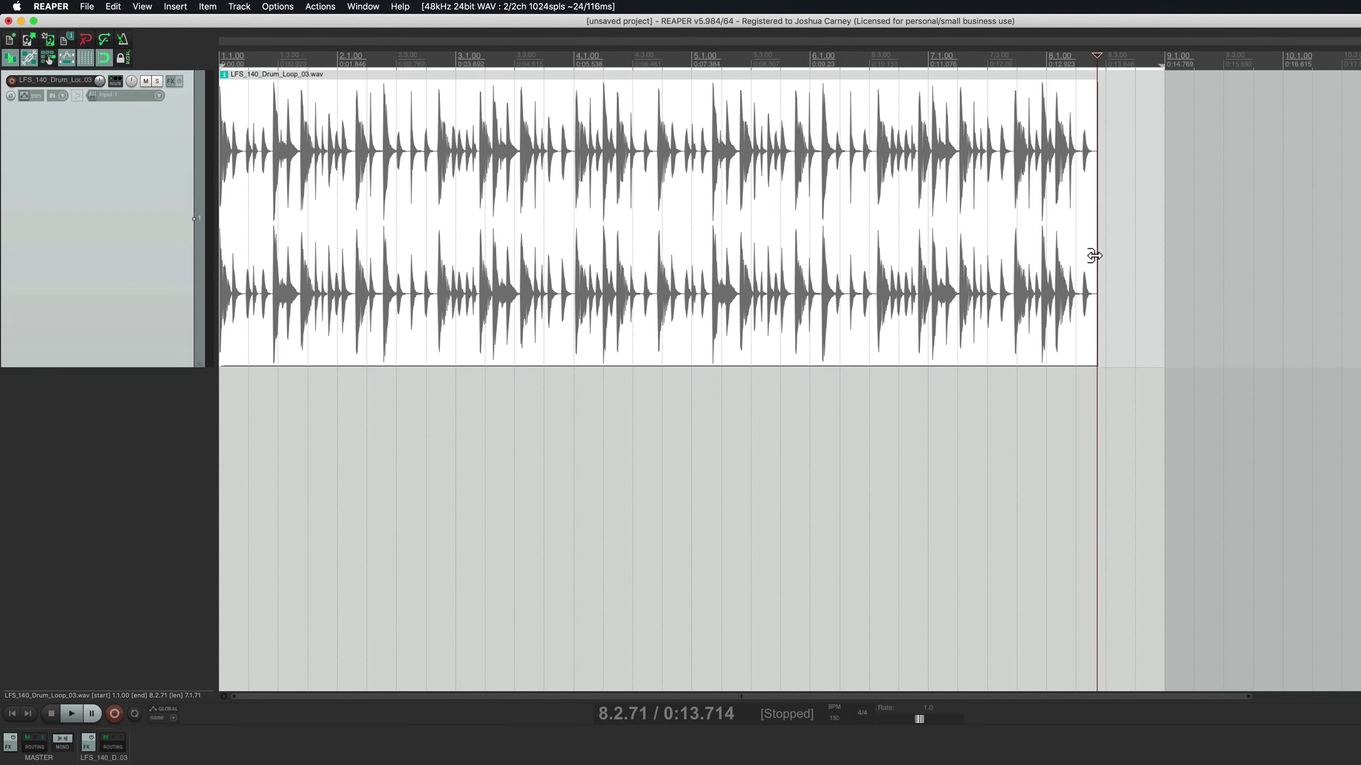
left_click_drag(1094, 256, 910, 282)
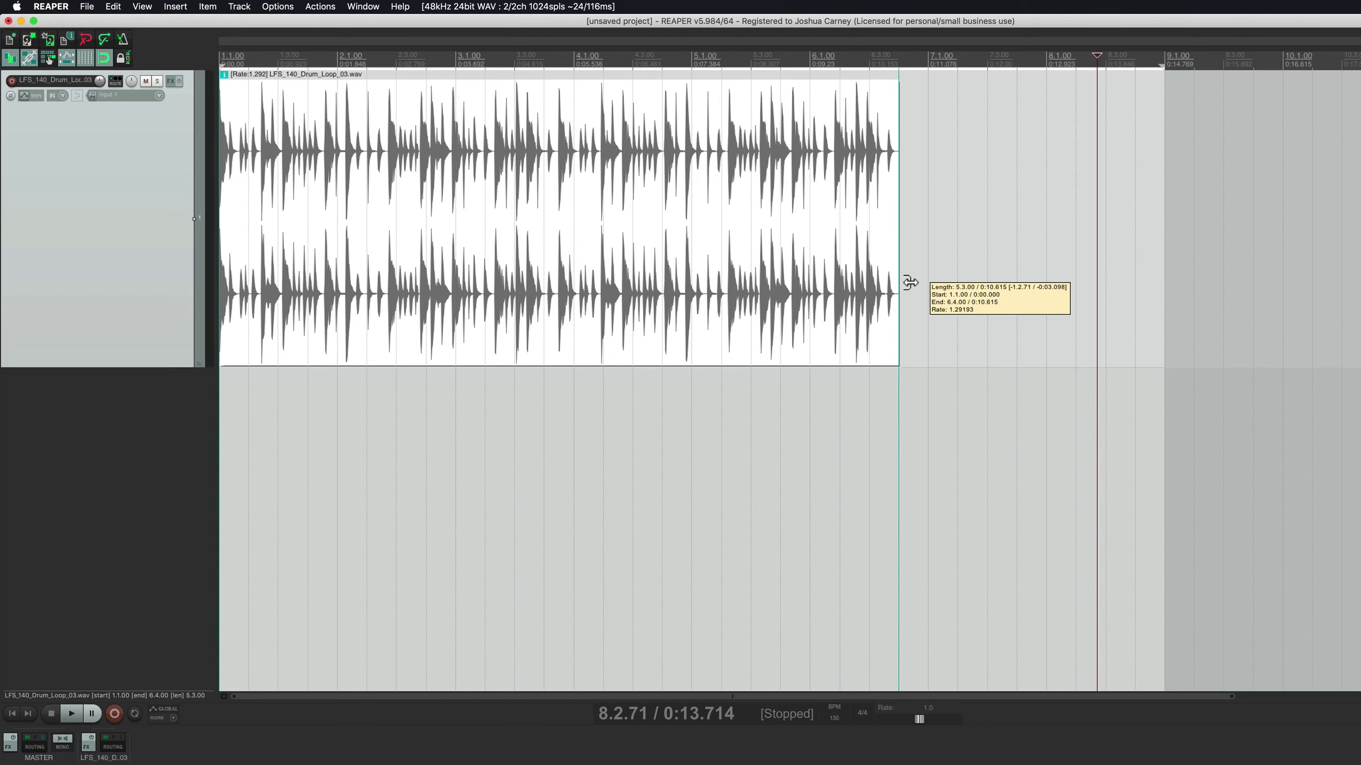
left_click_drag(910, 283, 1001, 280)
left_click_drag(1058, 279, 1148, 275)
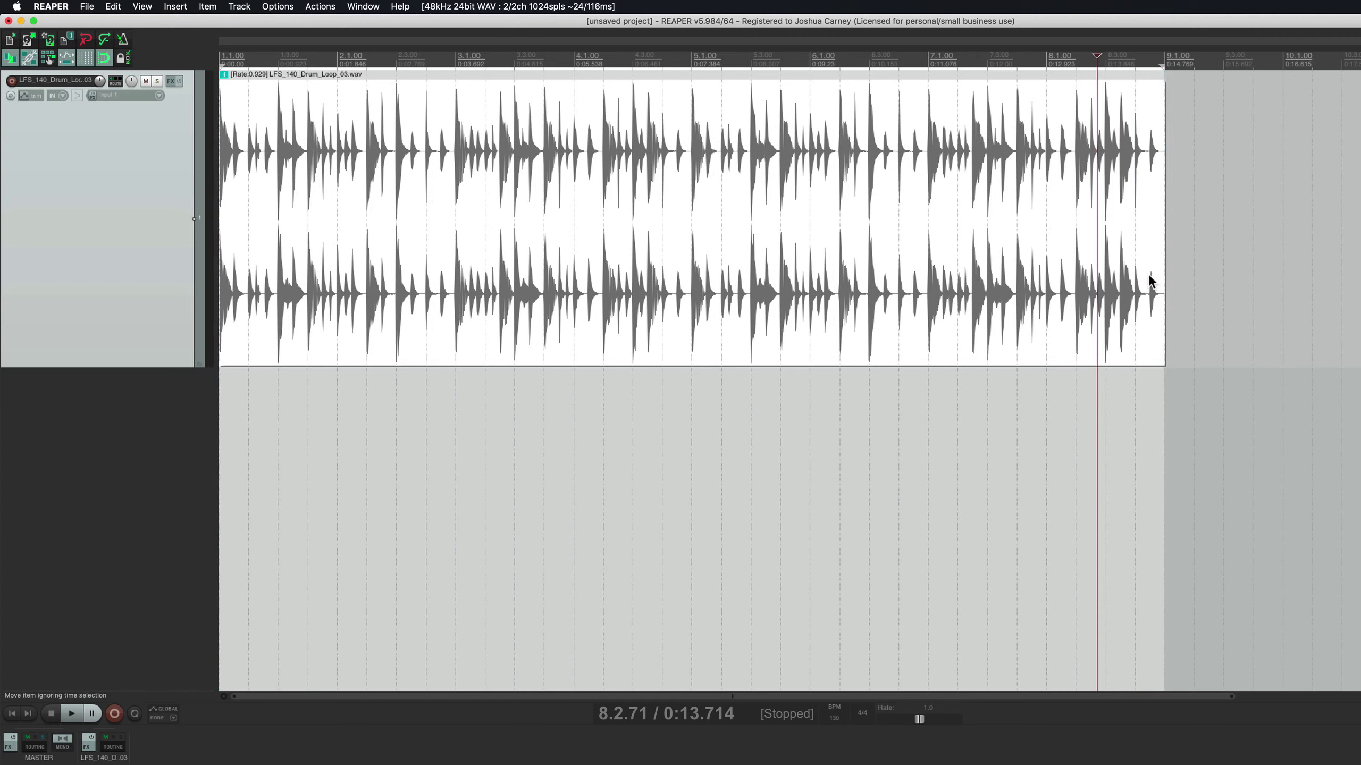
Step: Play the stretched drum loop from the project start for a few bars and stop playback
key("Home")
key("space")
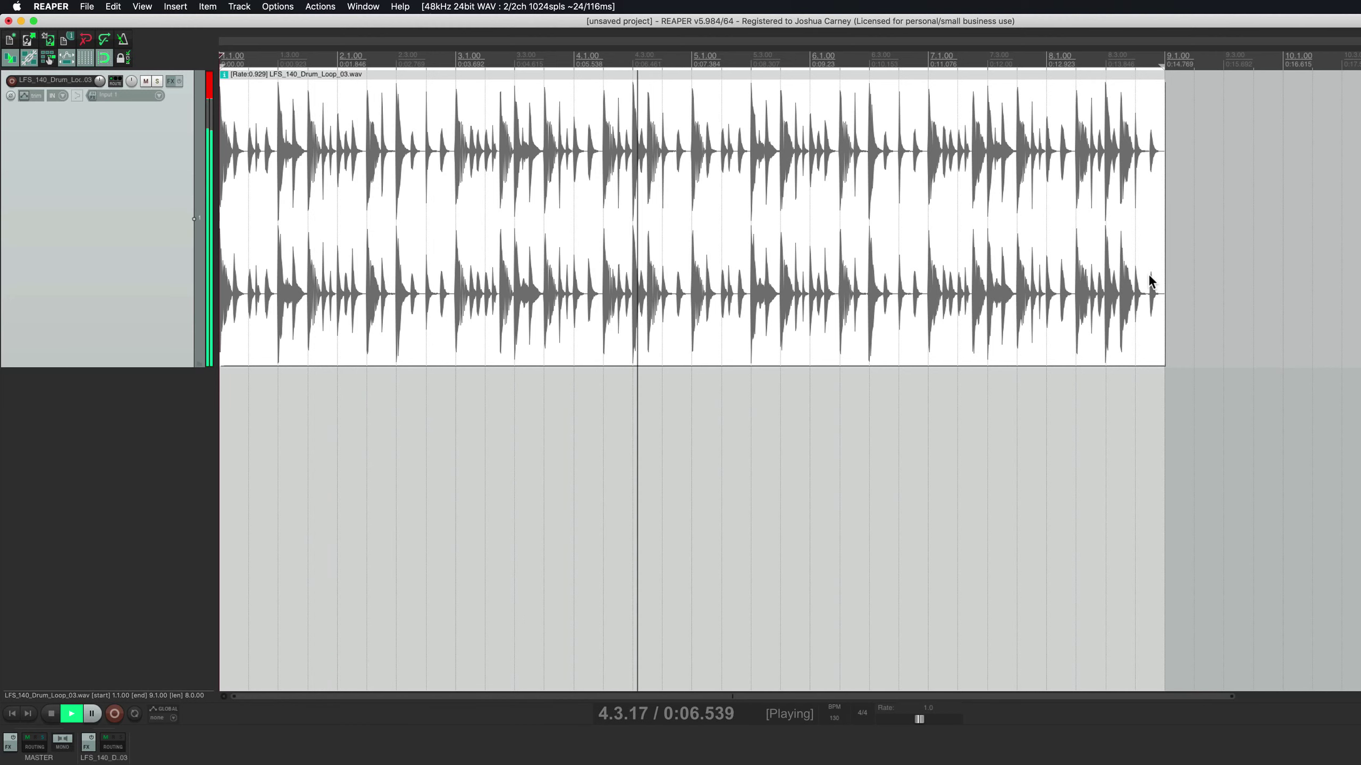
key("space")
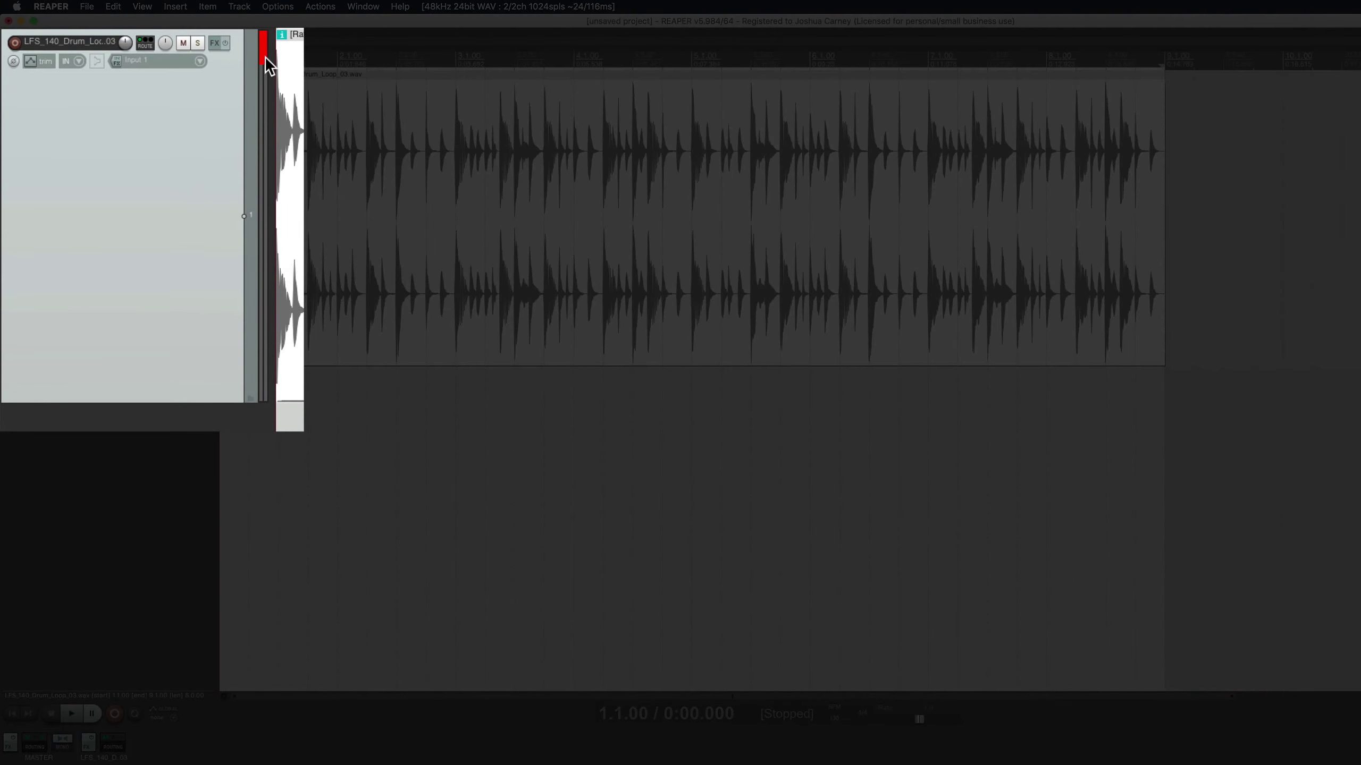
Step: Clear the clip indicators on the track and master meters and lower the drum loop track's volume slightly
left_click(265, 57)
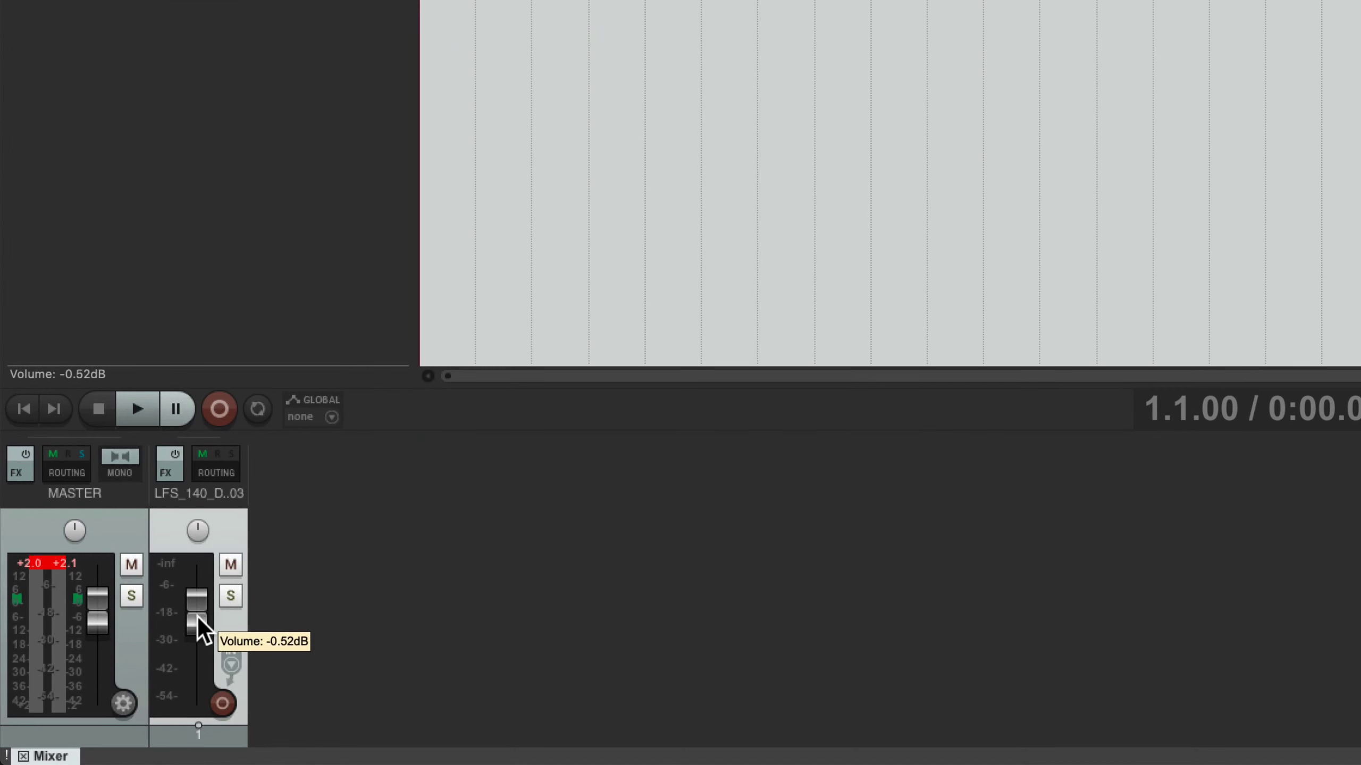
left_click_drag(198, 617, 195, 621)
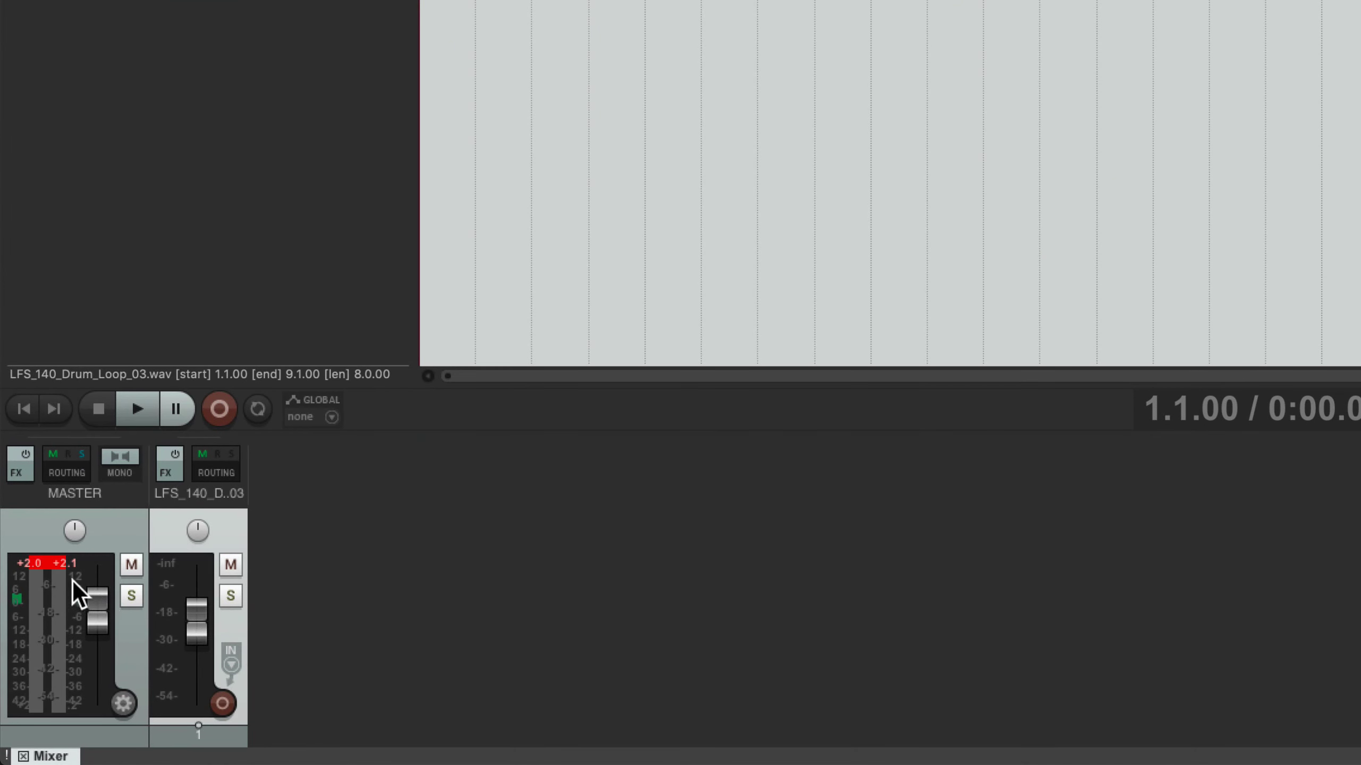
left_click(55, 565)
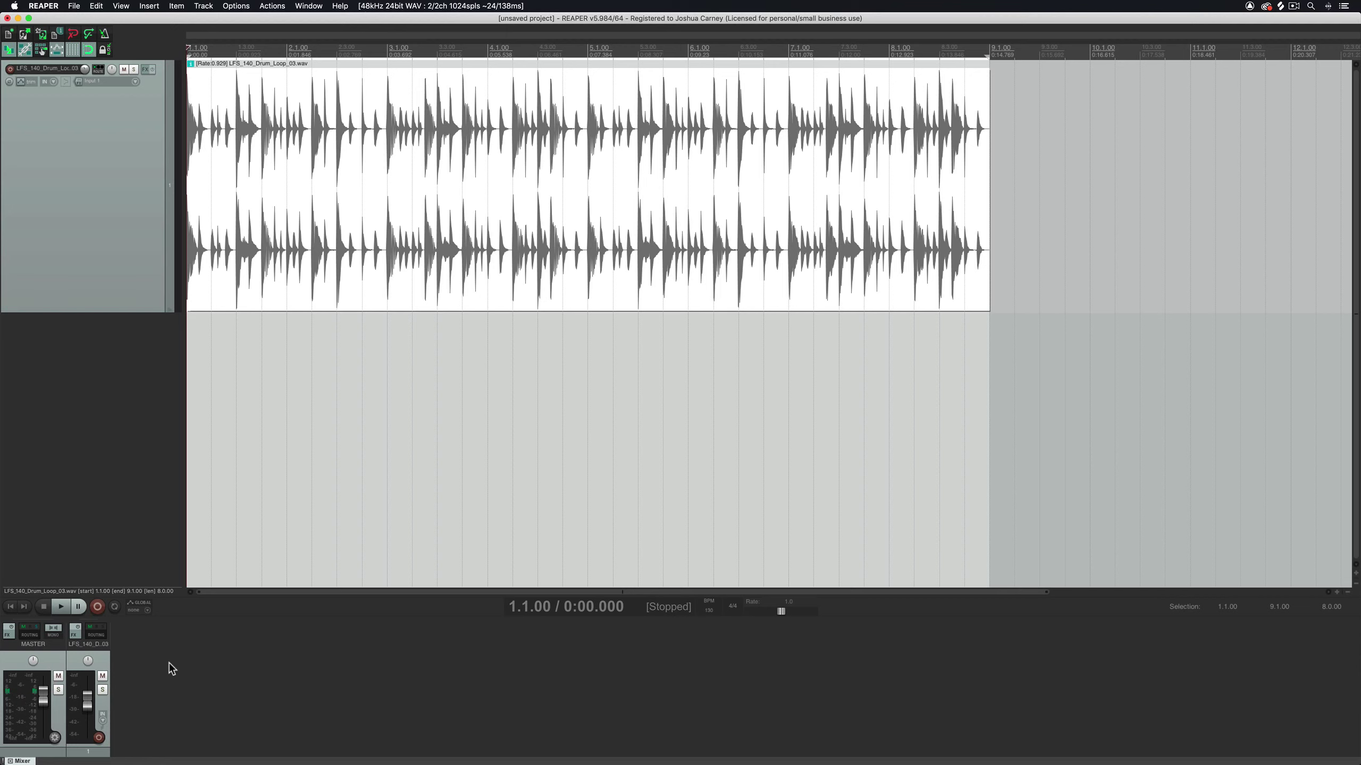
Step: Toggle the mixer's visibility repeatedly, ending with it shown
key("super+m")
key("super+m")
key("super+m")
key("super+m")
key("super+m")
key("super+m")
Step: Trim the drum loop item's end to 5.1.00 and place a copy of the item directly after it, starting at 5.1.00
left_click(670, 306)
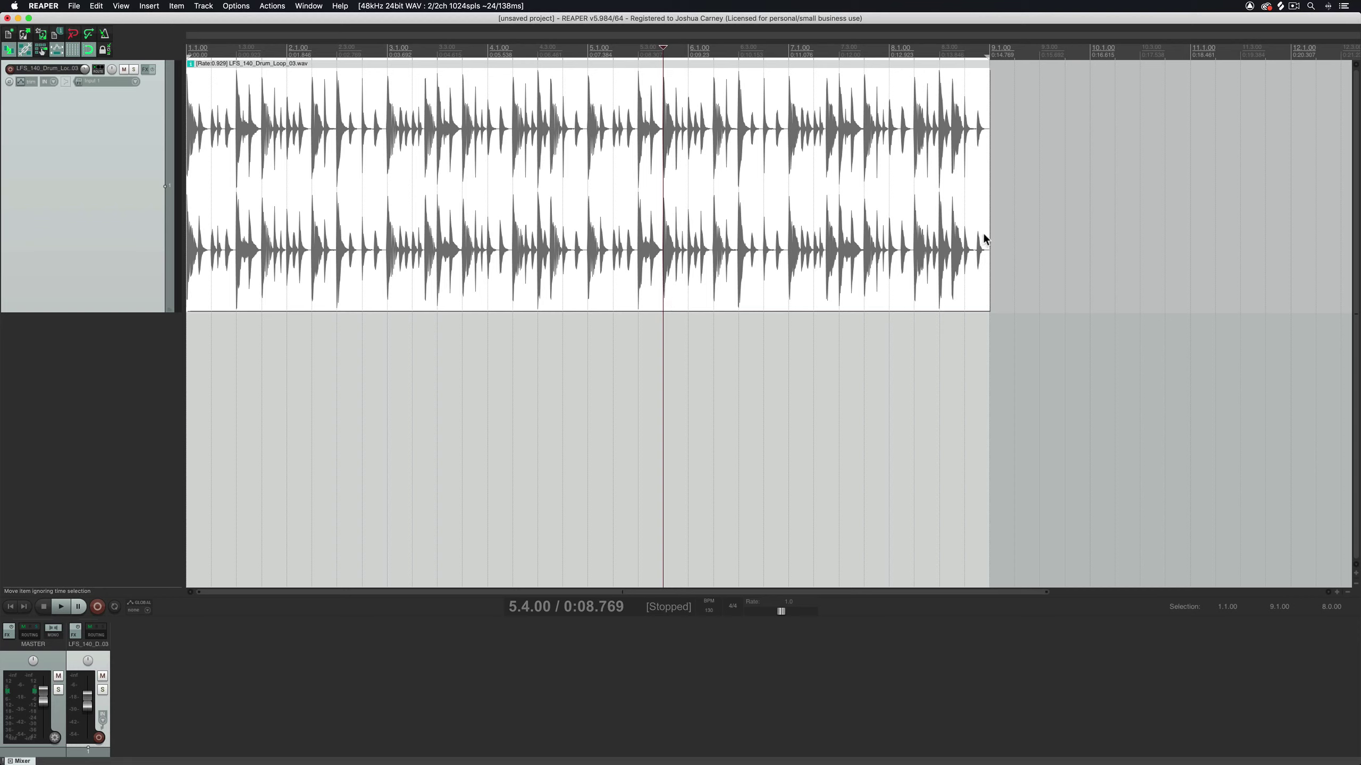
left_click_drag(985, 232, 571, 237)
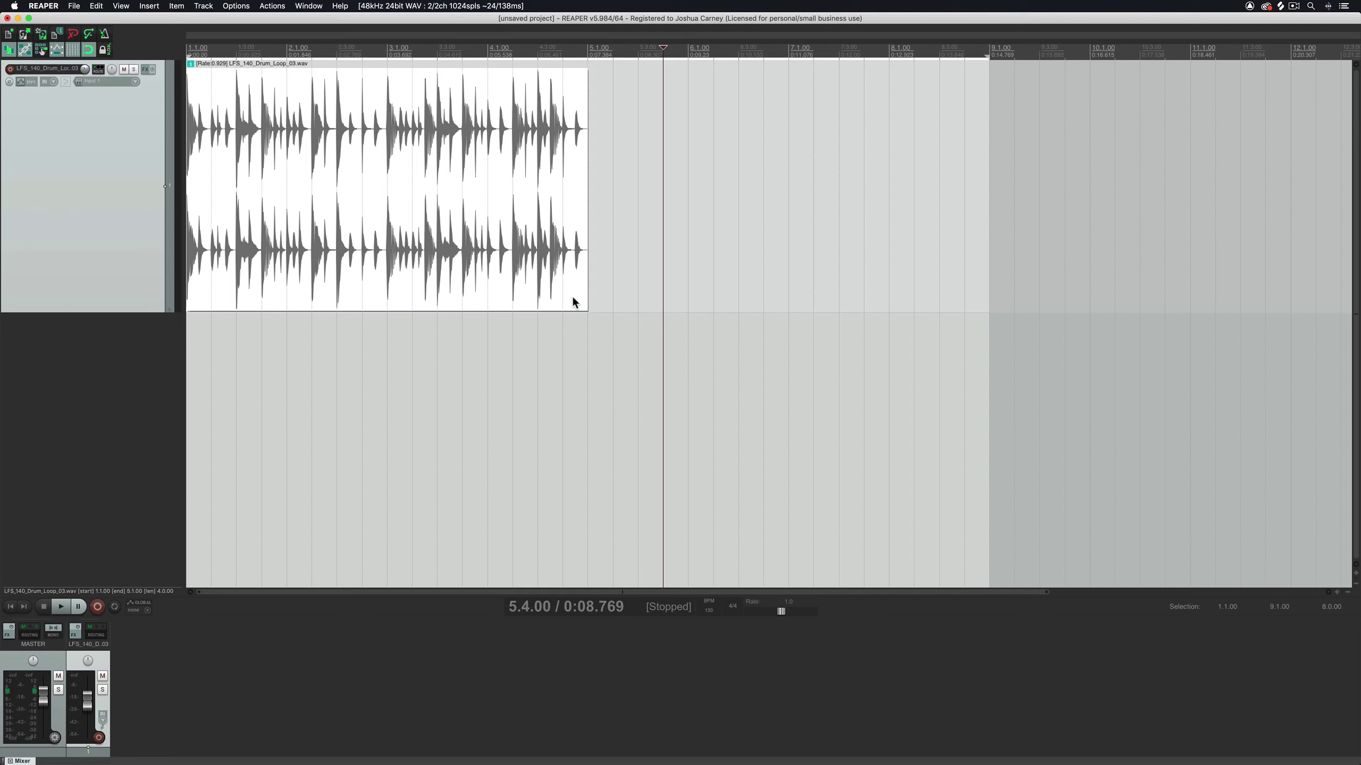
scroll(572, 303, "up", 1)
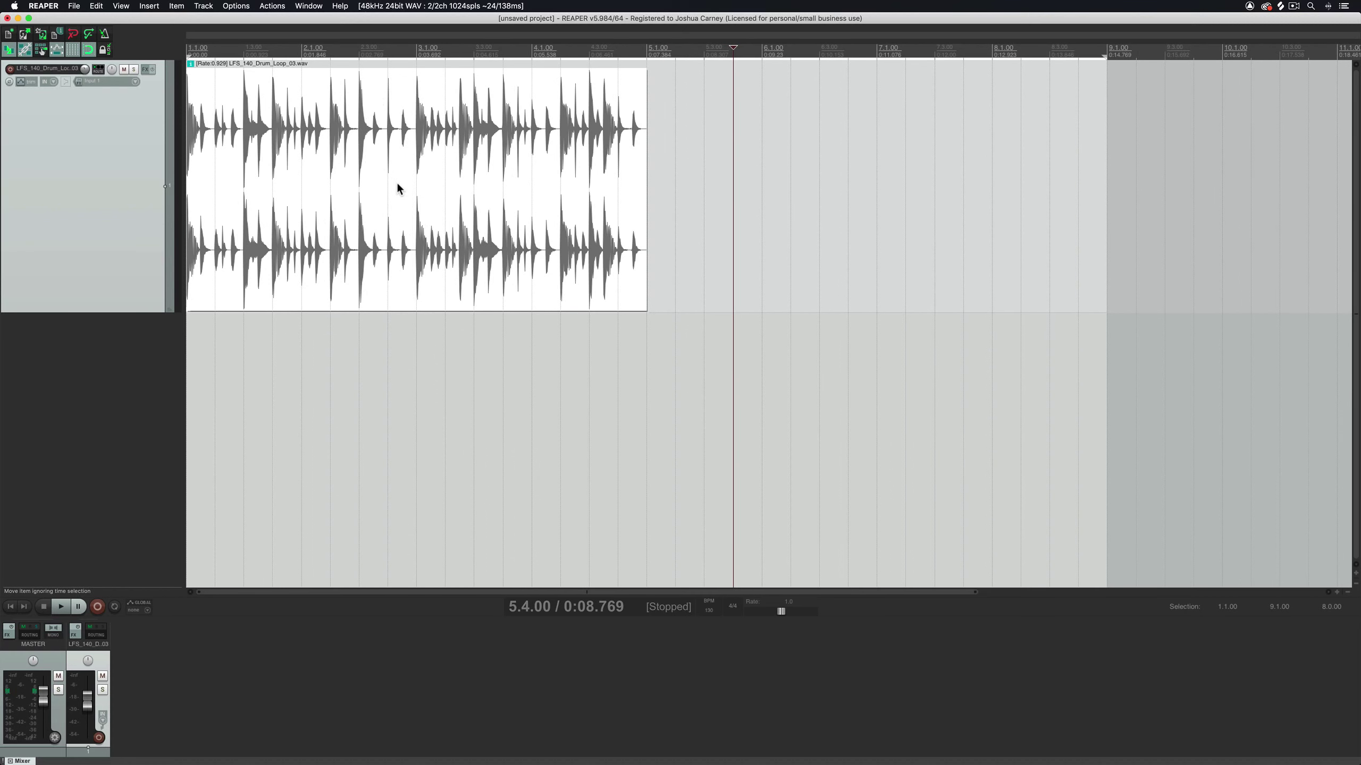
left_click_drag(398, 185, 879, 203)
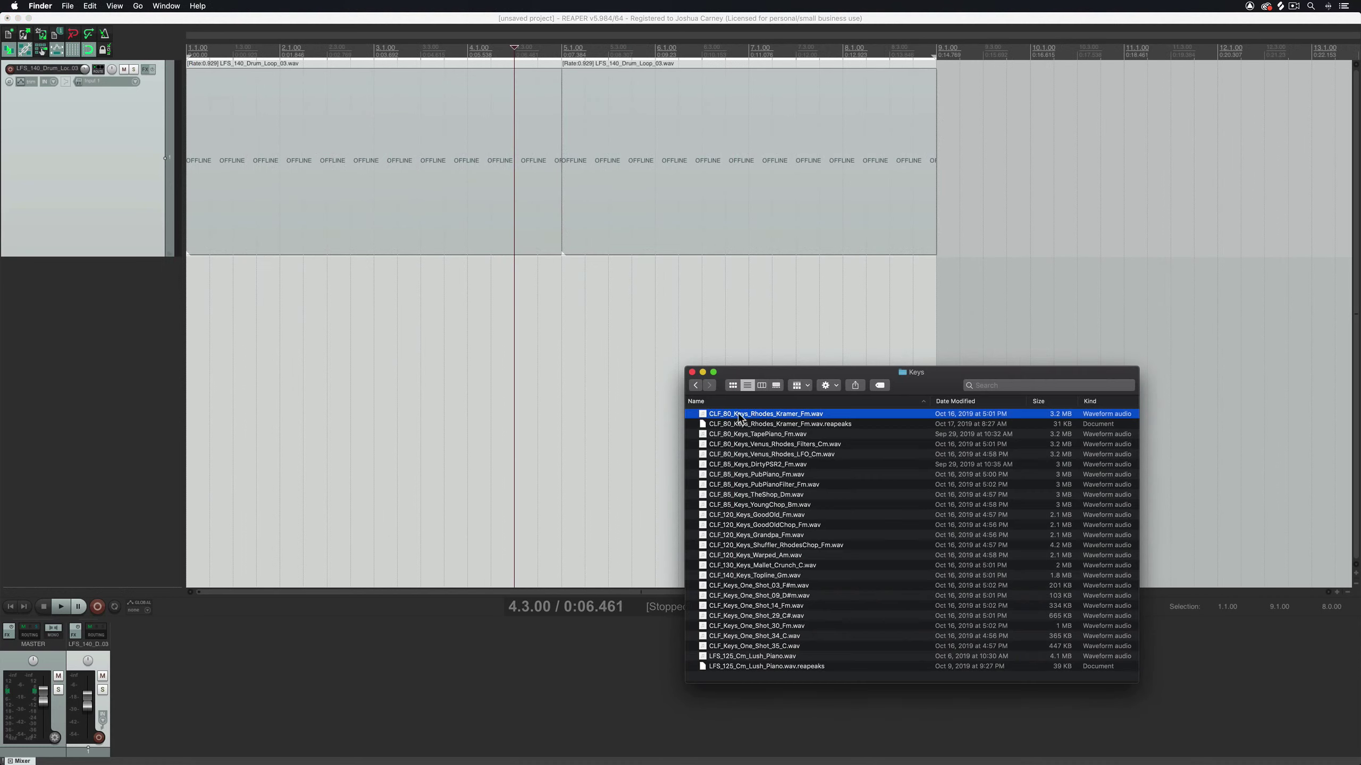
Step: Import CLF_80_Keys_Rhodes_Kramer_Fm.wav from the Keys folder onto a new track below the drums and return the edit cursor to the project start
left_click_drag(764, 414, 191, 309)
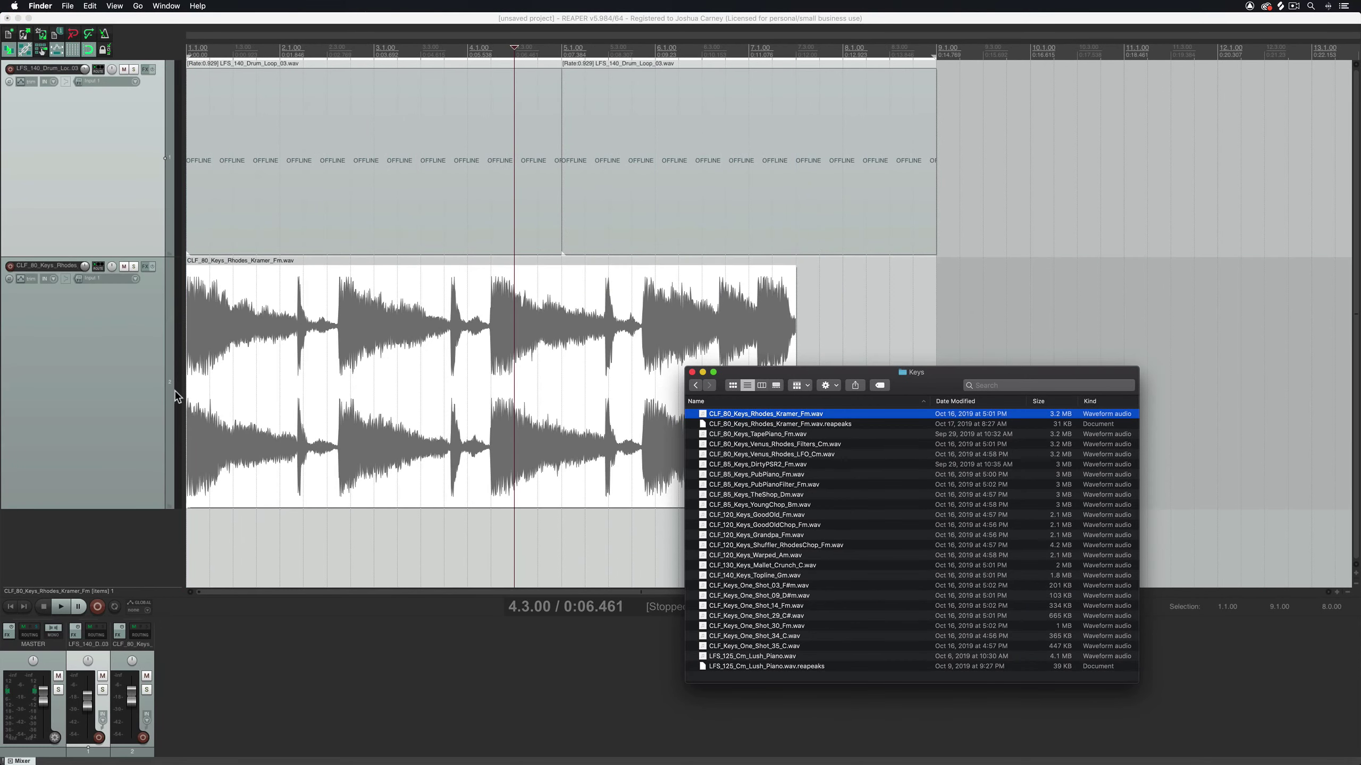
left_click(256, 418)
key("Home")
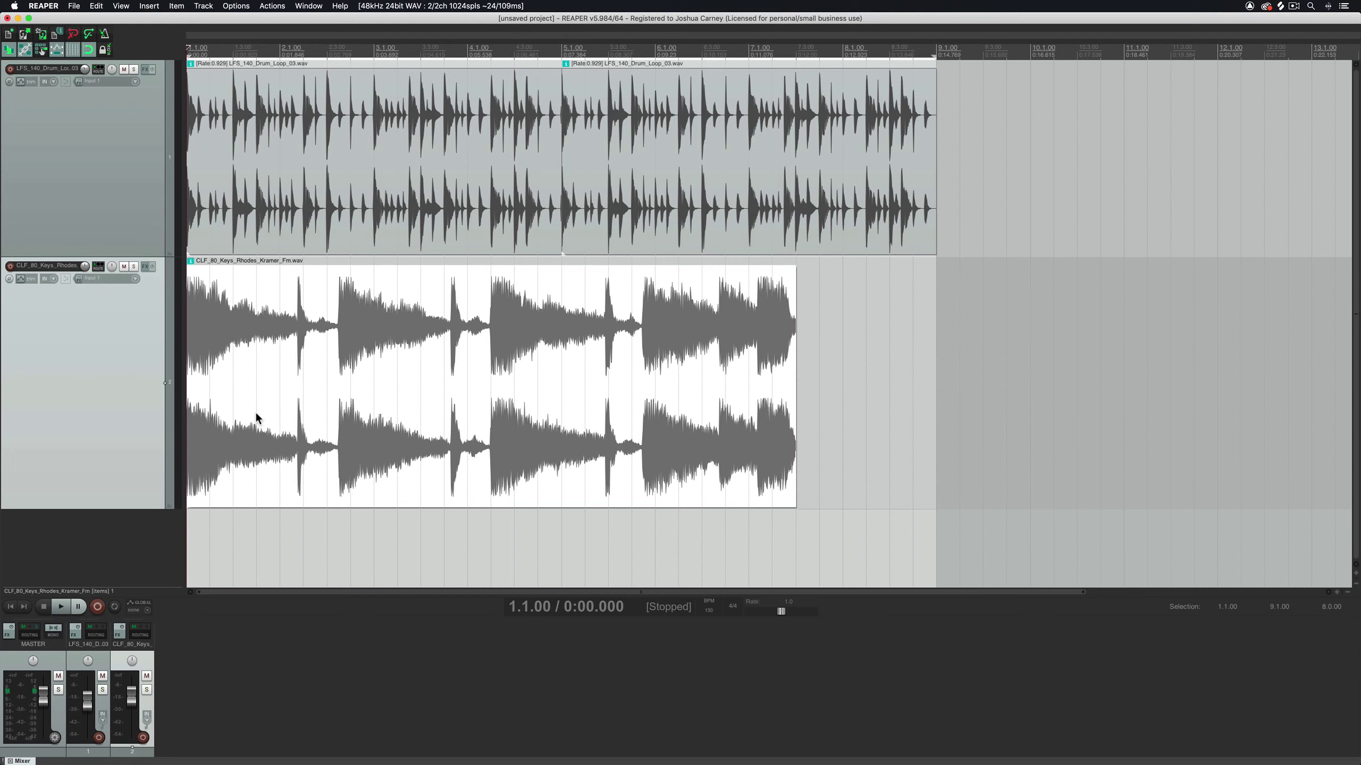
Step: Lower the keys track's volume in the mixer while both tracks play, and stop playback
key("space")
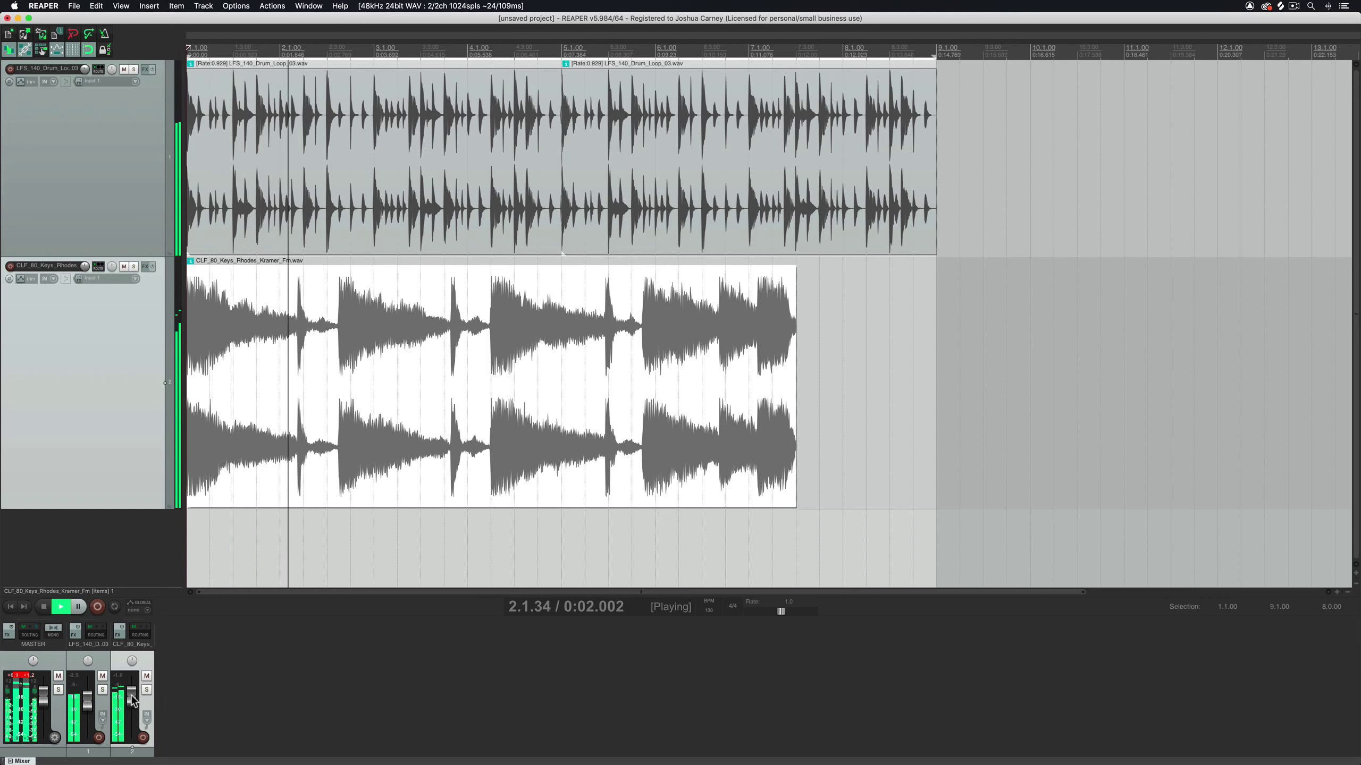
left_click_drag(132, 692, 131, 704)
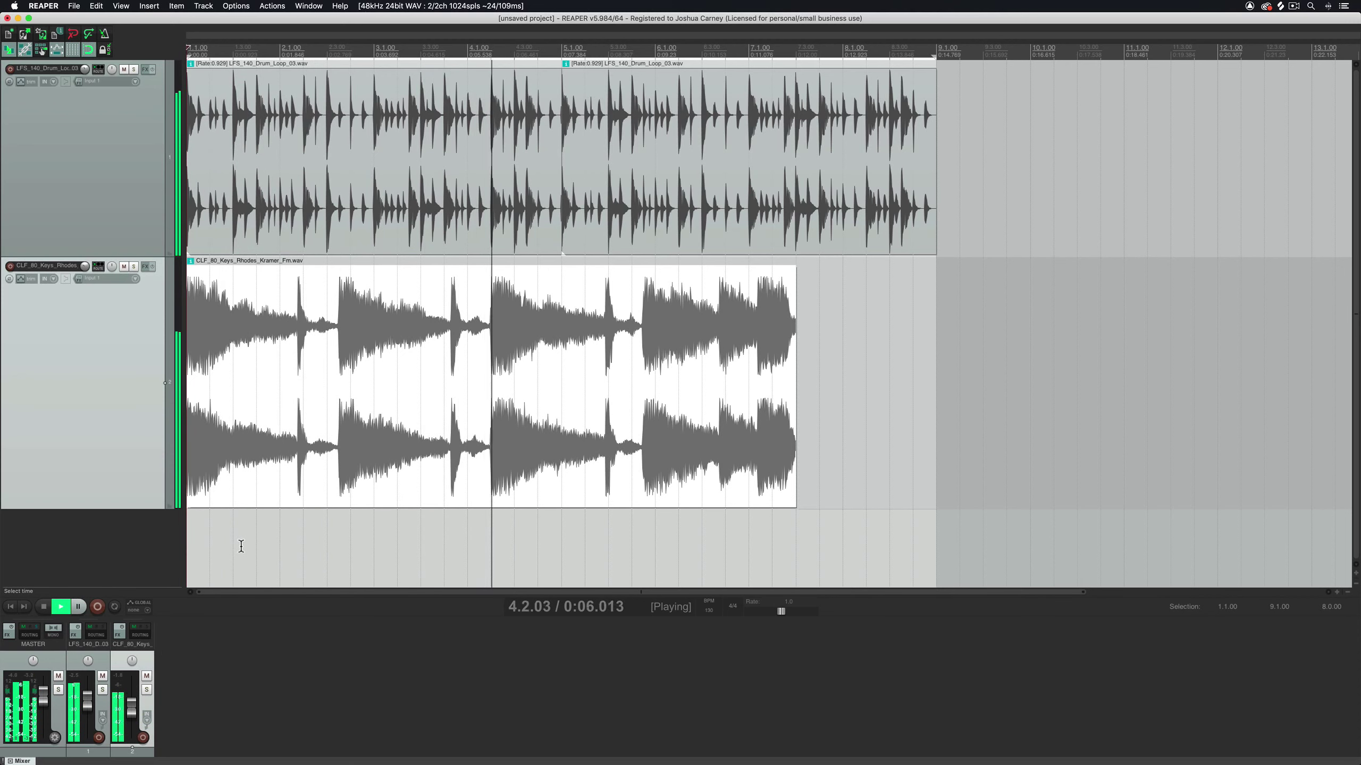
key("space")
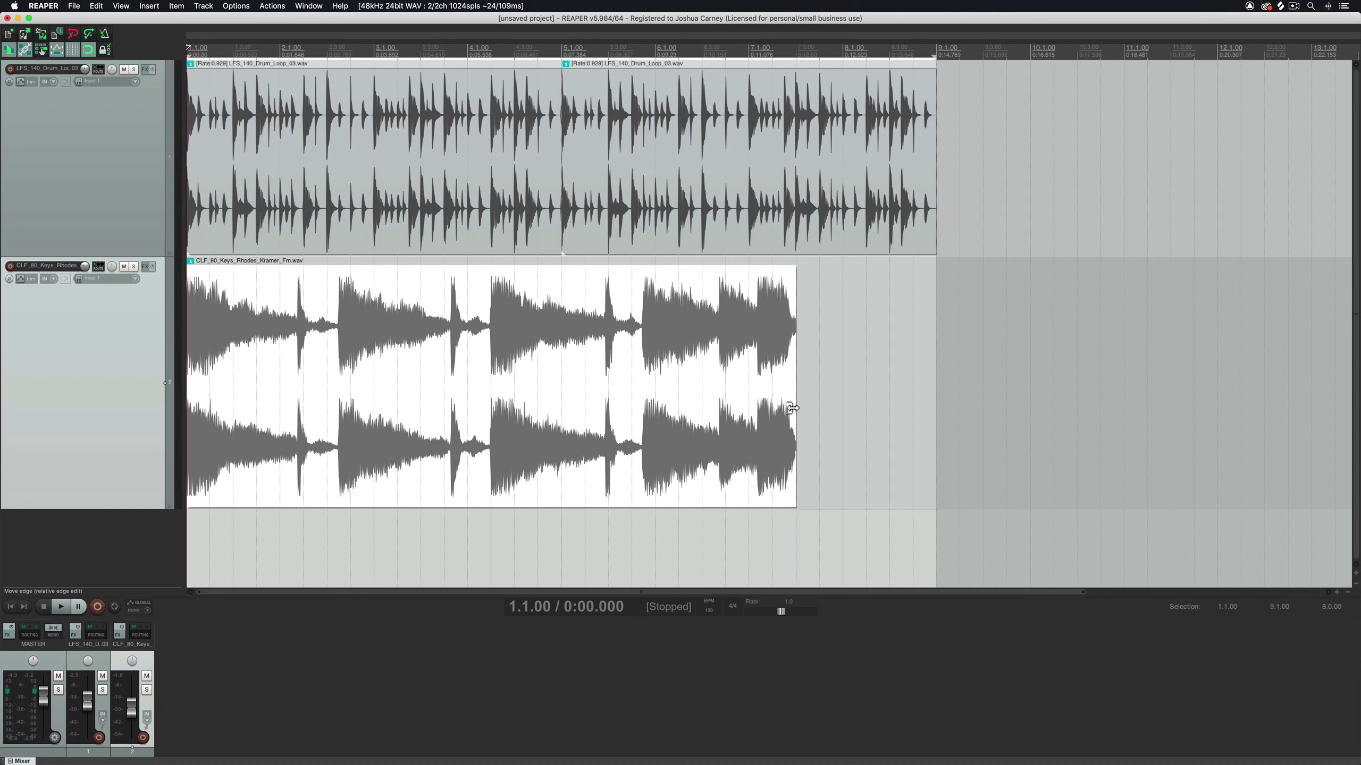
Step: Try time-stretching the keys item to end at 9.1.00, audition it with the drums, and undo the stretch
left_click_drag(793, 408, 932, 407)
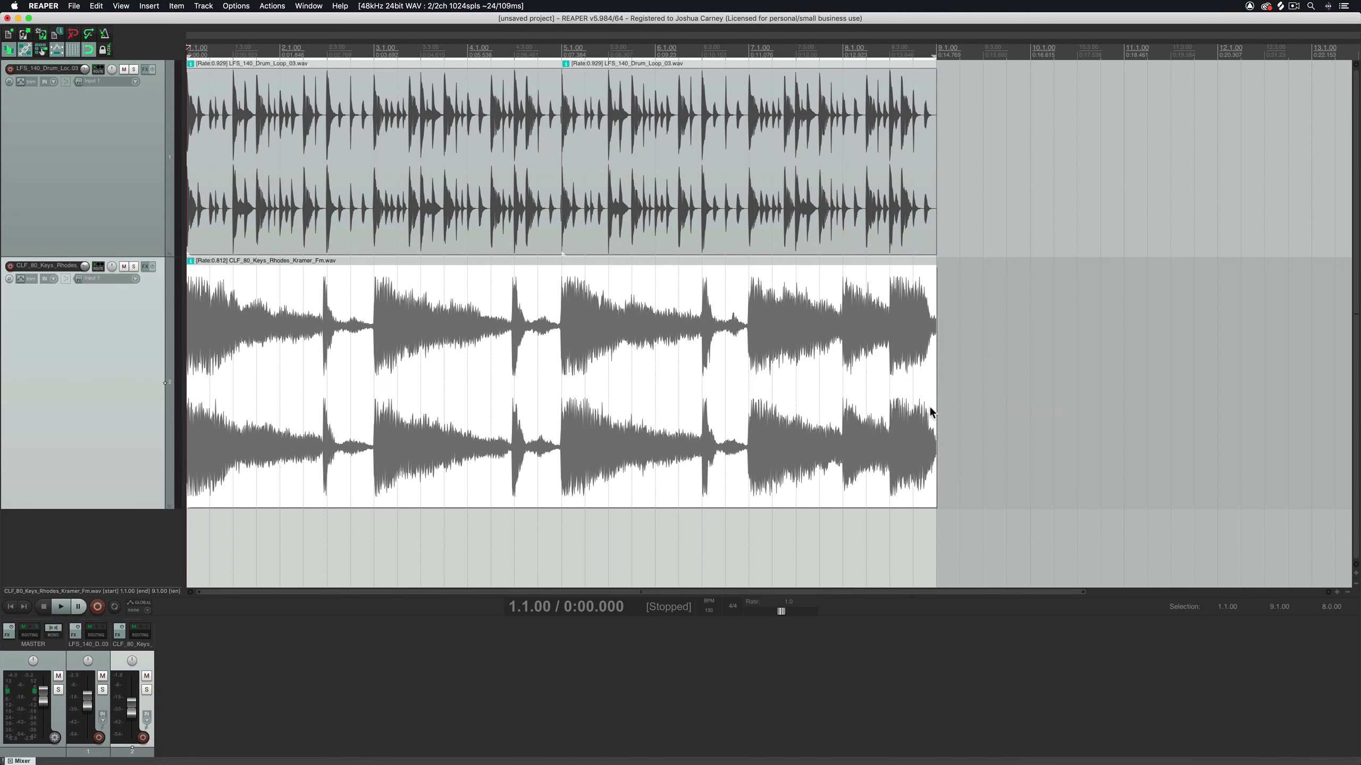
key("space")
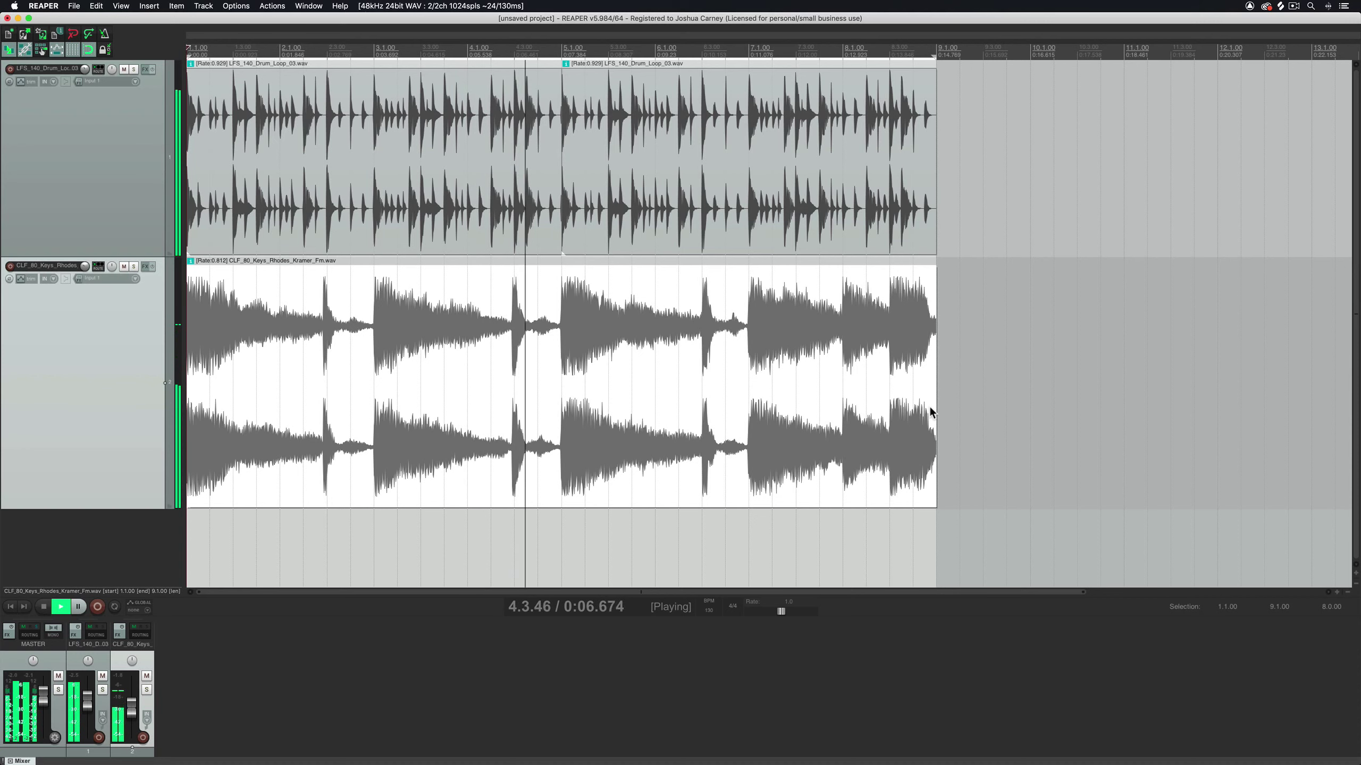
key("space")
key("super+z")
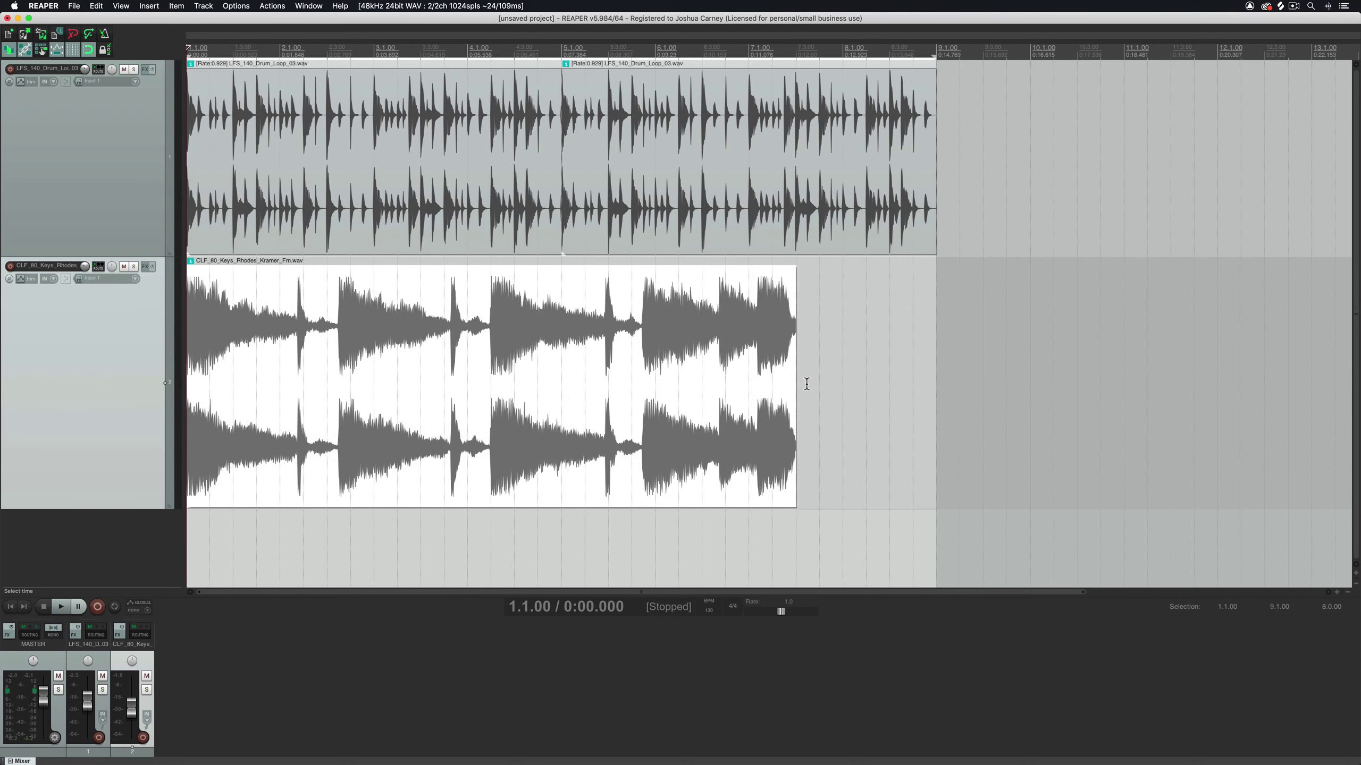
Step: Try time-compressing the keys item to end at 5.1.00, audition it with the drums, and undo the change
left_click_drag(794, 387, 562, 389)
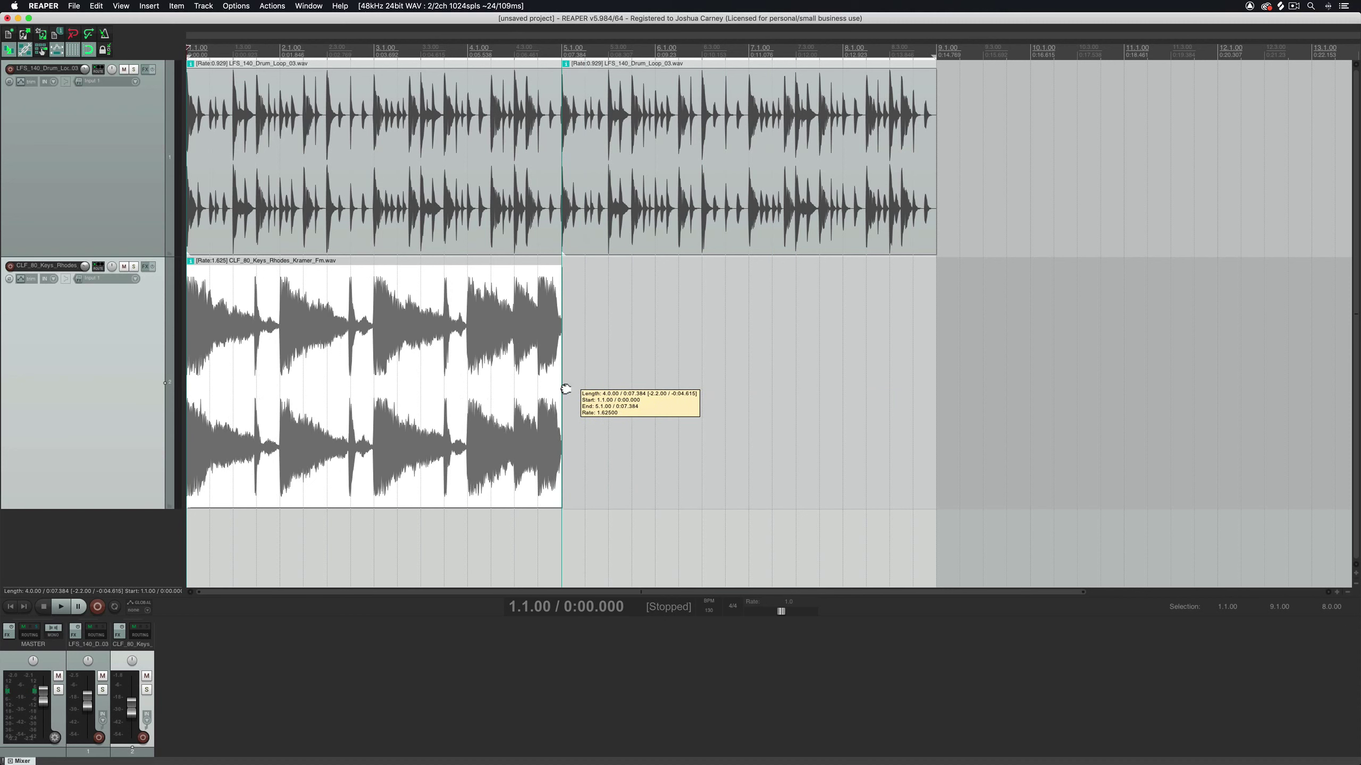
key("space")
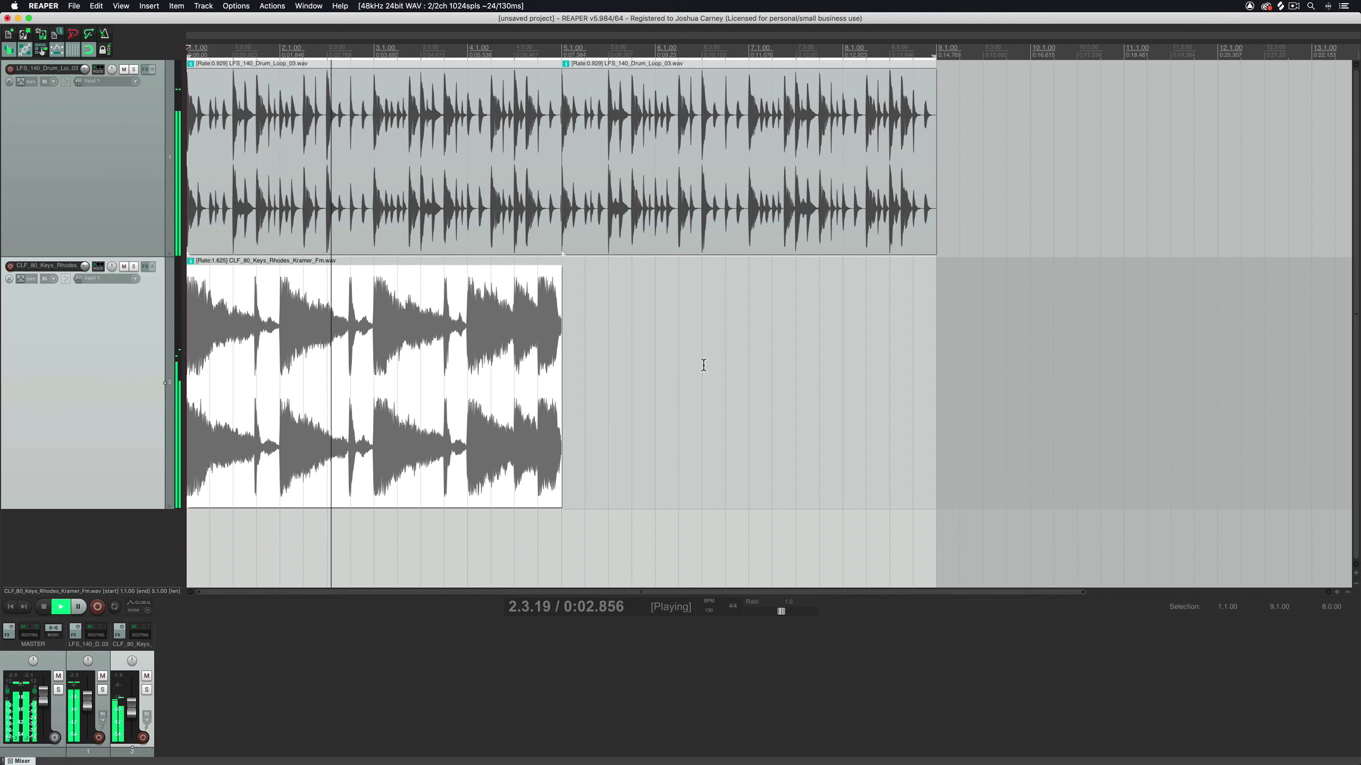
key("space")
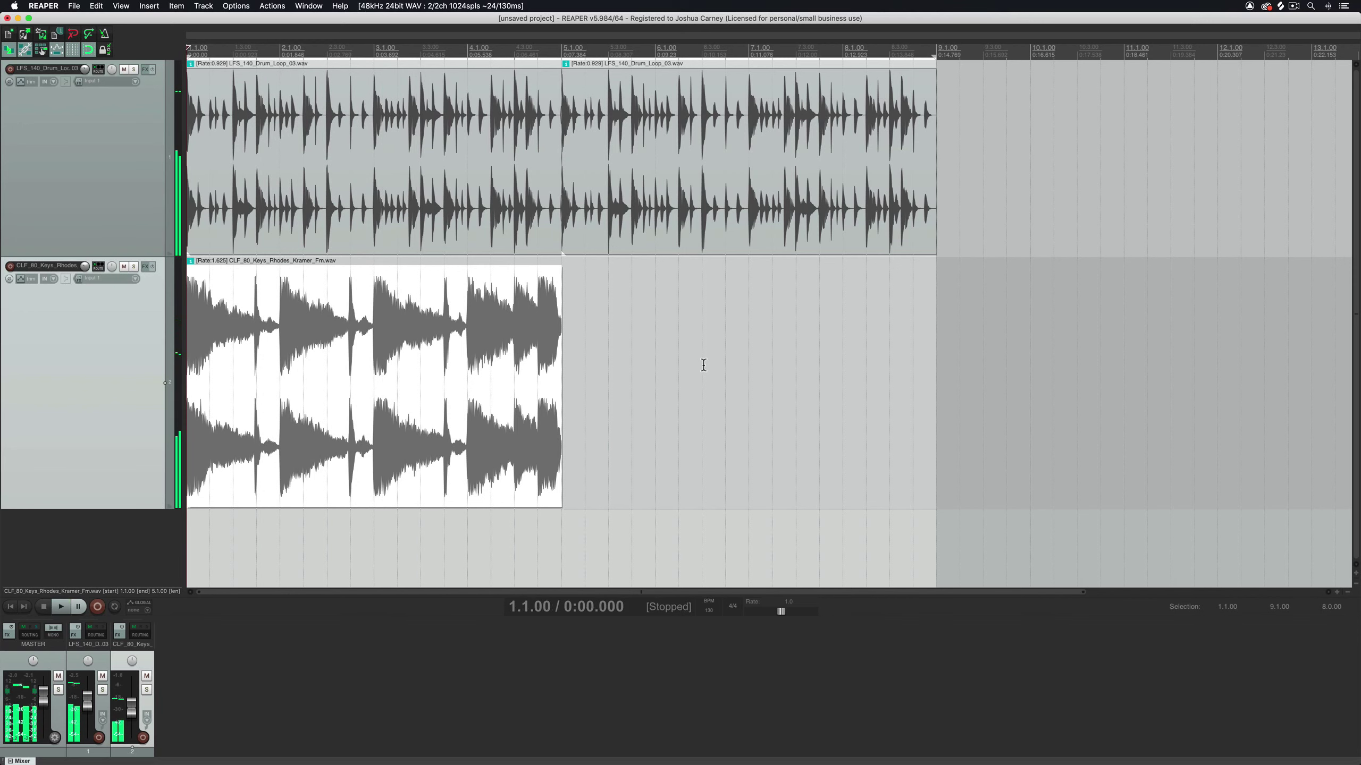
key("super+z")
key("super+z")
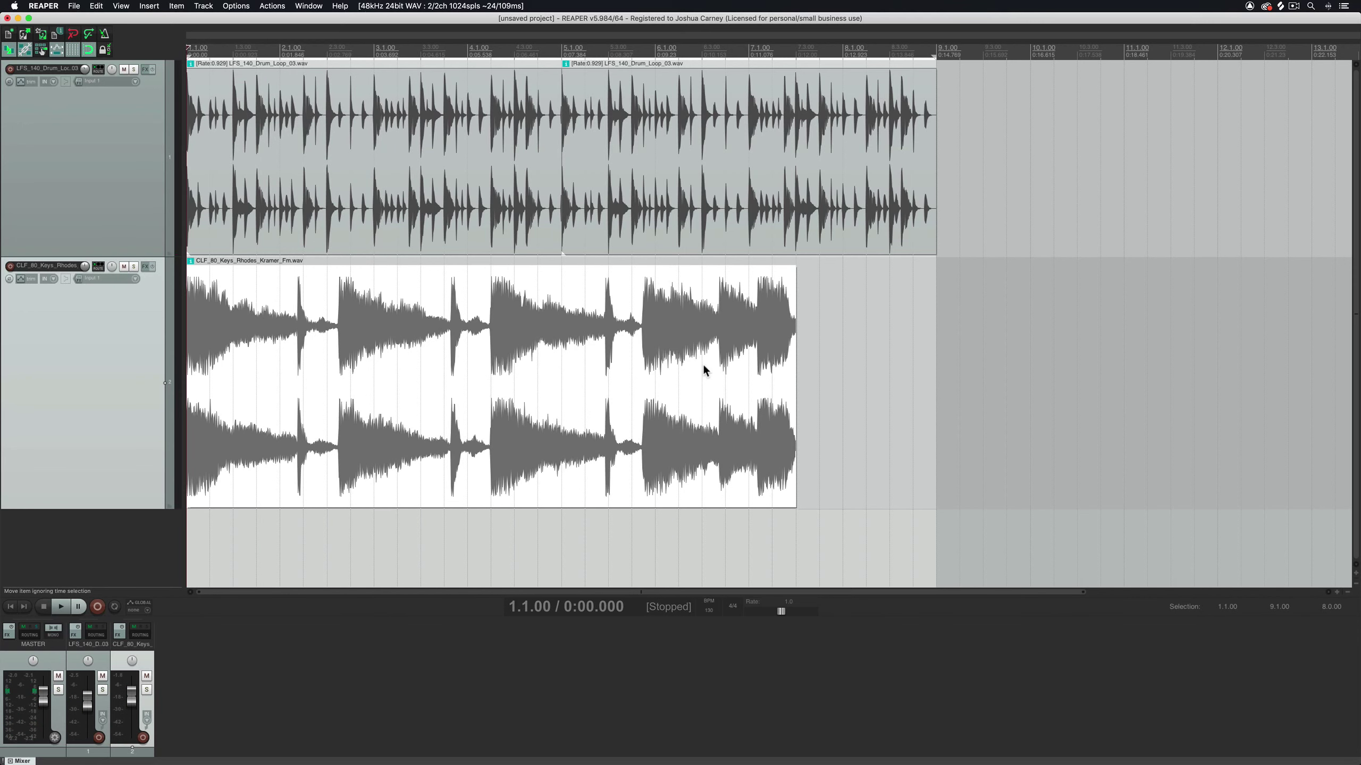
Step: Time-stretch the keys item to end level with the drum items at 9.1.00 and play both tracks together
left_click_drag(791, 381, 934, 382)
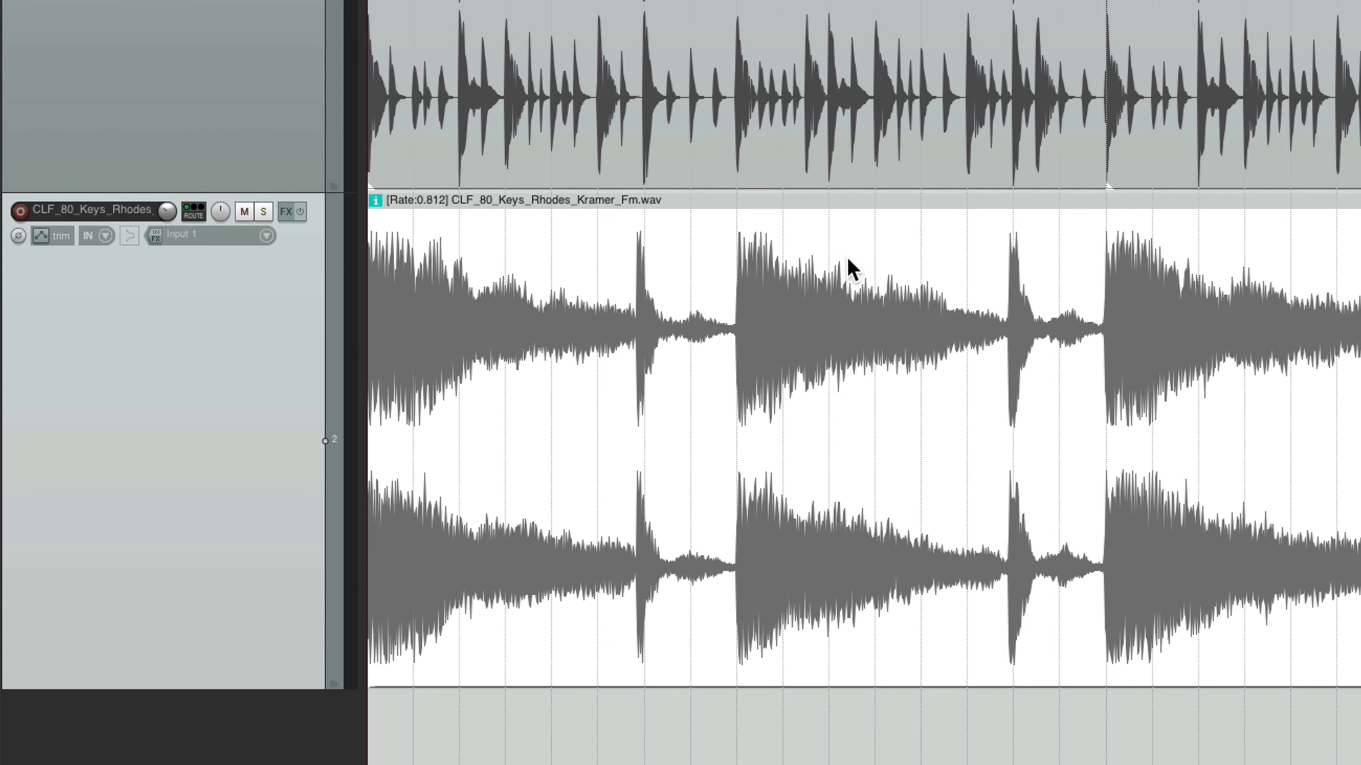
key("space")
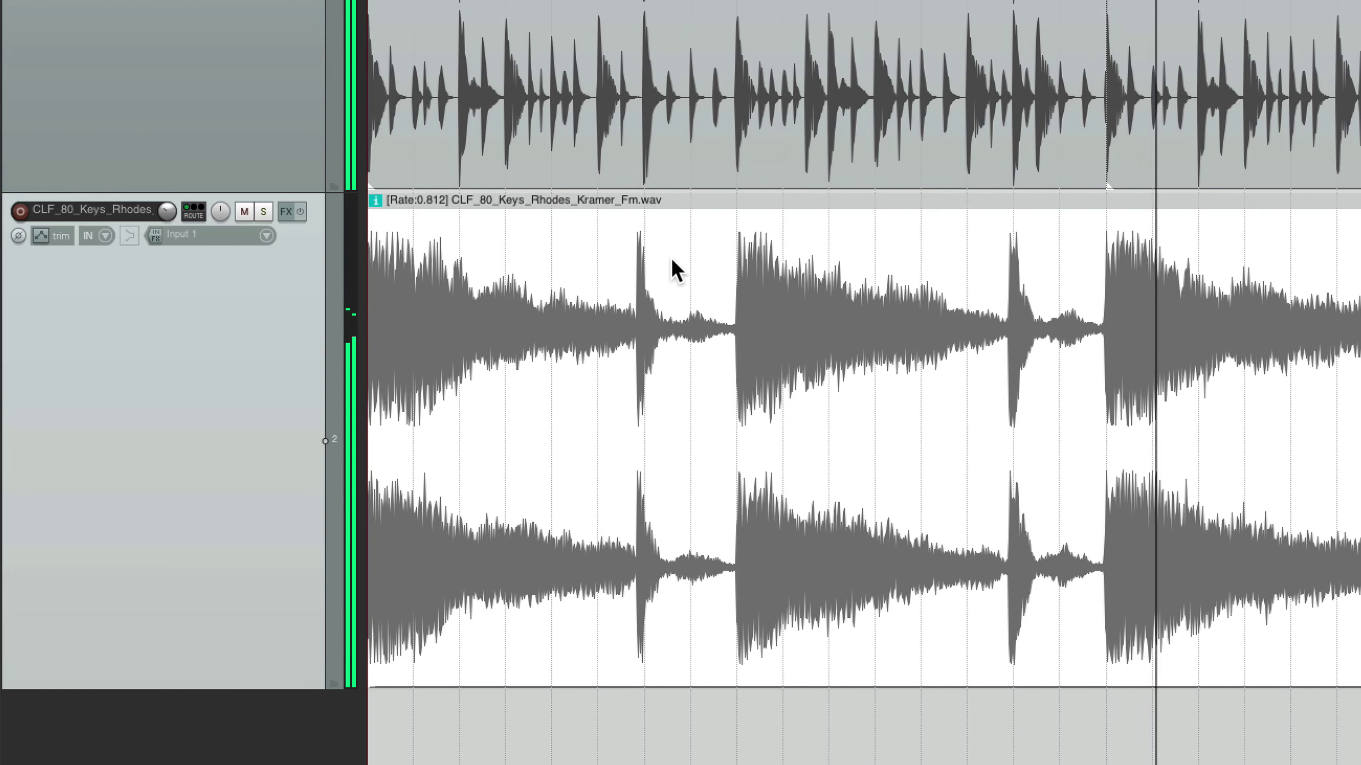
key("space")
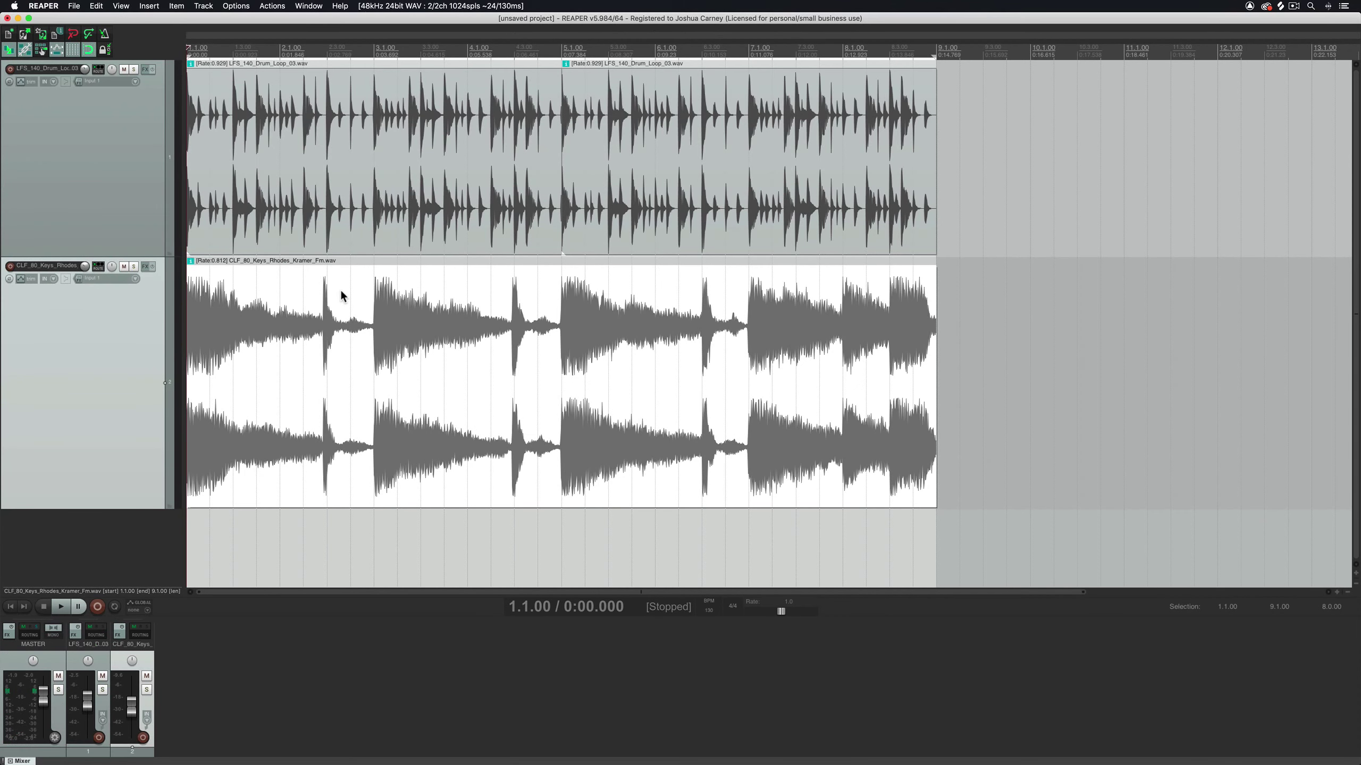
Step: Split the keys item at 5.1.00 and delete its first half
left_click(561, 309)
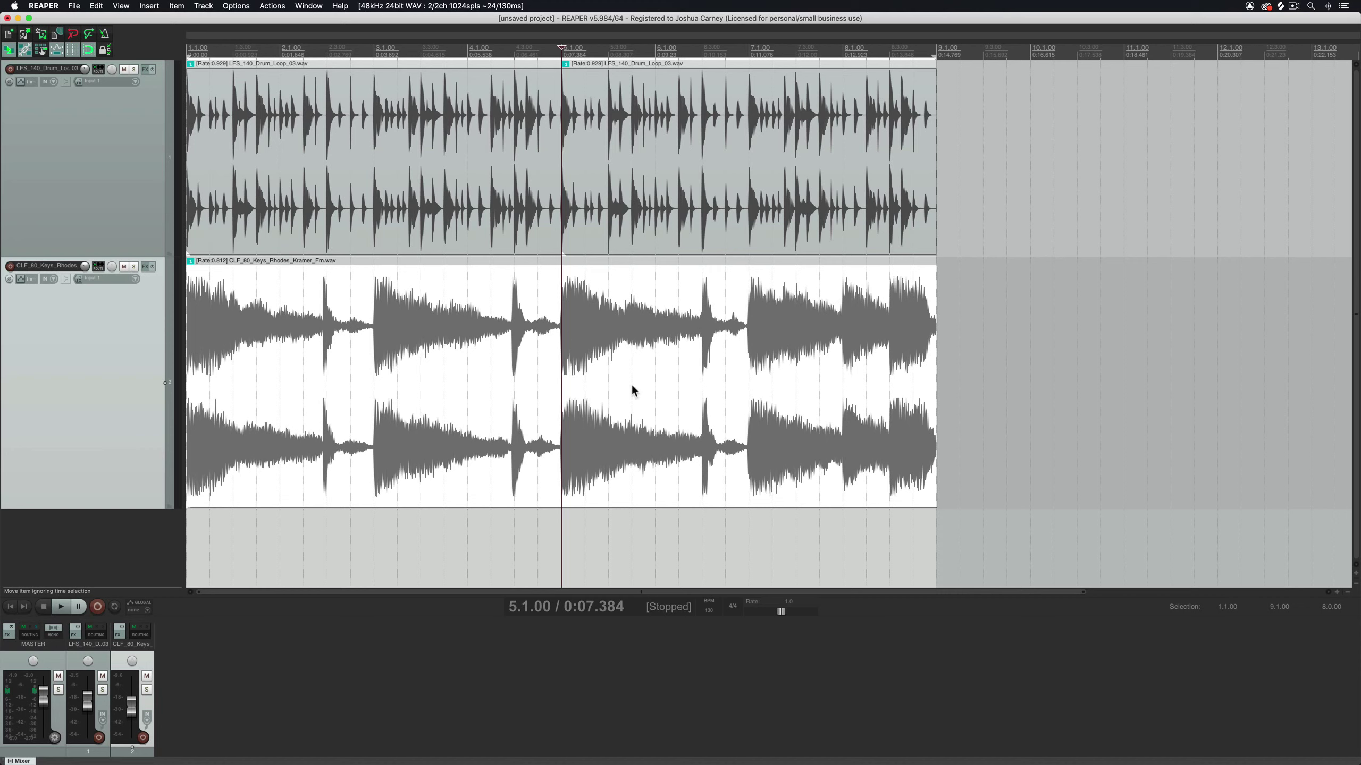
key("s")
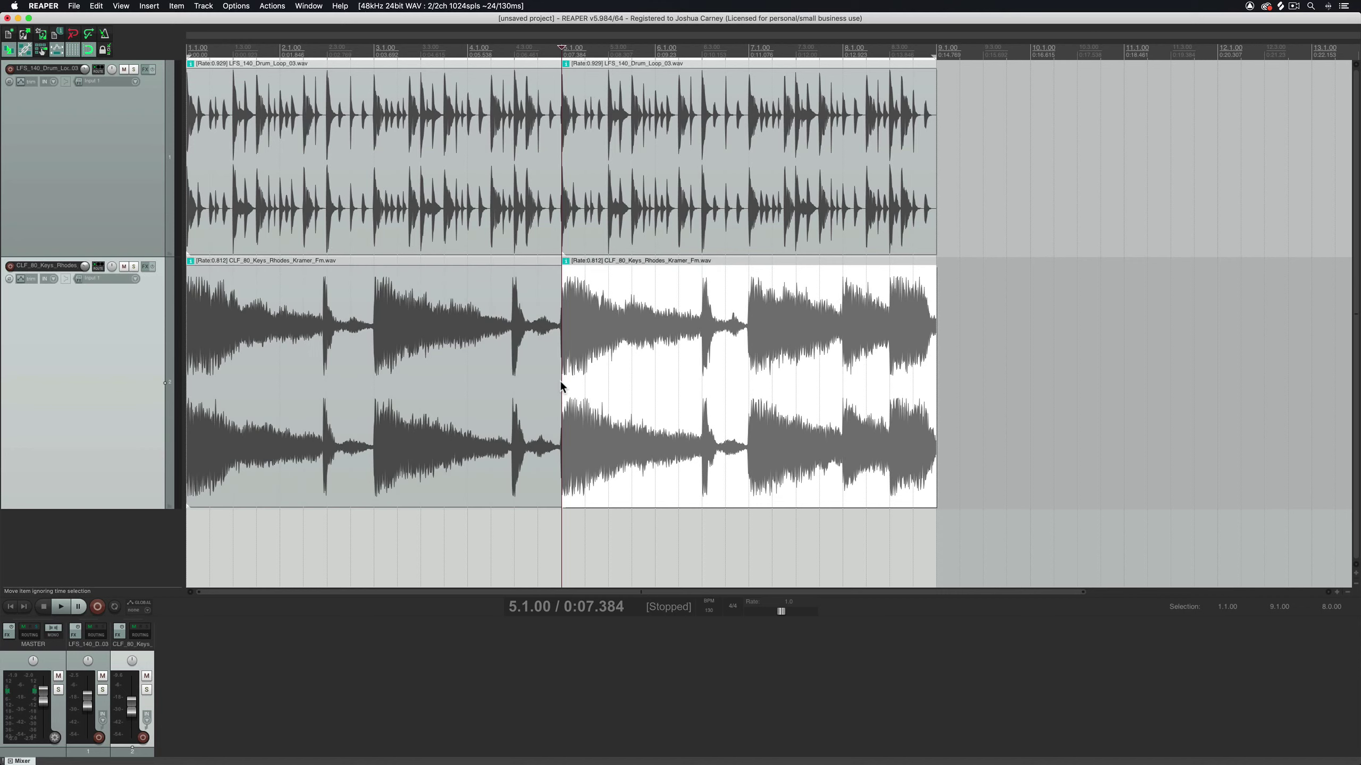
left_click(539, 382)
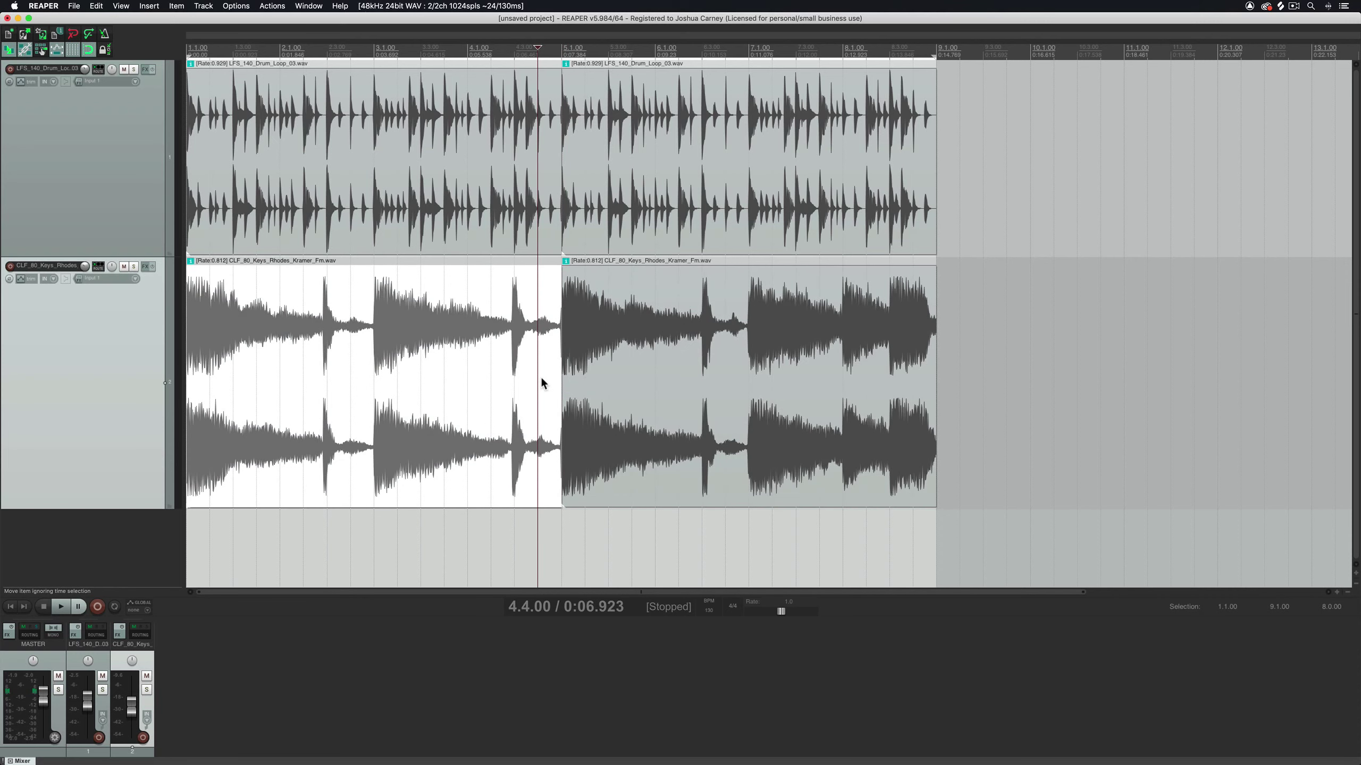
key("Delete")
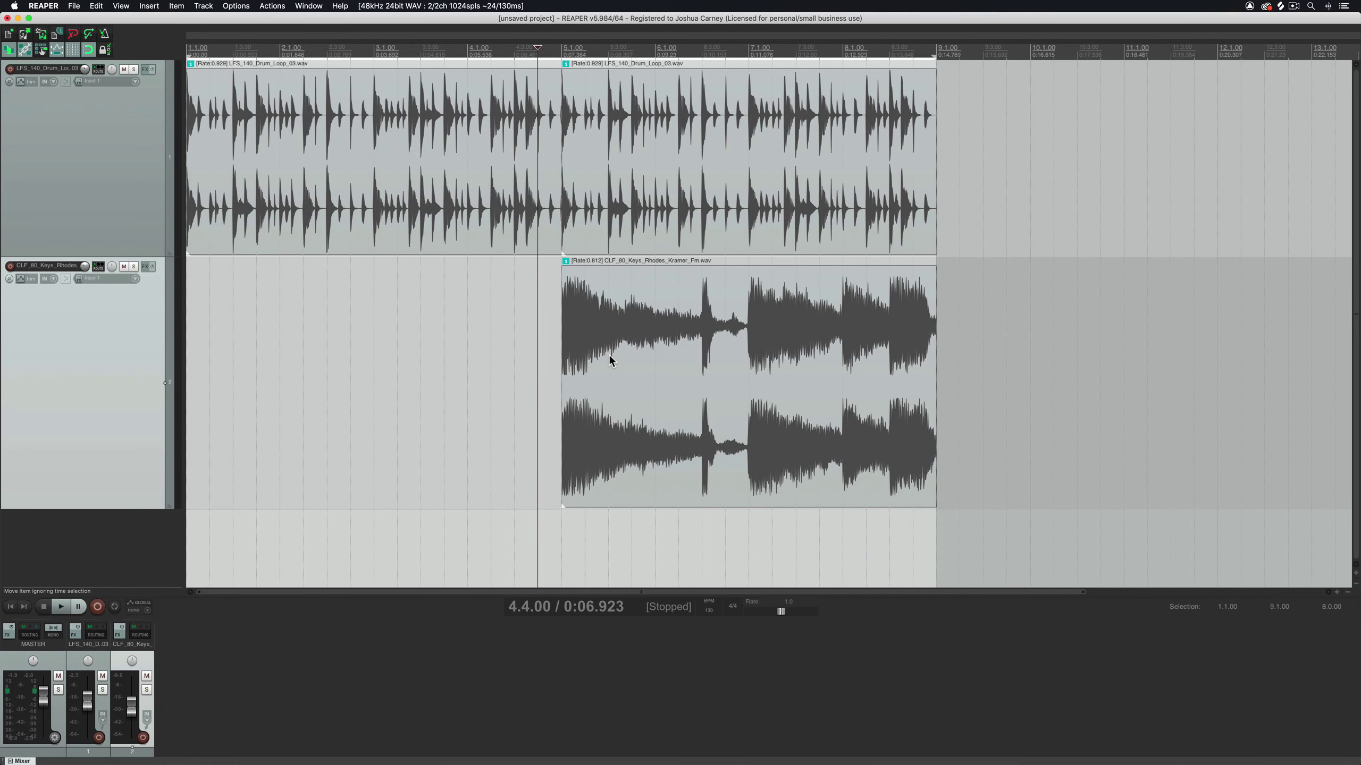
Step: Split the keys item at 7.1.00
left_click(747, 50)
left_click(727, 338)
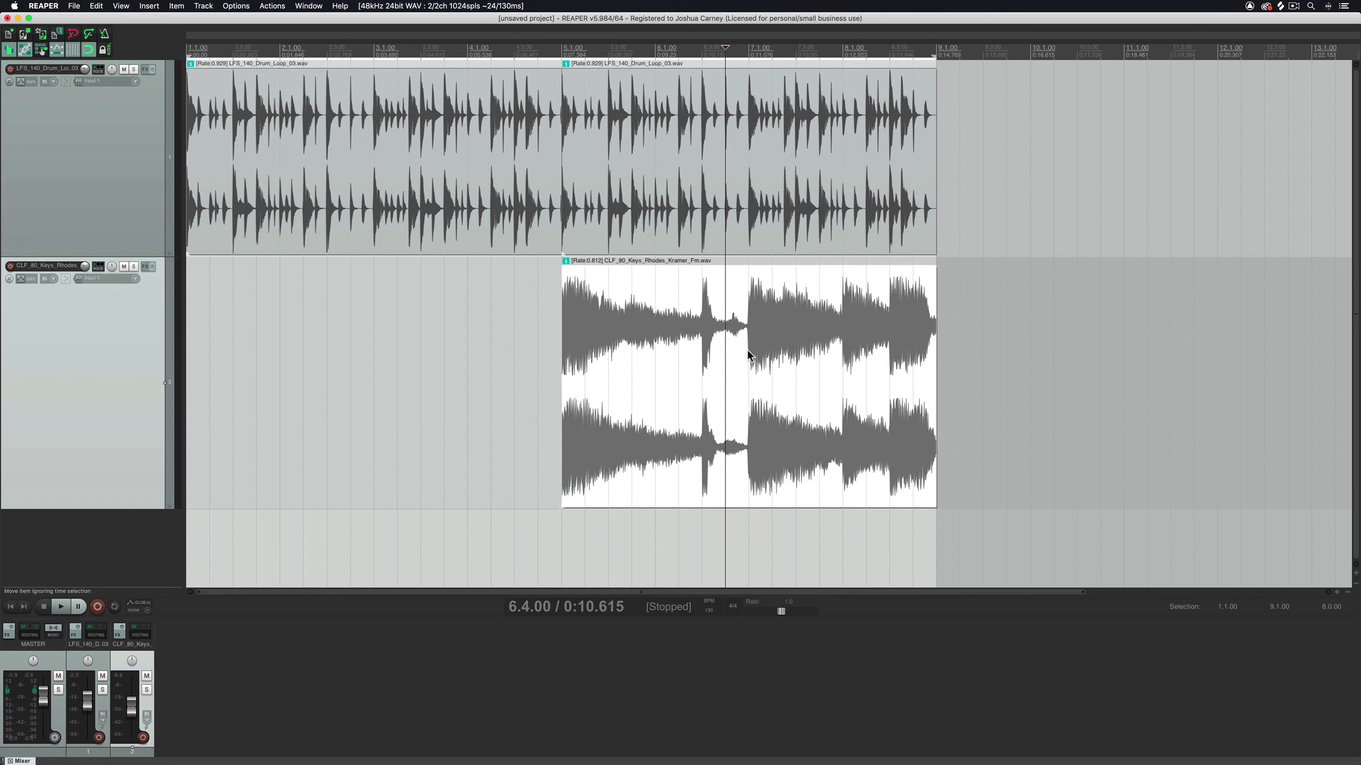
left_click(748, 353)
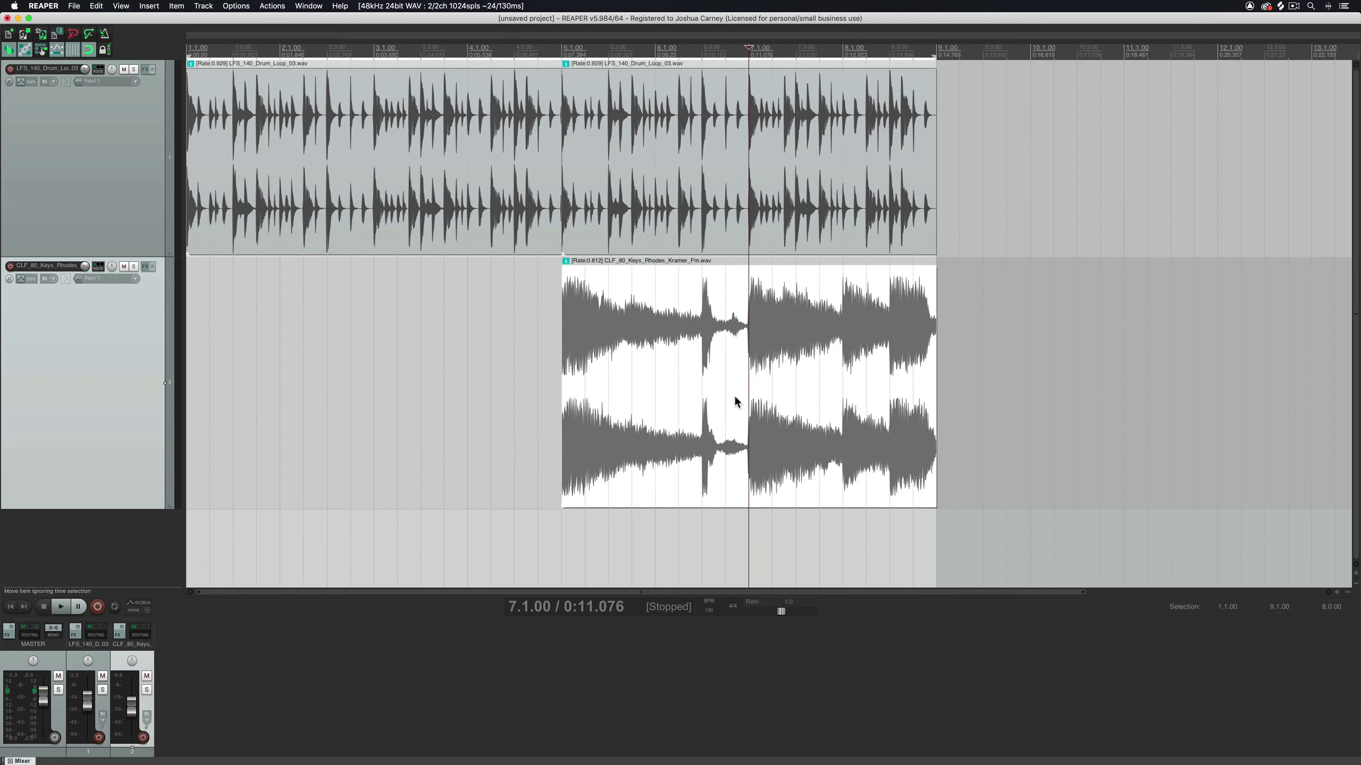
key("s")
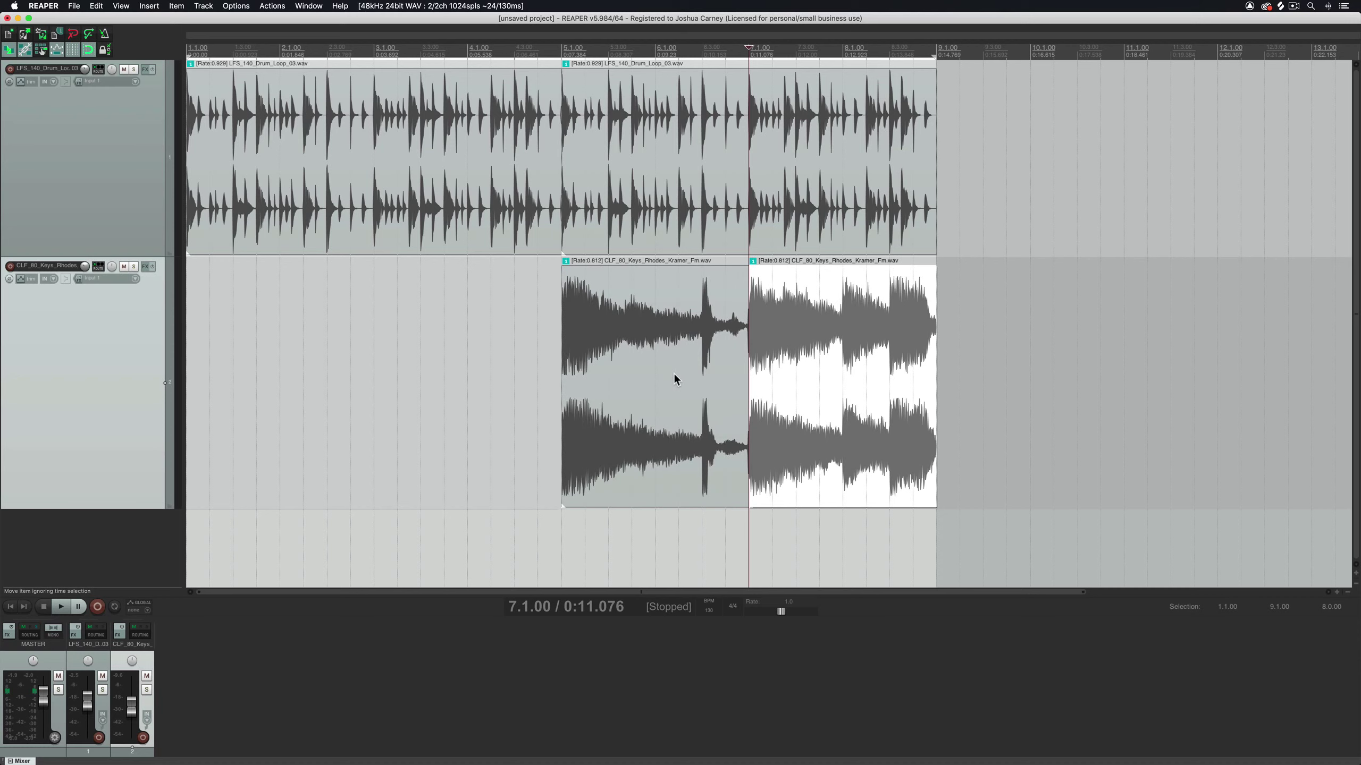
Step: Copy the keys segment that starts at 5.1.00 to 3.1.00 and 1.1.00, then play the arrangement
left_click_drag(674, 372, 460, 379)
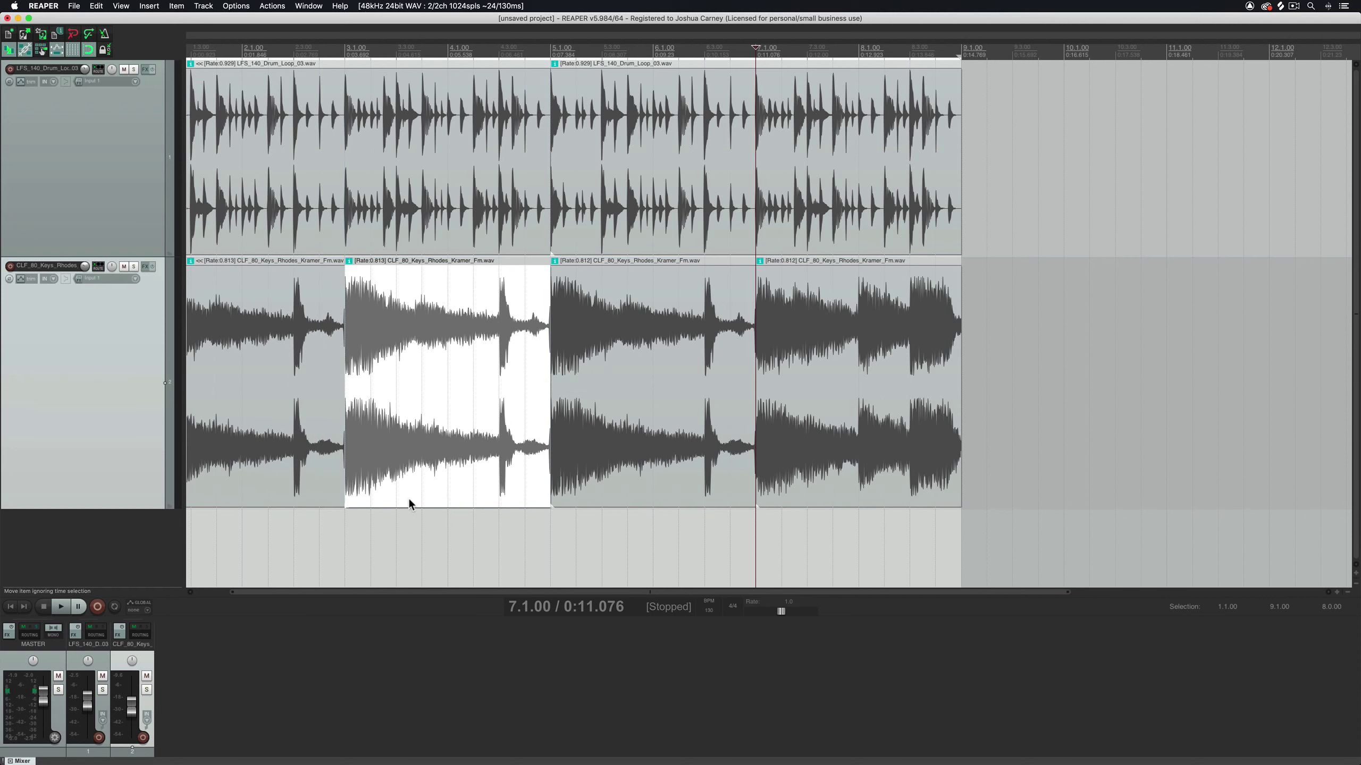
scroll(407, 385, "left", 2)
left_click(266, 364)
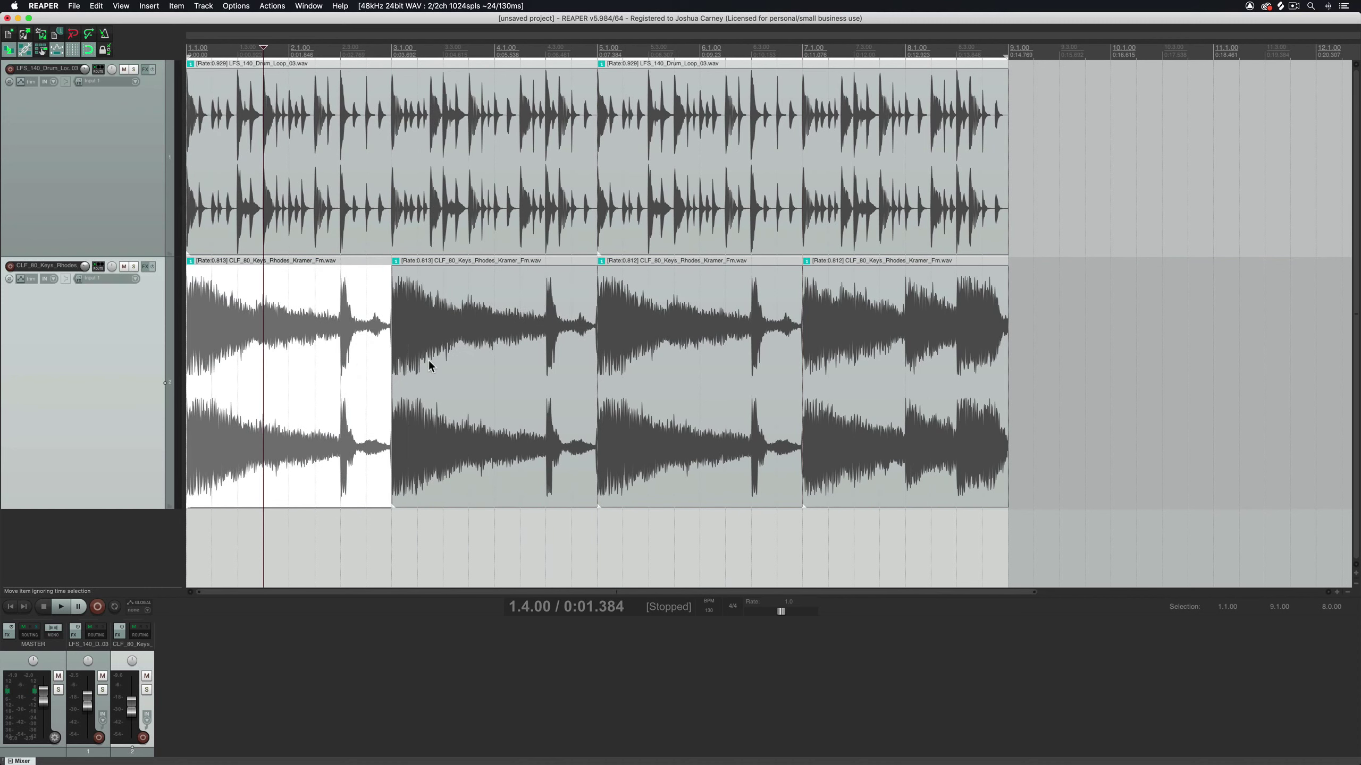
left_click(439, 364)
left_click(616, 362)
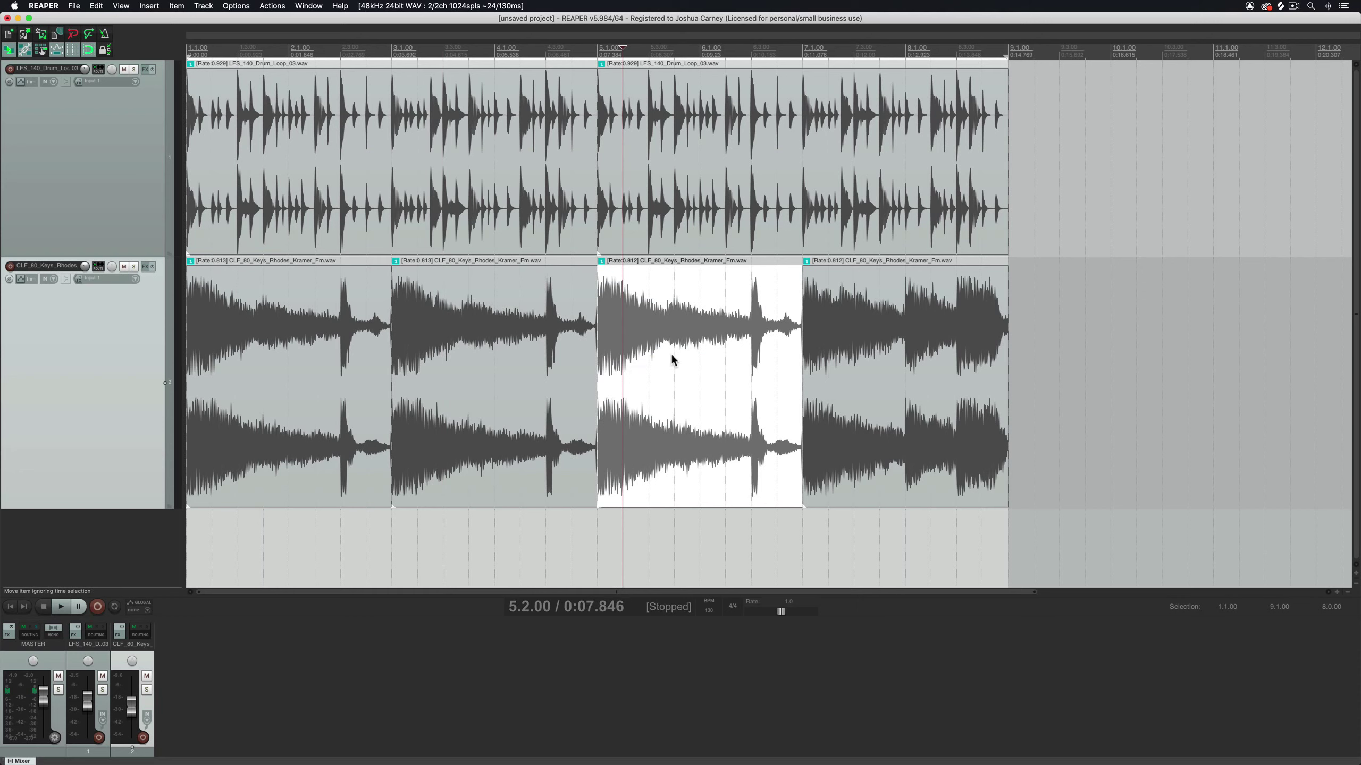
left_click(833, 346)
key("space")
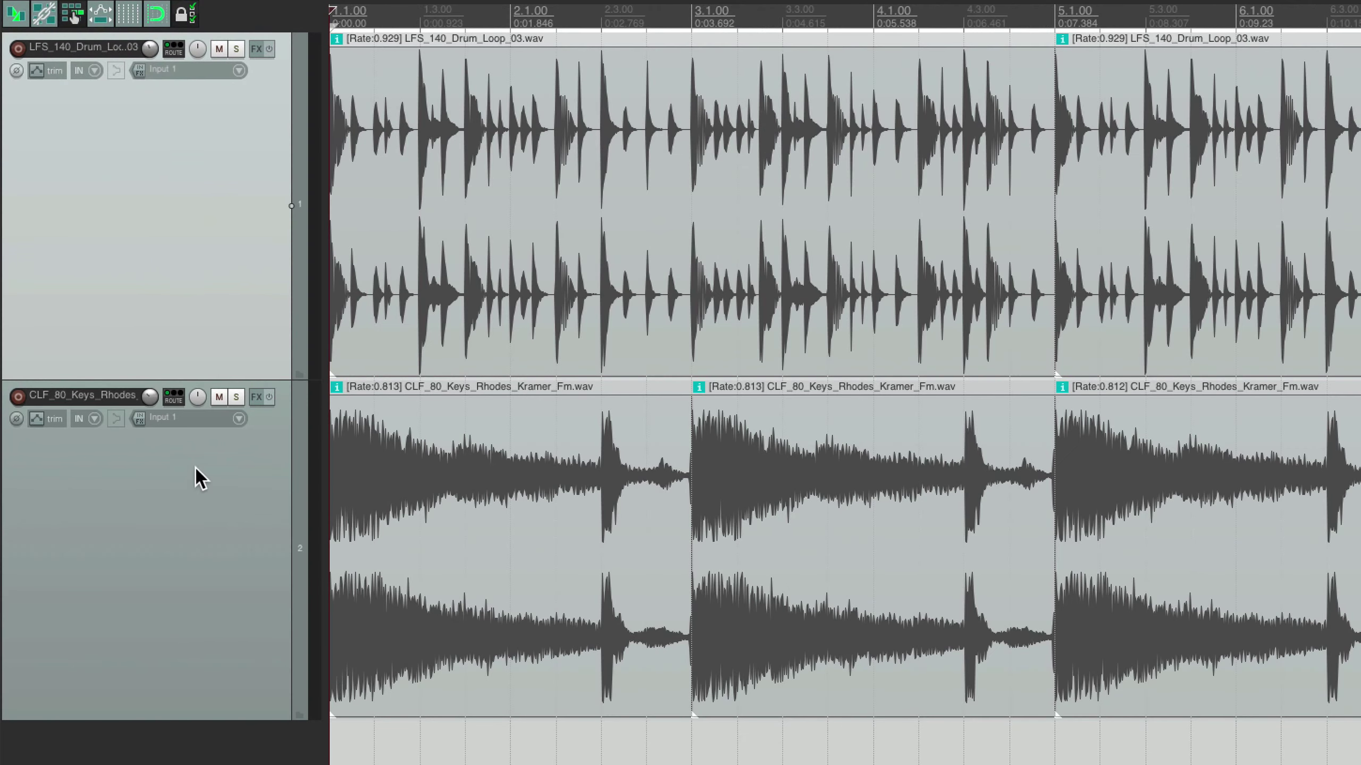
Step: Mute the keys track and play the drums alone, then unmute and solo the keys track and play it
left_click(220, 400)
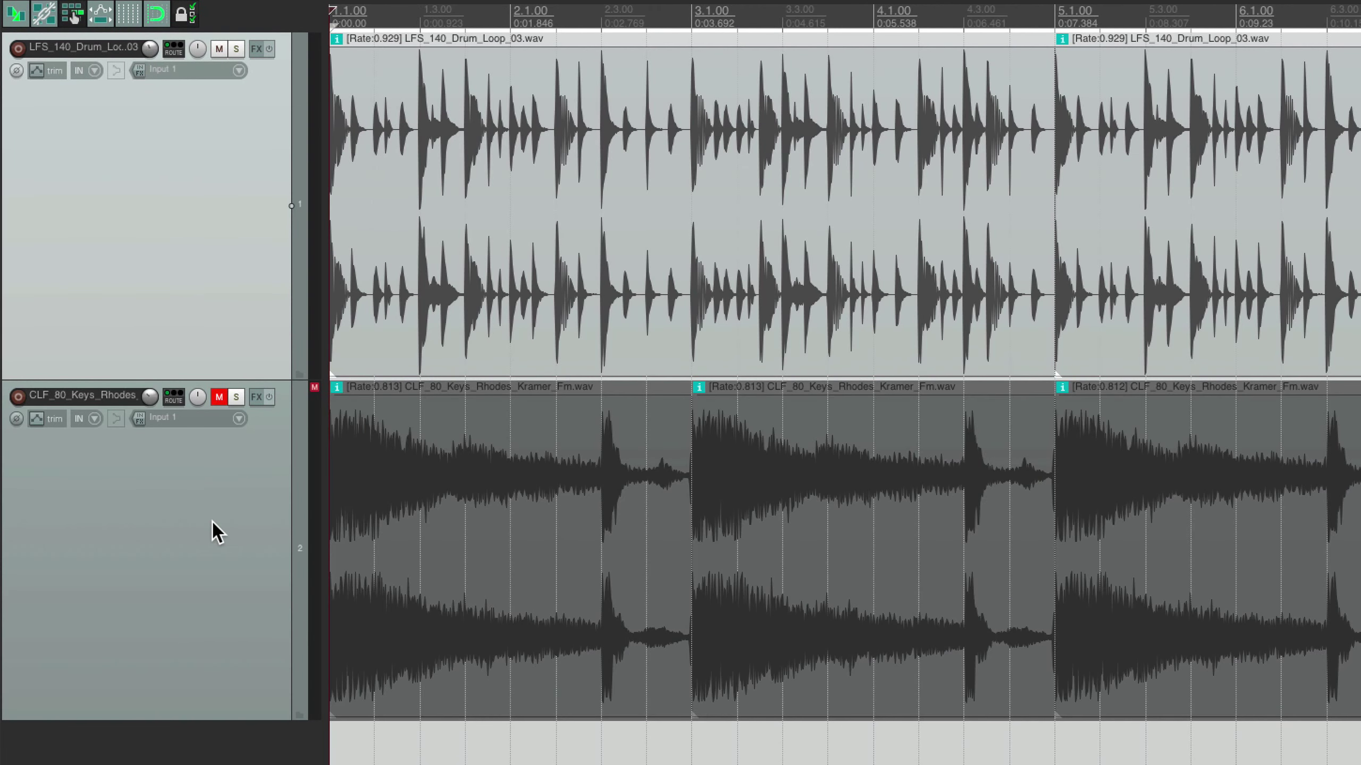
key("space")
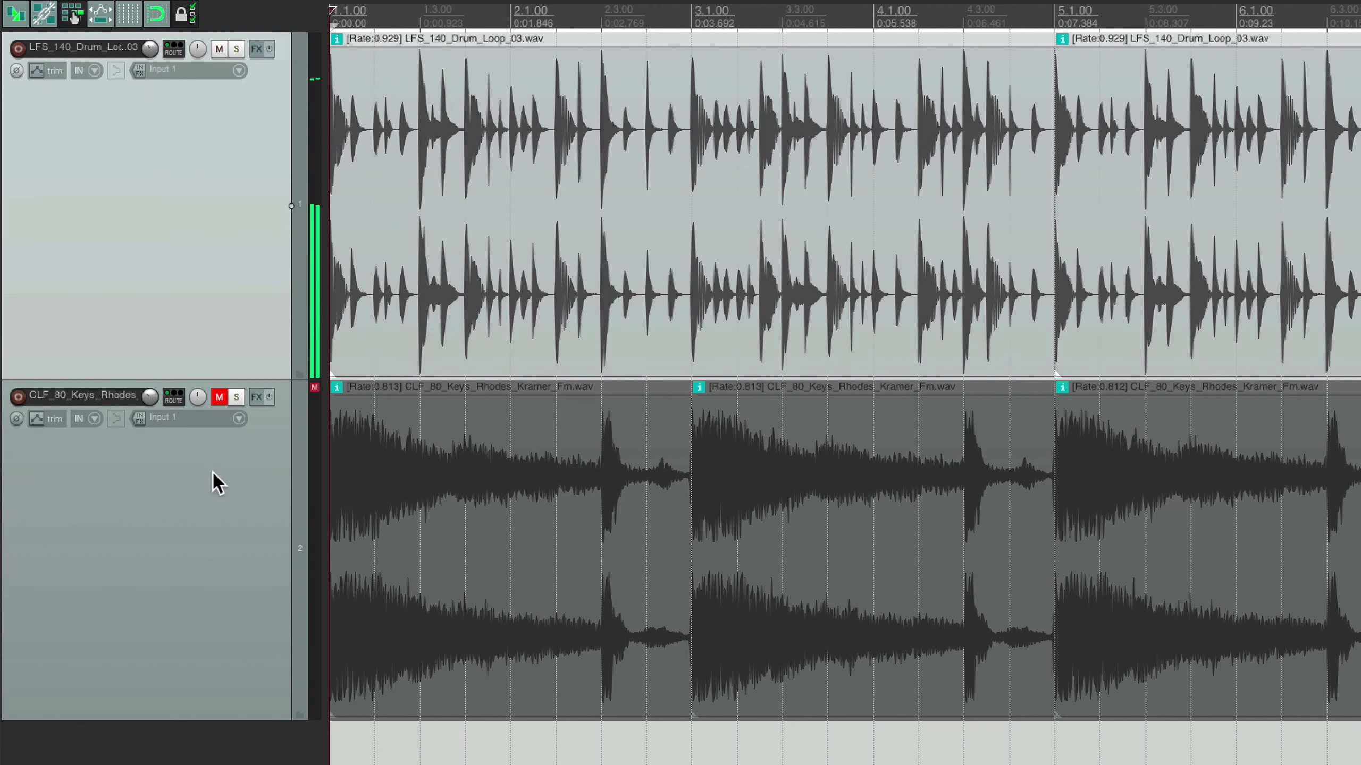
left_click(219, 397)
left_click(236, 397)
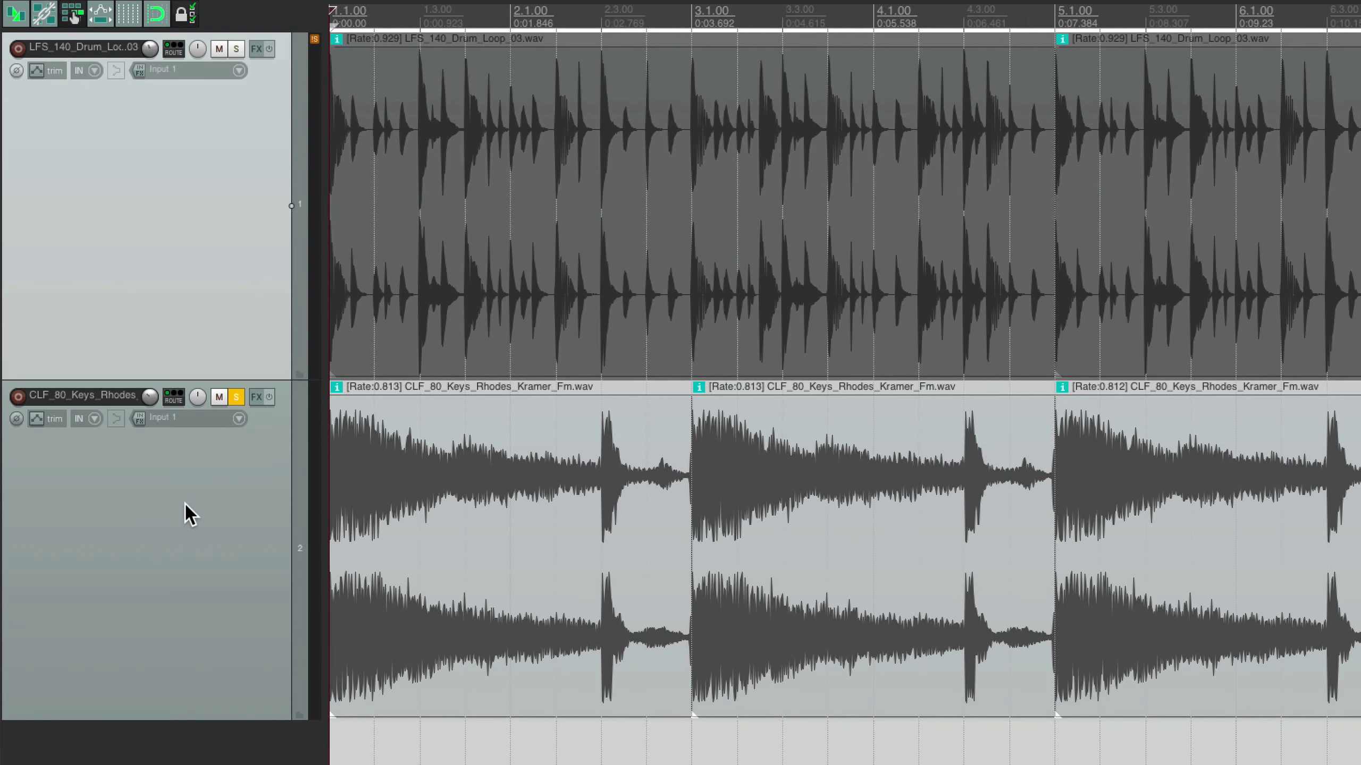
key("space")
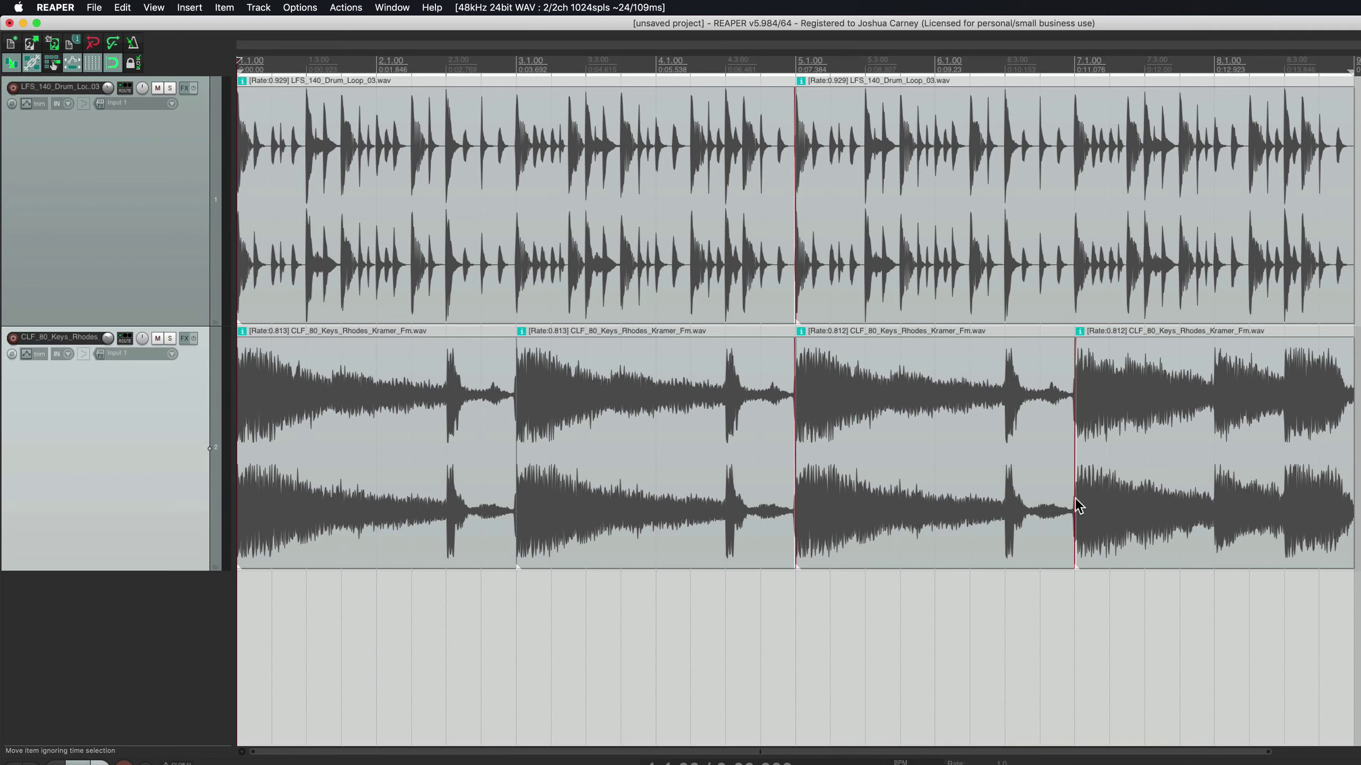
Step: Select all four keys items, lower their pitch by 5 semitones, and play them with the drums from the project start
left_click(426, 454)
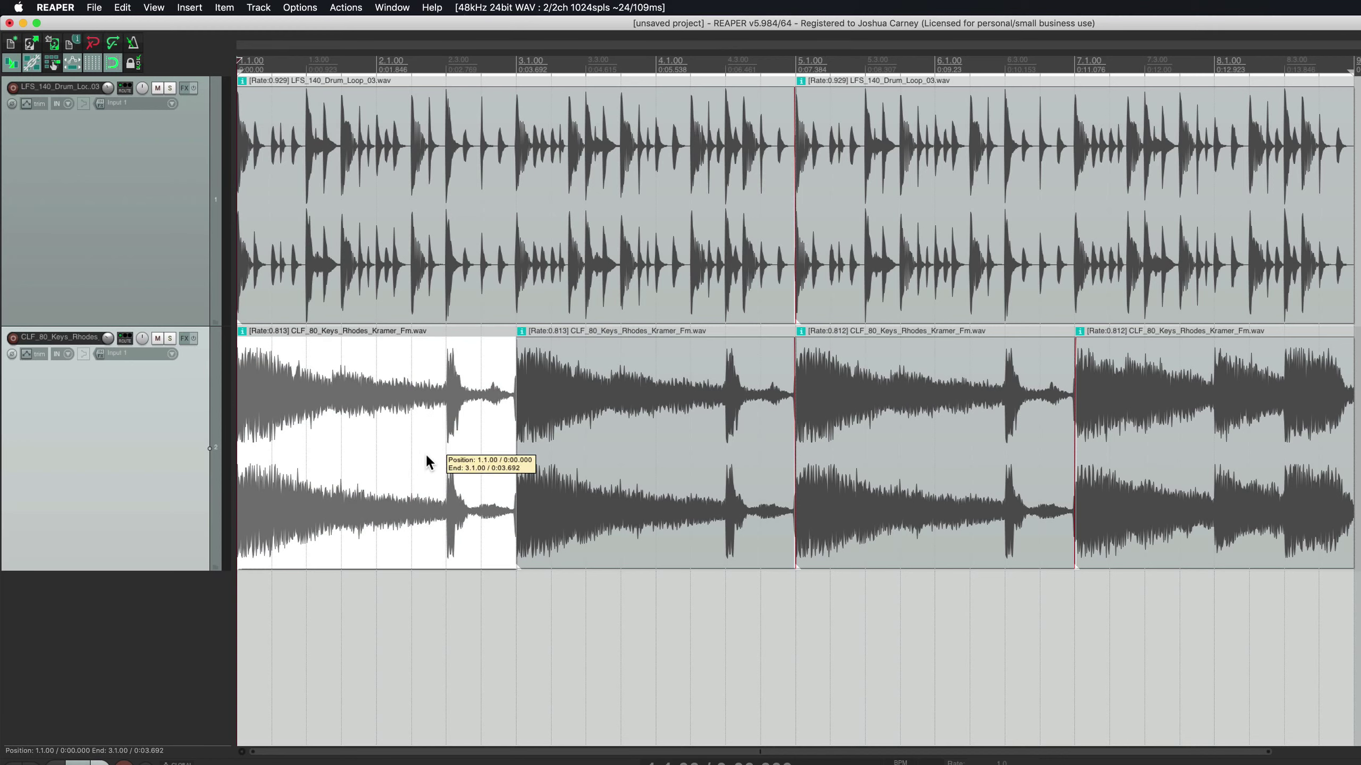
left_click(1184, 468, "shift")
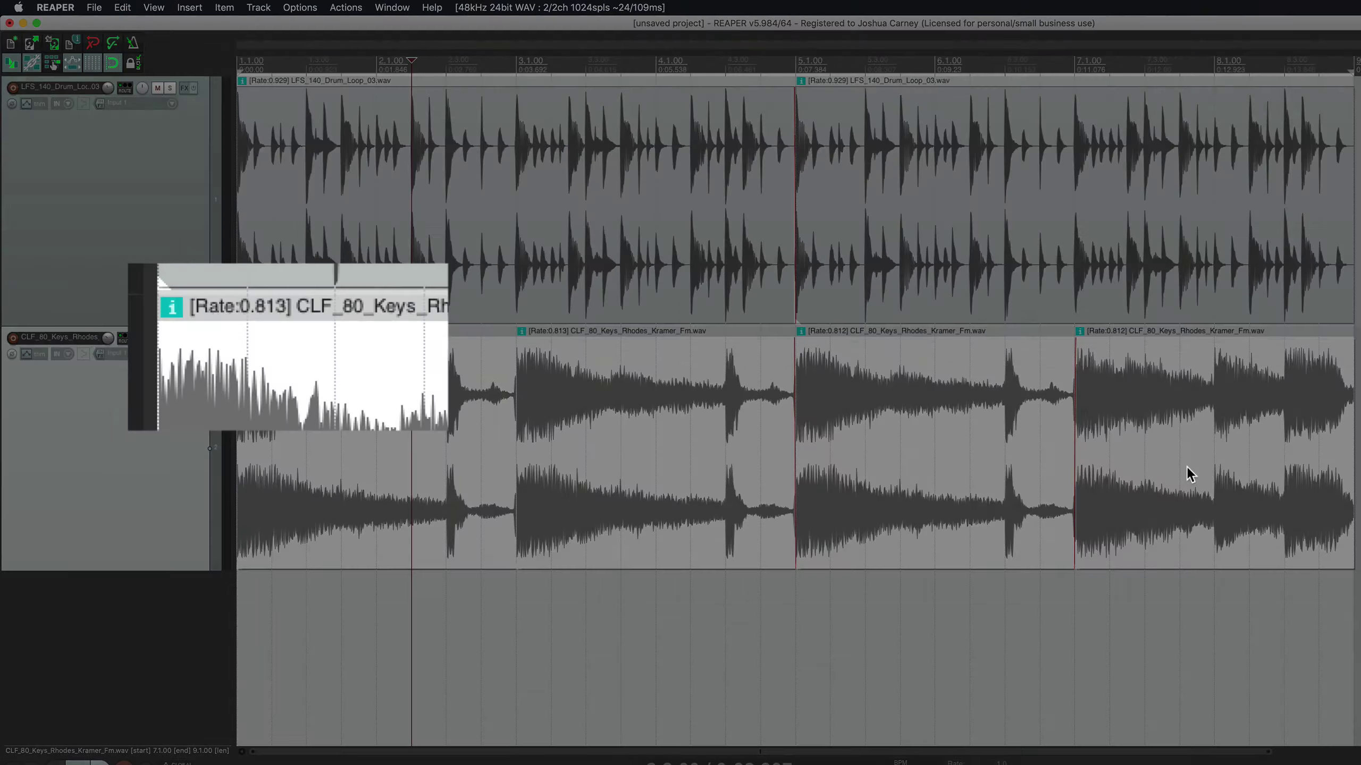
key("shift+9")
key("shift+9")
key("shift+9")
key("shift+9")
key("shift+9")
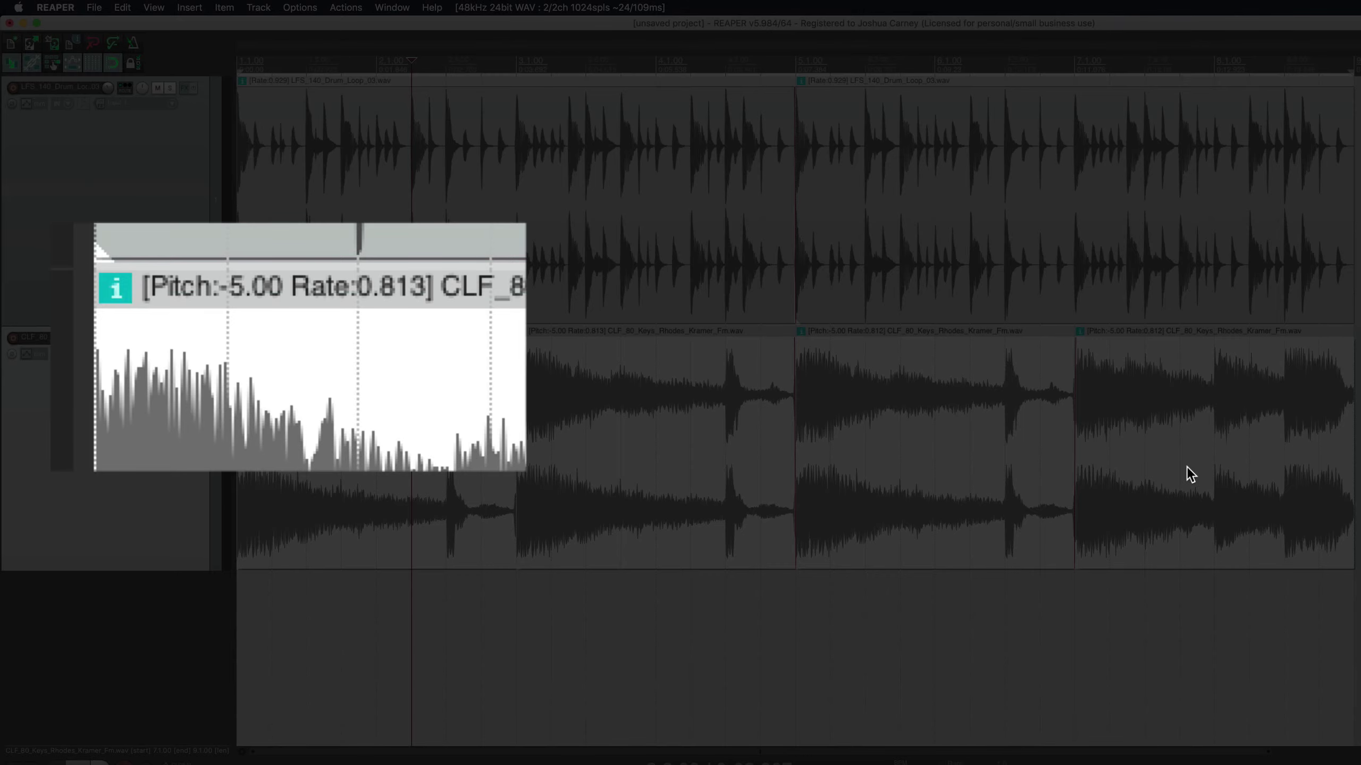
key("w")
key("space")
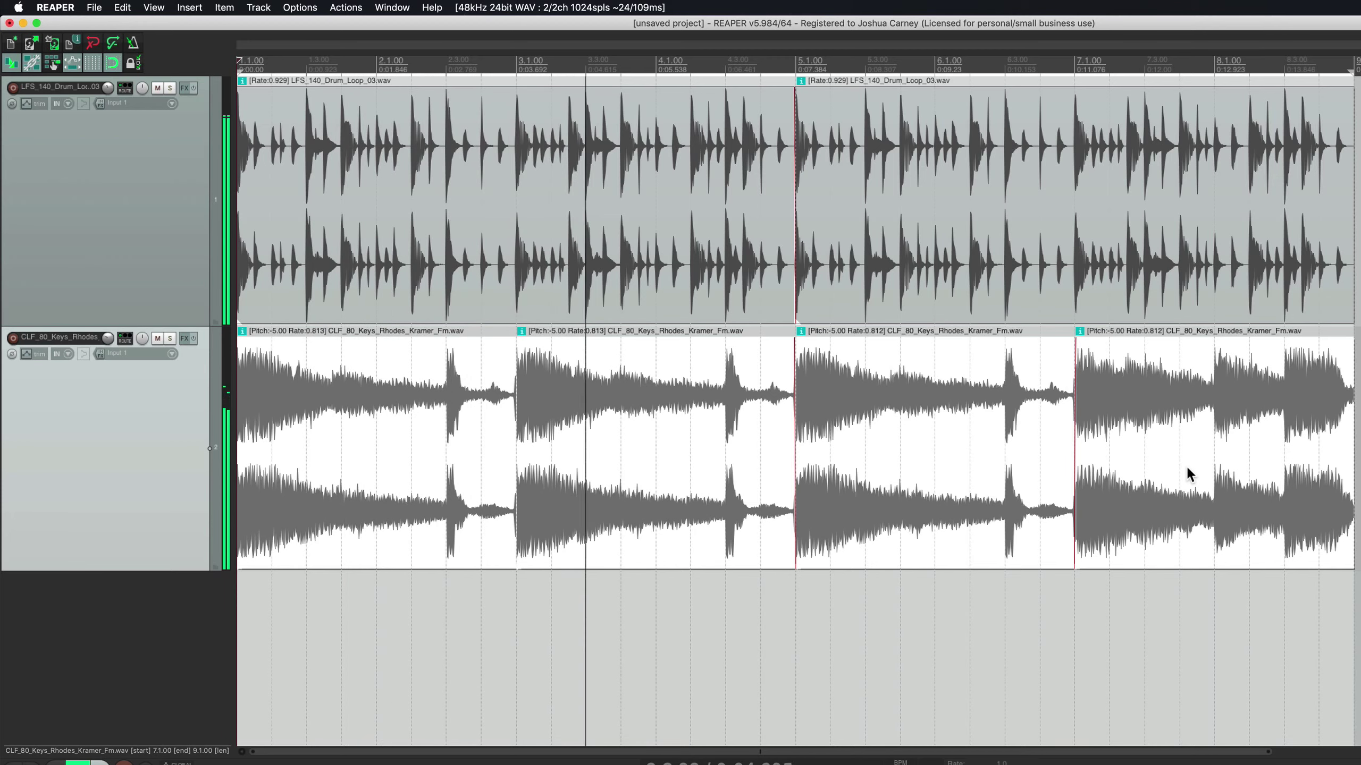
key("space")
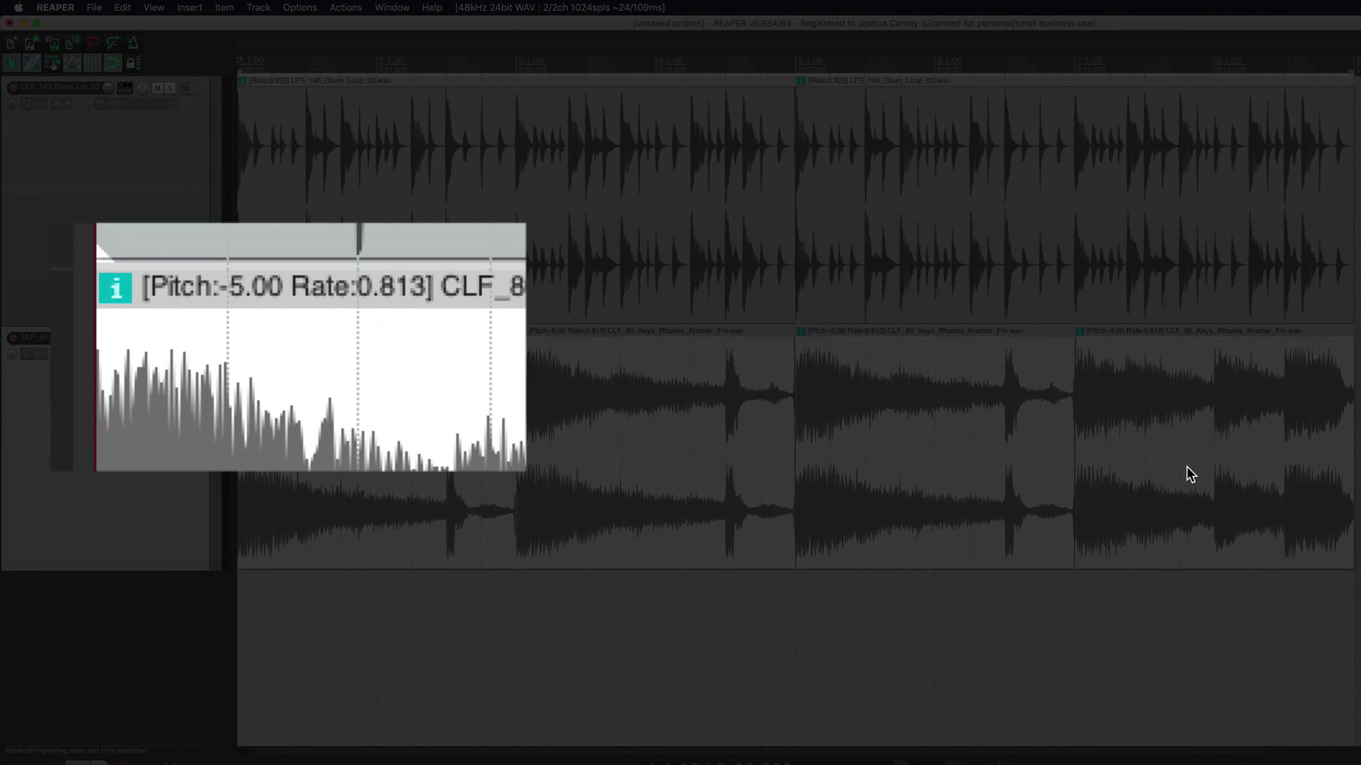
Step: Raise the pitch of the selected keys items to +3 semitones and play them with the drums
key("shift+9")
key("shift+9")
key("shift+9")
key("shift+9")
key("shift+9")
key("shift+9")
key("shift+9")
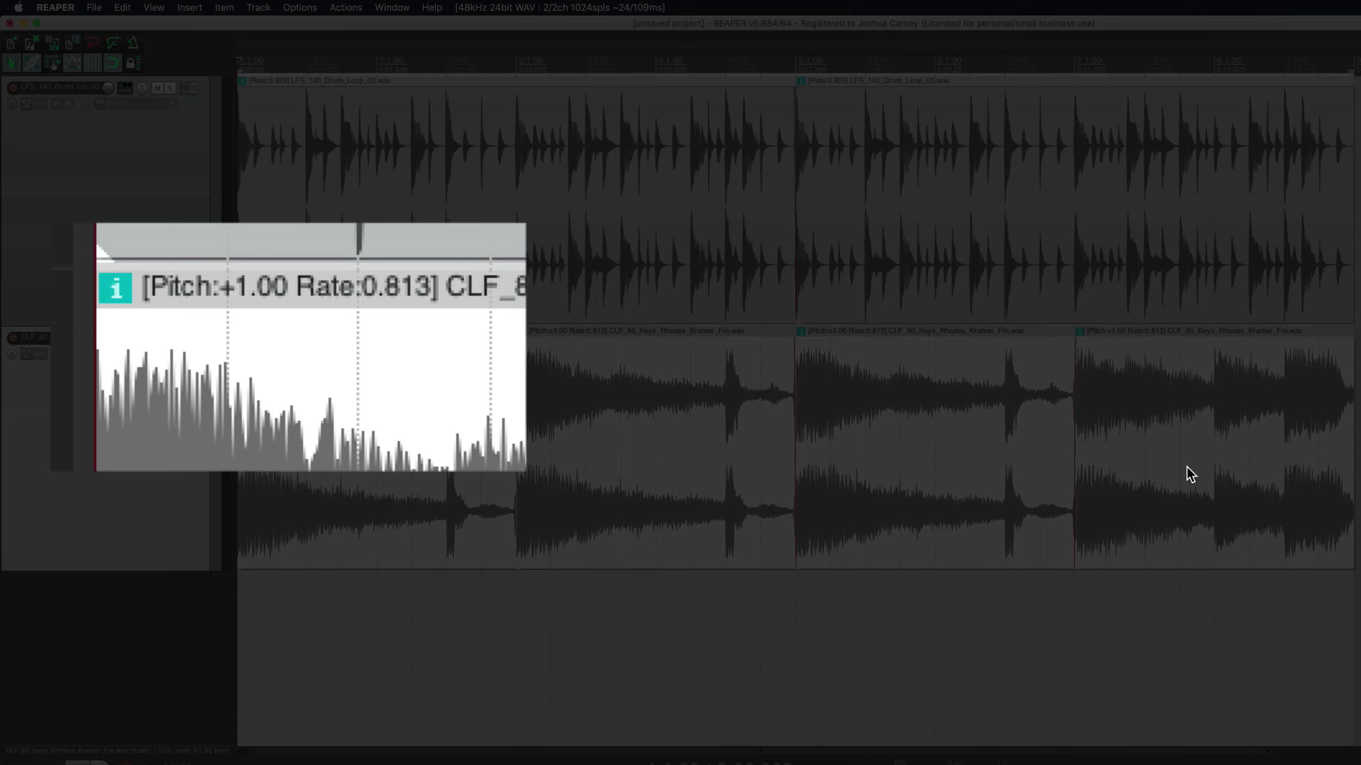
key("shift+9")
key("space")
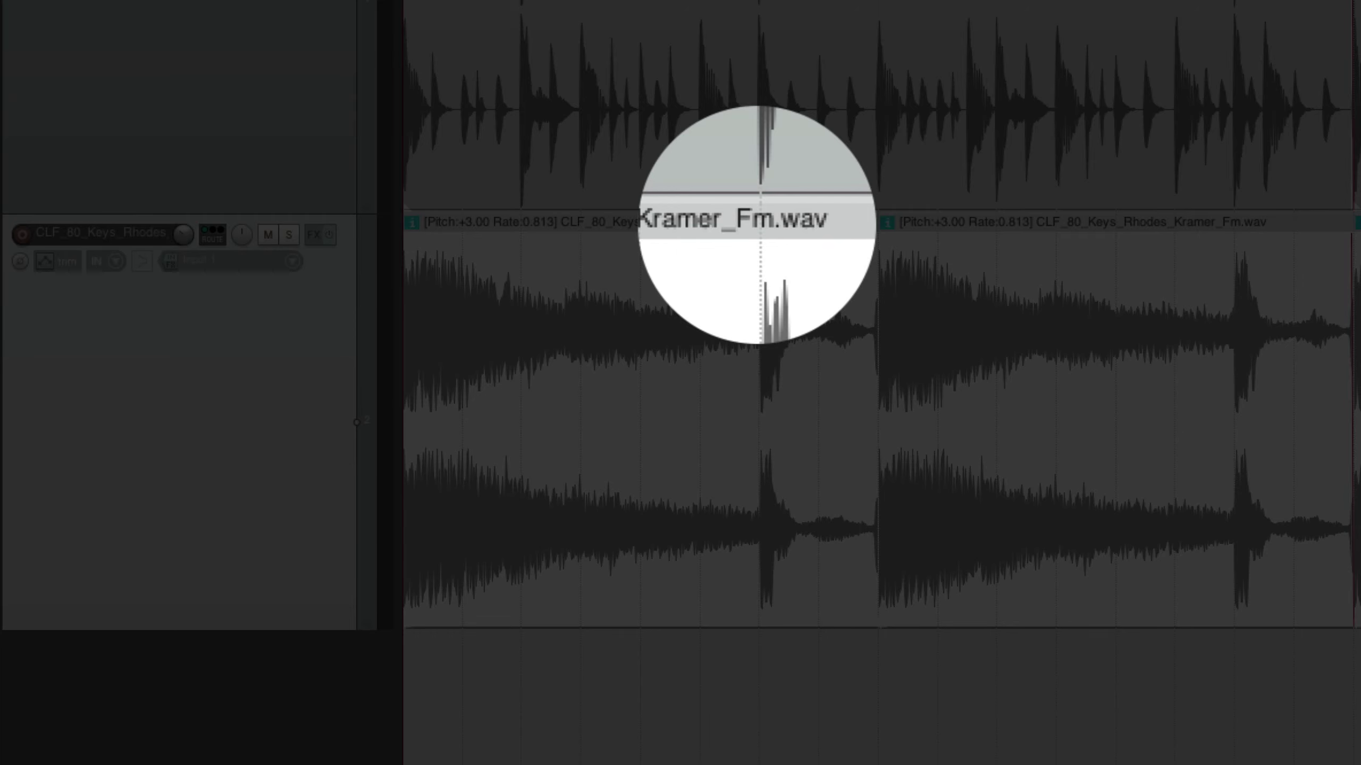
Step: Set the pitch of the selected keys items to -2 semitones and play them with the drums
key("shift+9")
key("shift+9")
key("shift+9")
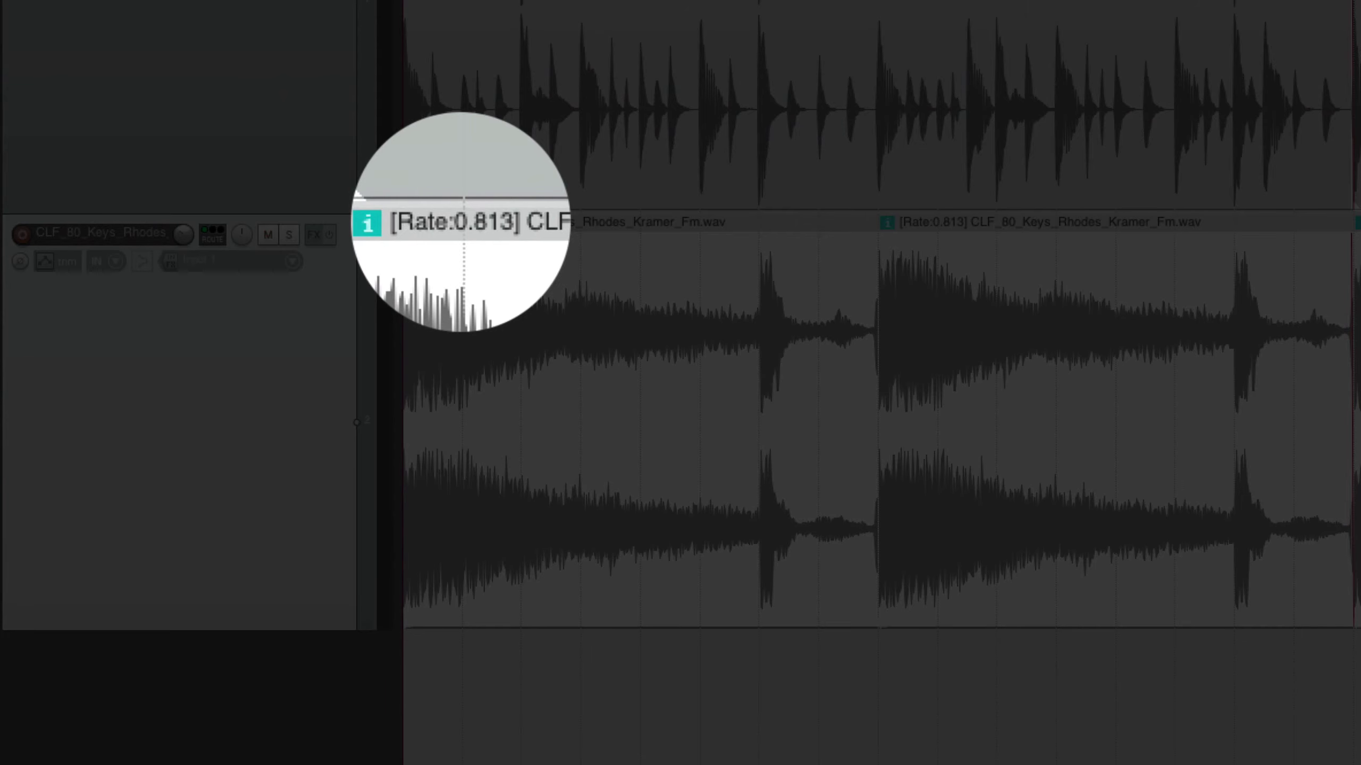
key("shift+9")
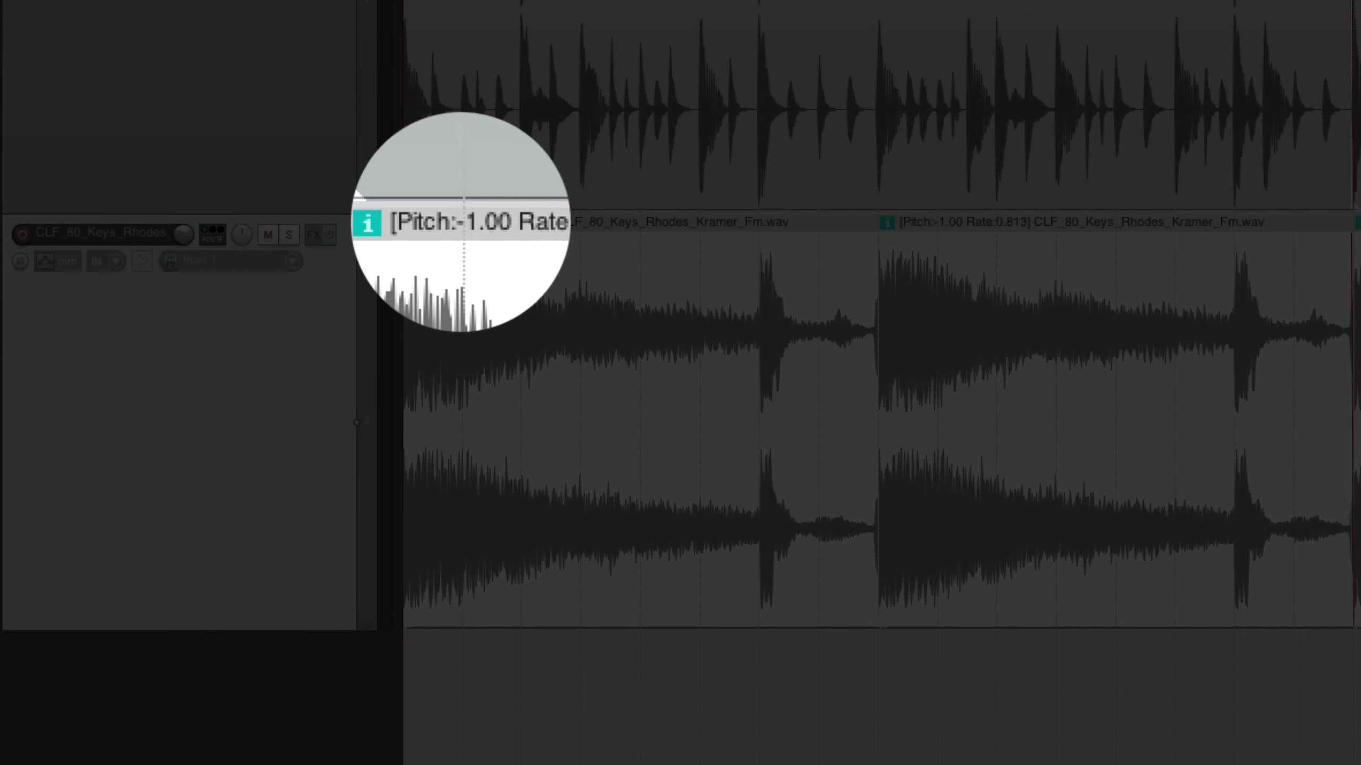
key("shift+9")
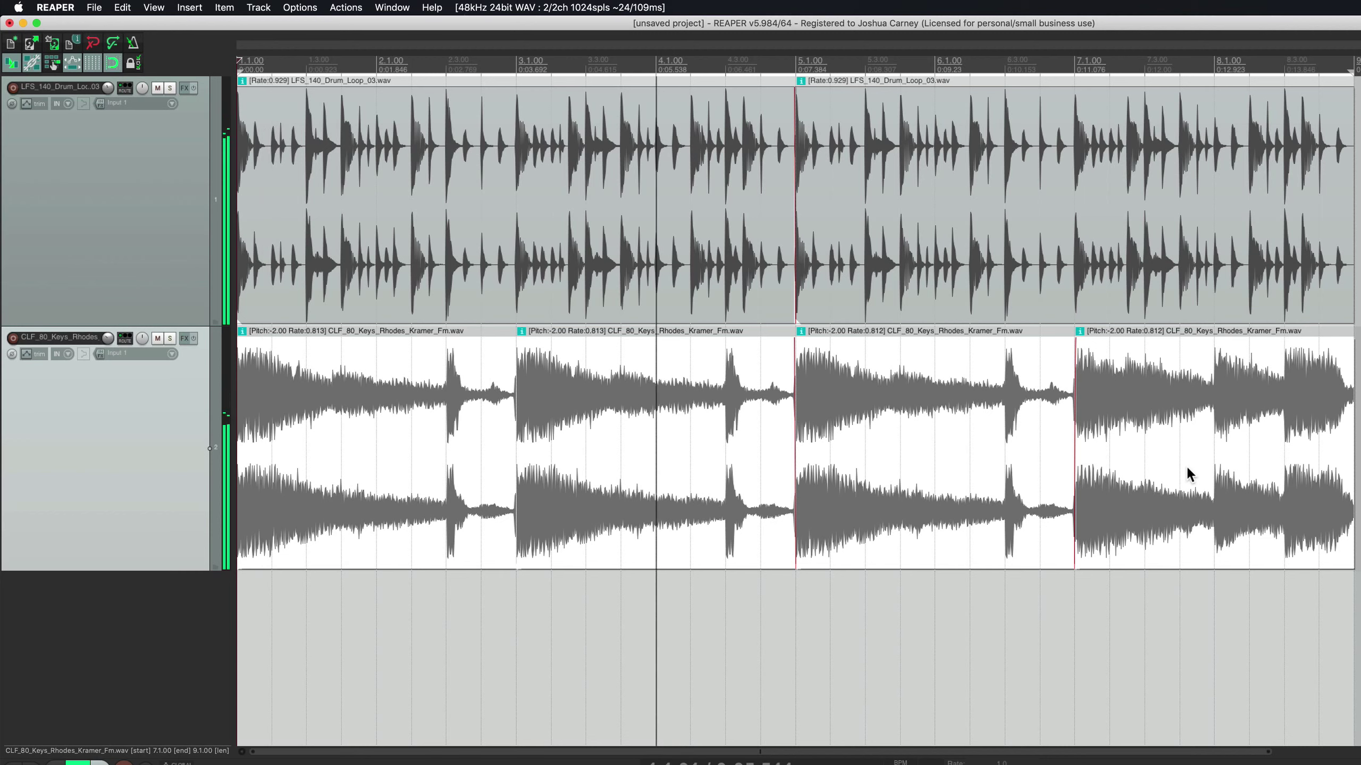
key("space")
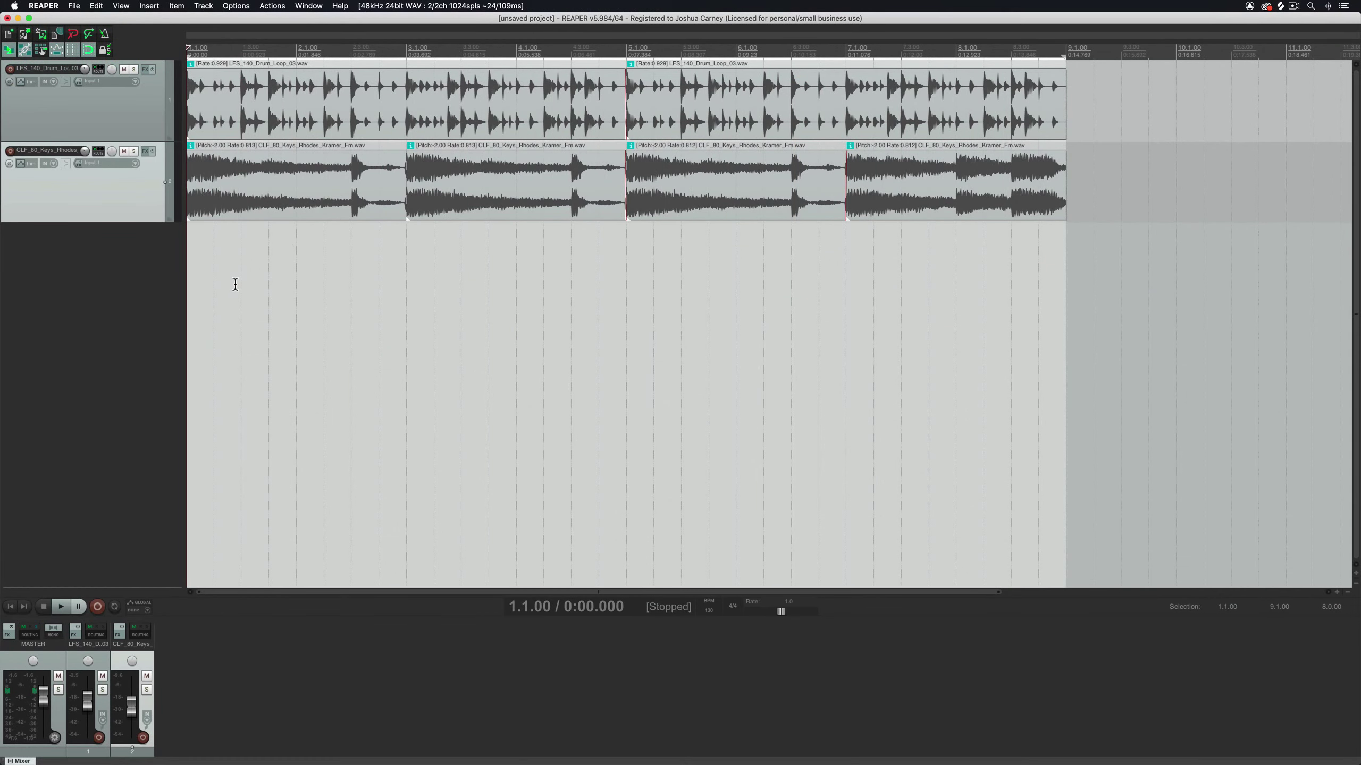
Step: Save the project as "First Reaper Project" on the Desktop, creating a project subdirectory and copying all media into the project directory
key("super+s")
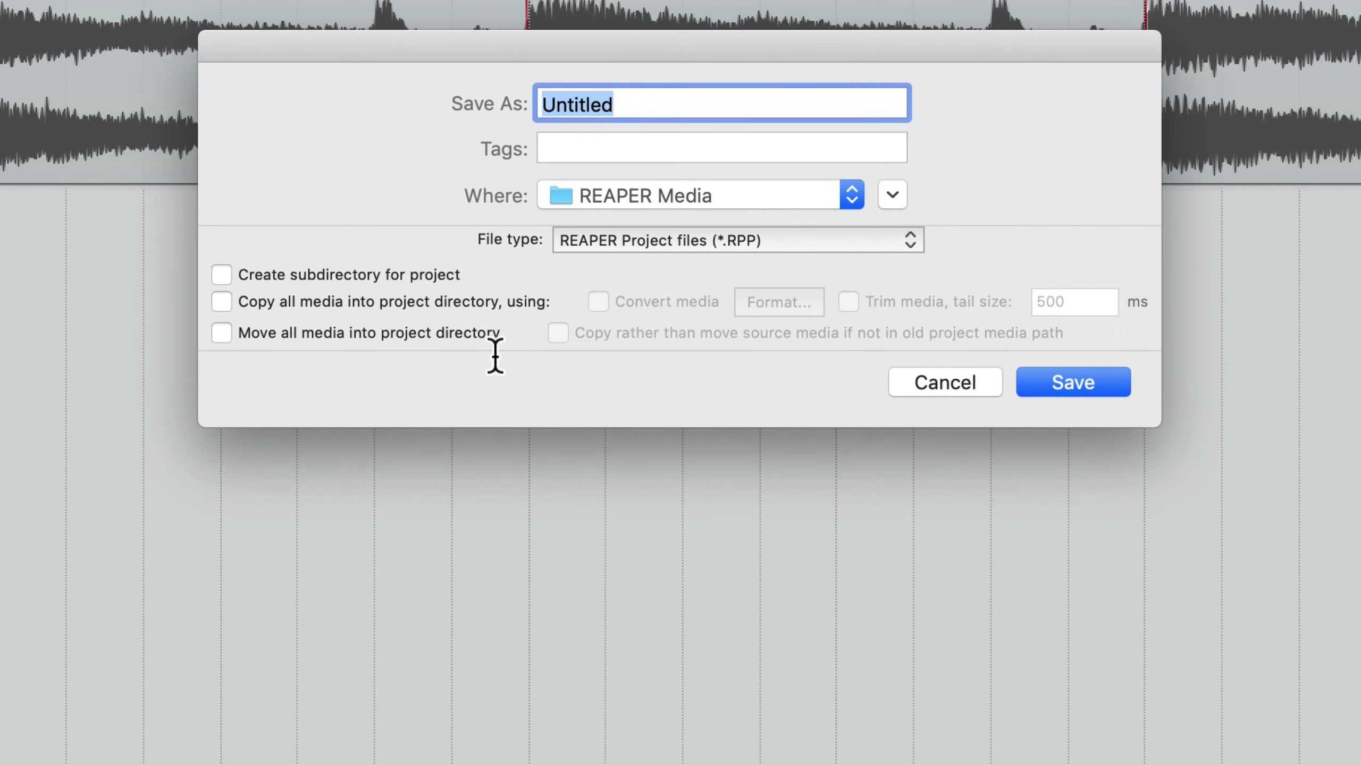
type("F")
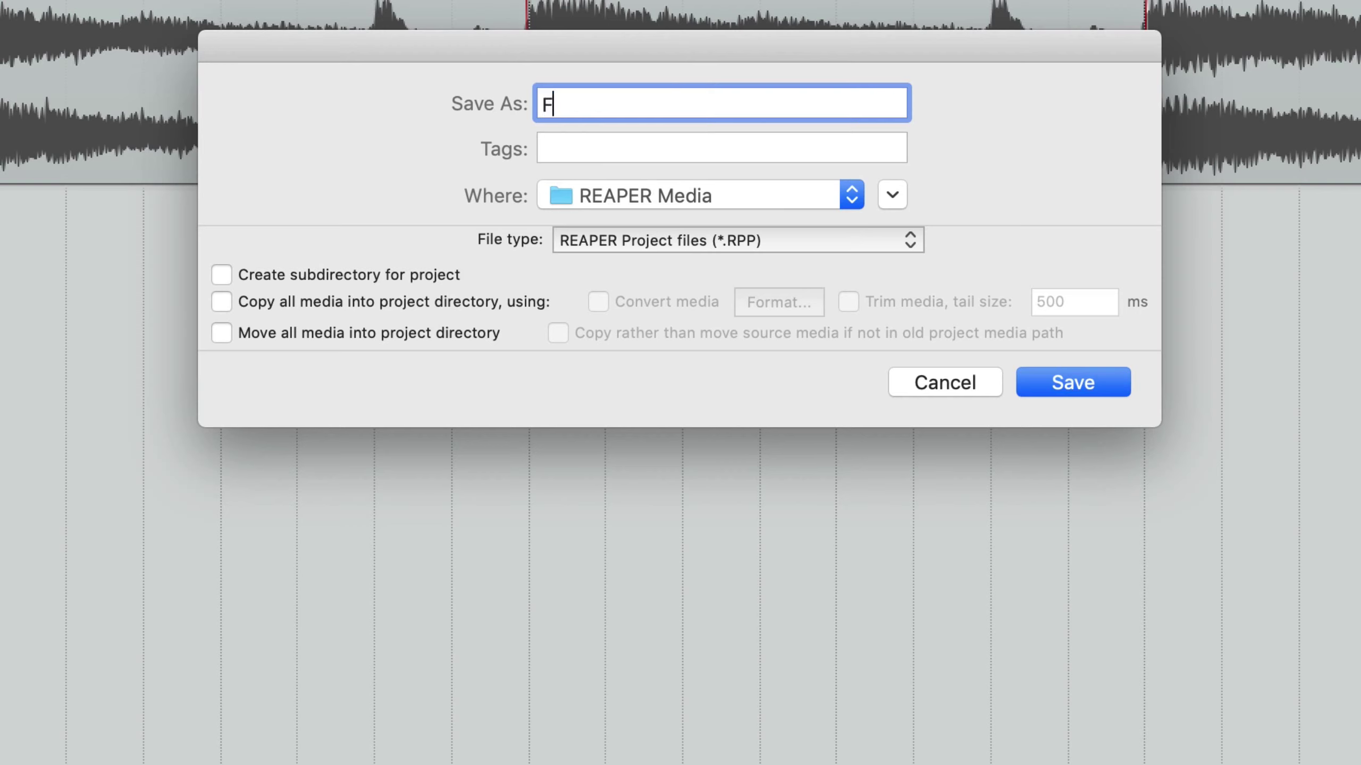
type("irst Reaper Project")
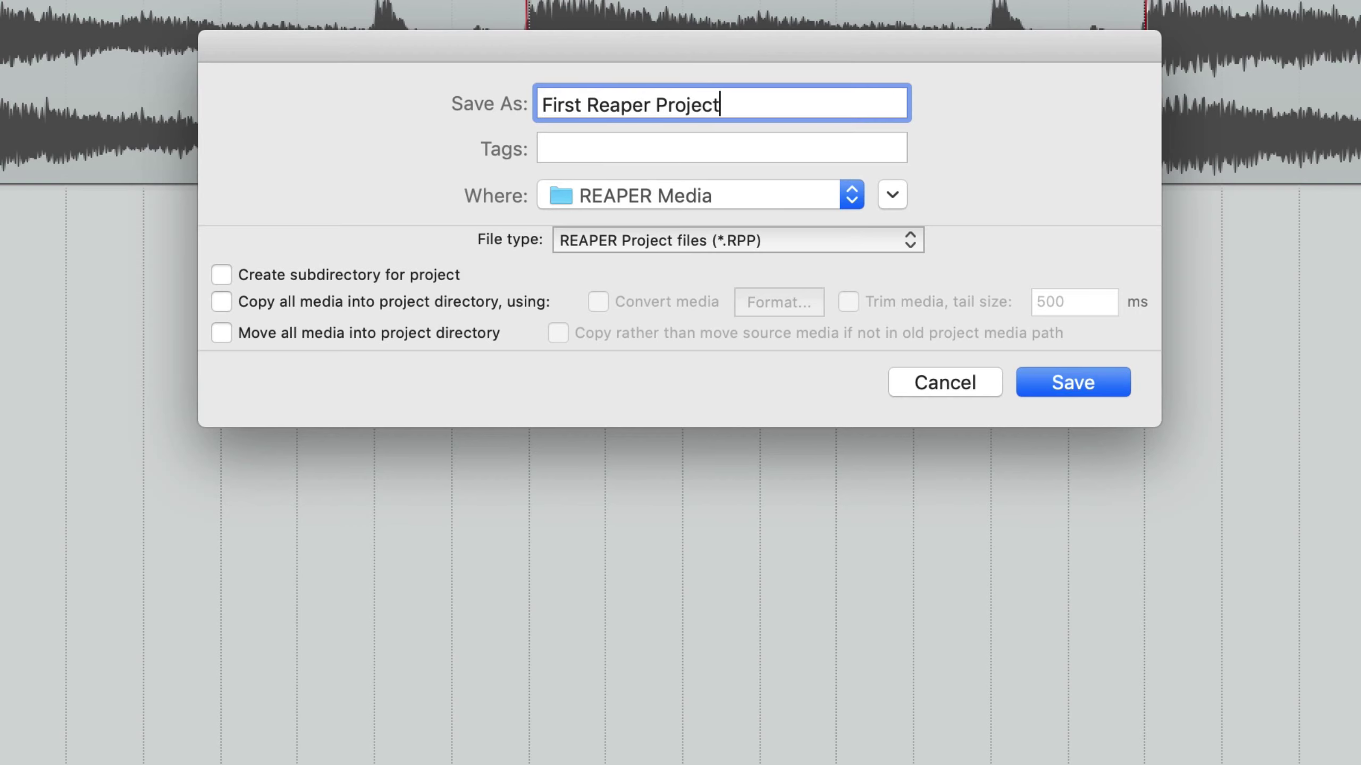
left_click(891, 194)
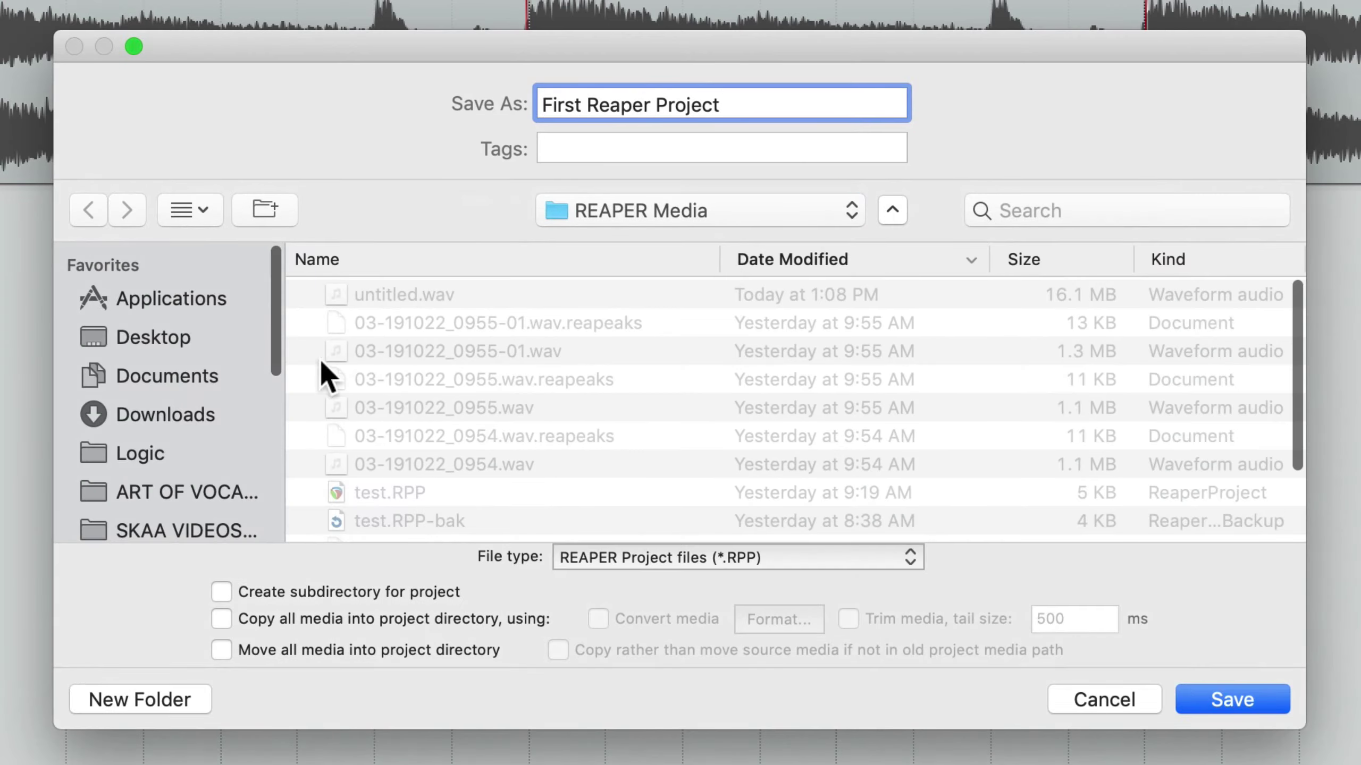
left_click(266, 338)
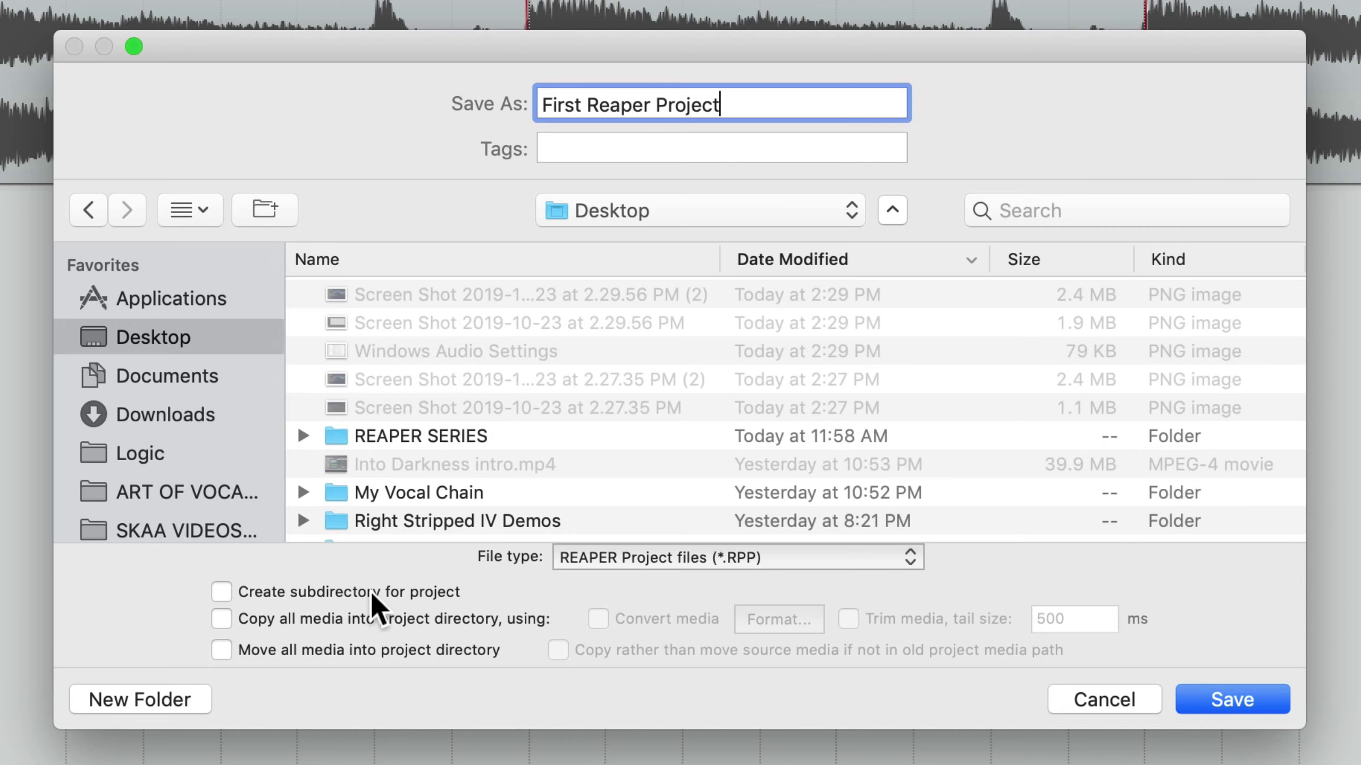
left_click(320, 596)
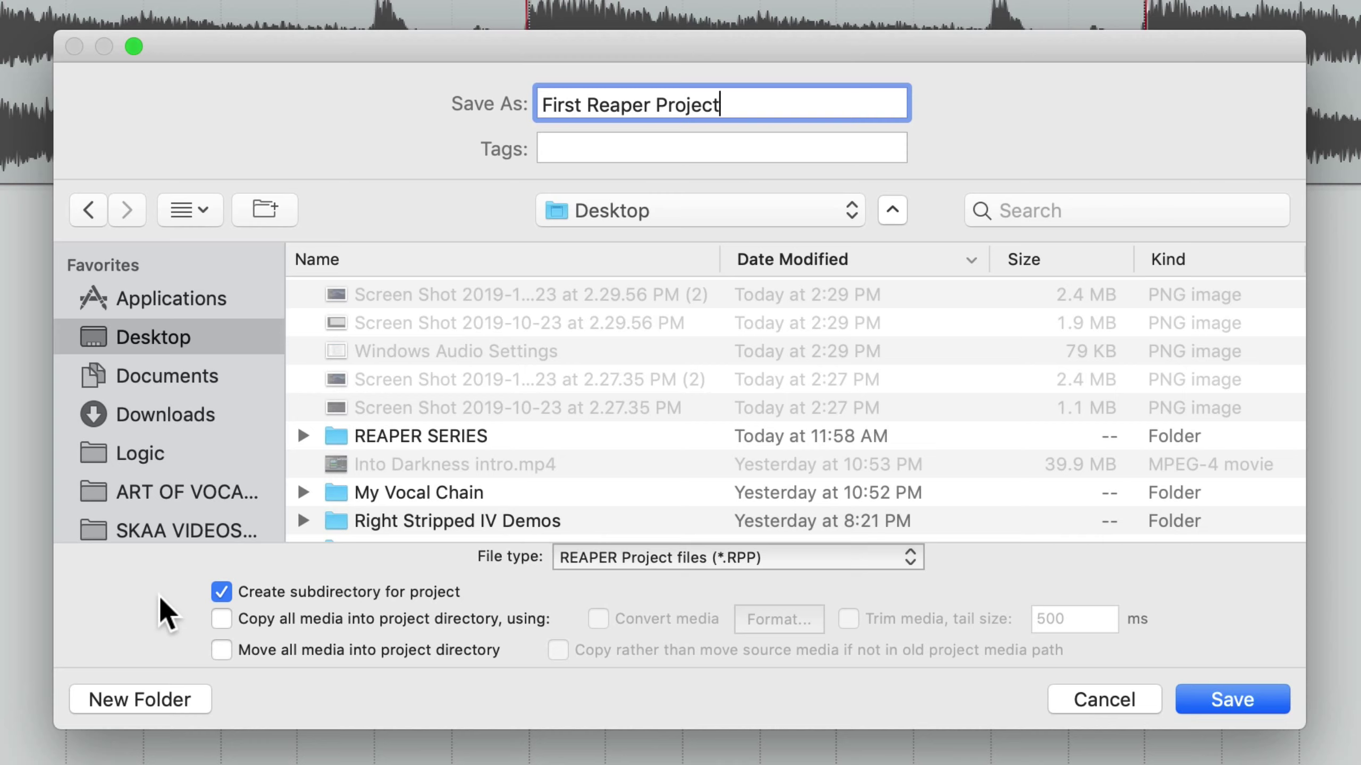
left_click(278, 617)
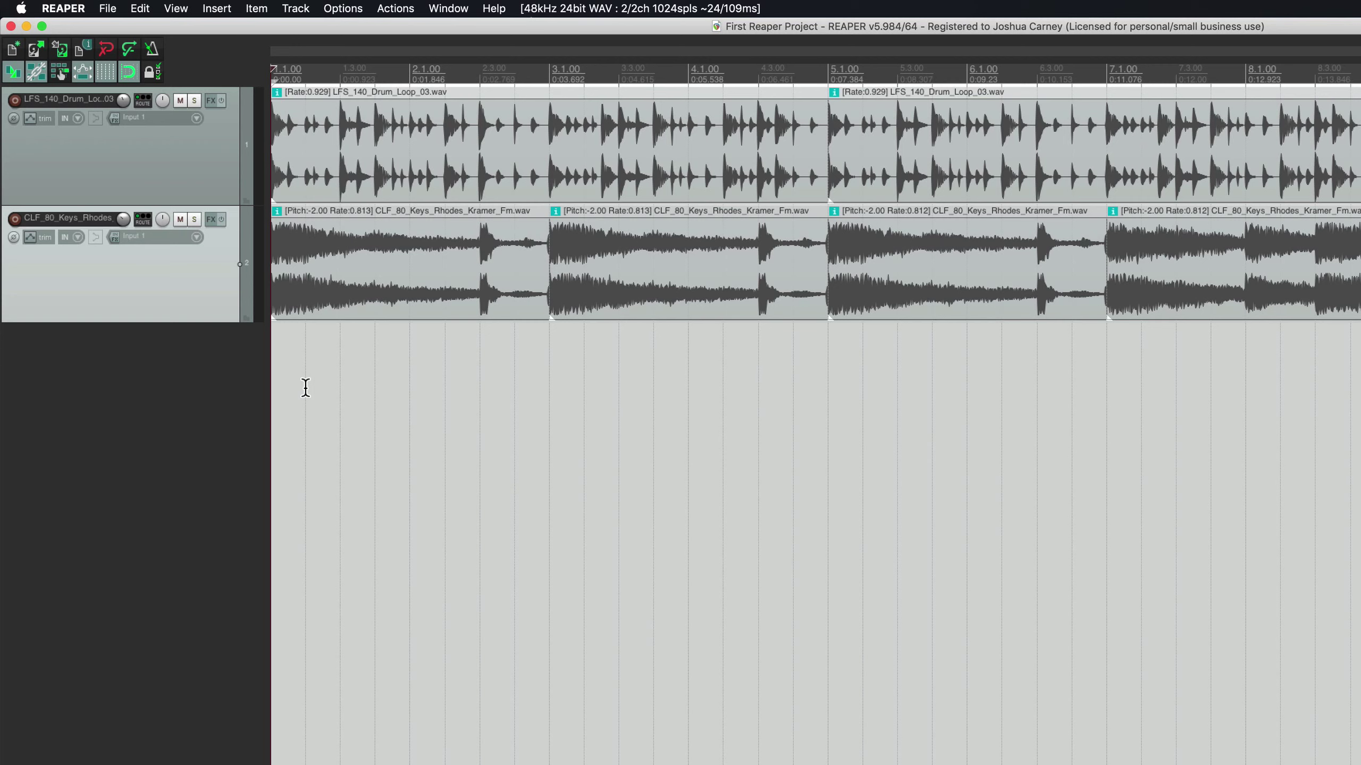
Step: Insert a new track below the keys track and name it "Acoustic Guitar"
left_click(296, 8)
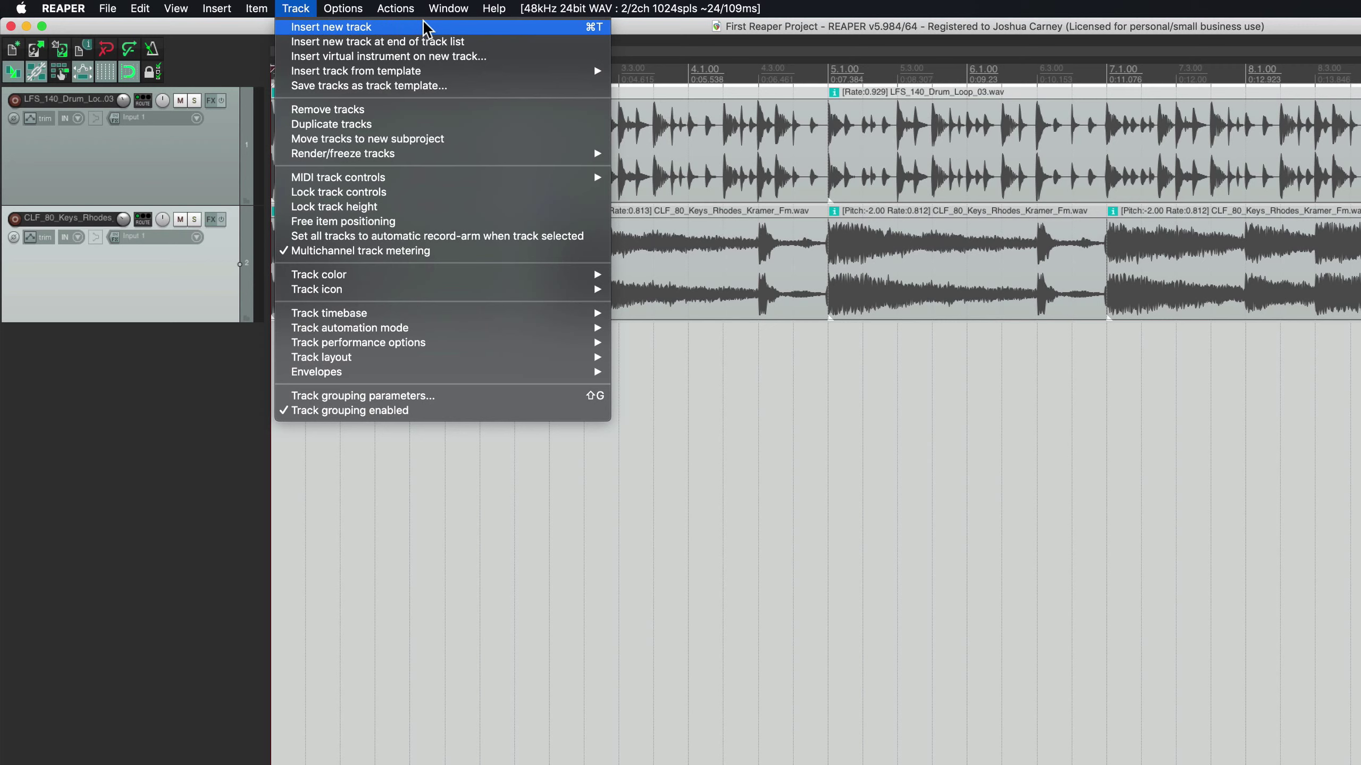
left_click(392, 528)
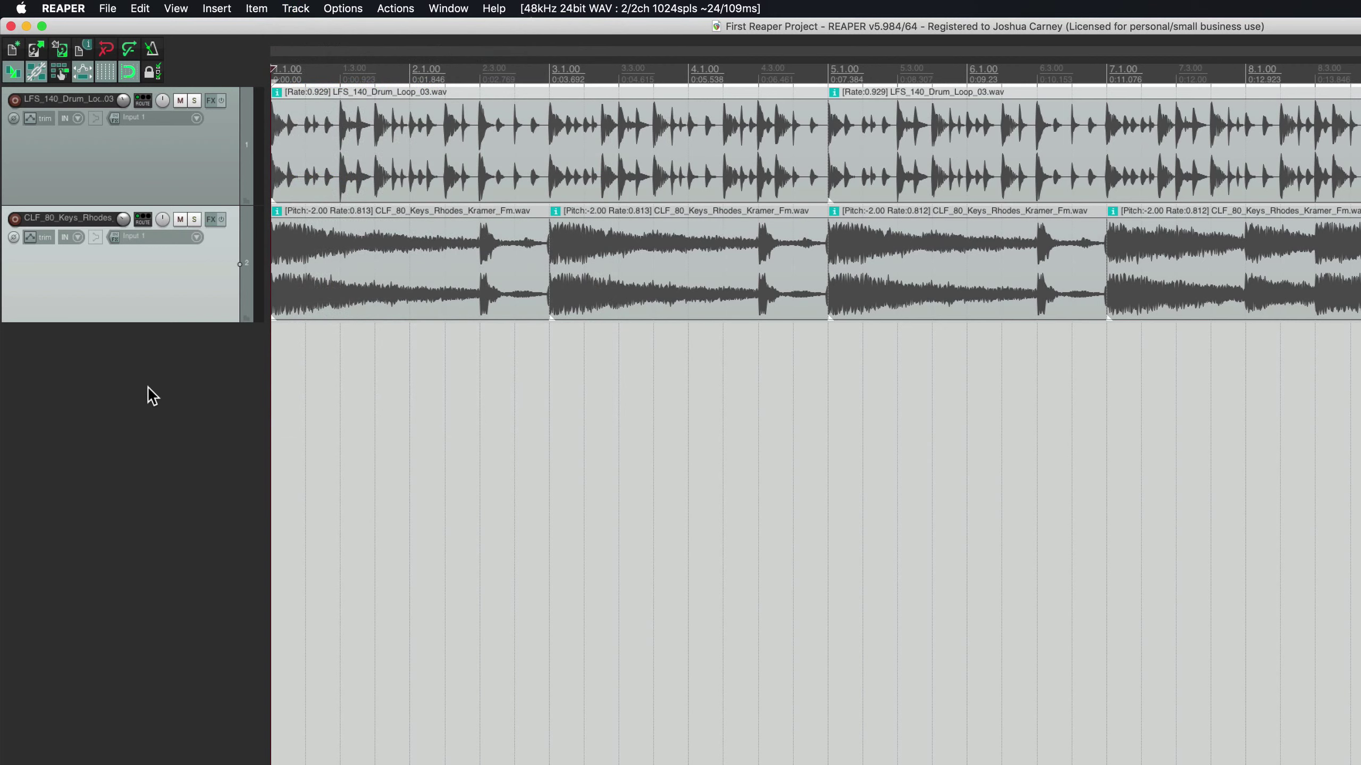
double_click(95, 378)
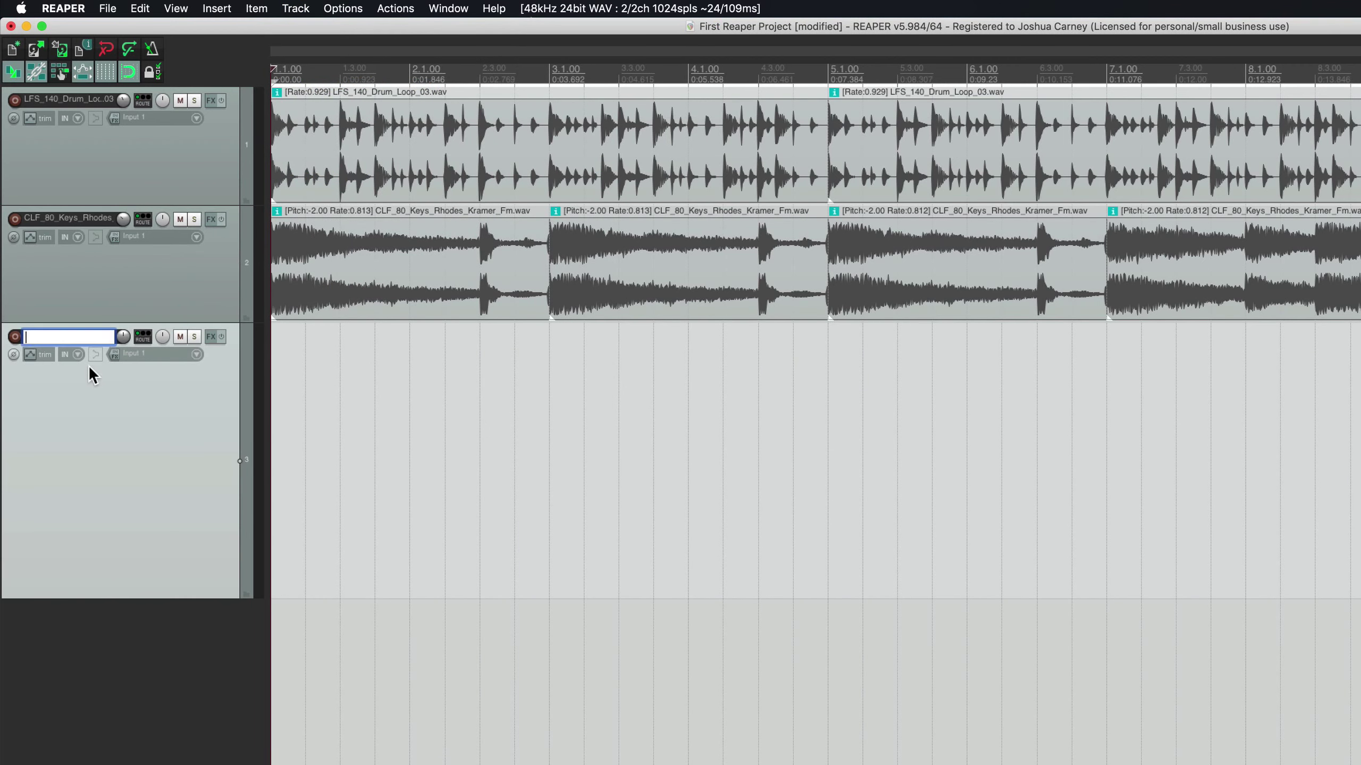
type("Acoustic Guitar")
left_click(391, 422)
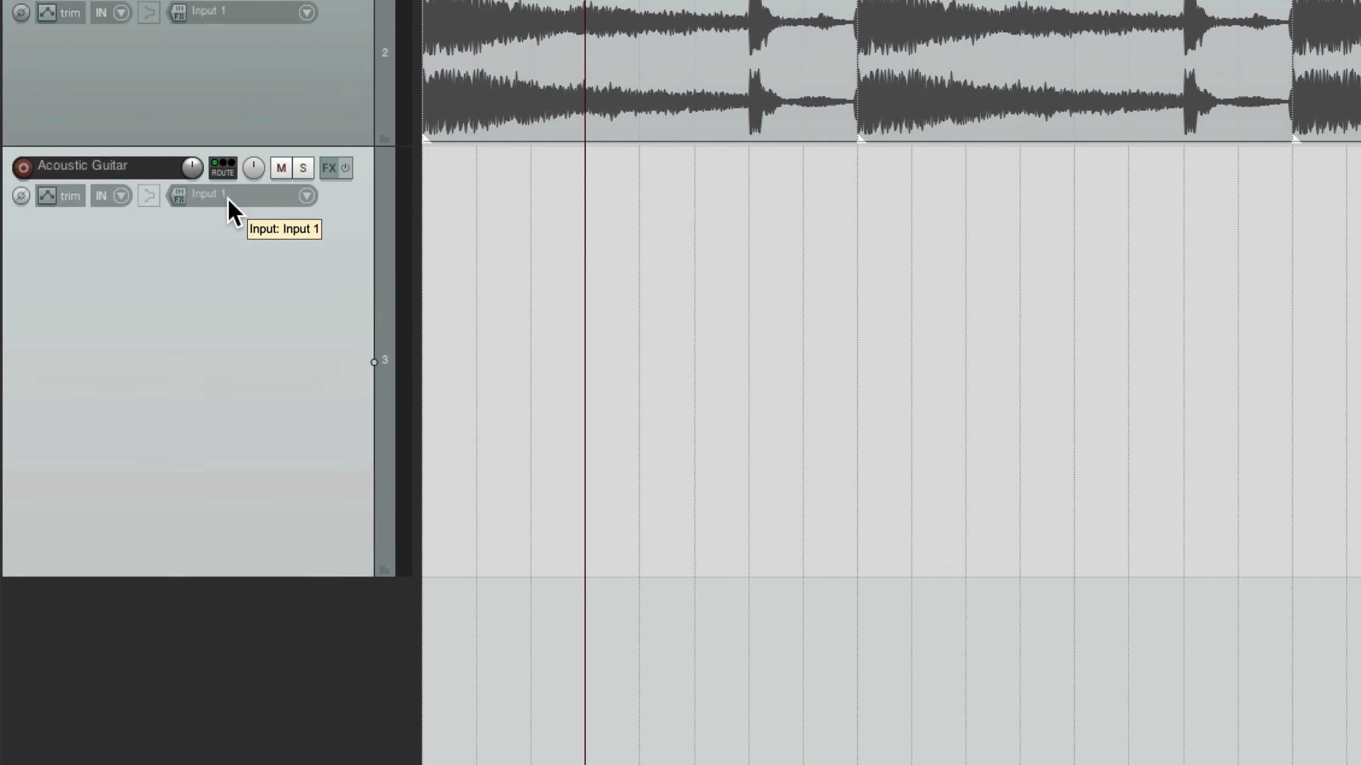
Step: Set the Acoustic Guitar track's recording input to mono Input 1
left_click(310, 196)
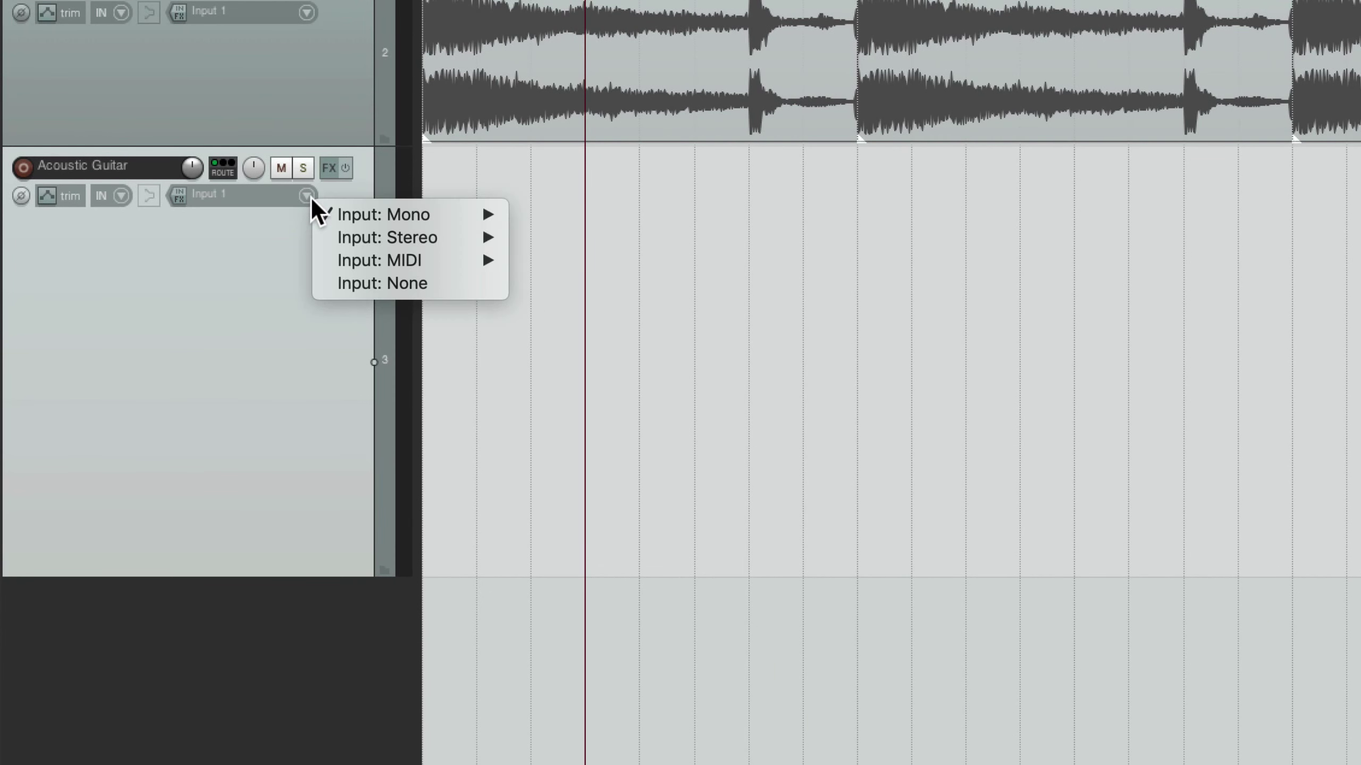
mouse_move(372, 216)
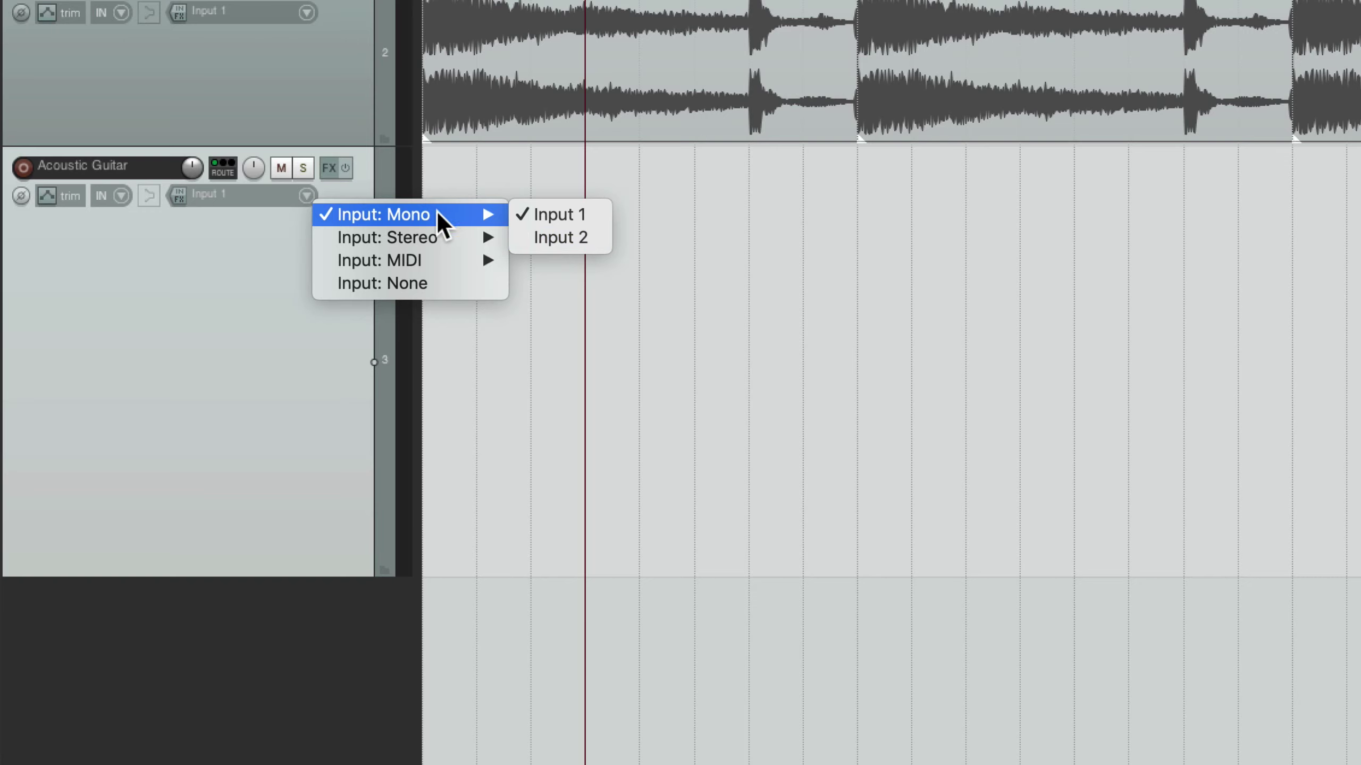
mouse_move(434, 244)
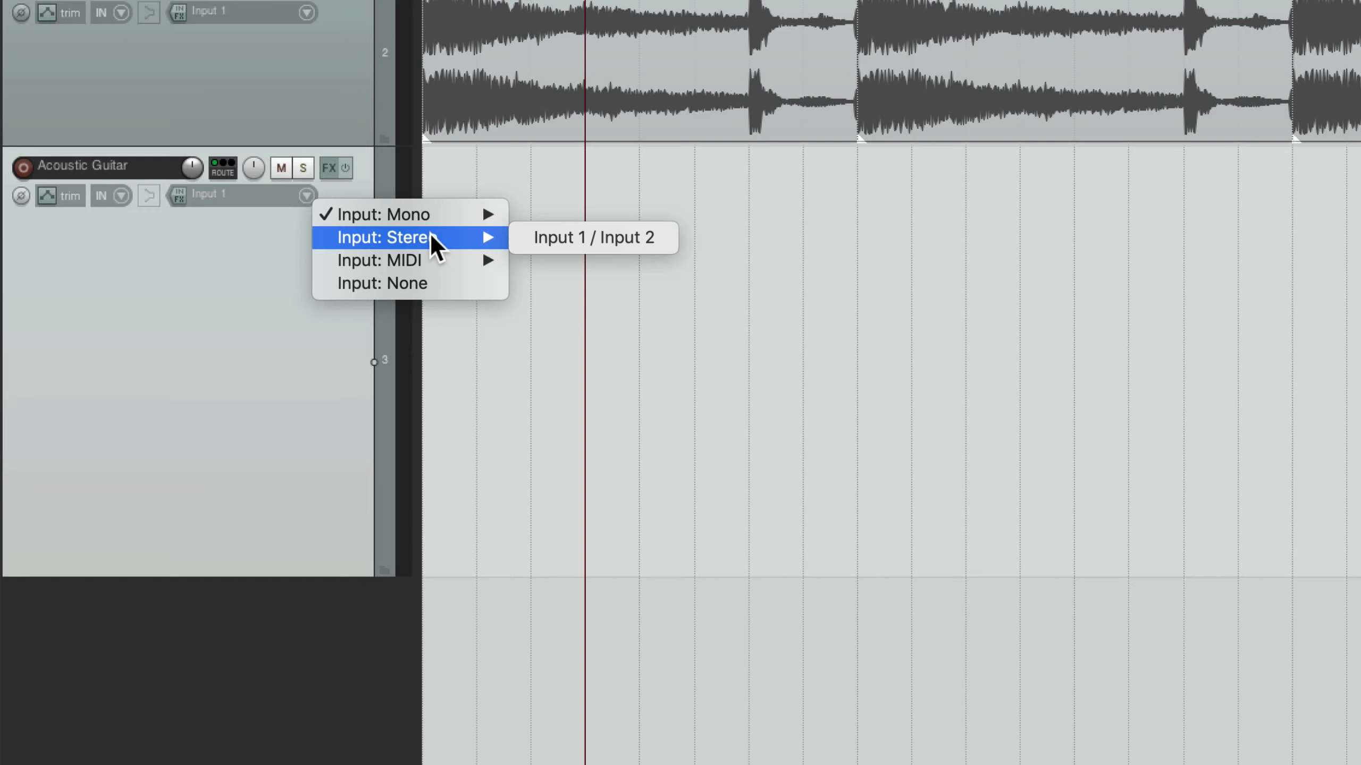
mouse_move(428, 215)
left_click(534, 216)
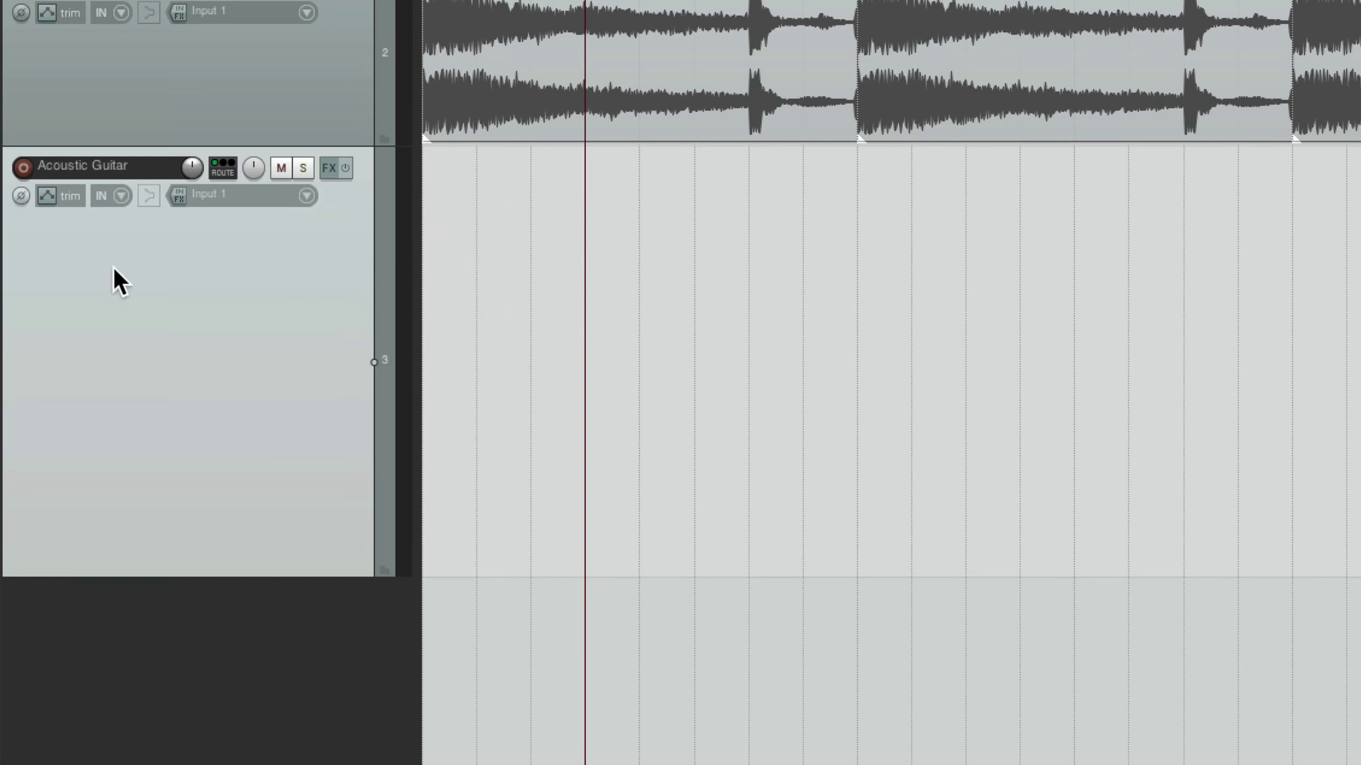
Step: Arm the Acoustic Guitar track for recording and turn on its record monitoring
left_click(25, 170)
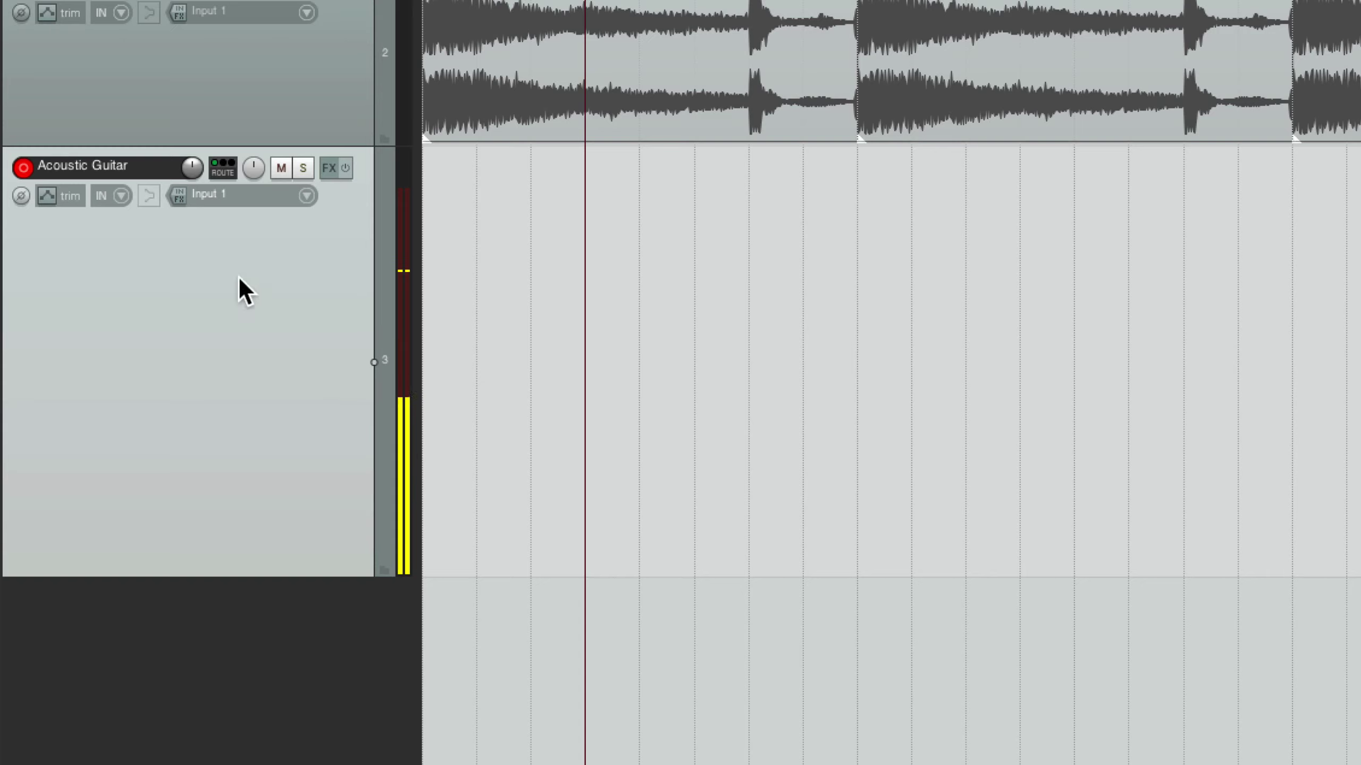
left_click(148, 202)
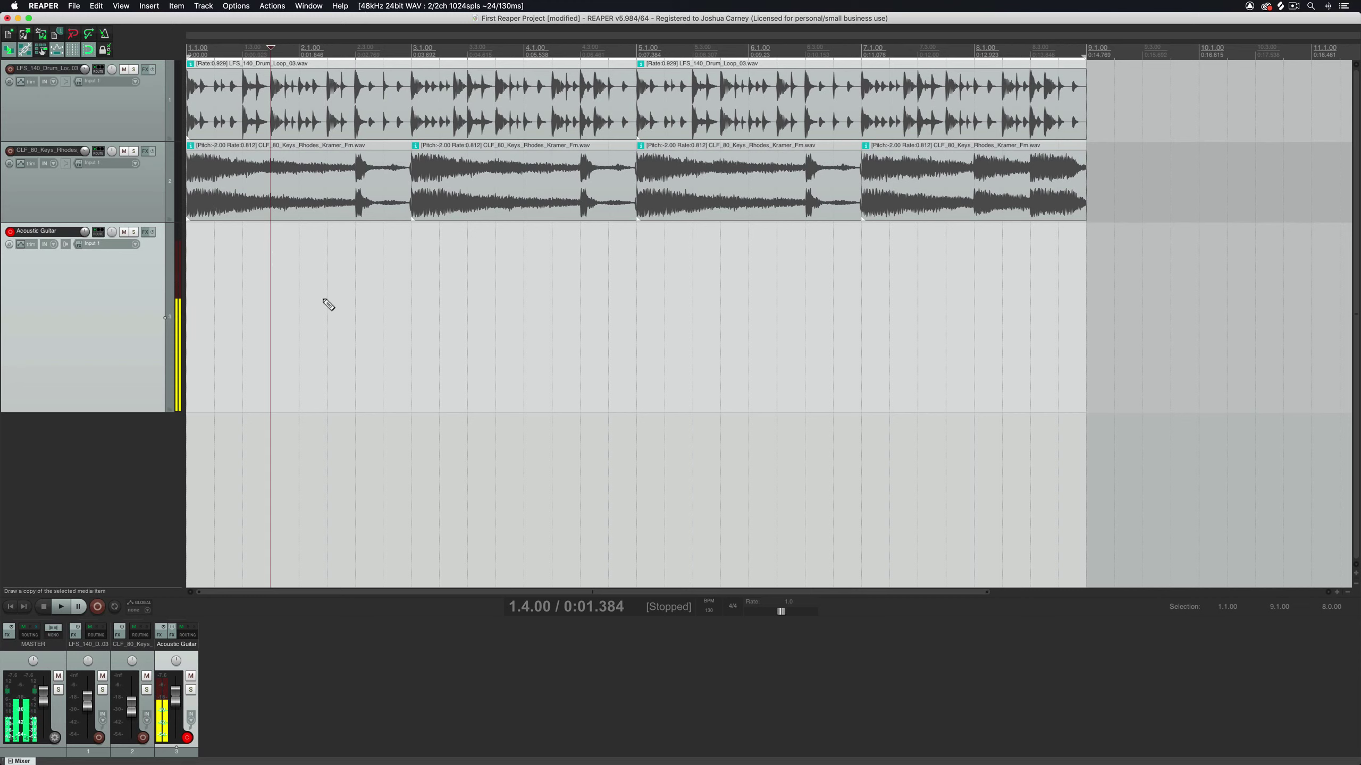
Step: Move all drum and keys items two bars later to start at 3.1.00, and place the edit cursor at the project start
key("ctrl+a")
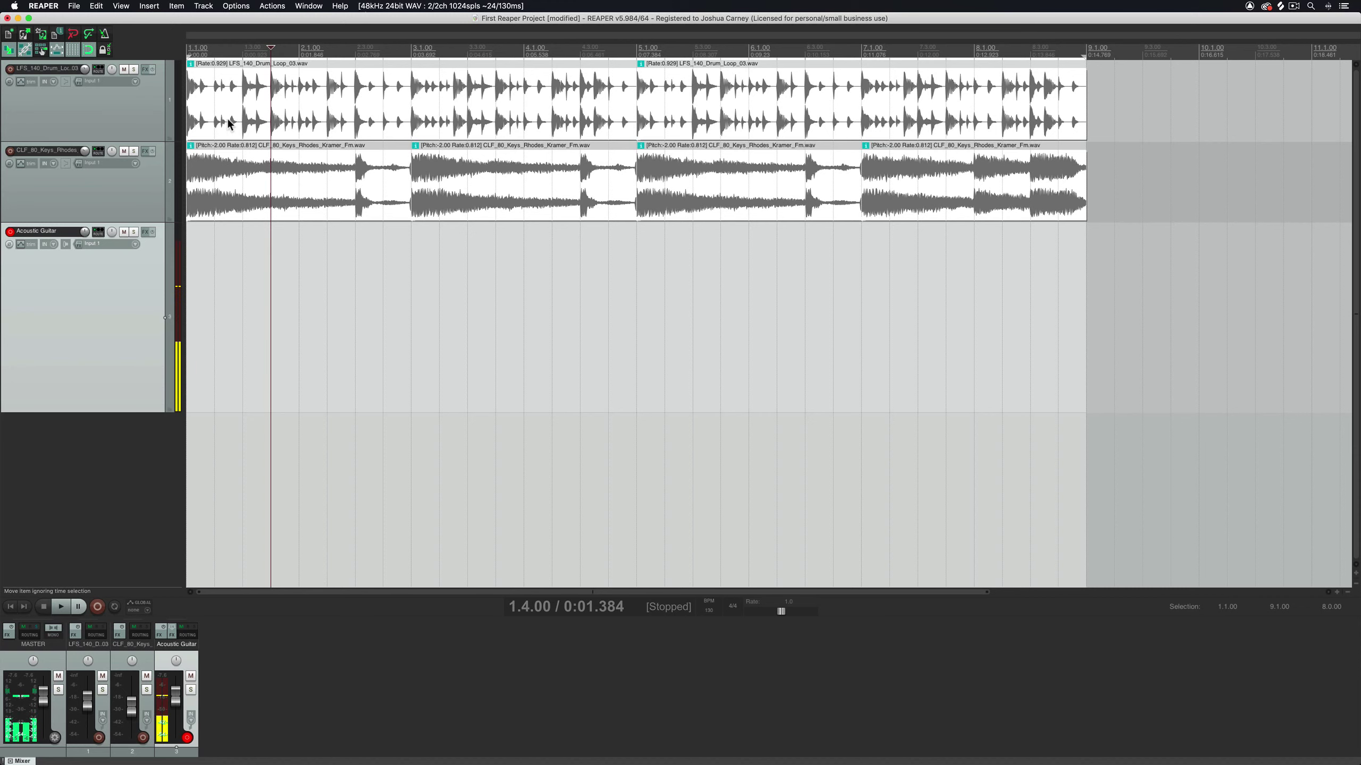
left_click_drag(227, 123, 460, 131)
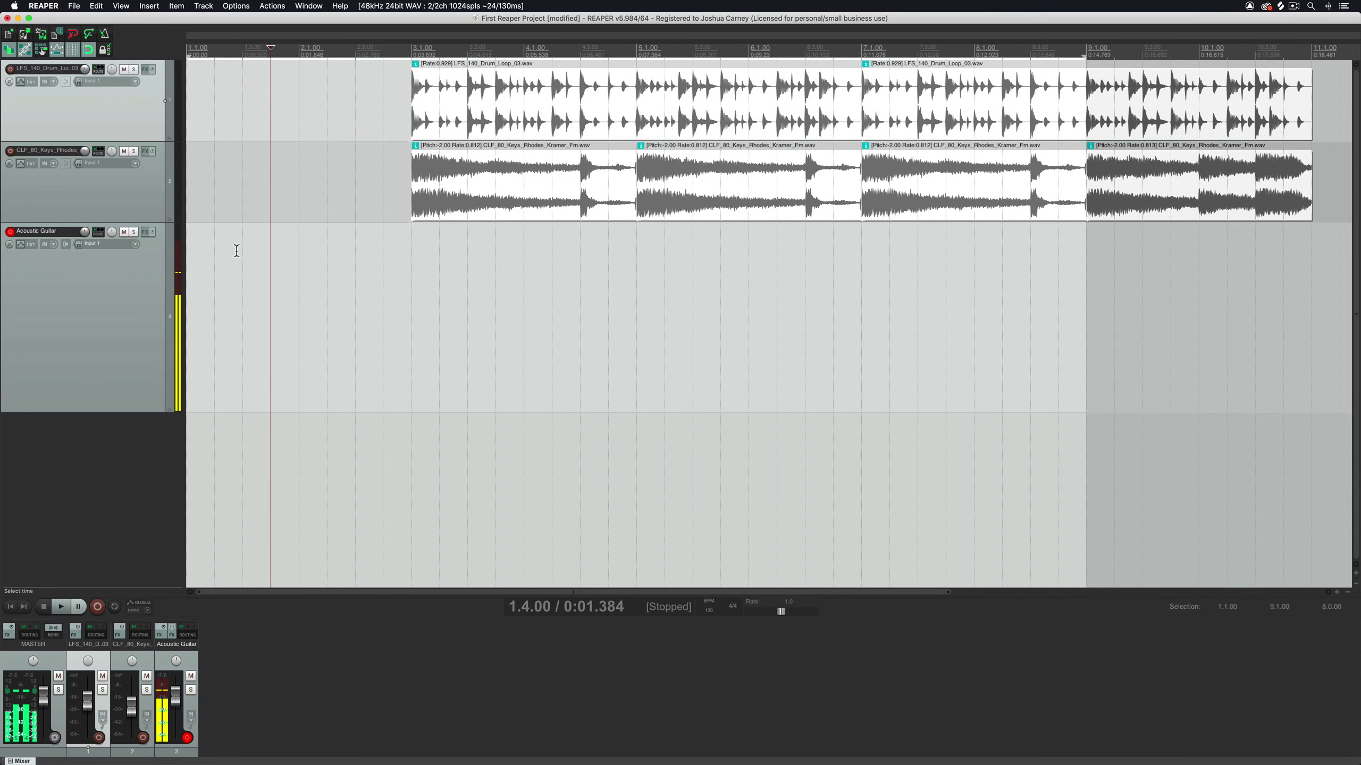
left_click(191, 243)
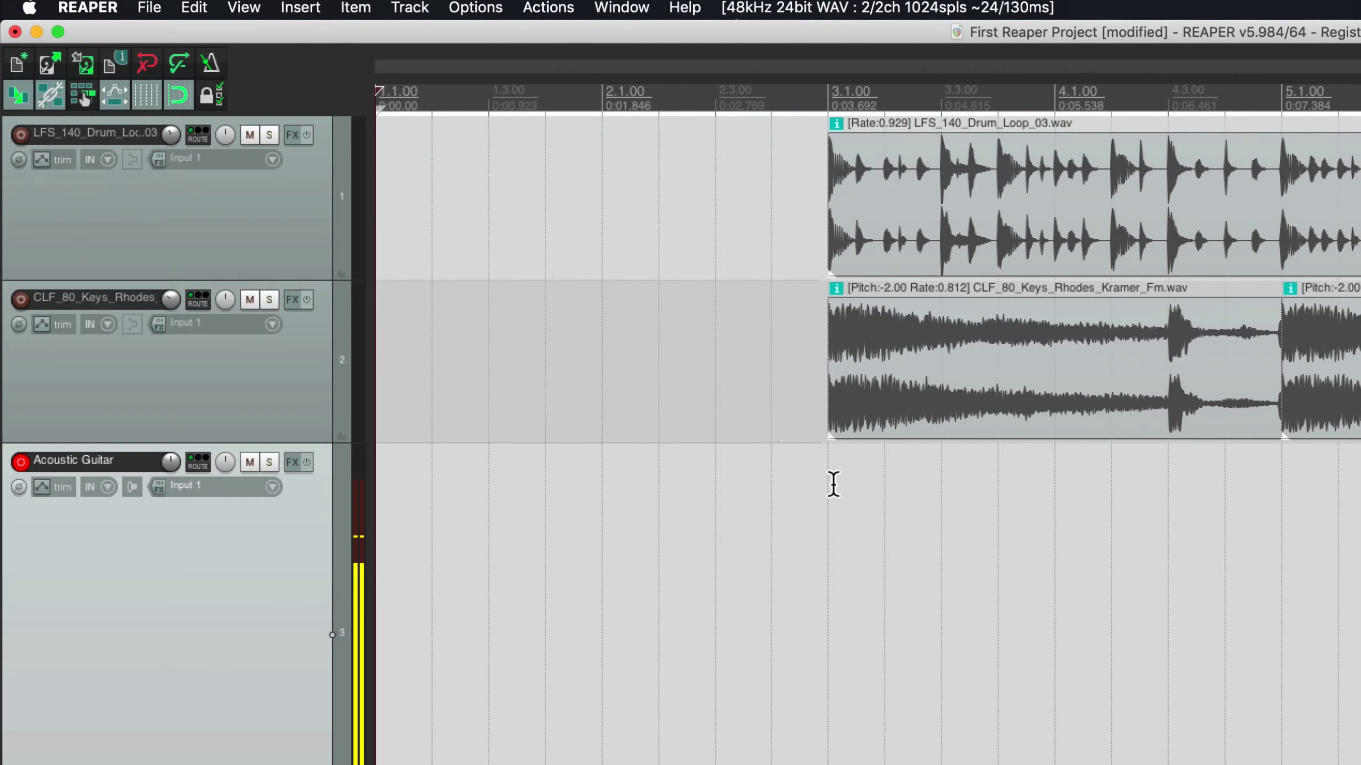
Step: Enable the metronome, record a guitar take on the Acoustic Guitar track from the project start, and save the recorded file
left_click(211, 63)
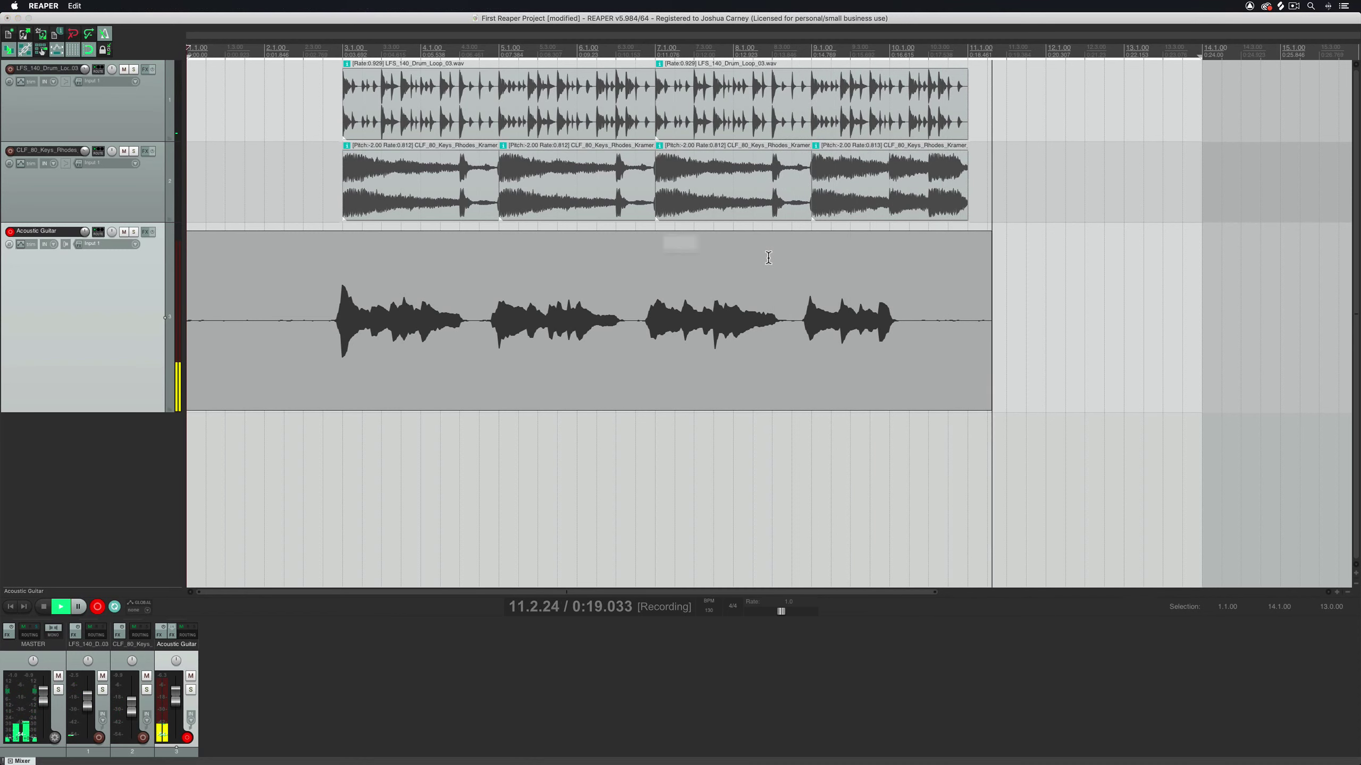
key("space")
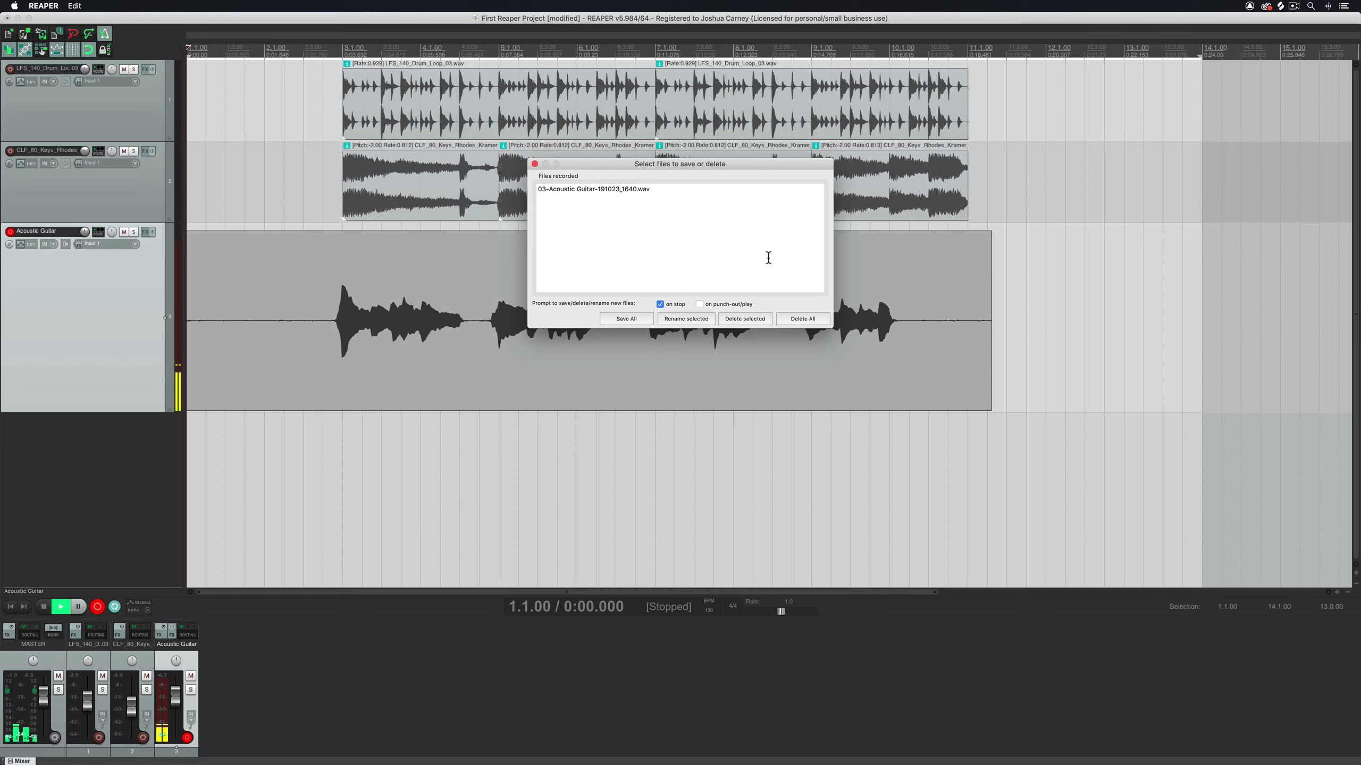
left_click(641, 320)
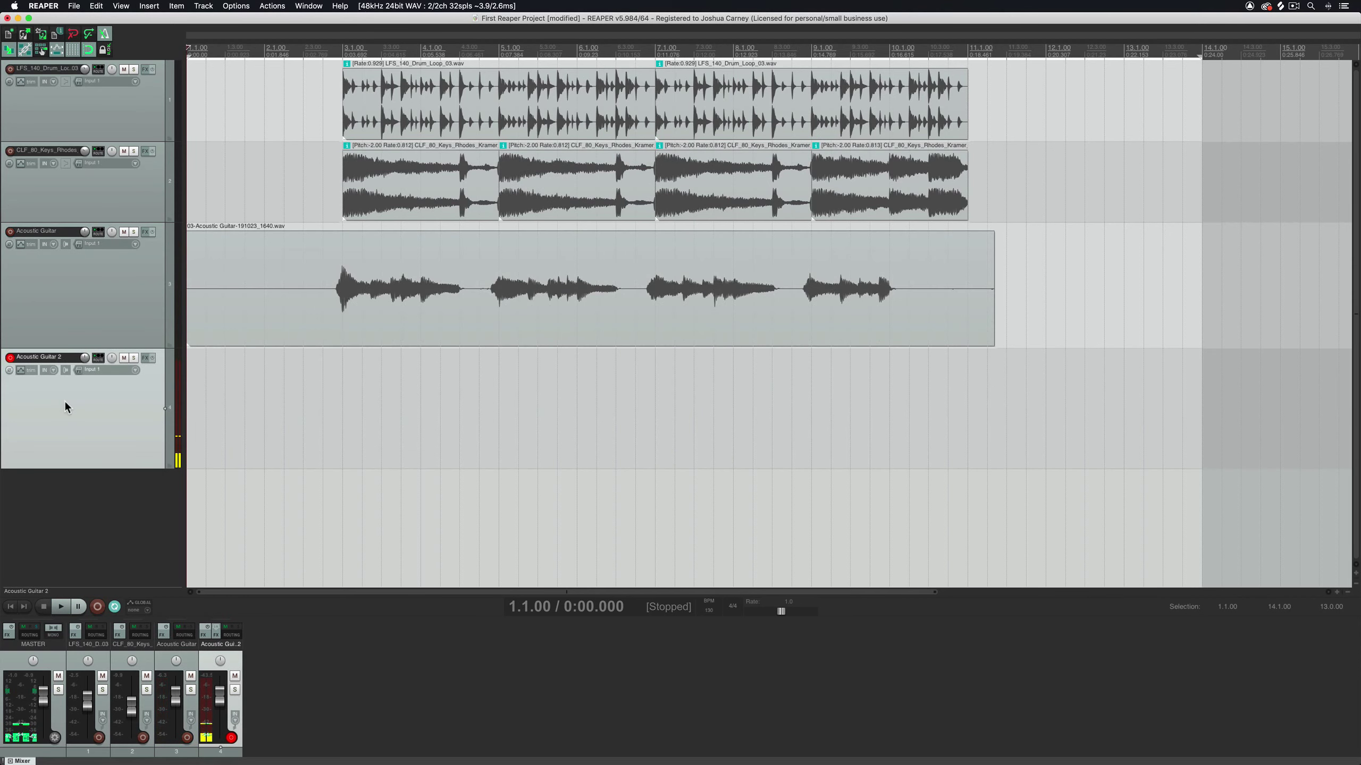
Step: Record a second guitar take on the Acoustic Guitar 2 track from the project start and save the recorded file
key("super+r")
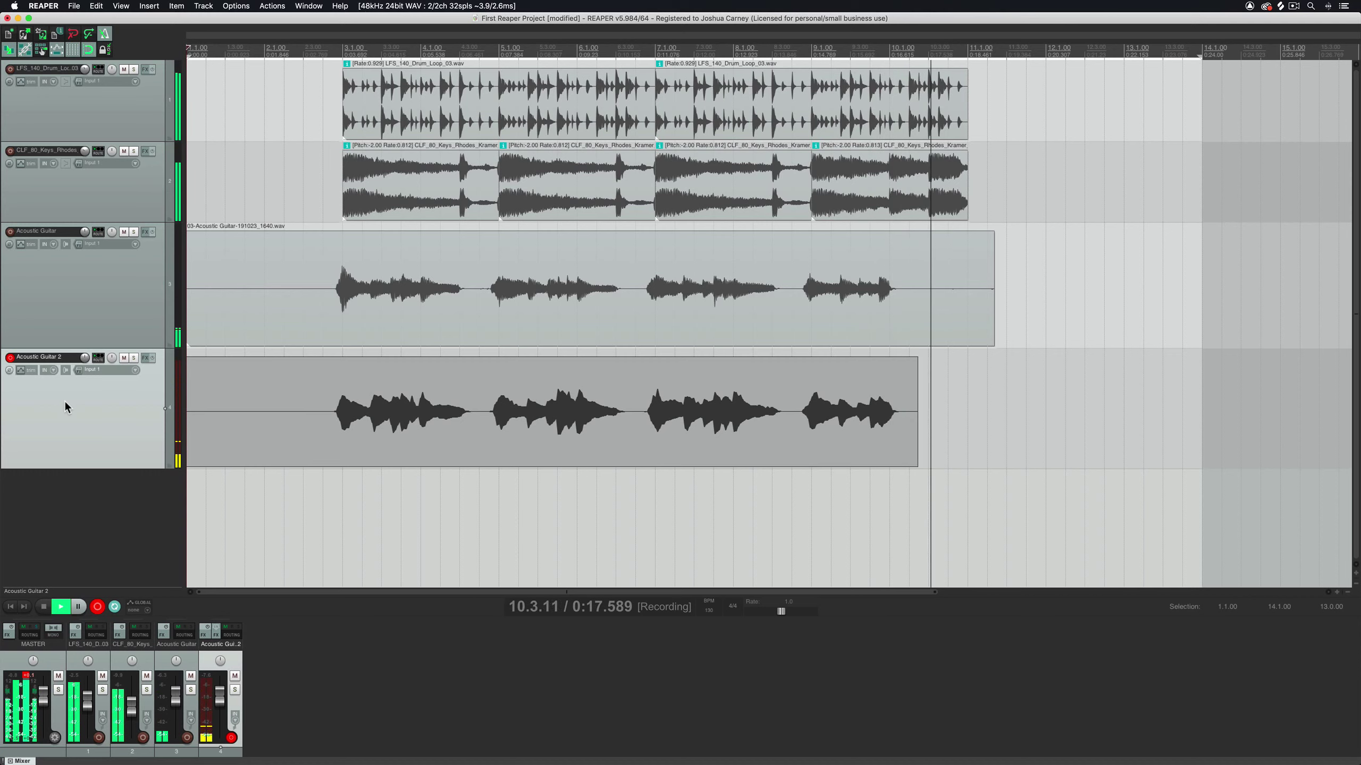
key("space")
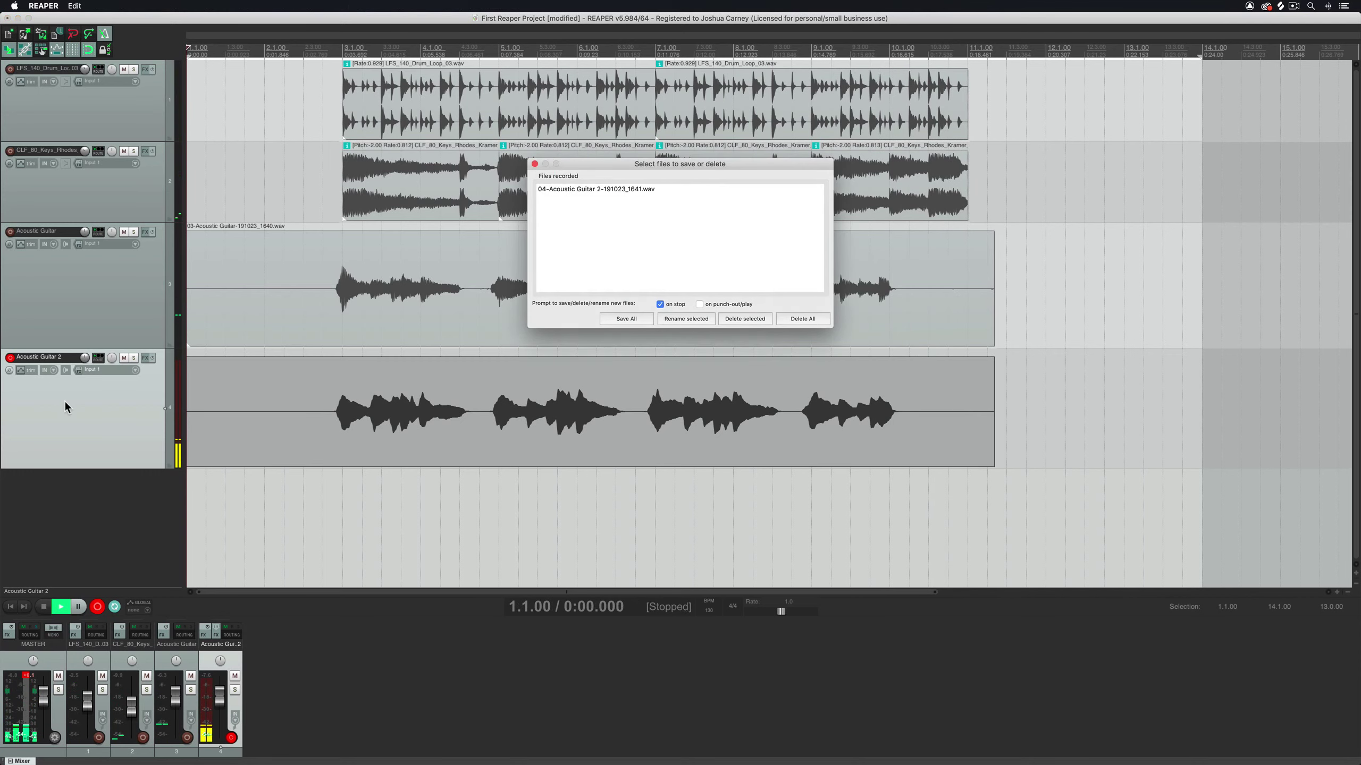
key("Return")
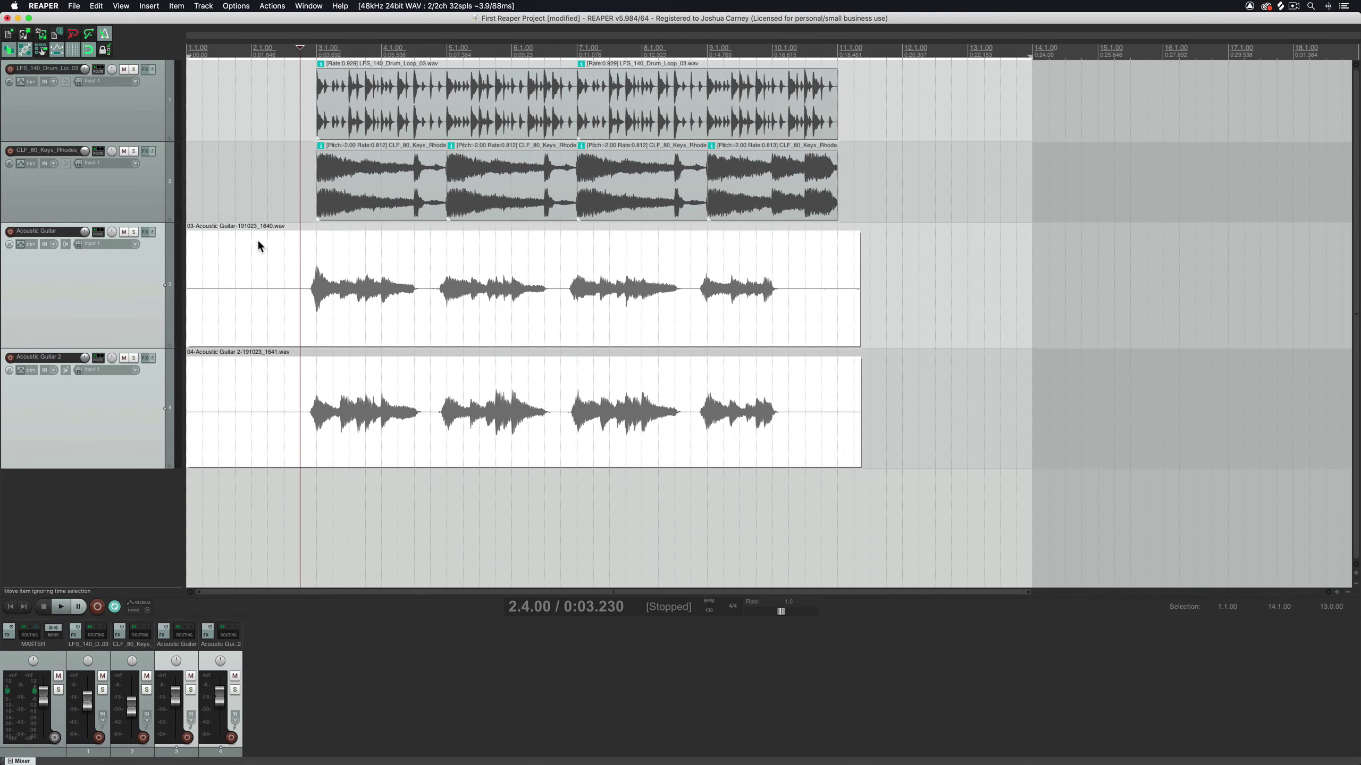
Step: Split both acoustic guitar recordings at 2.4.00 and delete the silent sections before the split
key("s")
left_click(256, 253)
key("Delete")
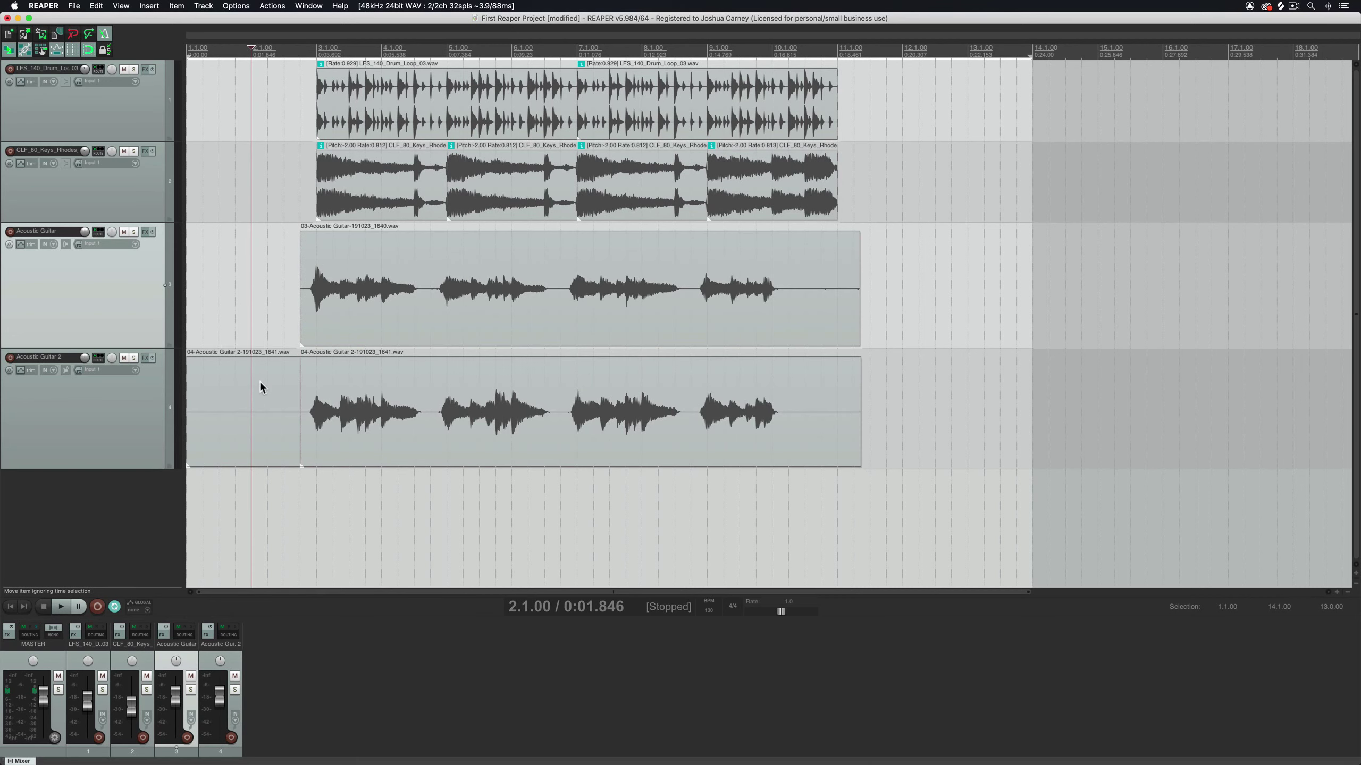
left_click(257, 391)
key("Delete")
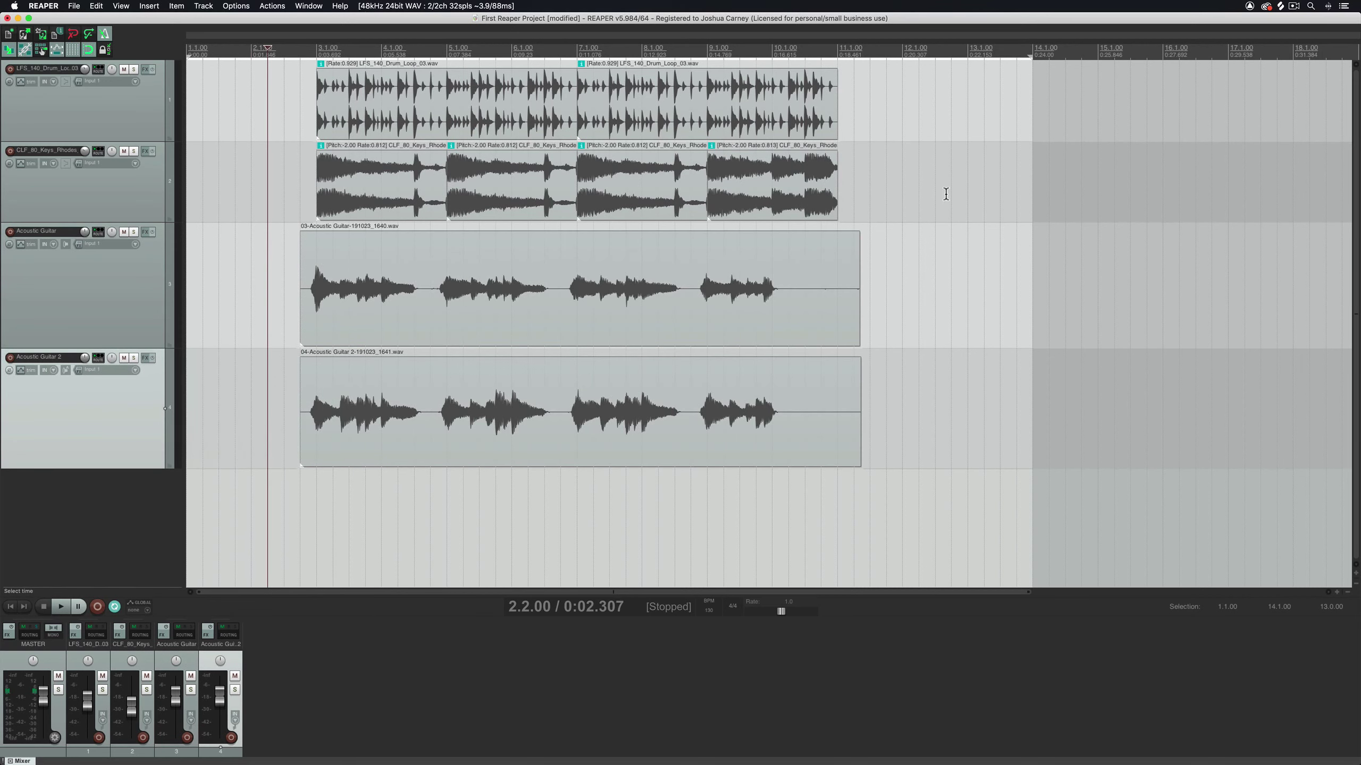
Step: Split the first guitar item at 10.4.00, and split both guitar items at 10.2.00 after the last notes
left_click(789, 52)
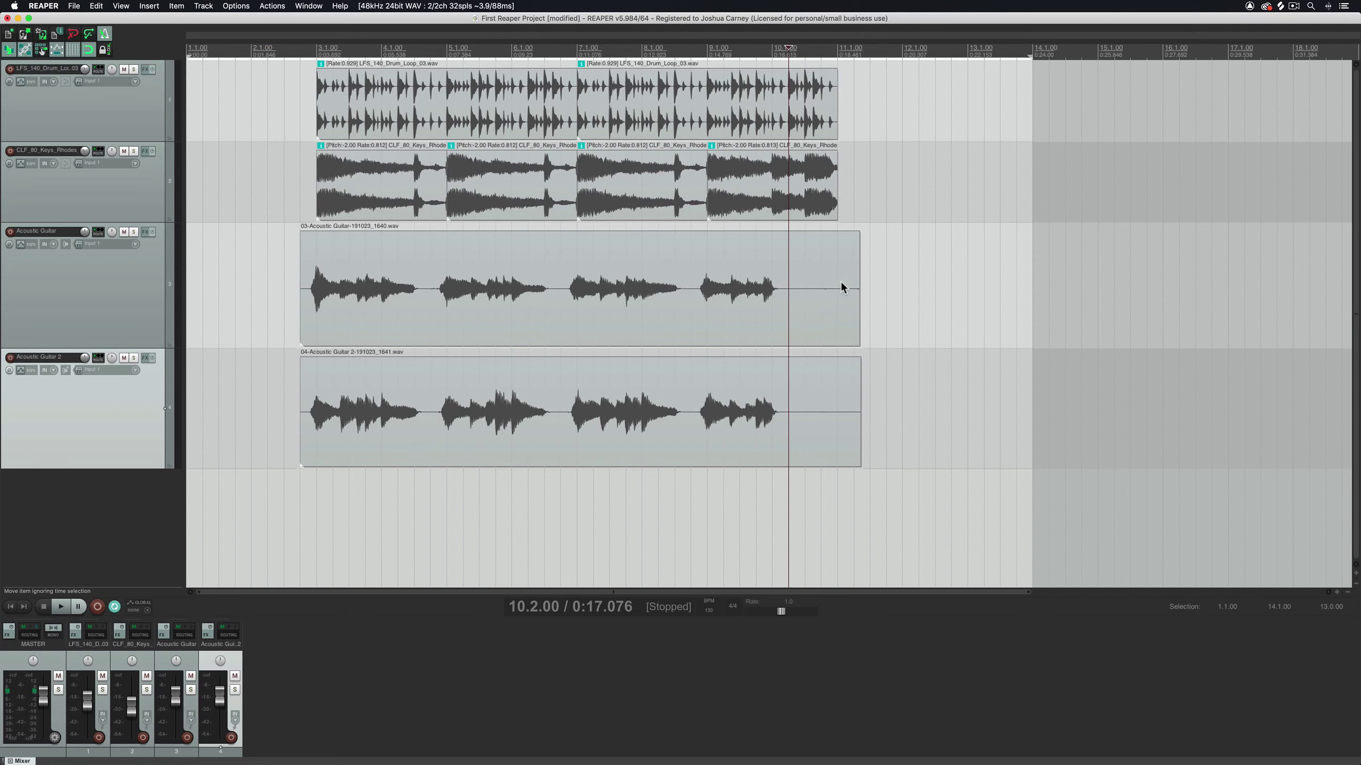
left_click(820, 289)
key("s")
left_click(814, 381)
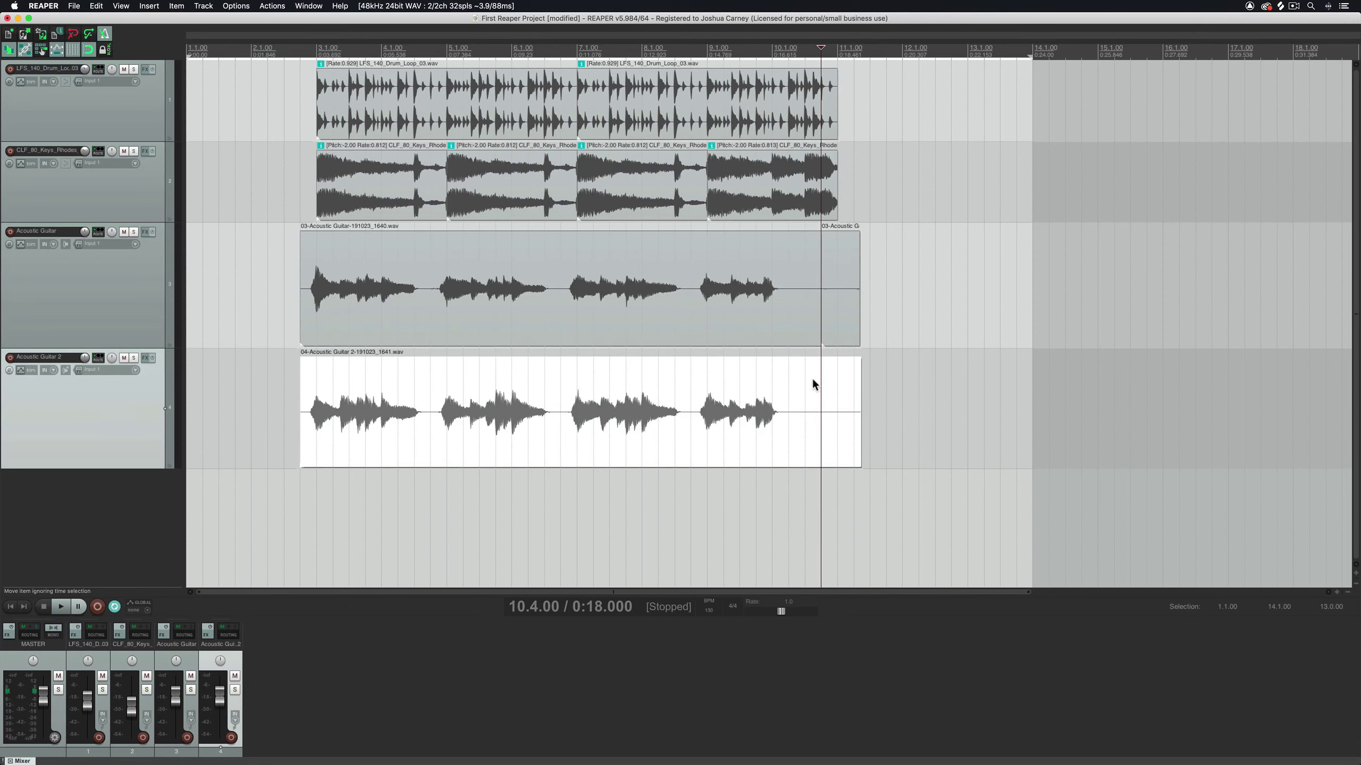
left_click(789, 368)
key("s")
left_click(791, 290)
key("s")
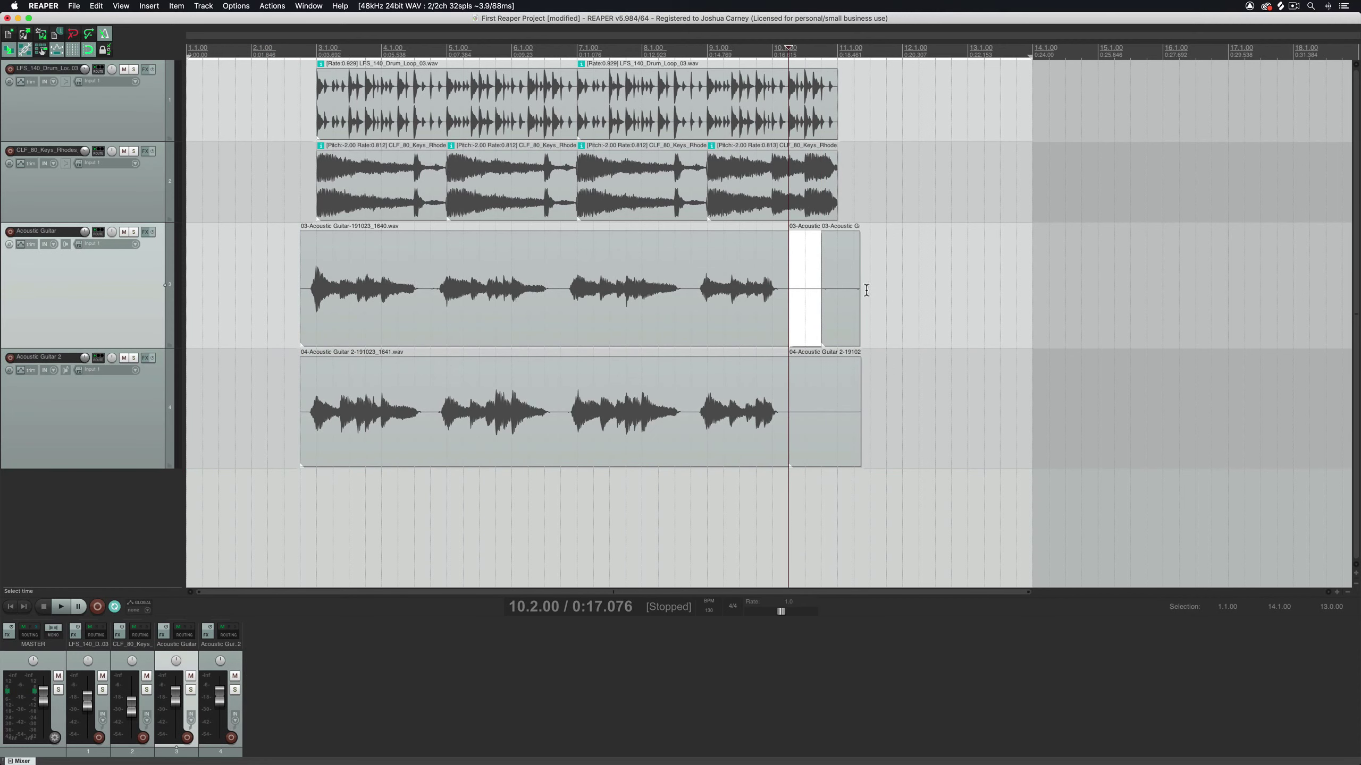
Step: Delete the leftover silent pieces after 10.2.00 on both acoustic guitar tracks
left_click(848, 288)
key("Delete")
left_click(807, 290)
key("Delete")
left_click(810, 387)
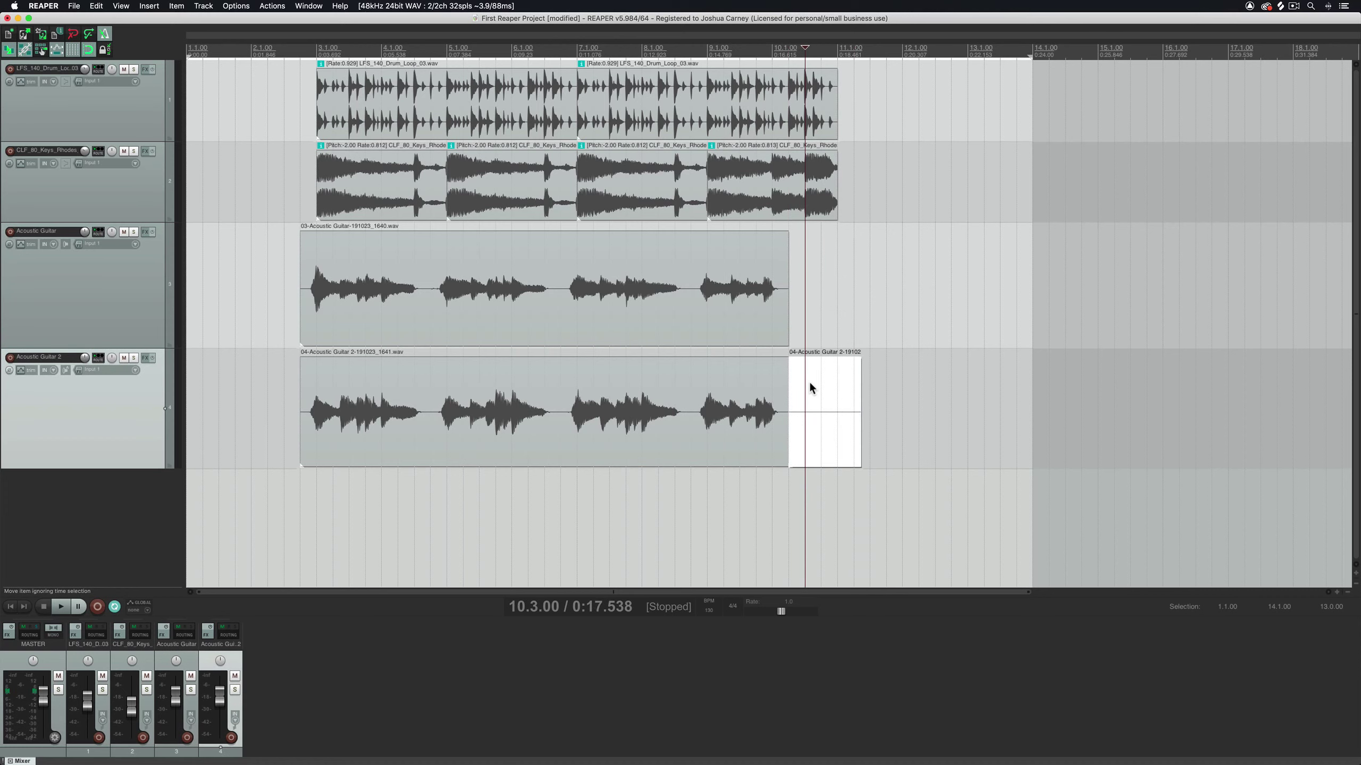
key("Delete")
Step: Add short fade-outs at the ends and fade-ins of about 0.2 seconds at the starts of both guitar items
scroll(795, 86, "up", 4)
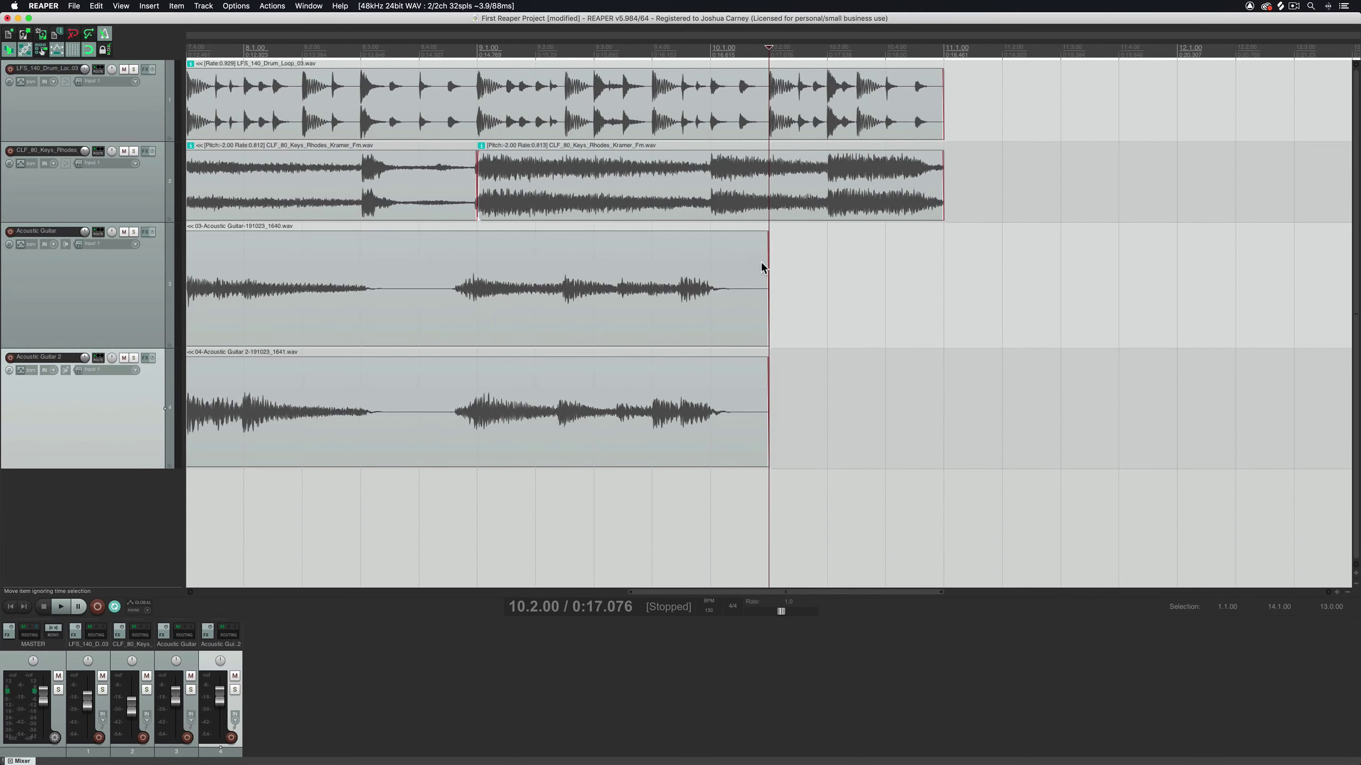
left_click_drag(767, 236, 732, 255)
left_click_drag(765, 364, 732, 373)
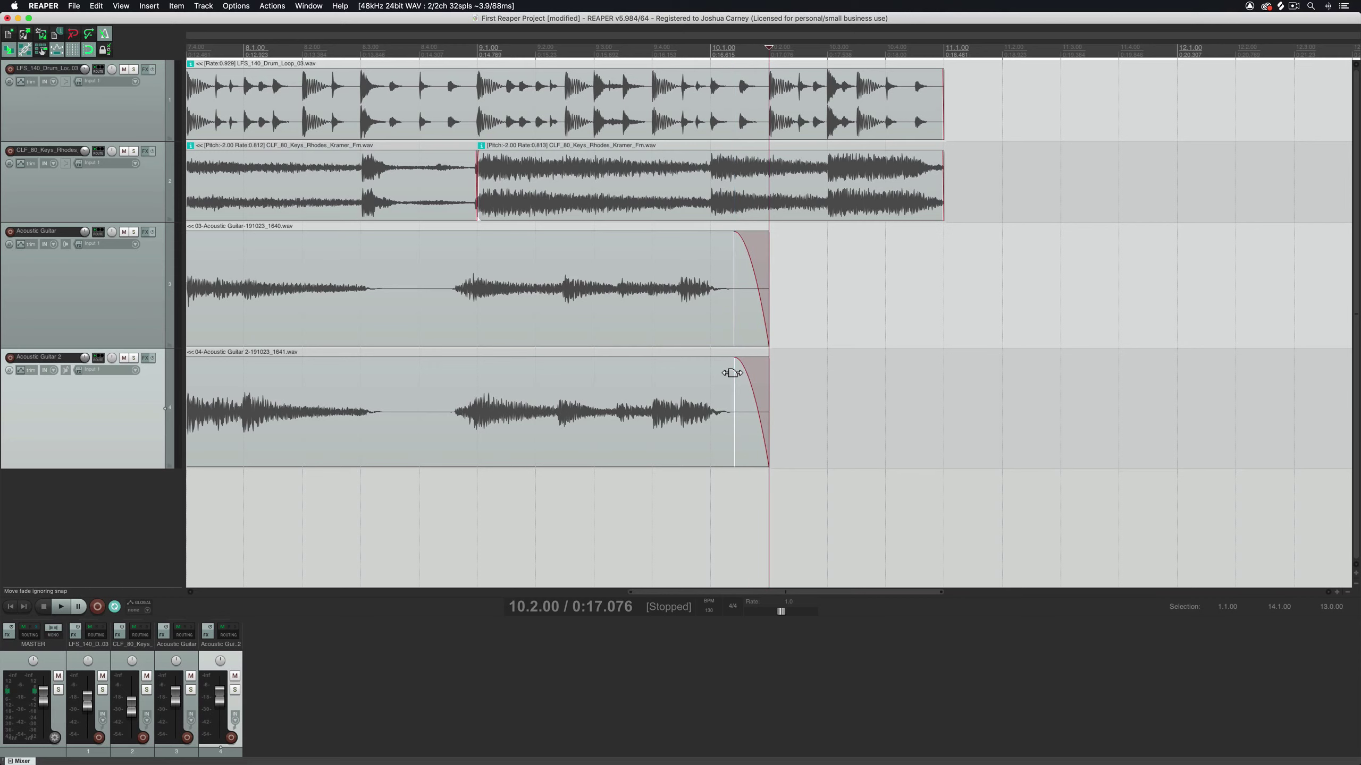
left_click_drag(597, 236, 624, 237)
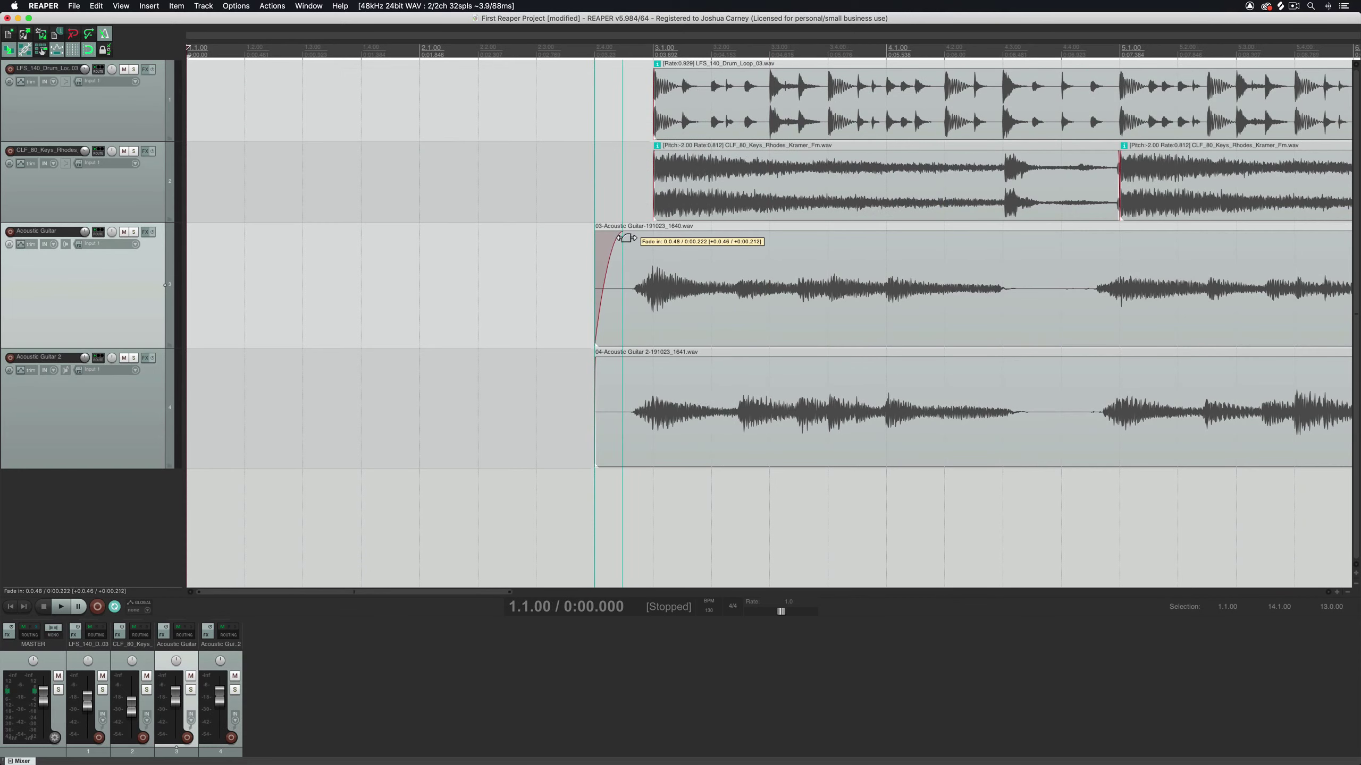
left_click_drag(595, 365, 625, 364)
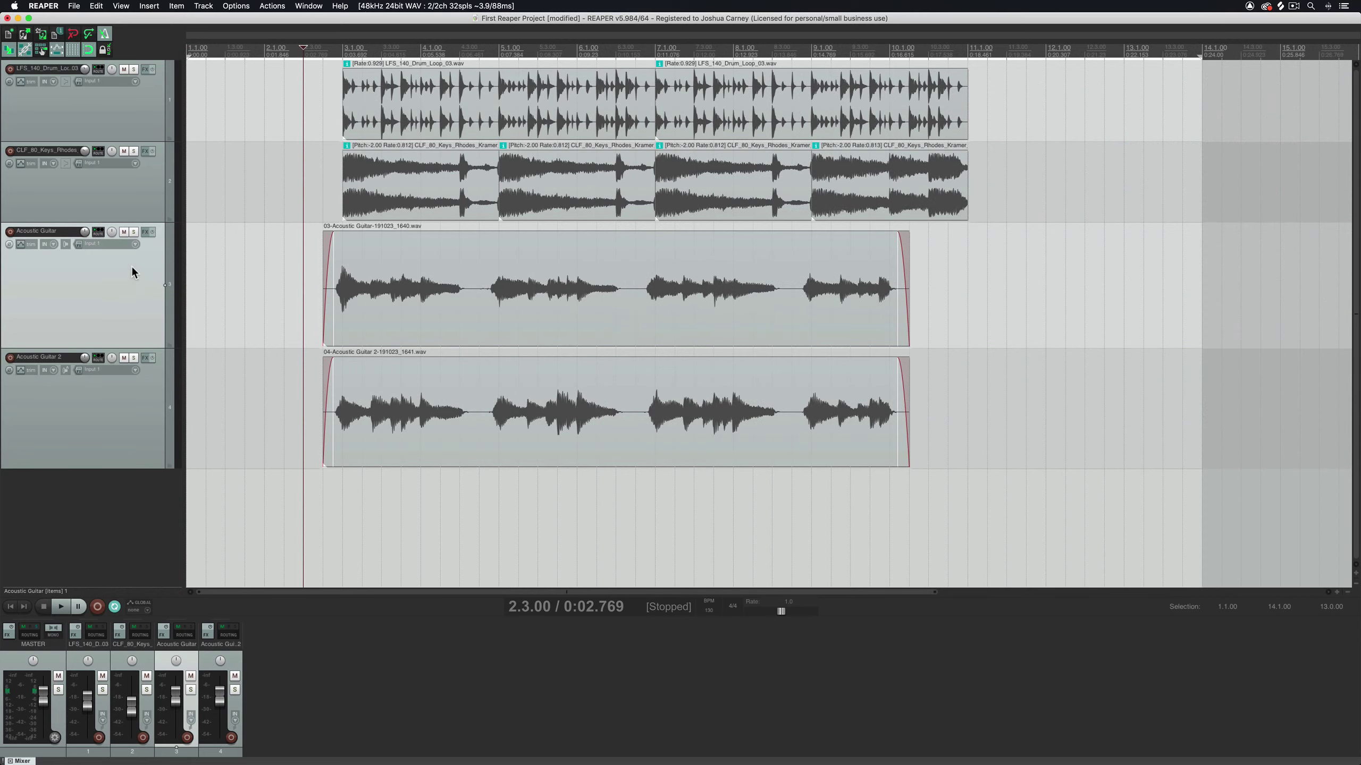
Step: Solo both acoustic guitar tracks and pan the first one to the left
left_click(134, 232)
left_click(134, 359)
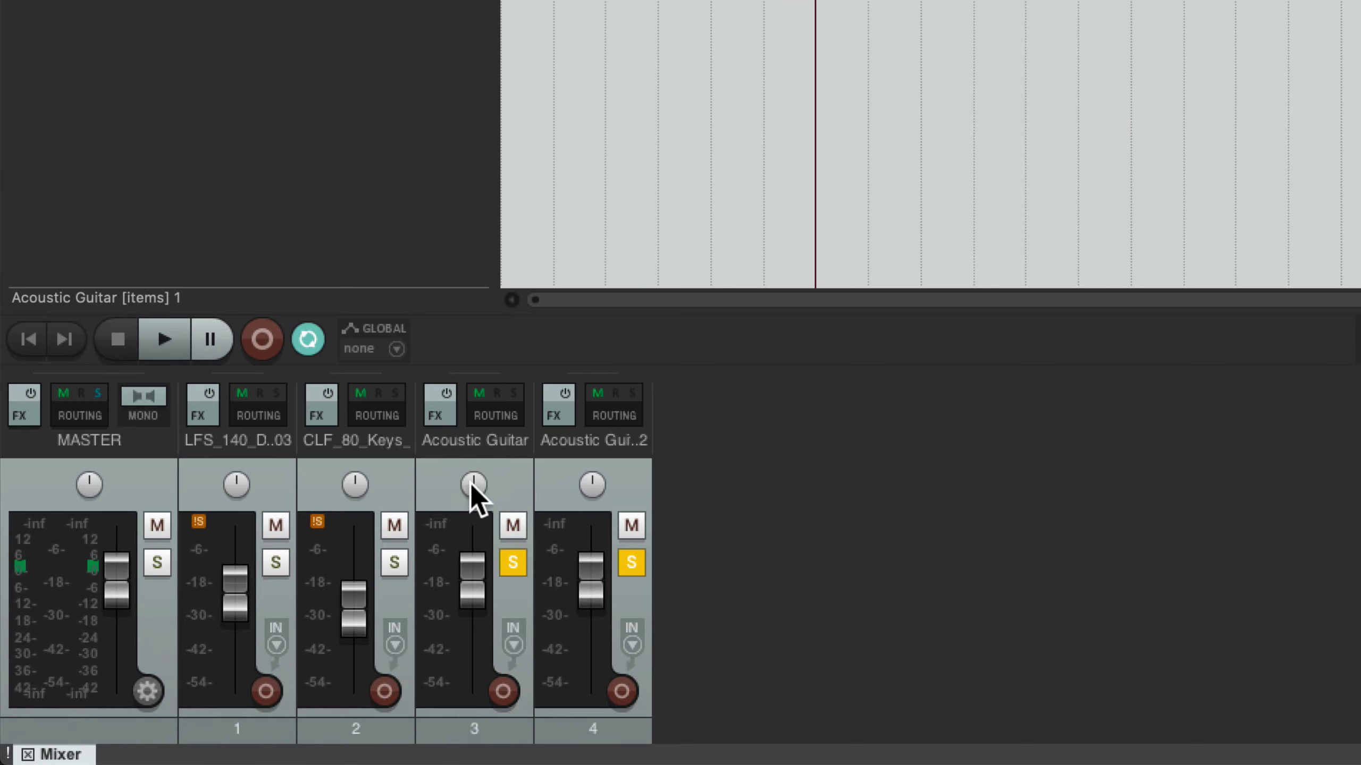
left_click_drag(471, 484, 471, 509)
double_click(472, 484)
Step: Pan Acoustic Guitar 2 to 81% right, readjust the first guitar's left pan, and play the two soloed guitars
mouse_move(599, 485)
left_mouse_down()
mouse_move(600, 472)
mouse_move(600, 486)
left_mouse_up()
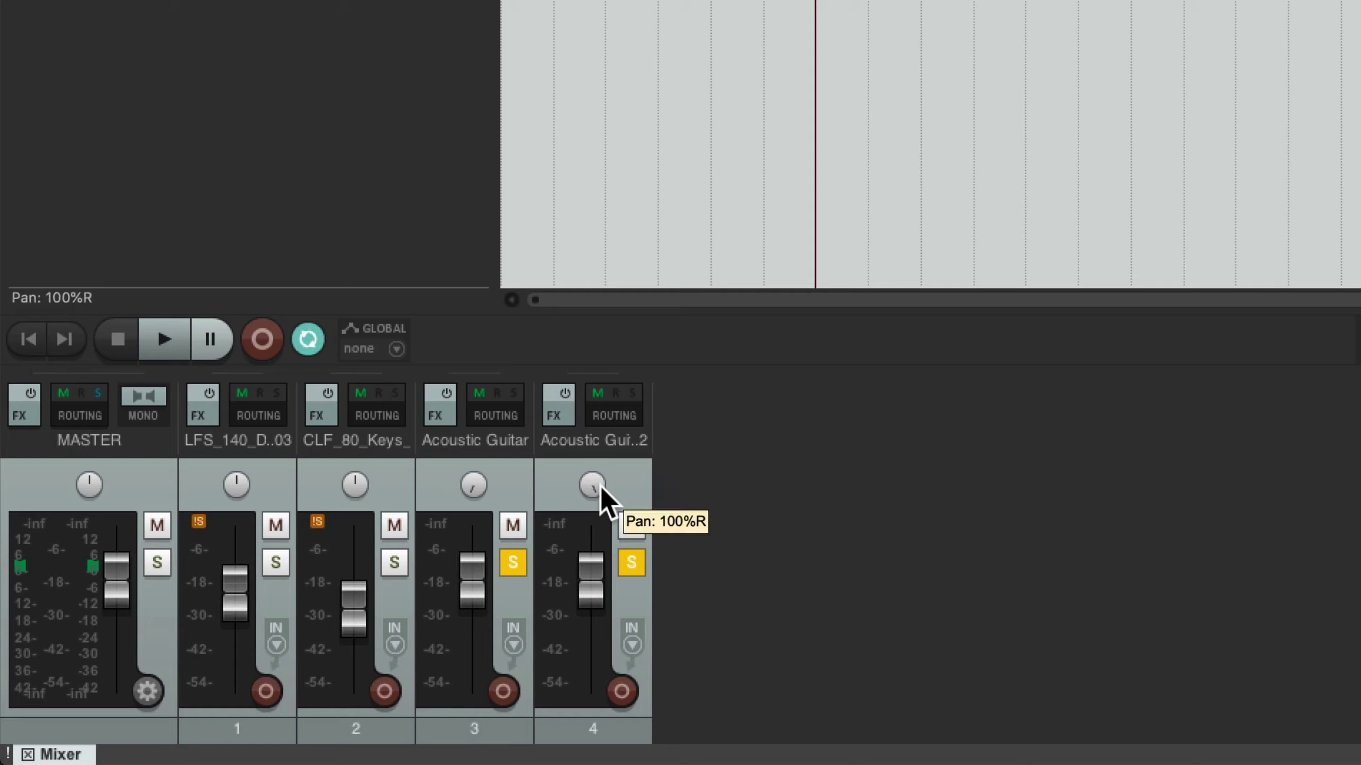
scroll(600, 486, "down", 1)
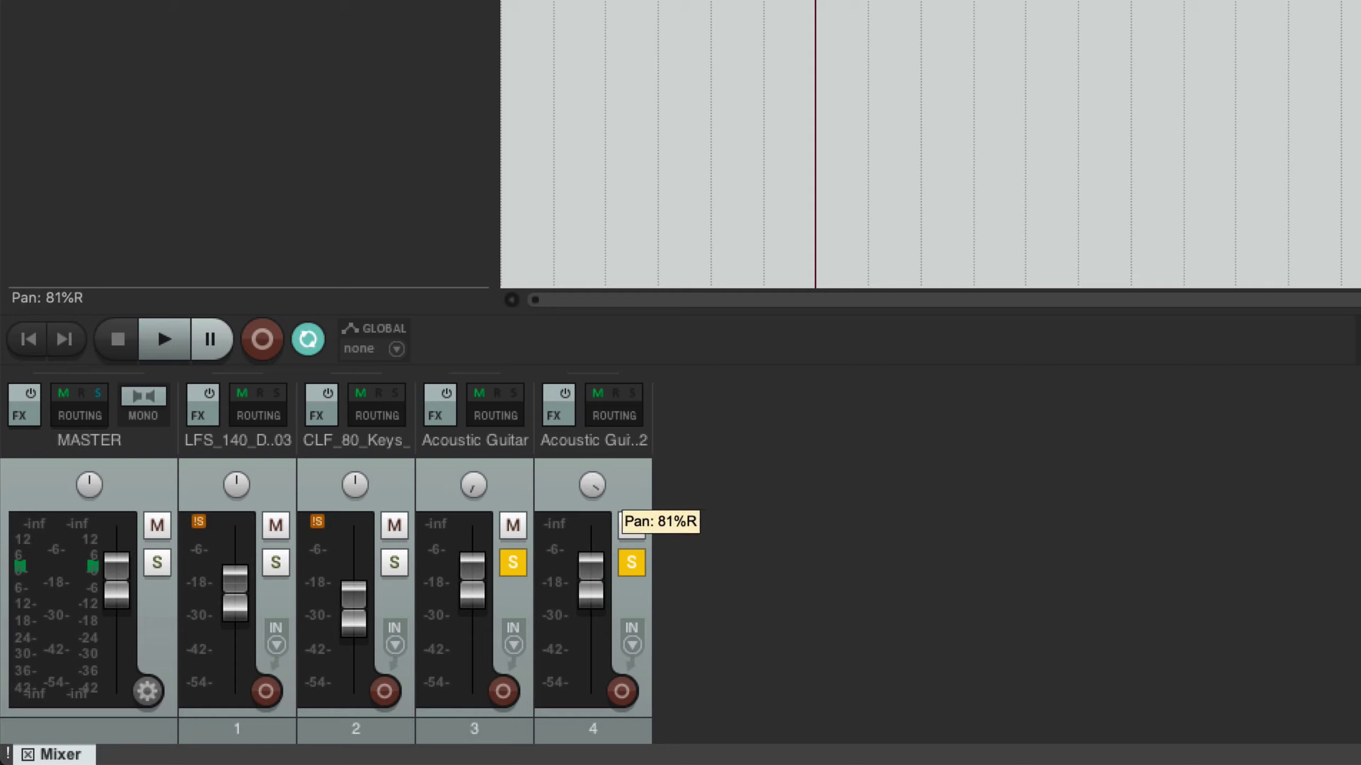
left_click_drag(472, 485, 472, 486)
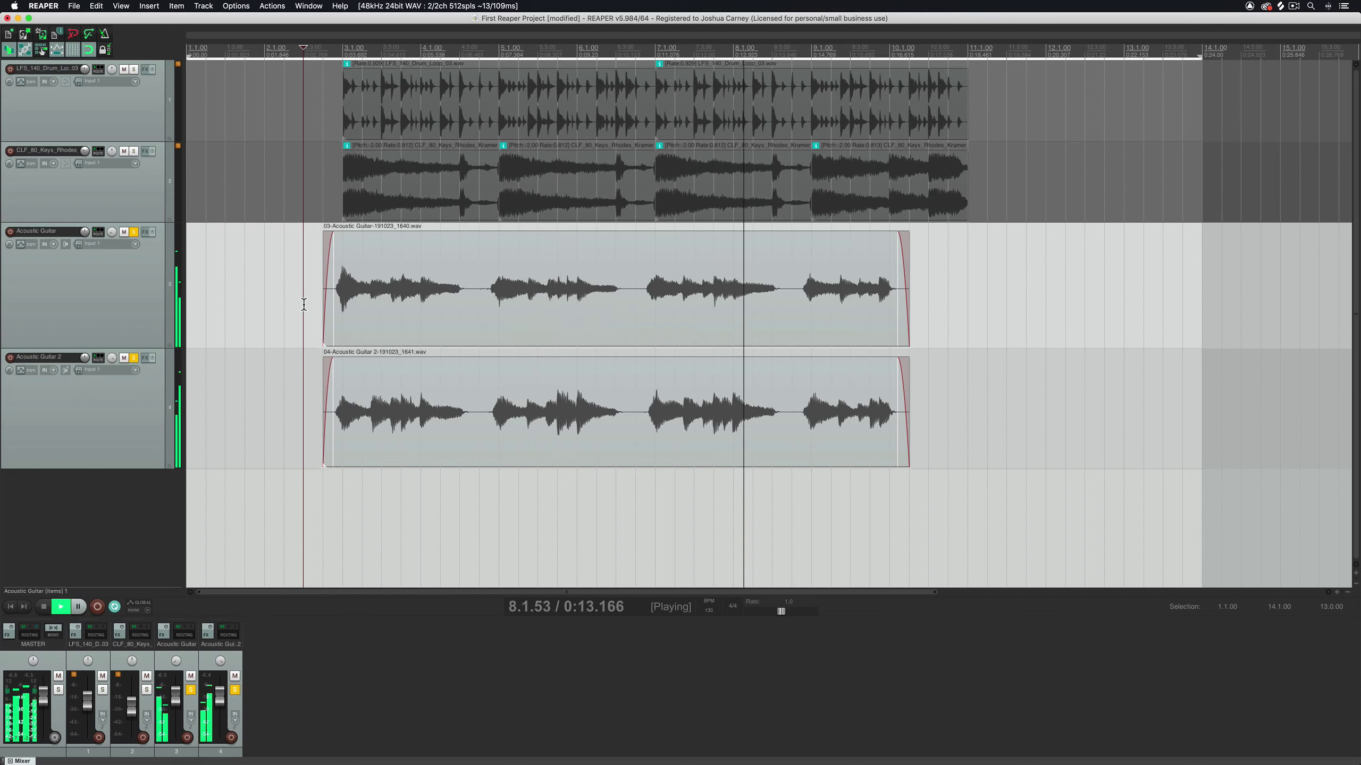
key("space")
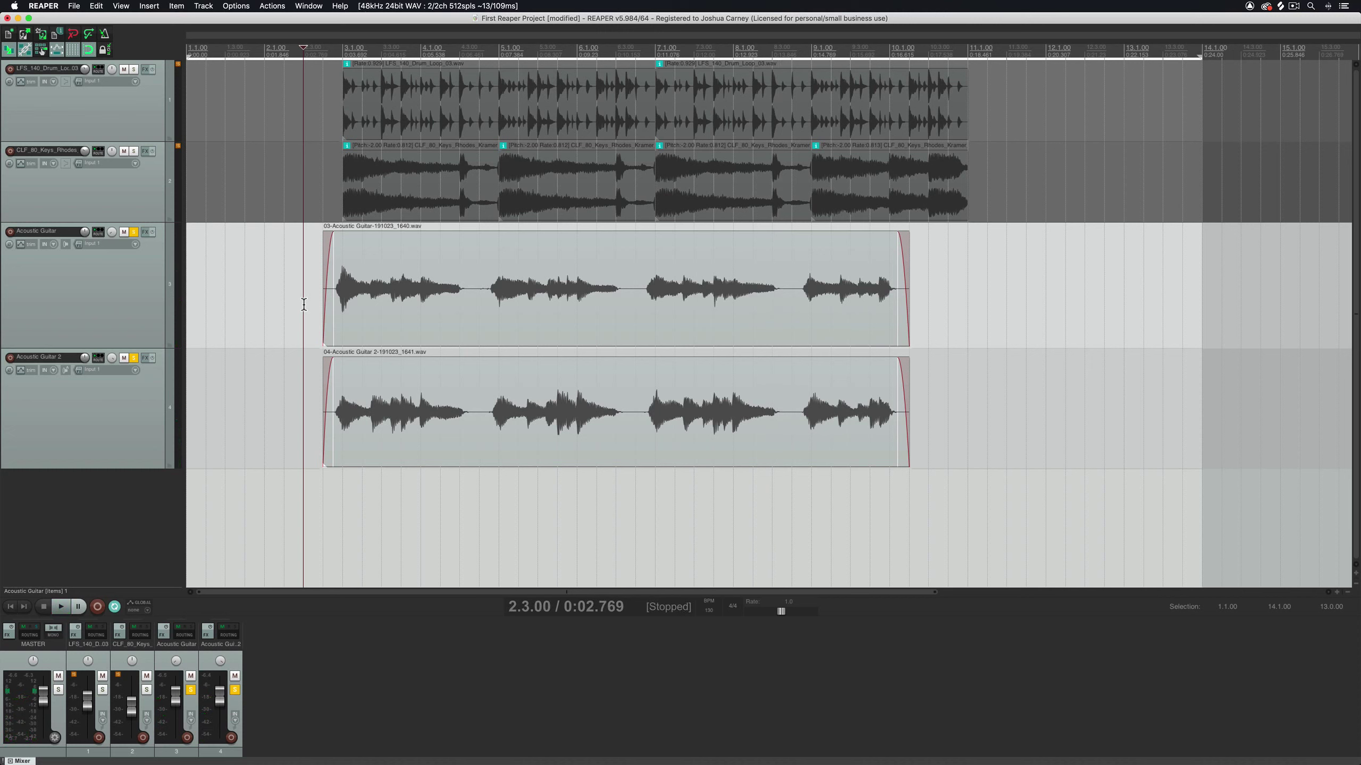
Step: Unsolo both guitar tracks and lower their volume faders slightly while playing the full mix
left_click(133, 233)
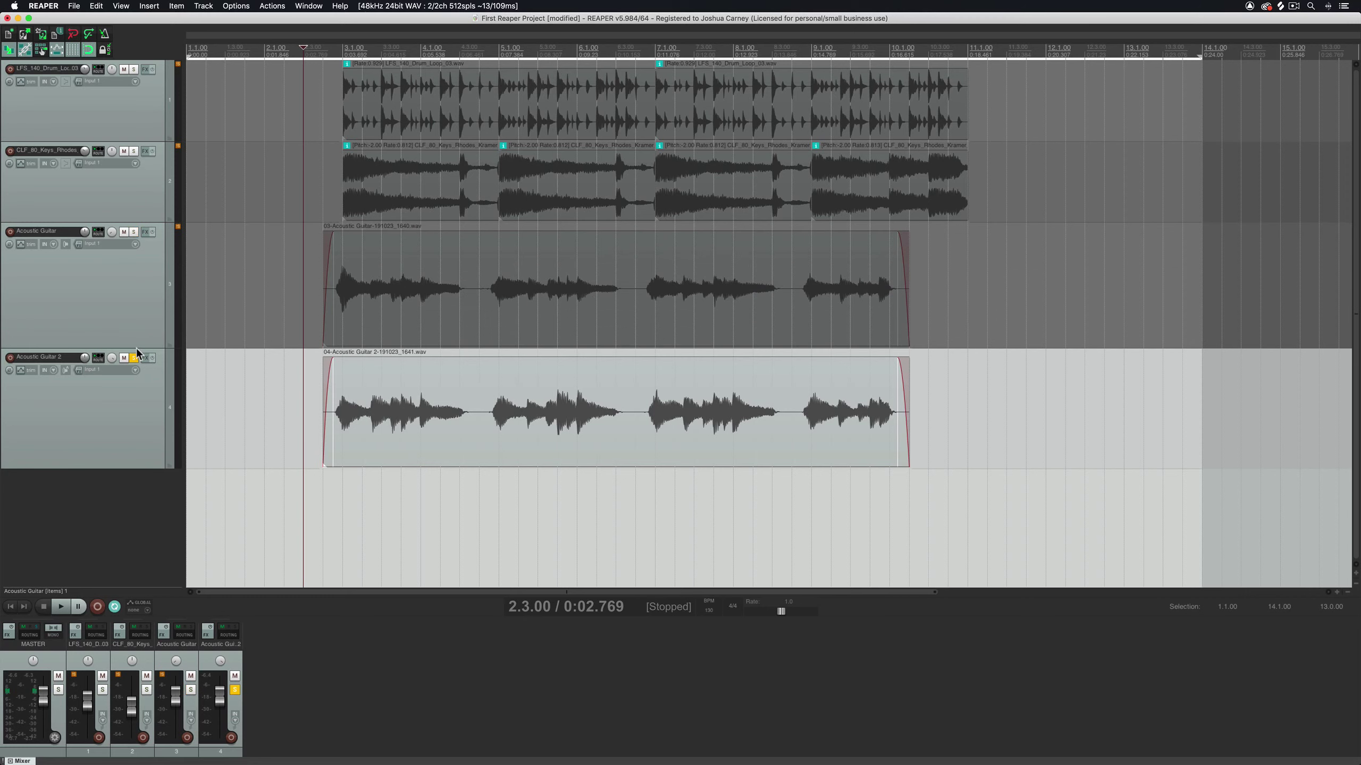
left_click(134, 357)
key("space")
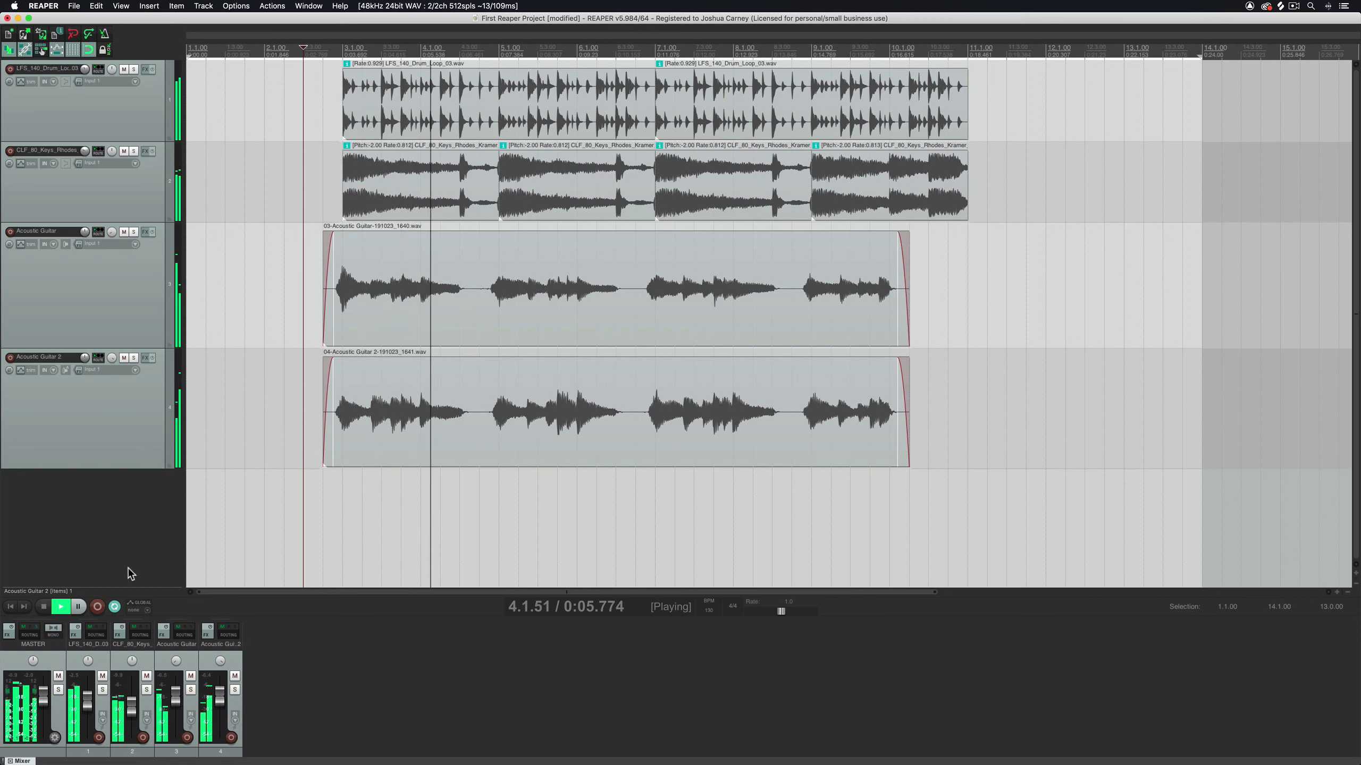
left_click_drag(177, 694, 223, 700)
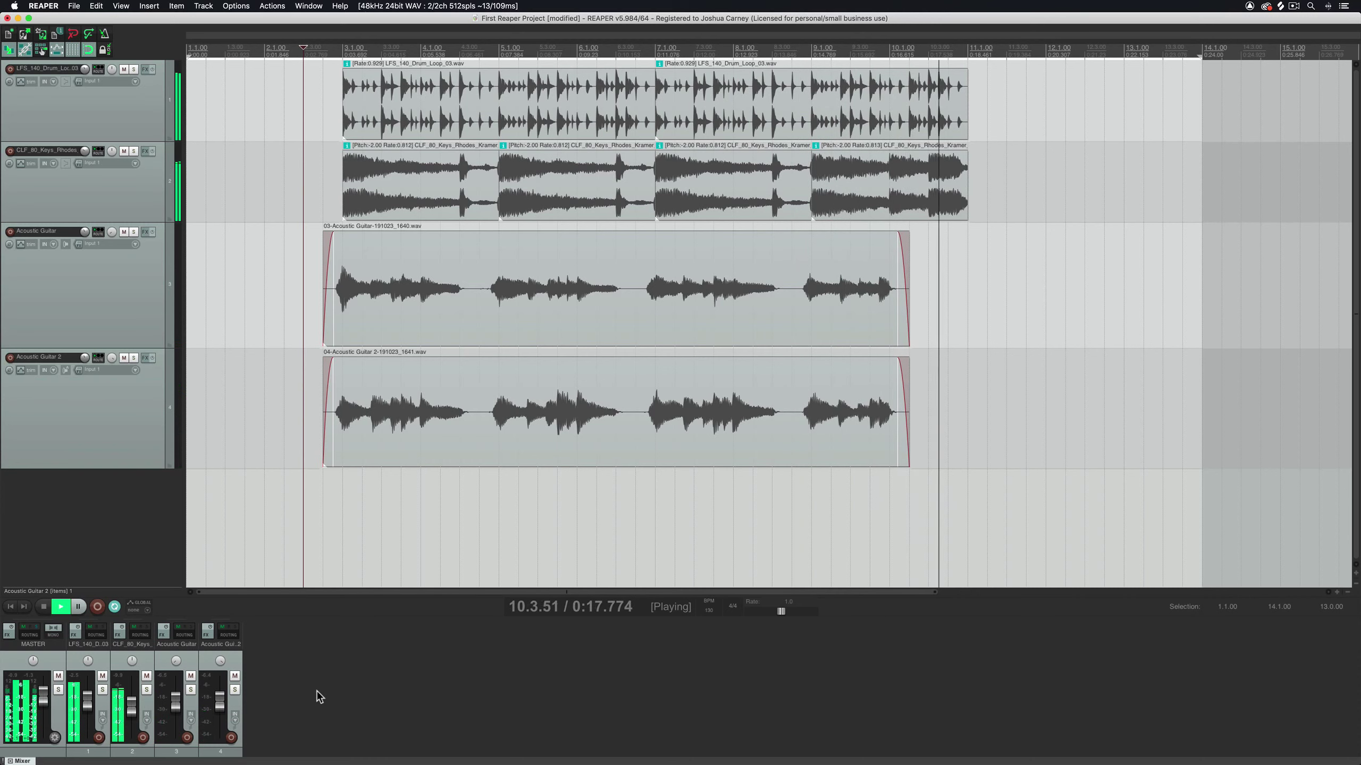
key("space")
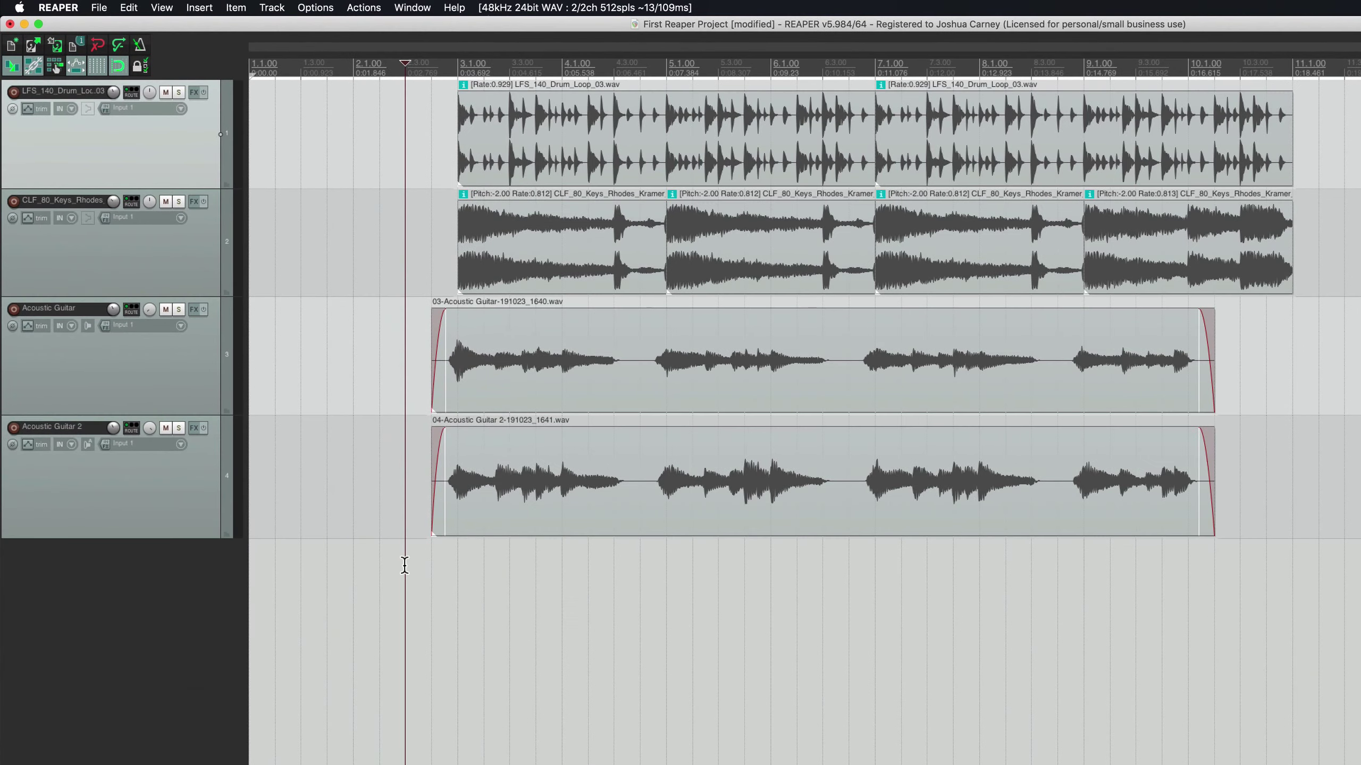
Step: Insert the AUi Cheeze Machine 2 virtual instrument on a new track and close its plugin window
left_click(280, 6)
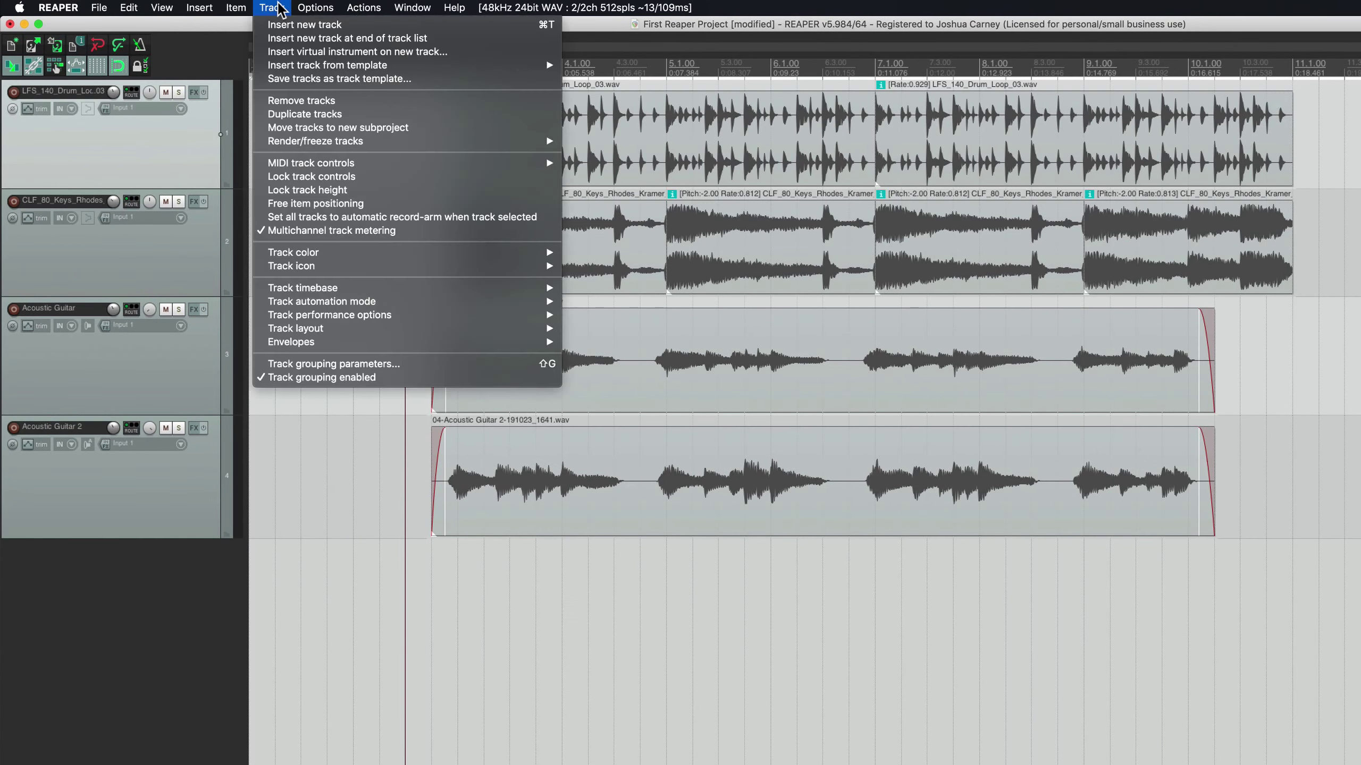
left_click(470, 52)
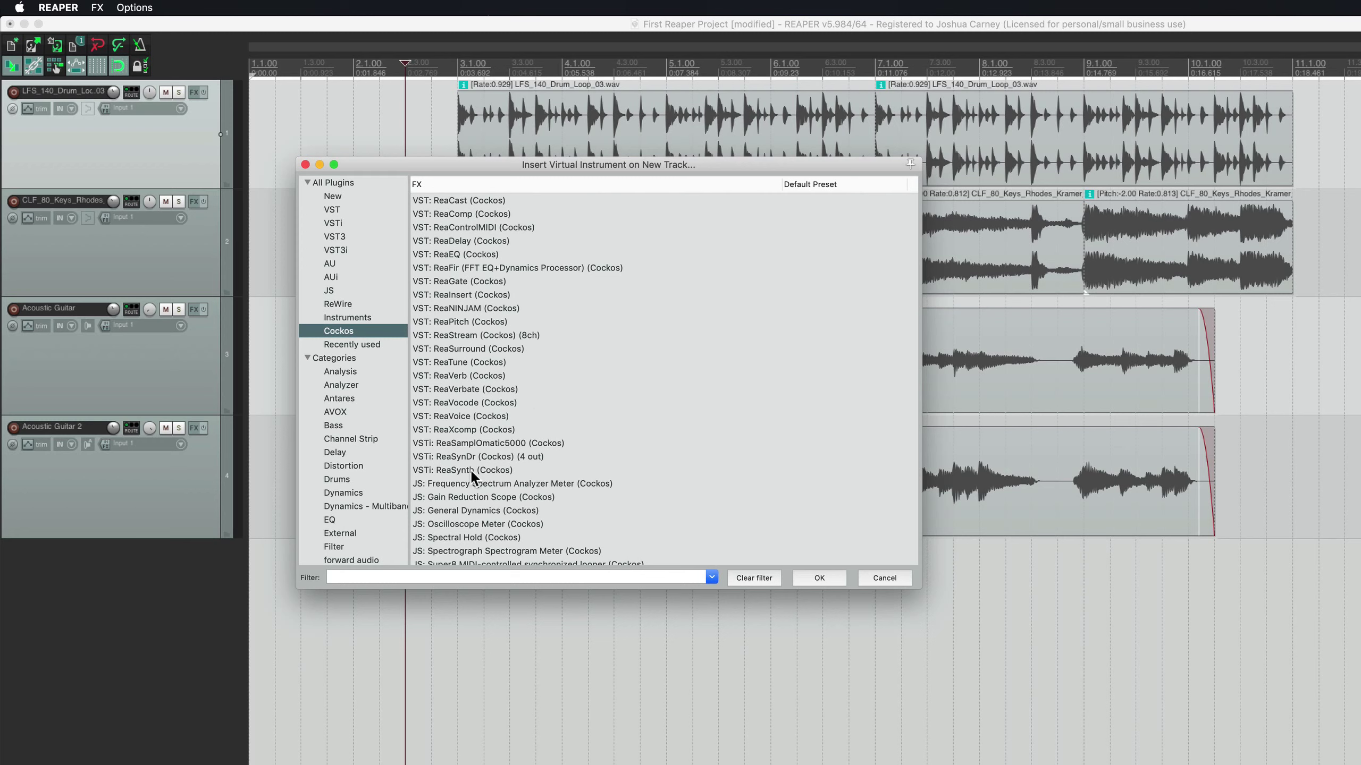
left_click(391, 318)
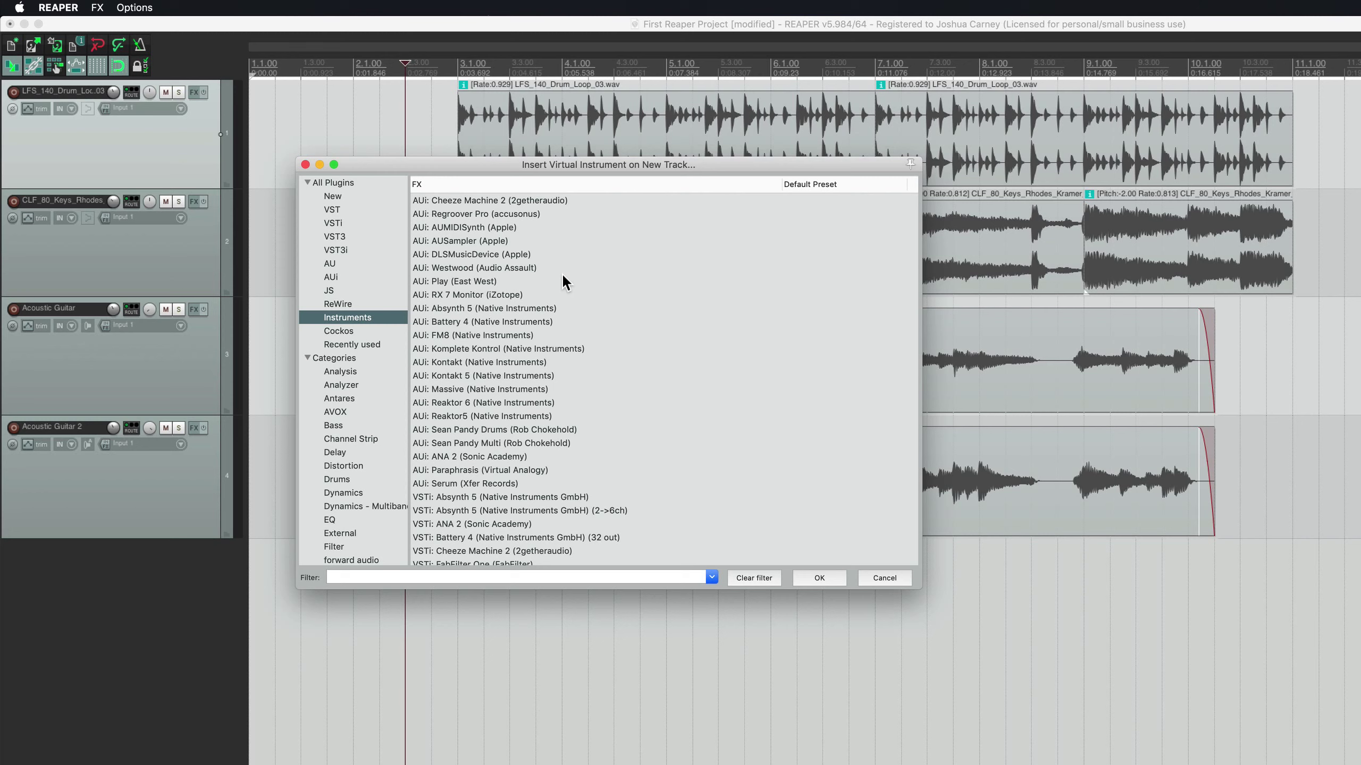
left_click(572, 200)
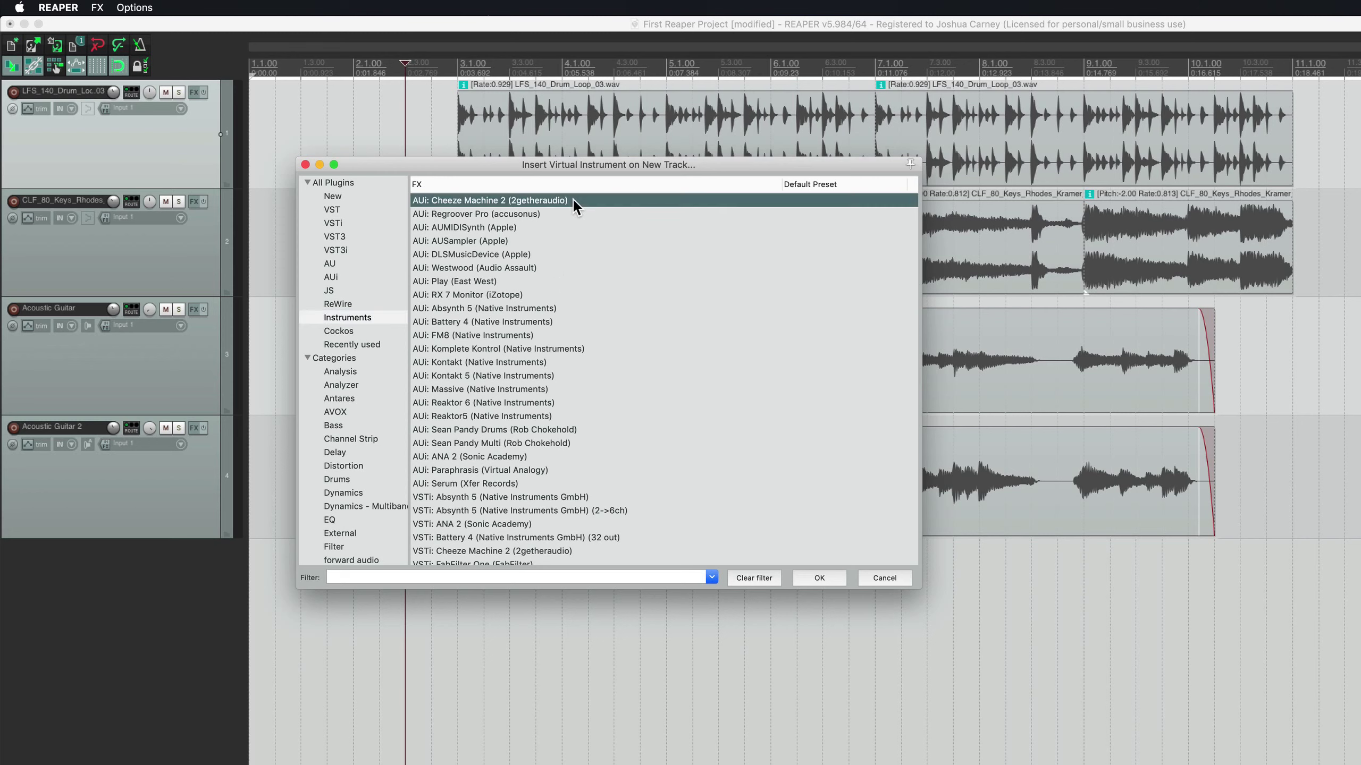
double_click(479, 200)
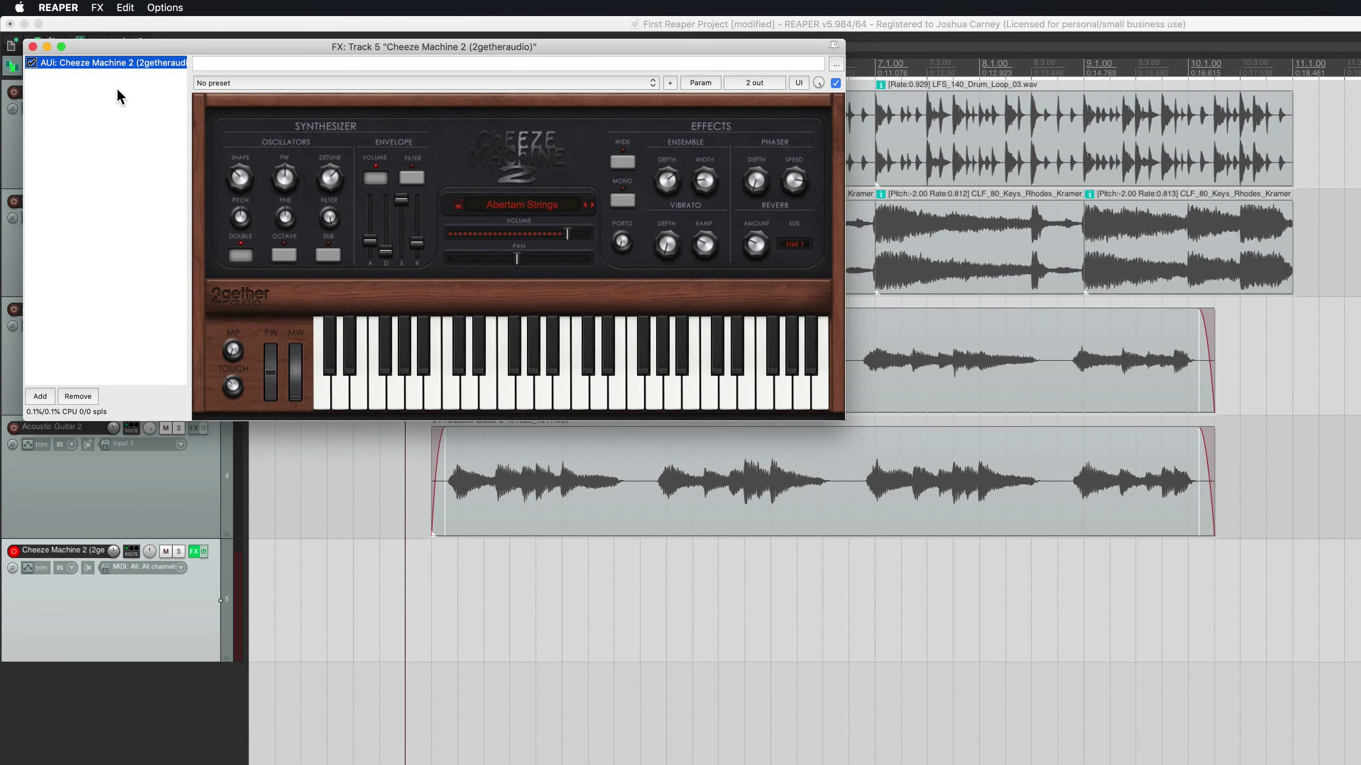
left_click(31, 47)
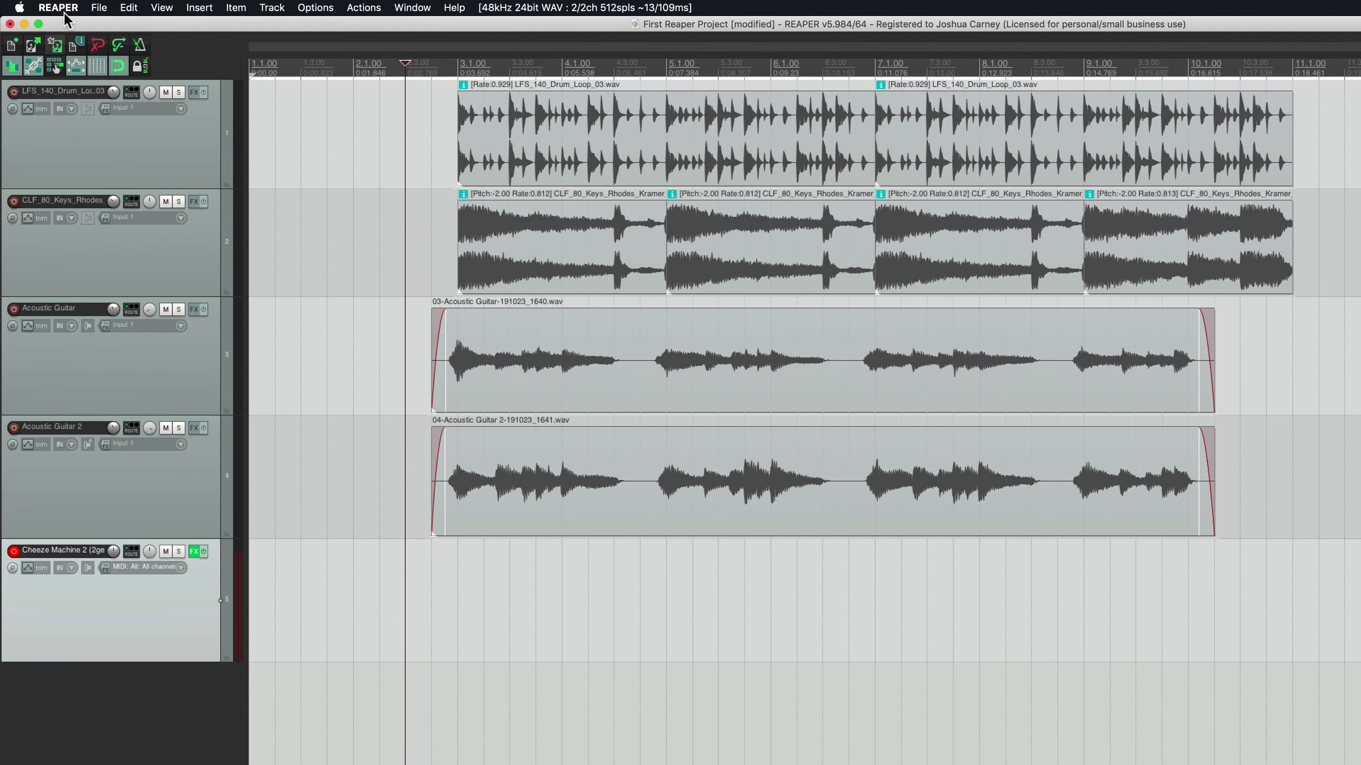
Step: Check in the preferences that both Launchkey MK2 25 MIDI inputs are enabled
left_click(58, 8)
left_click(60, 47)
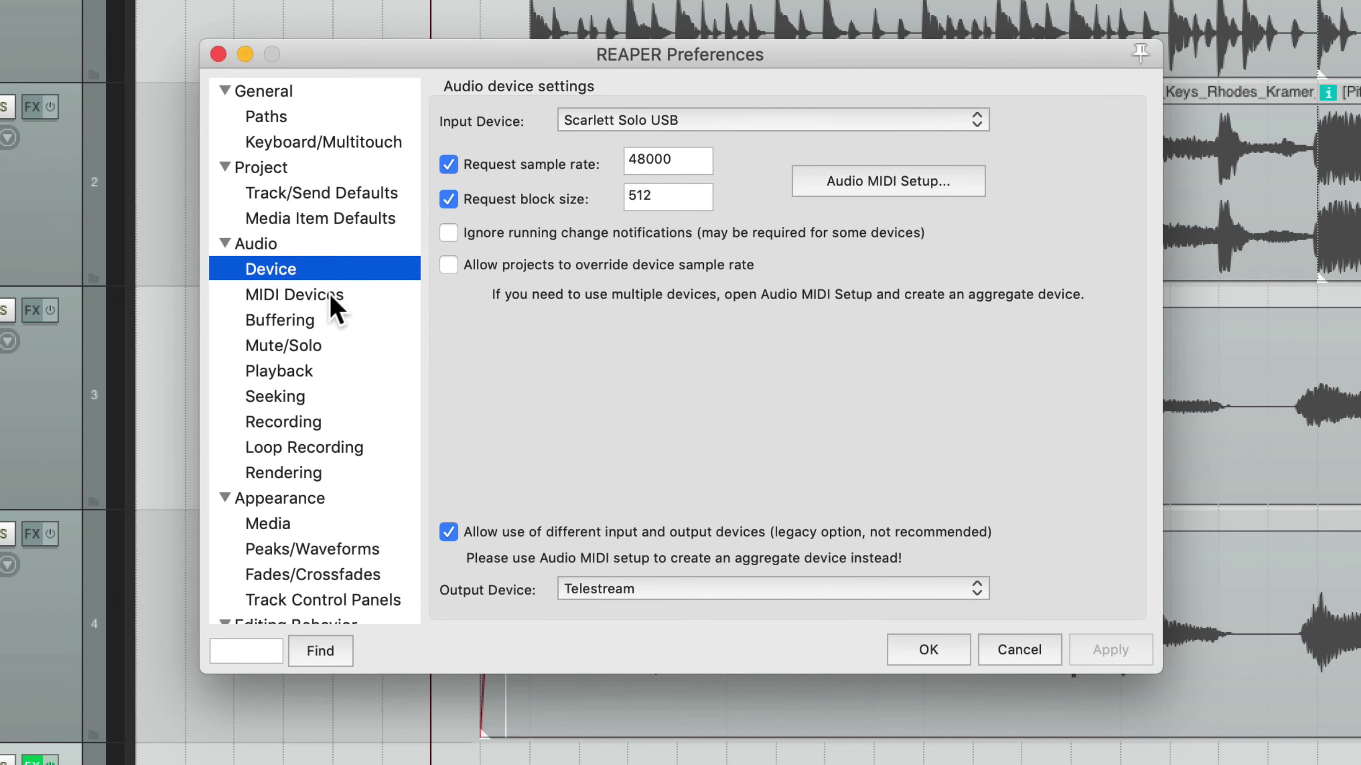
left_click(330, 293)
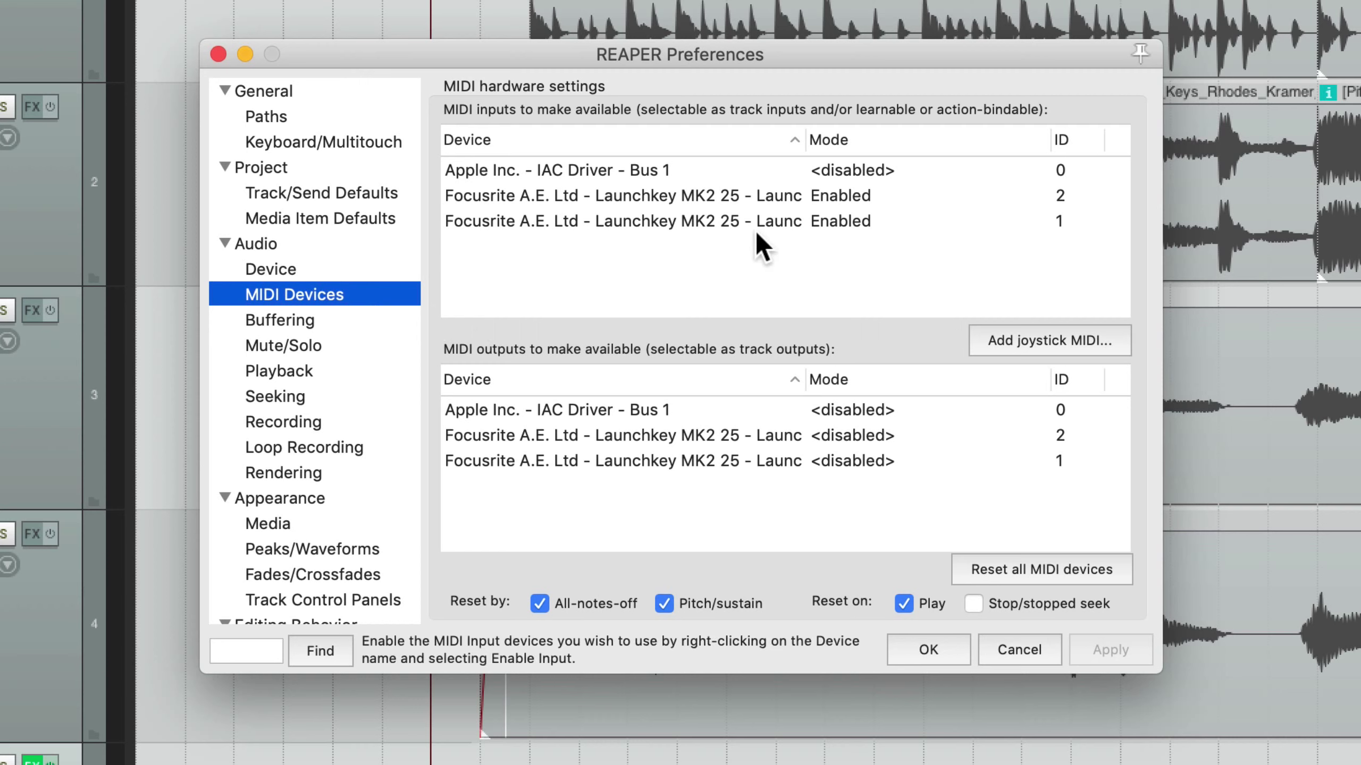
left_click(884, 196)
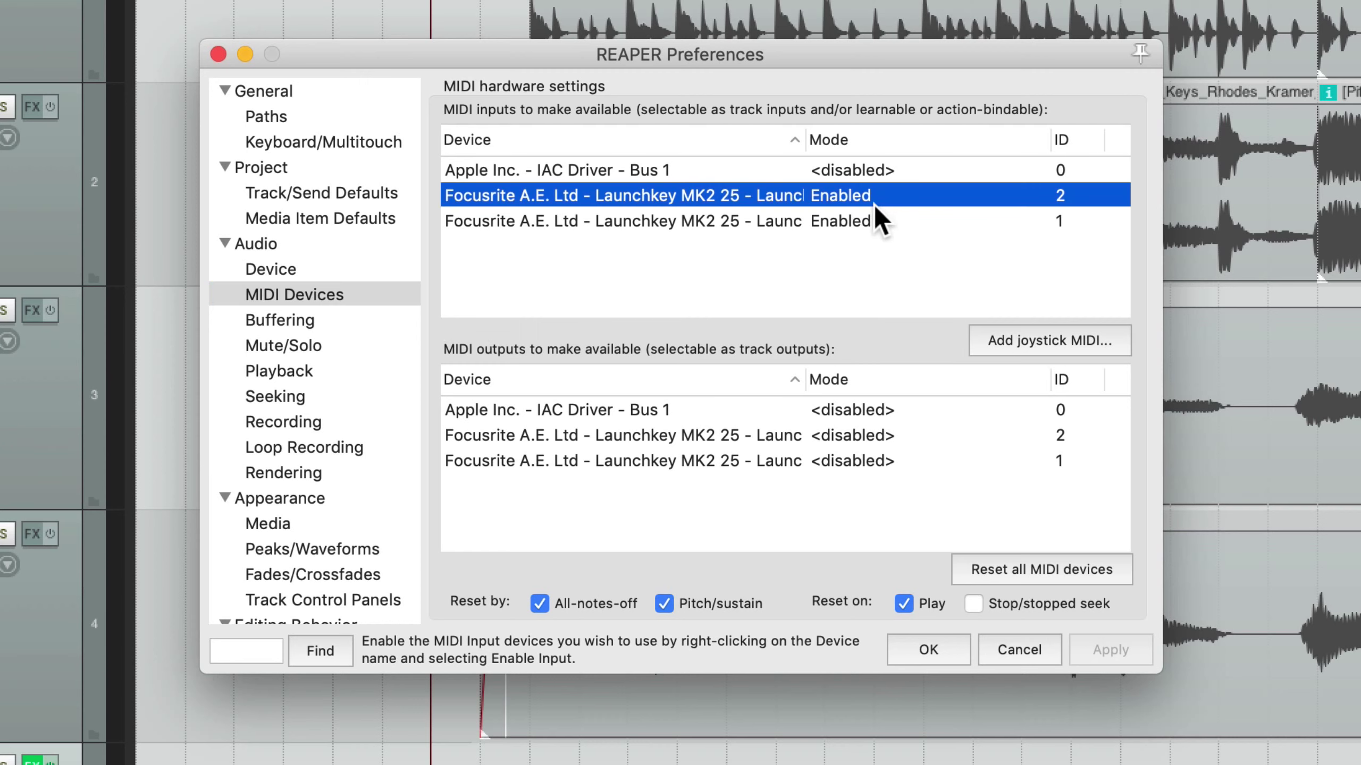
left_click(868, 218)
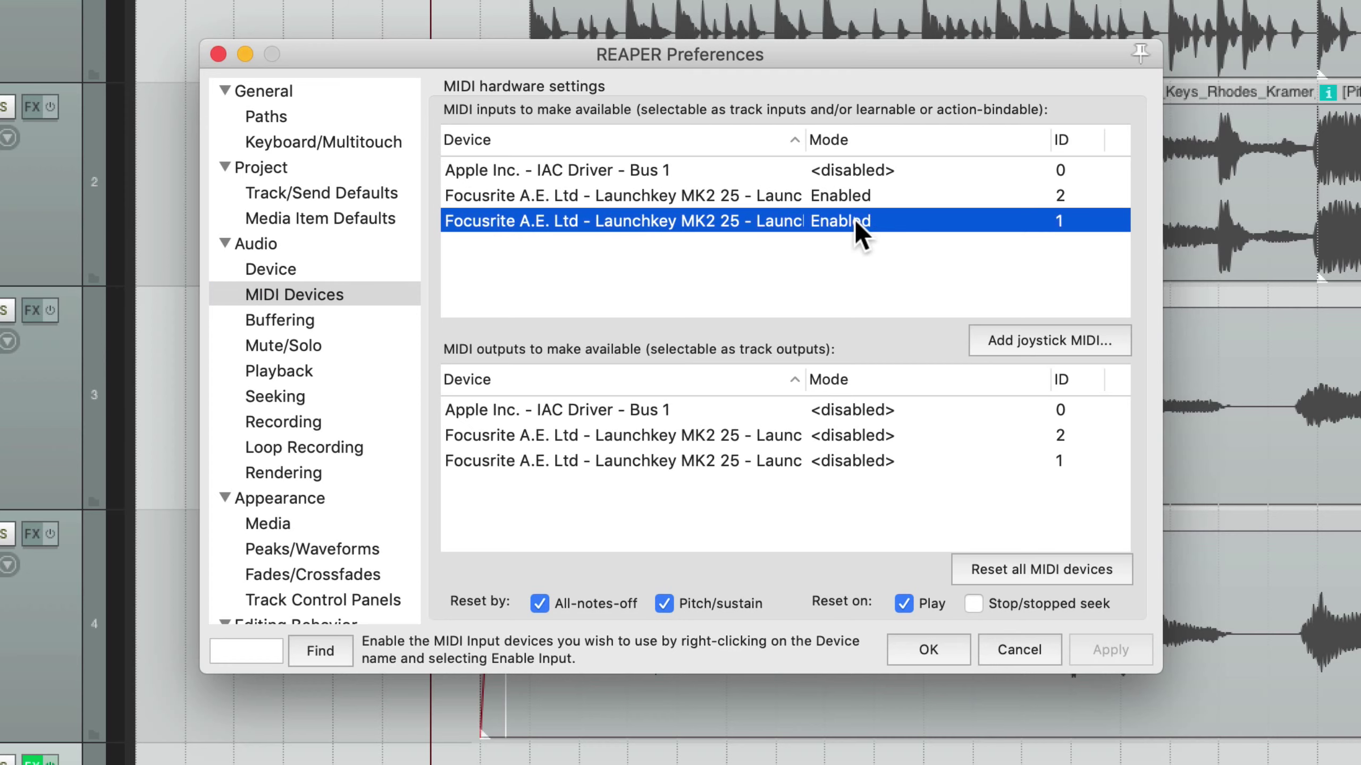
left_click(871, 196)
right_click(872, 196)
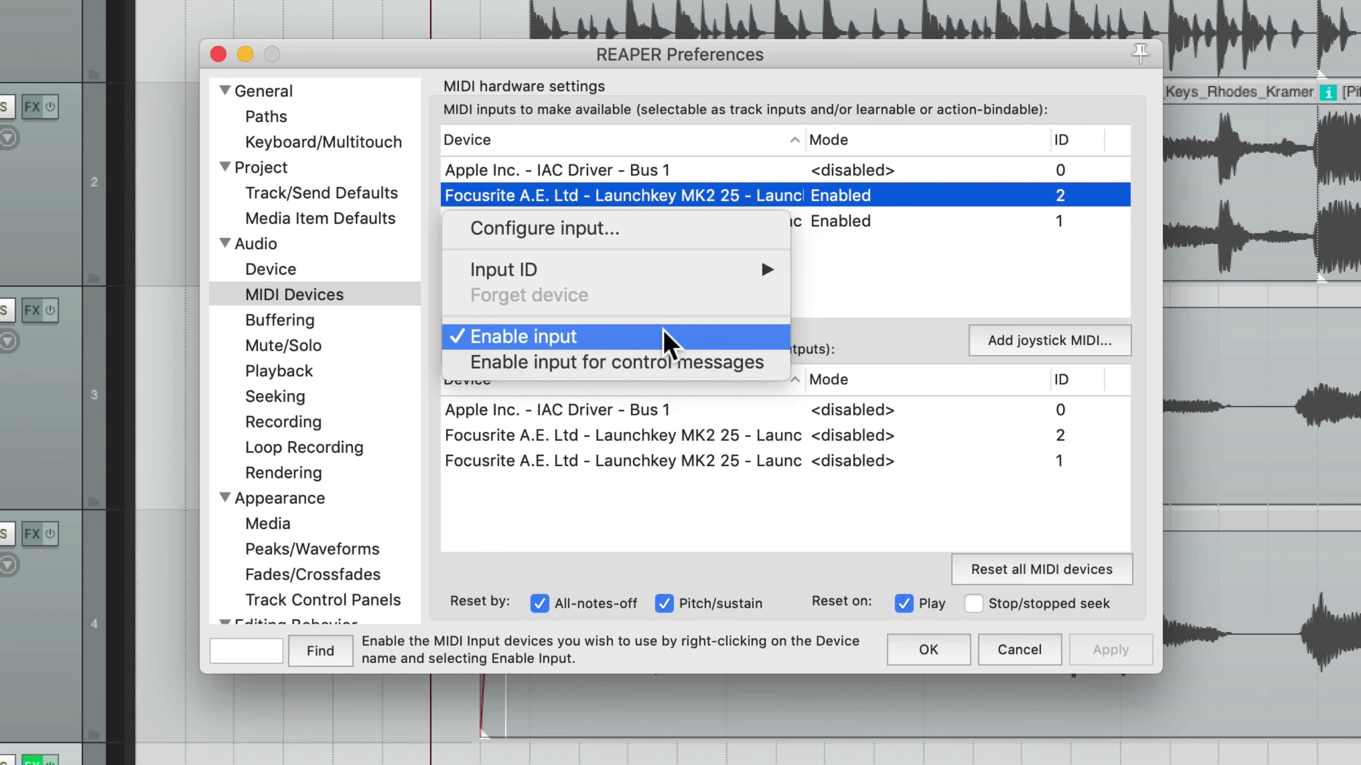
left_click(848, 194)
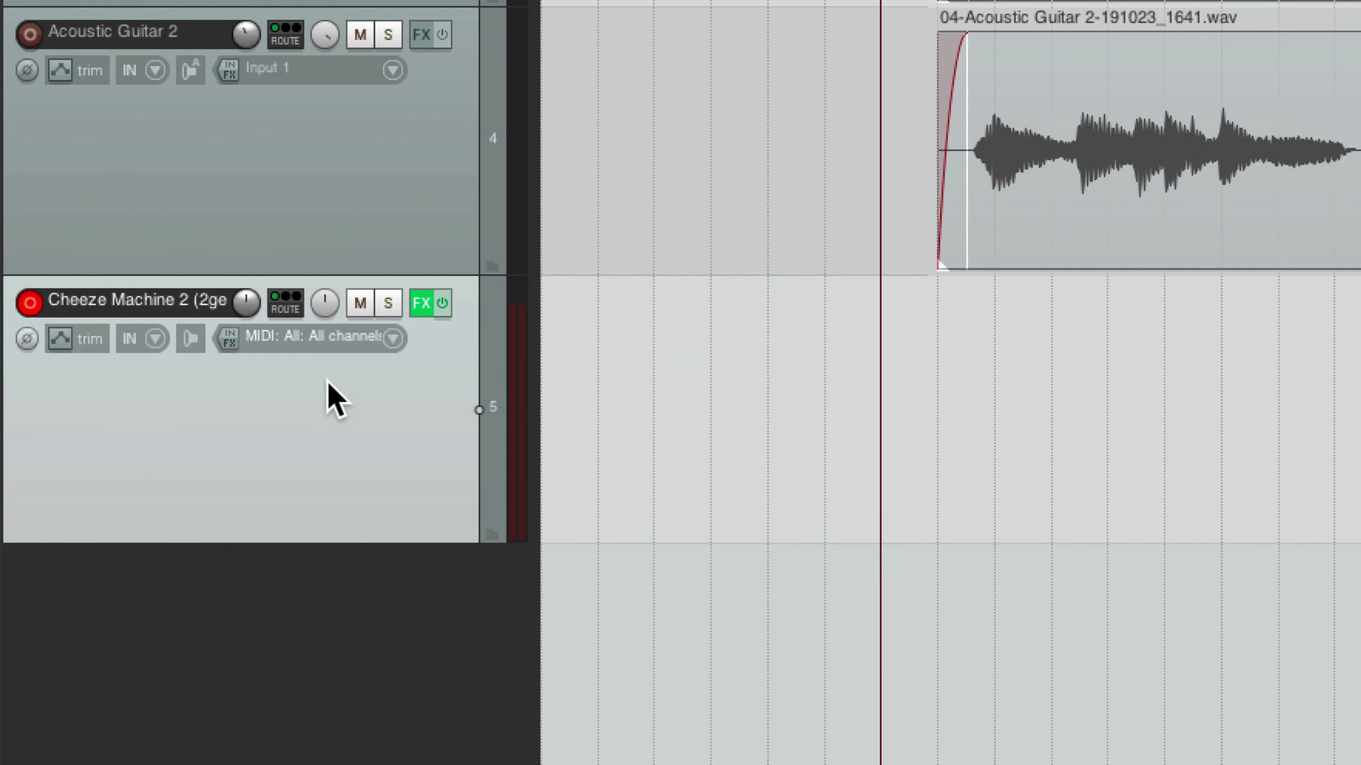
Step: Review the Cheeze Machine 2 track's MIDI input choices and record a MIDI part on it from measure 2 through the end of the loops
left_click(392, 338)
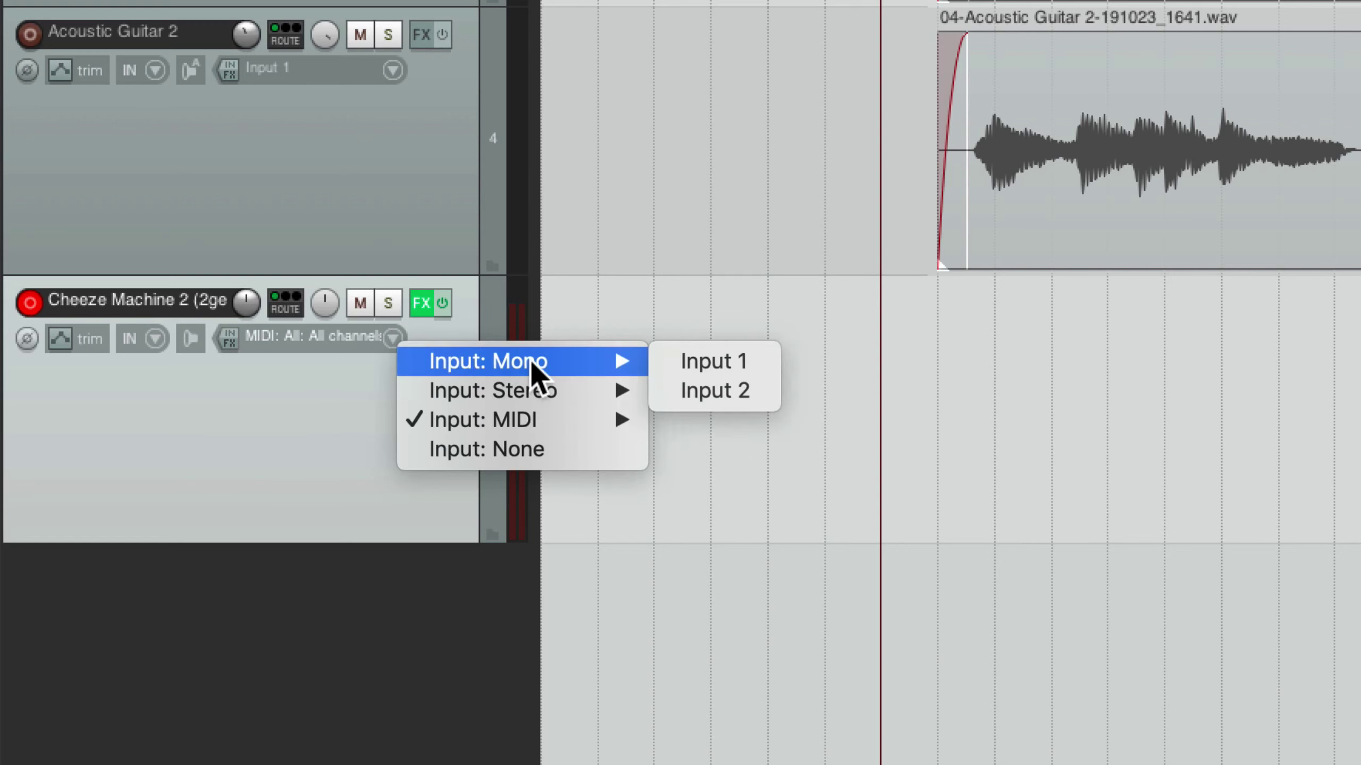
mouse_move(540, 420)
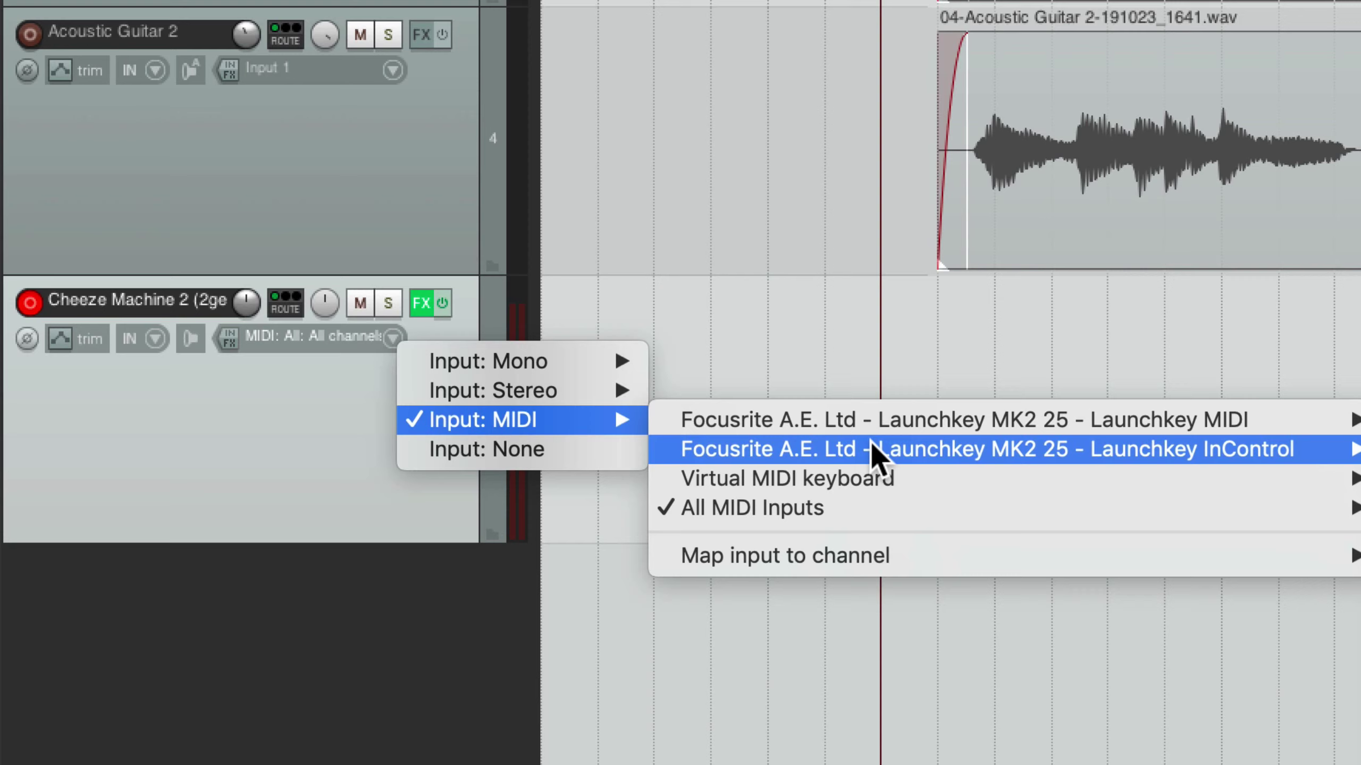
left_click(28, 303)
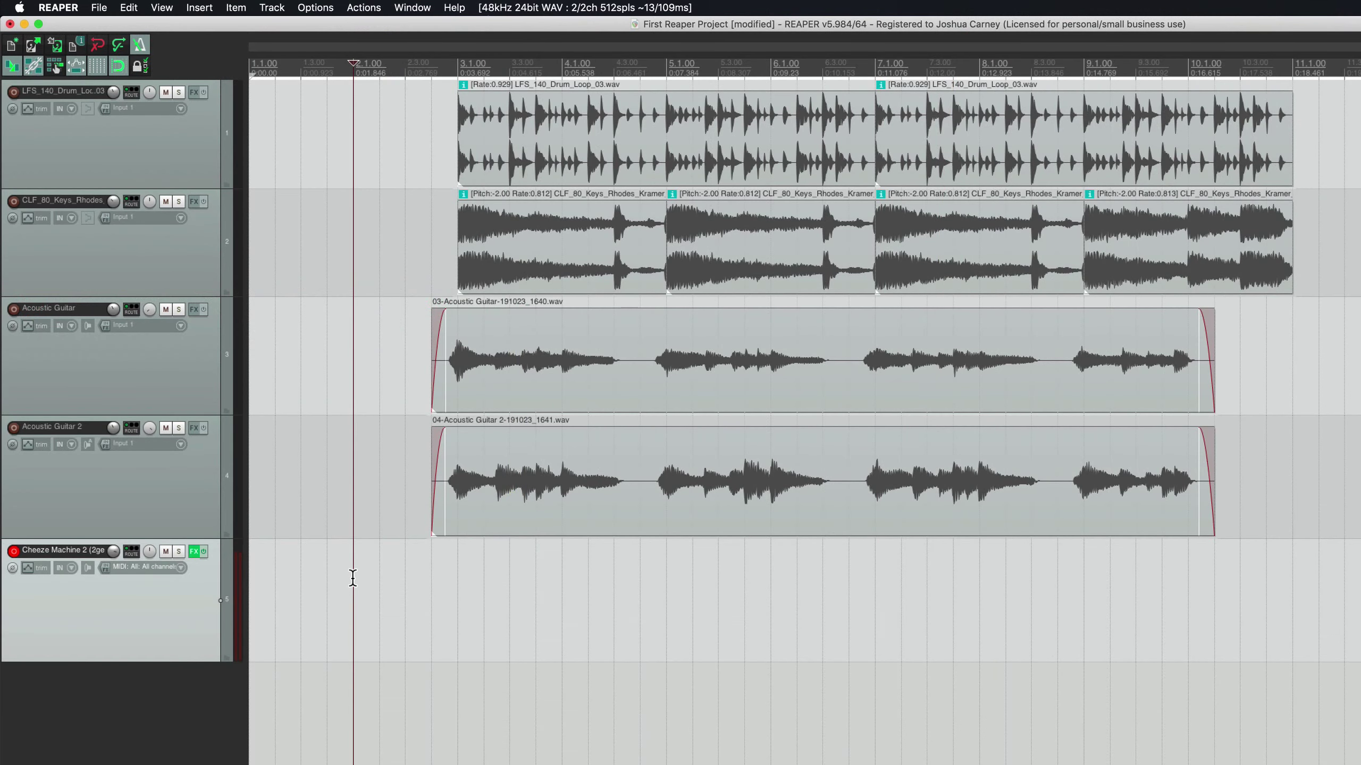
key("super+r")
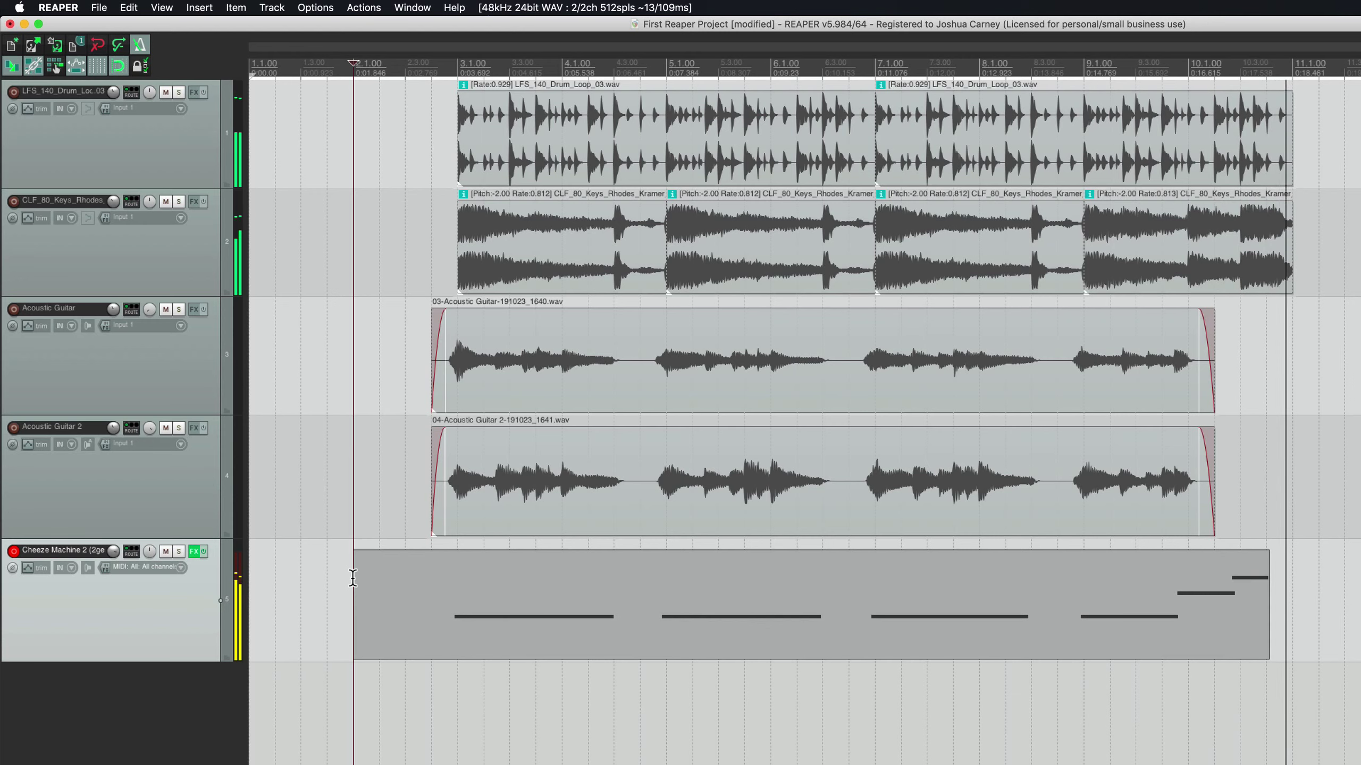
key("space")
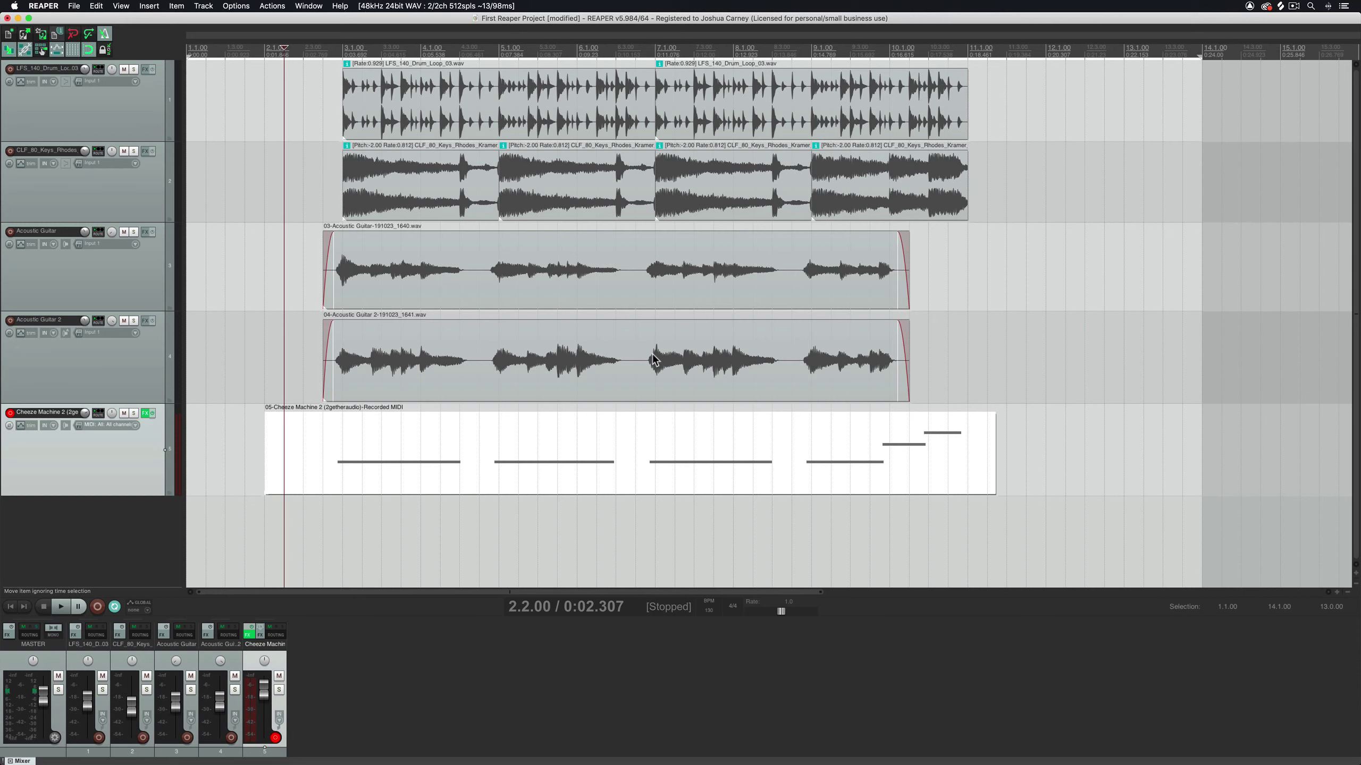
Step: Open the recorded Cheeze Machine 2 item in the MIDI editor and set the grid to 1/4
double_click(611, 434)
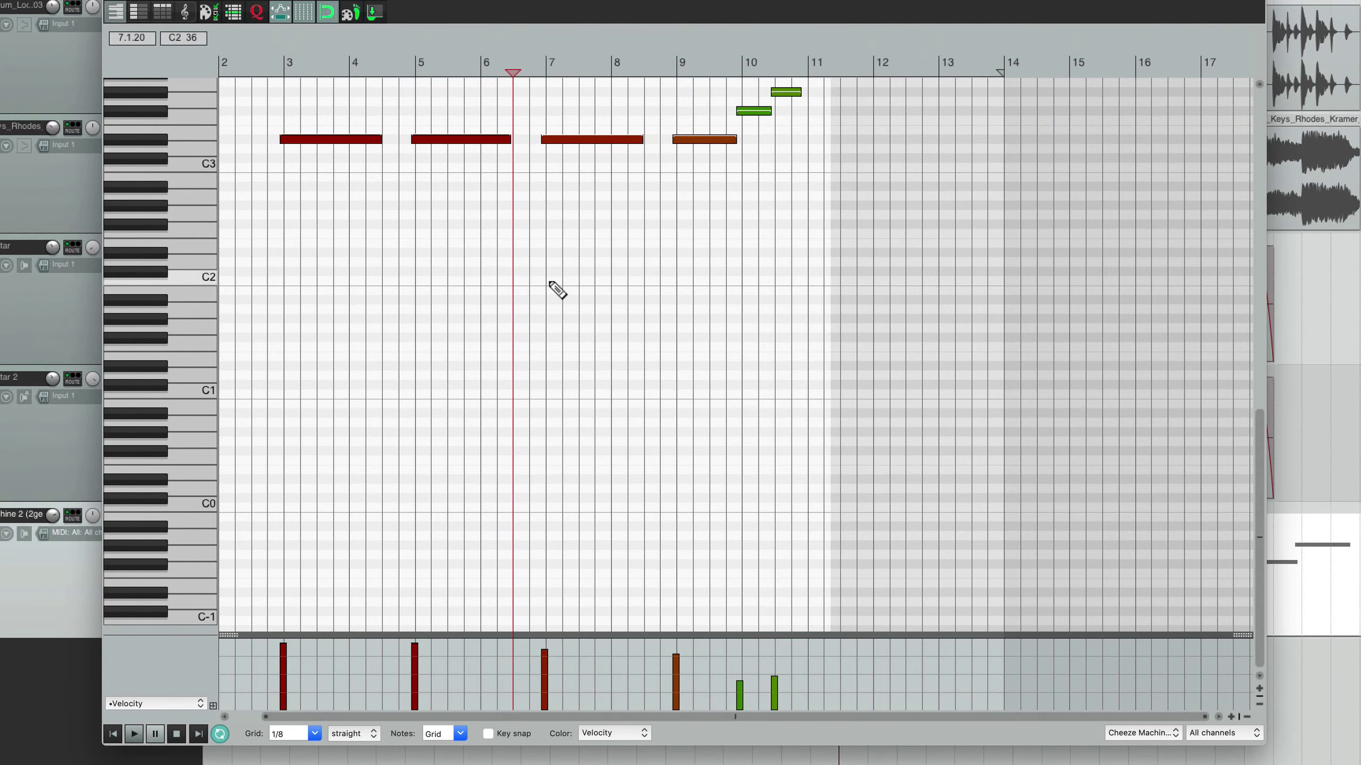
scroll(557, 289, "up", 2)
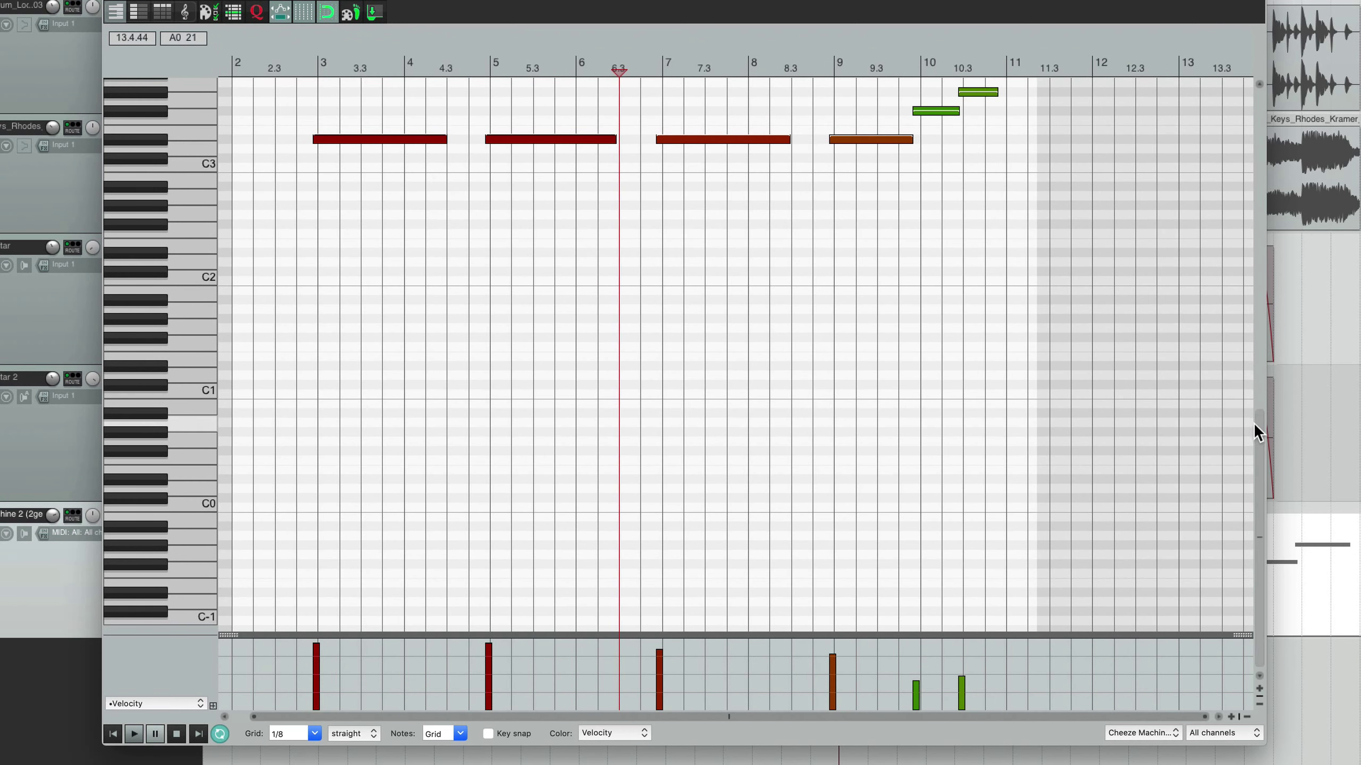
left_click_drag(1253, 423, 1252, 384)
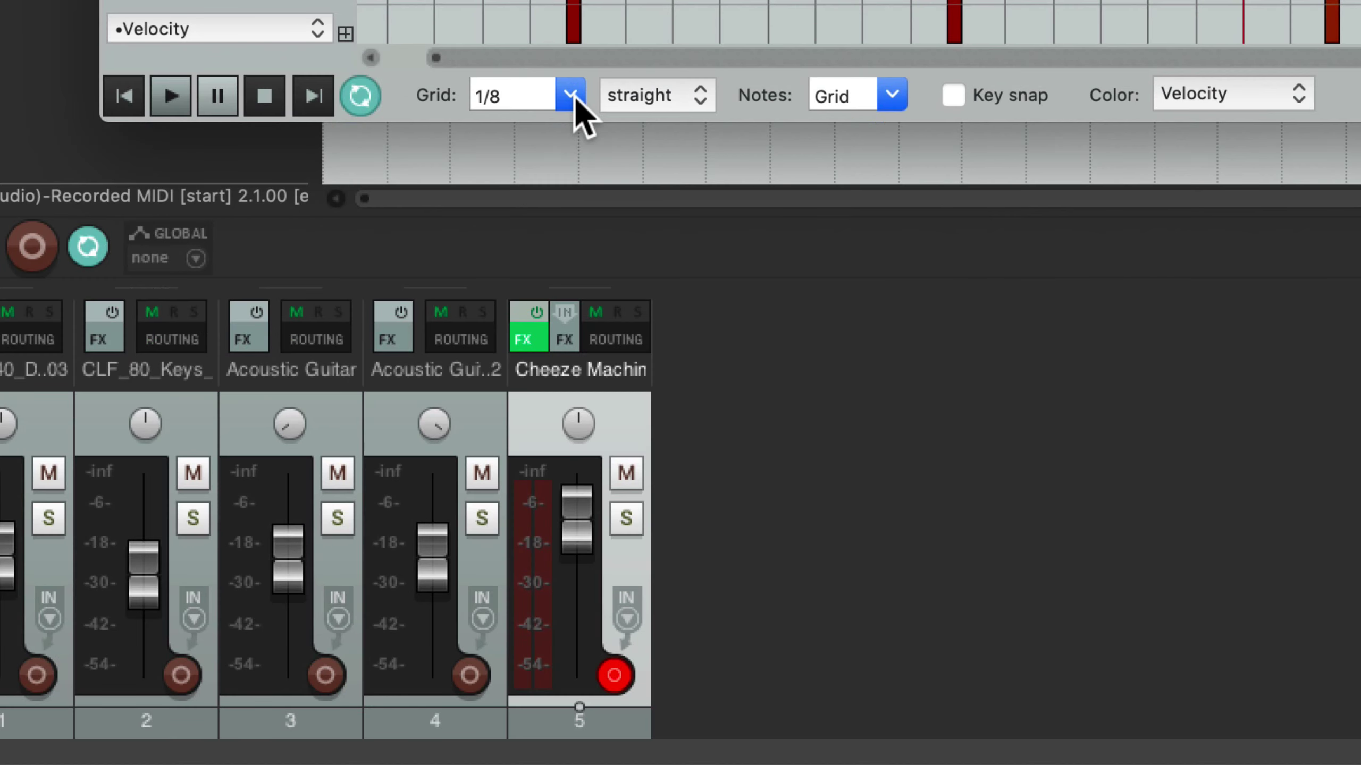
left_click(571, 96)
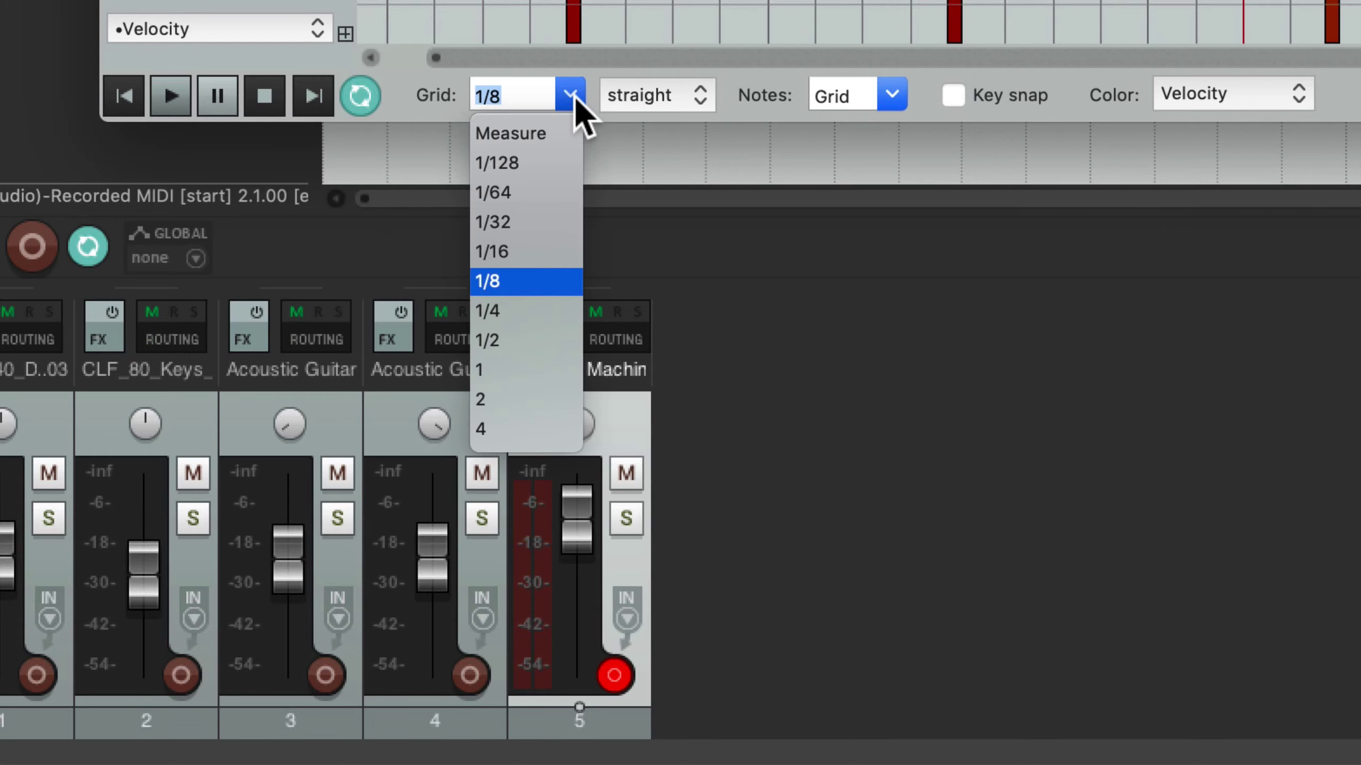
left_click(513, 315)
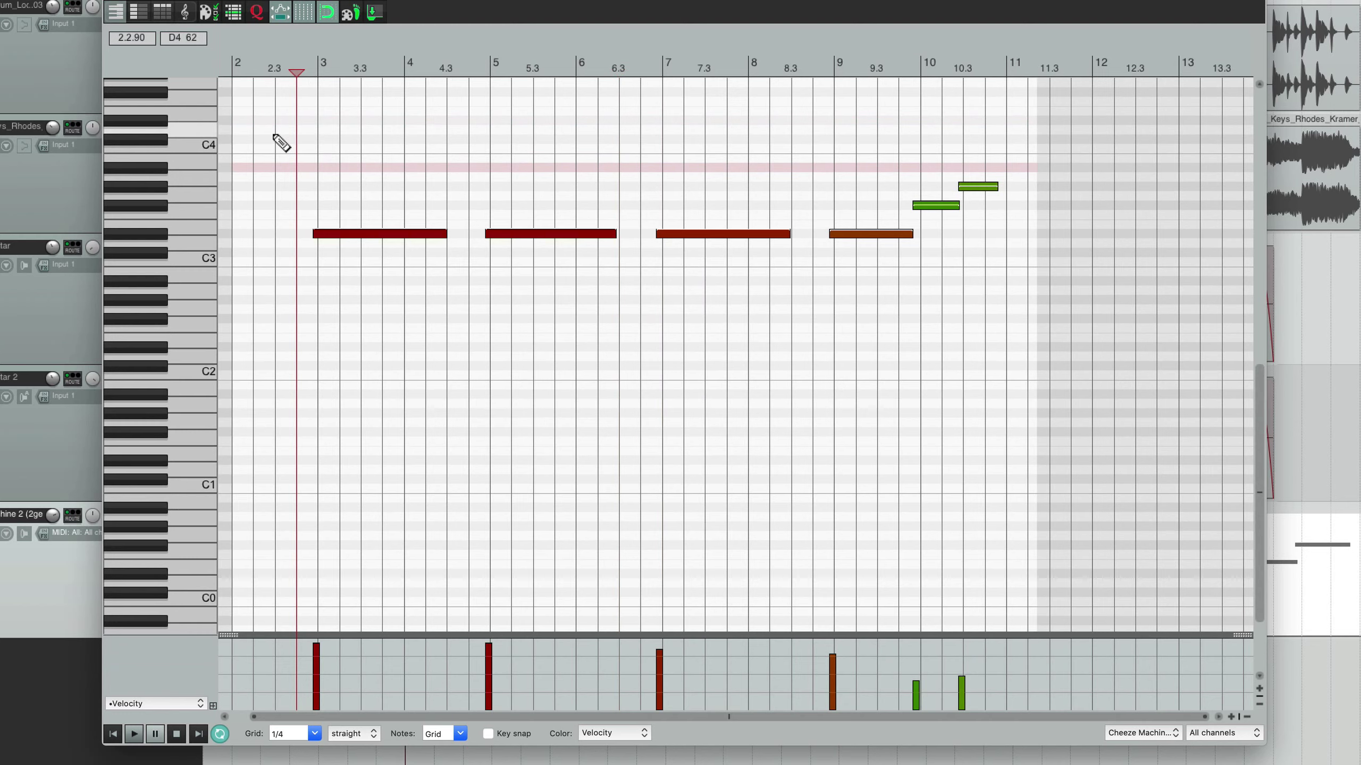
Step: Select all the recorded notes, quantize their position and note length to the grid at 100% strength, and play the result
left_click_drag(274, 135, 1016, 316)
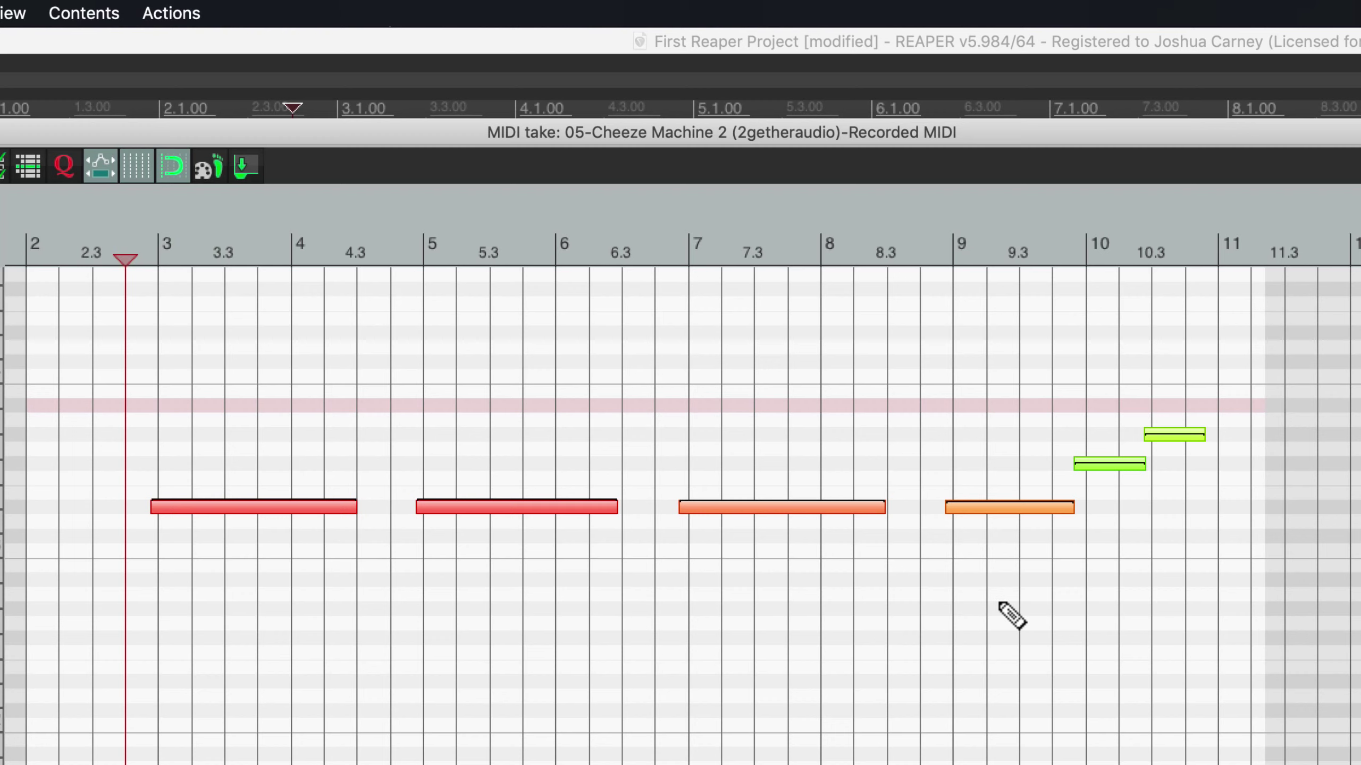
key("ctrl+q")
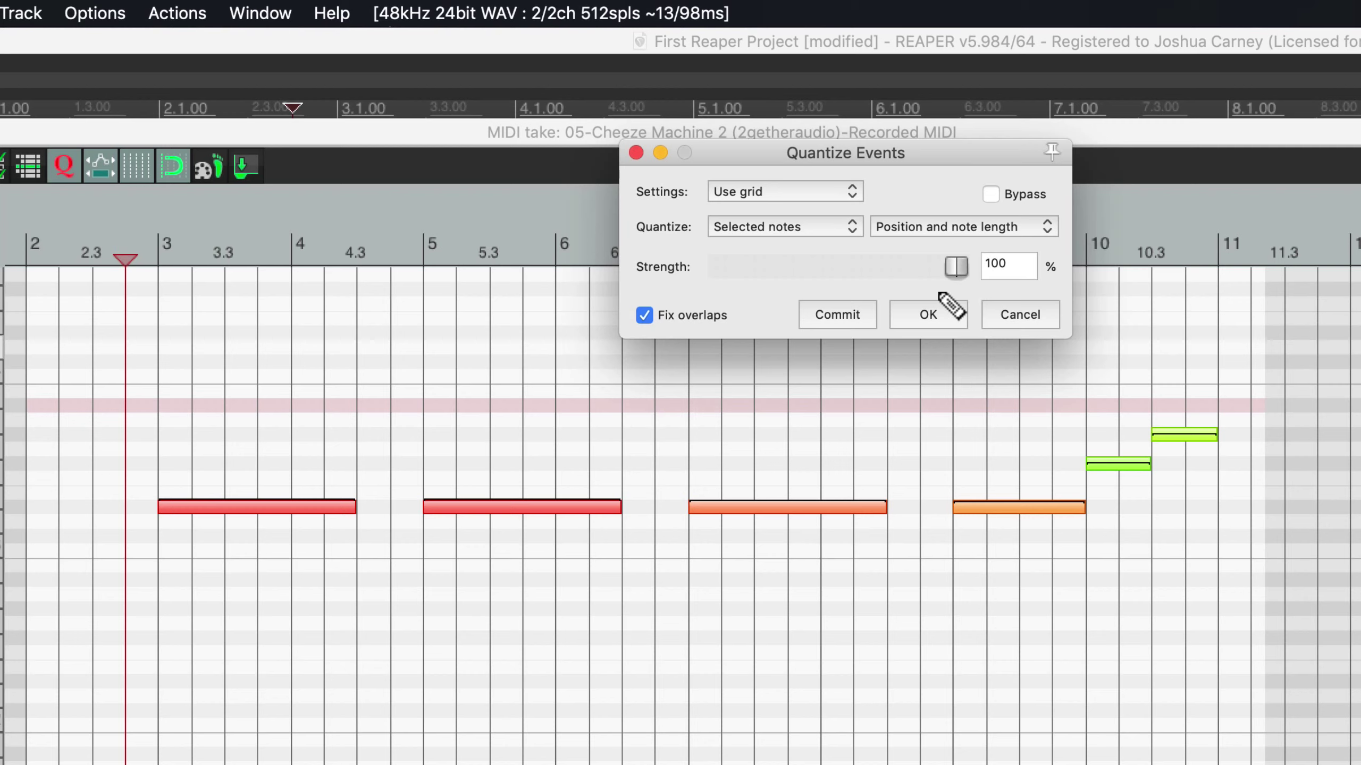
left_click(852, 191)
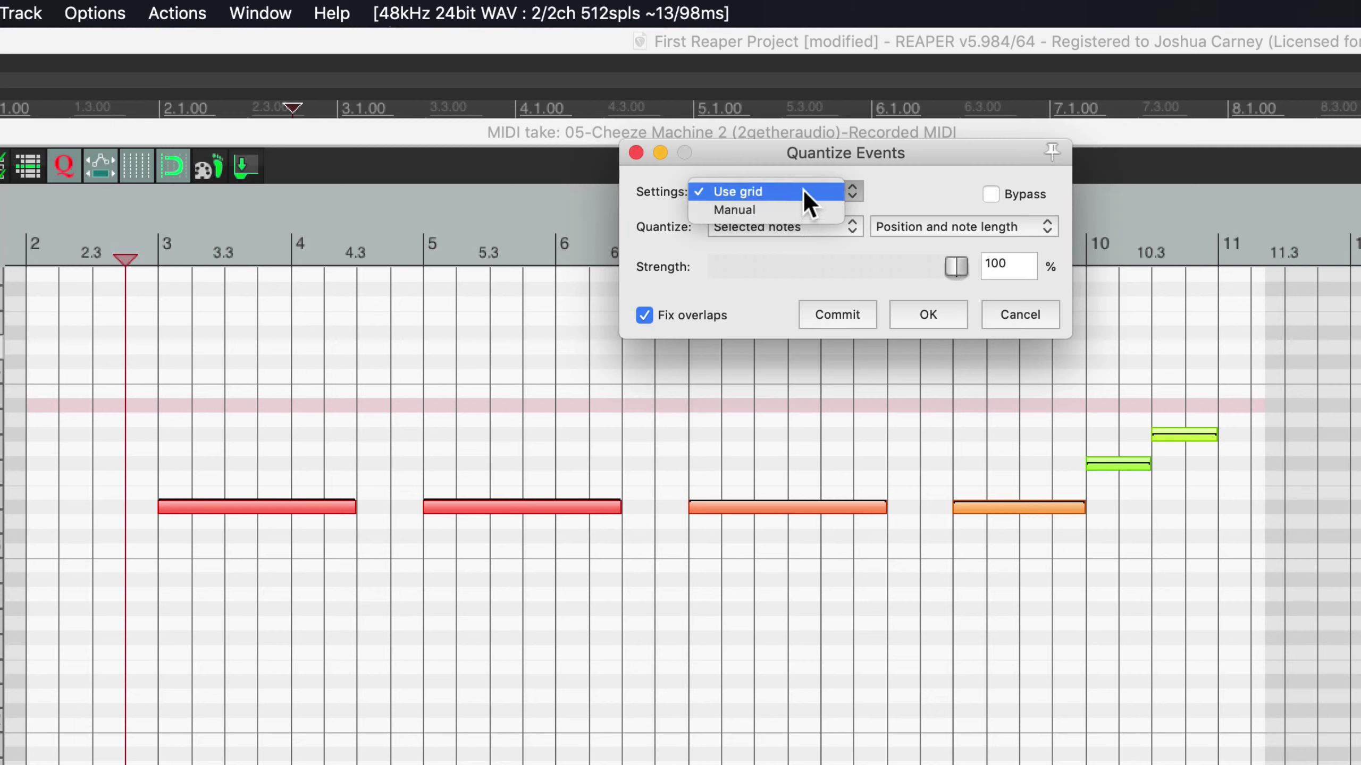
left_click(749, 191)
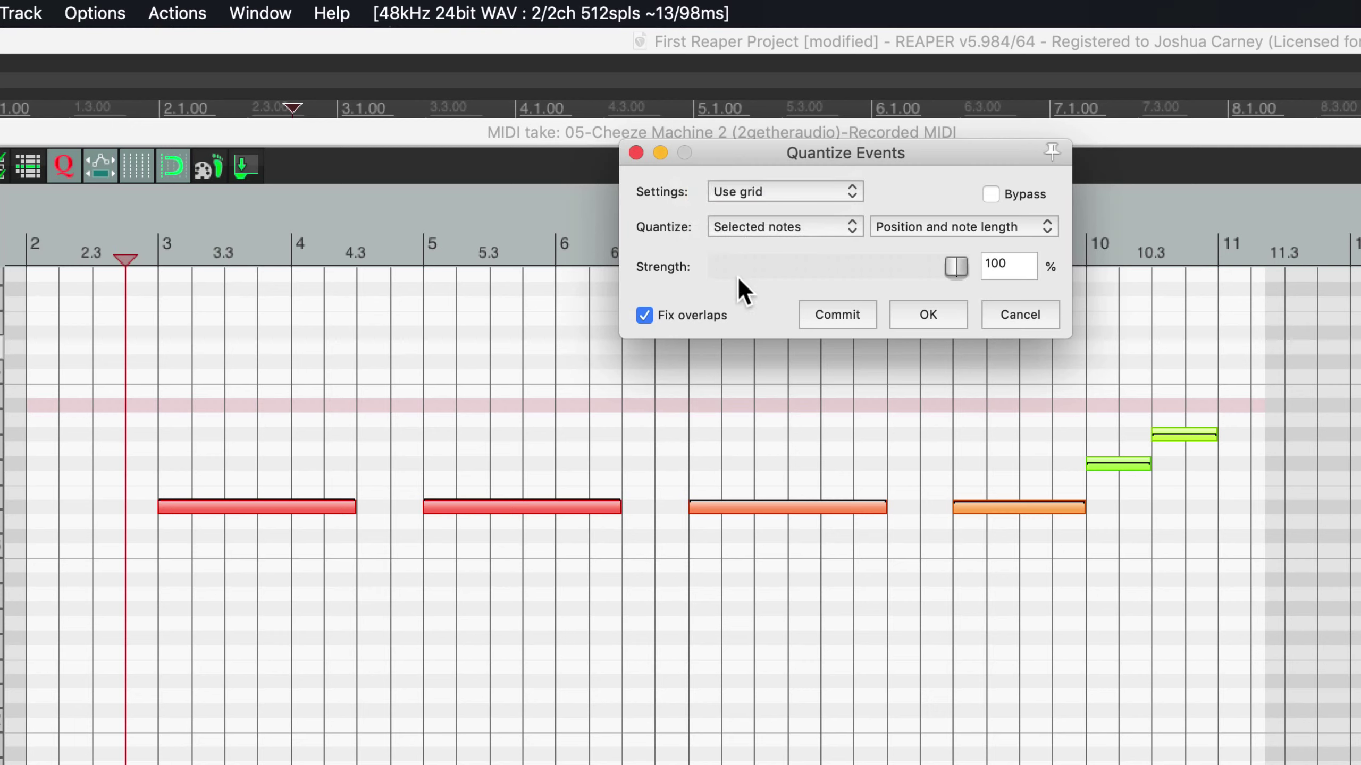
left_click(935, 224)
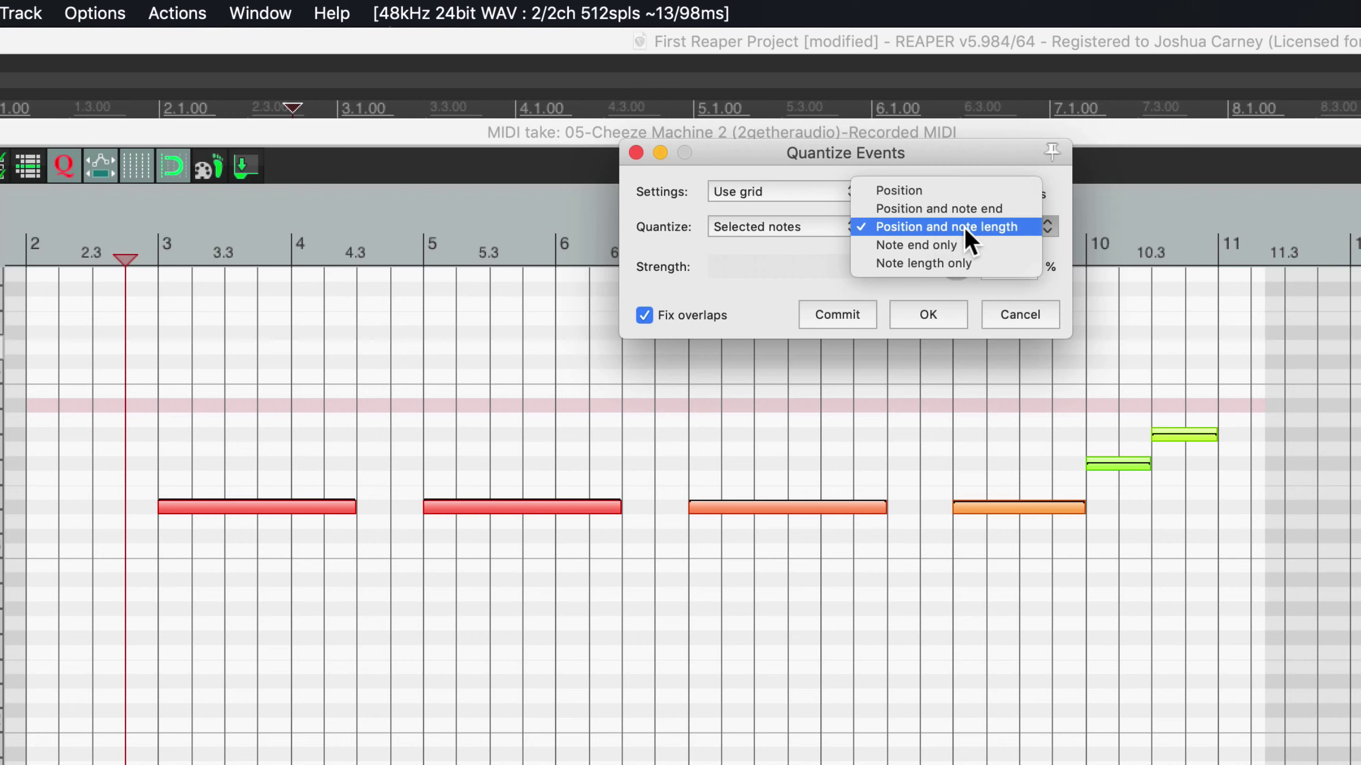
left_click(944, 190)
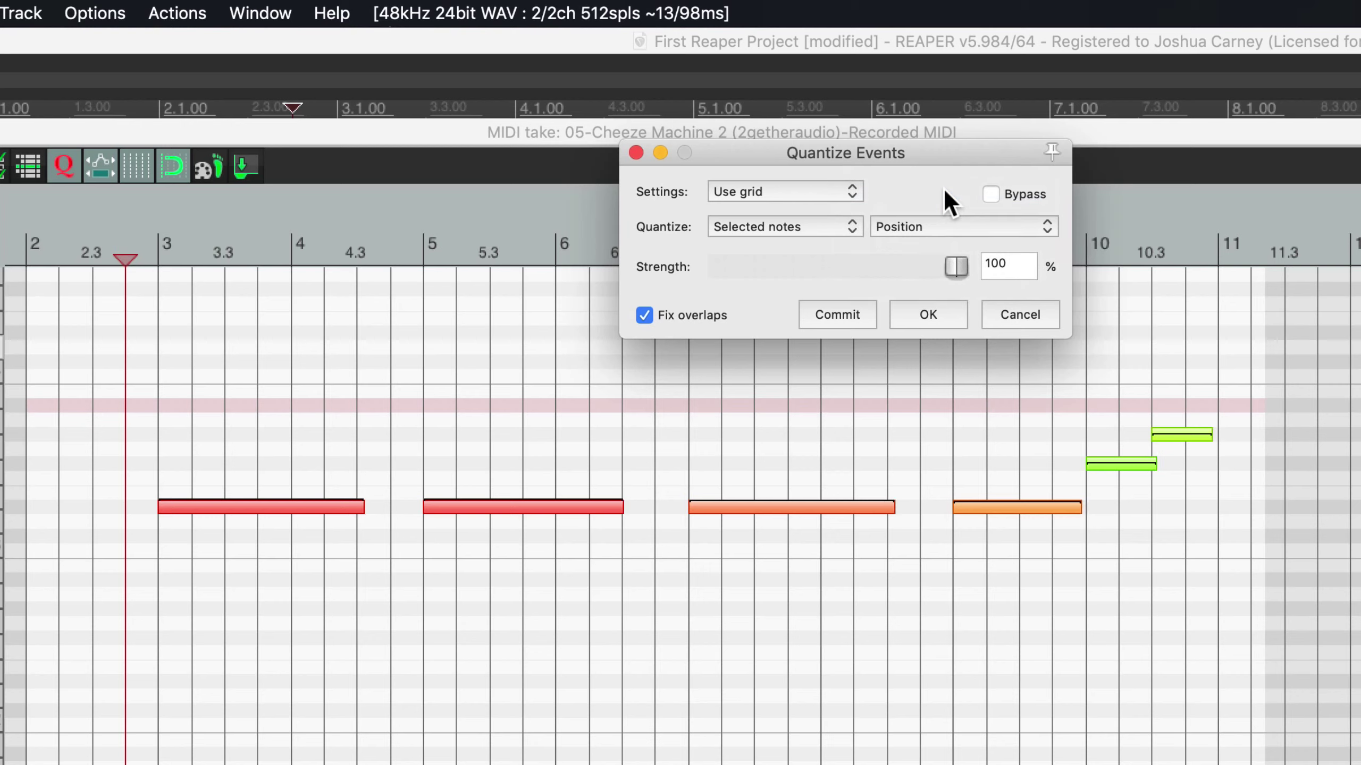
left_click(934, 225)
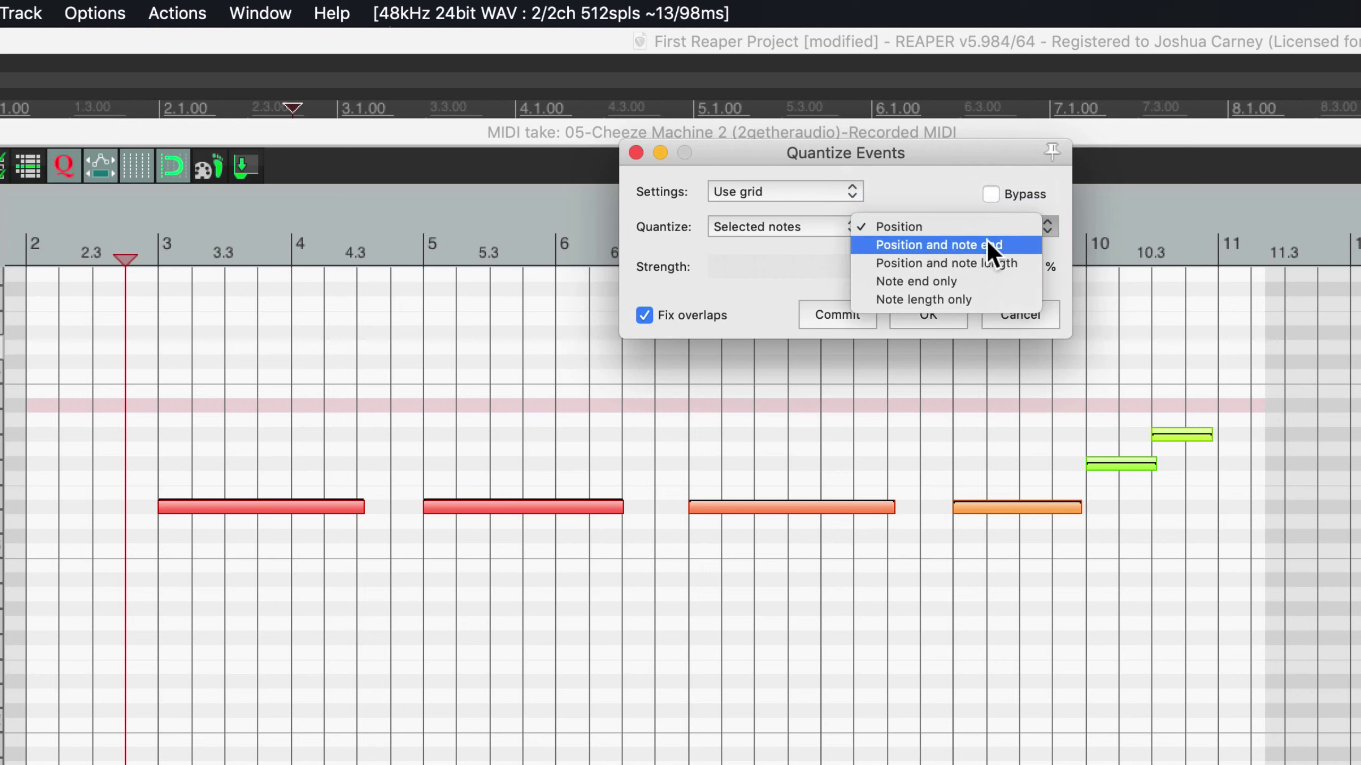
left_click(1003, 261)
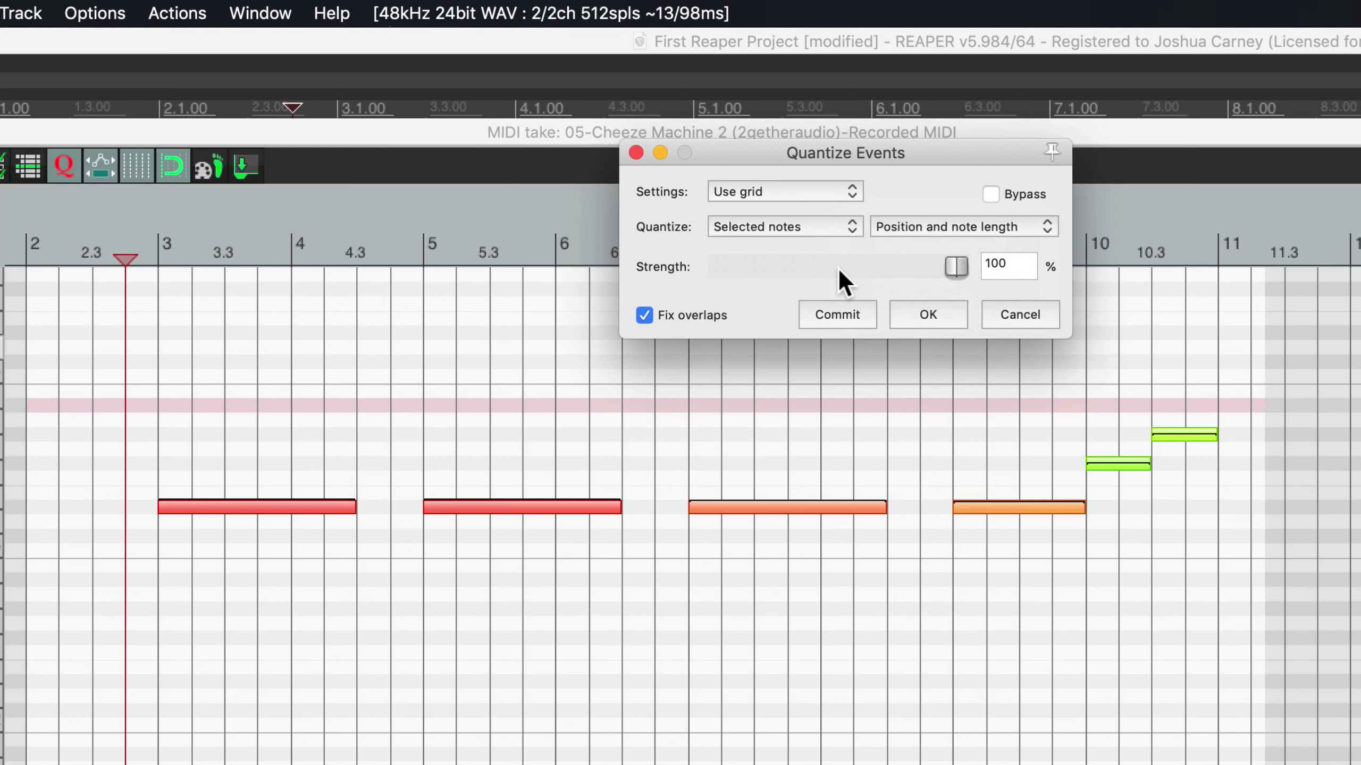
left_click(956, 313)
key("space")
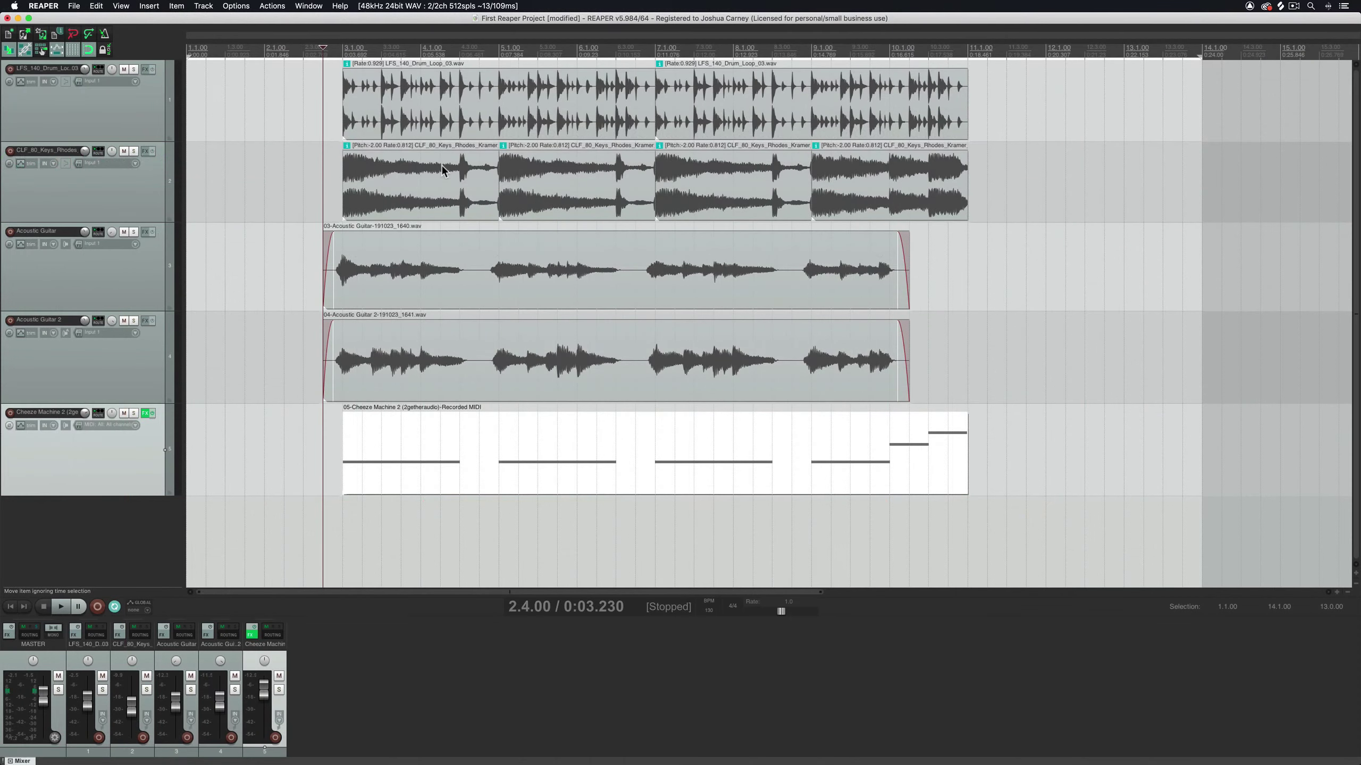
Step: Select every item in the project and copy them all directly after the originals, with the loops starting at measure 11
scroll(441, 165, "down", 6)
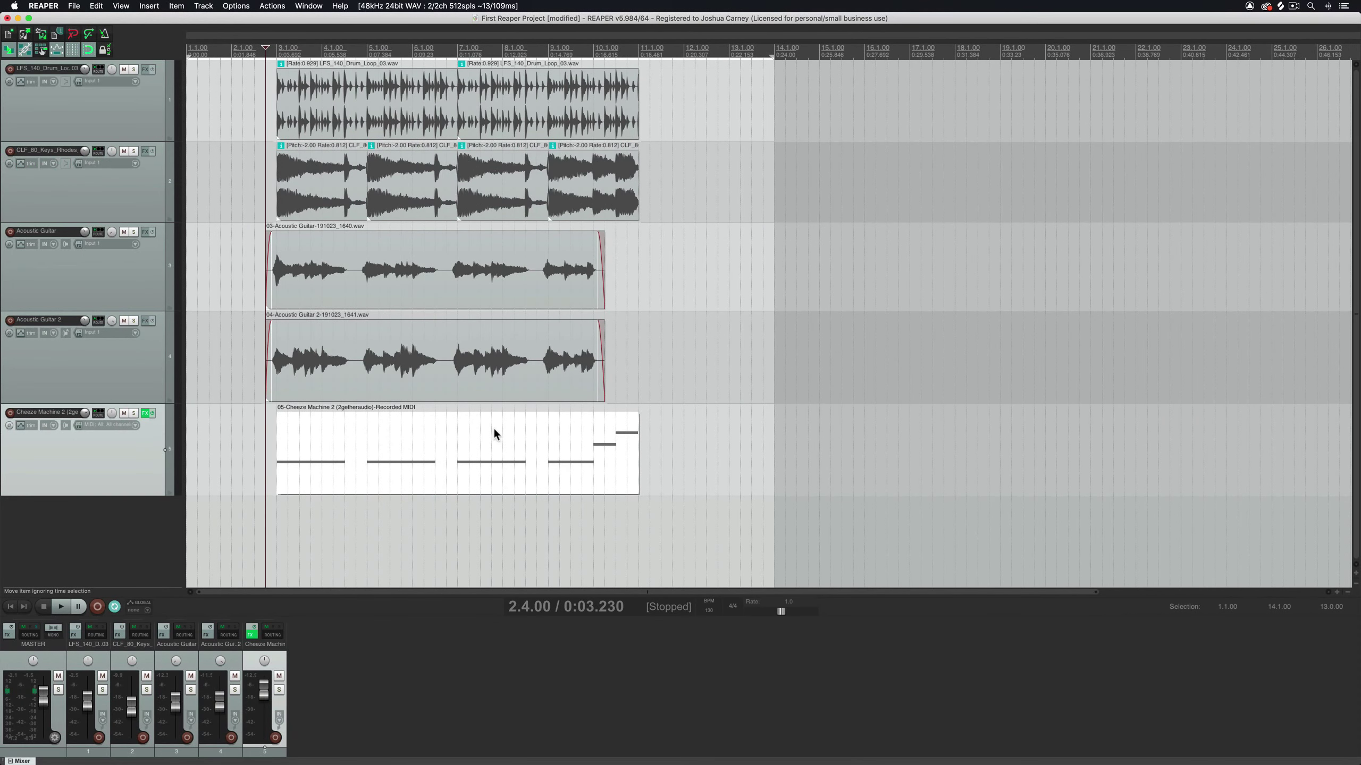
left_click(672, 343)
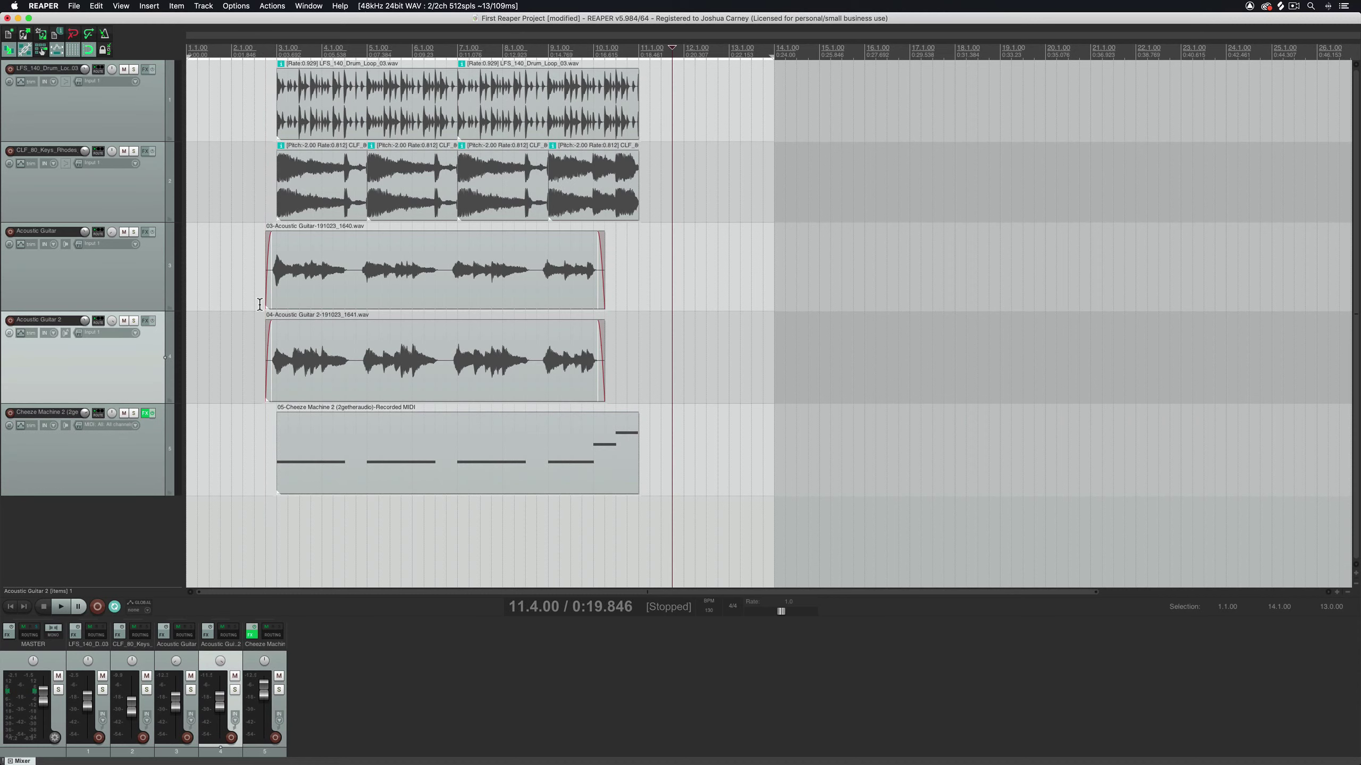
key("super+a")
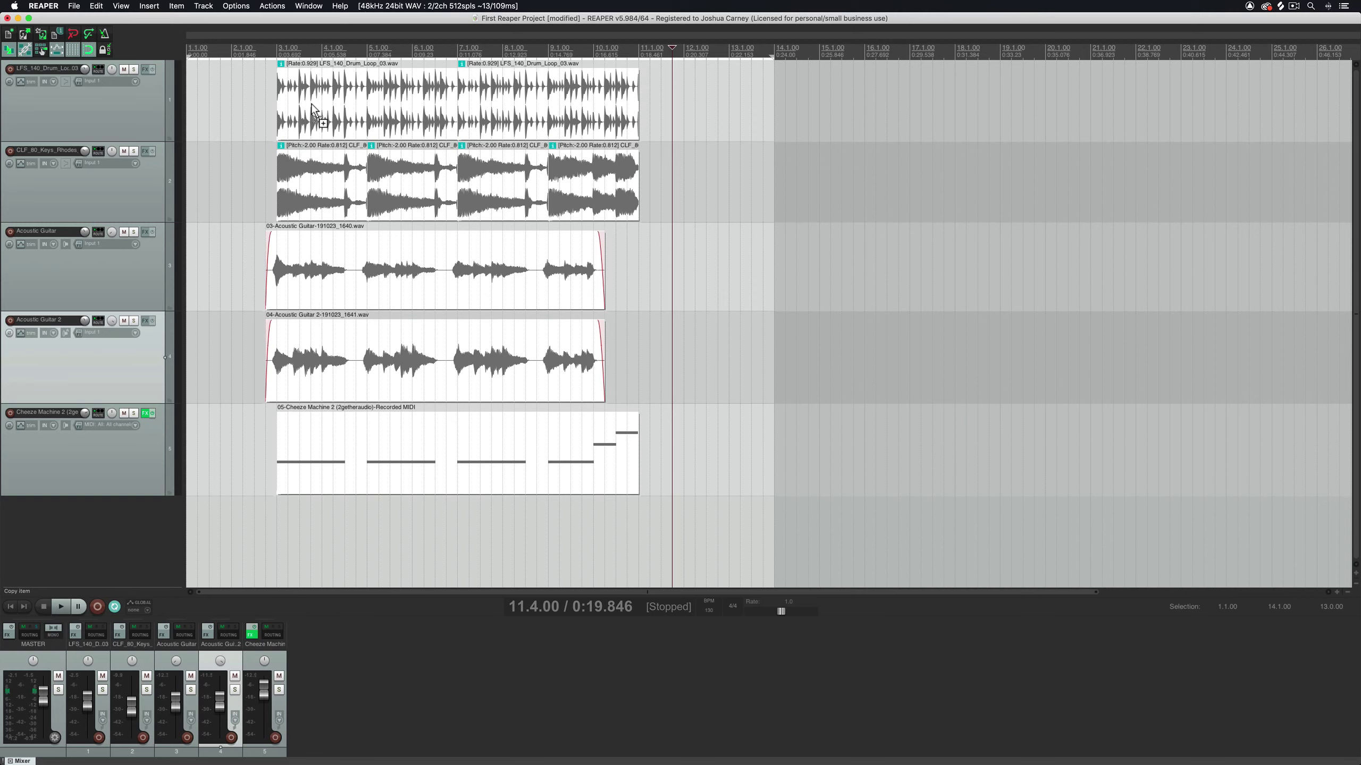
left_click_drag(311, 108, 688, 119)
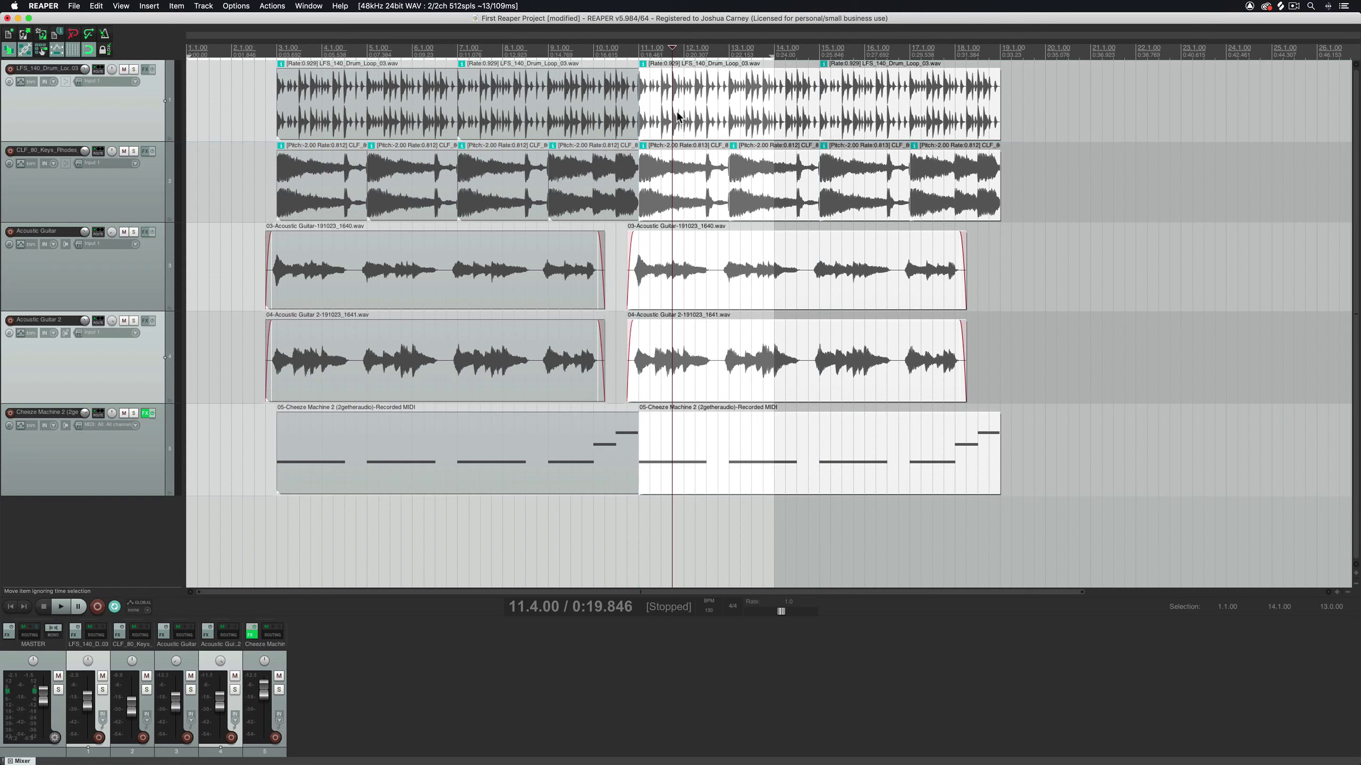
Step: Play the arrangement from measure 9 across the join into the copied section, then stop playback
left_click(545, 47)
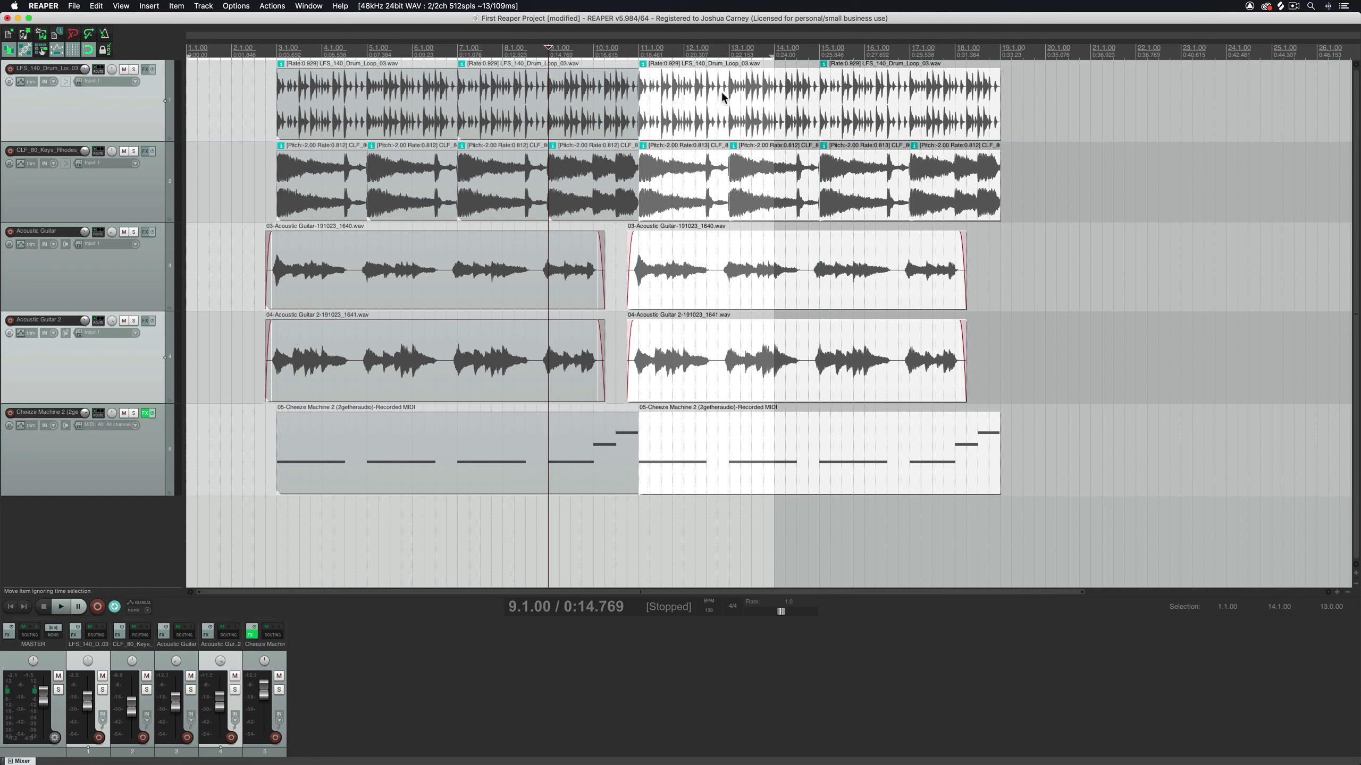
key("space")
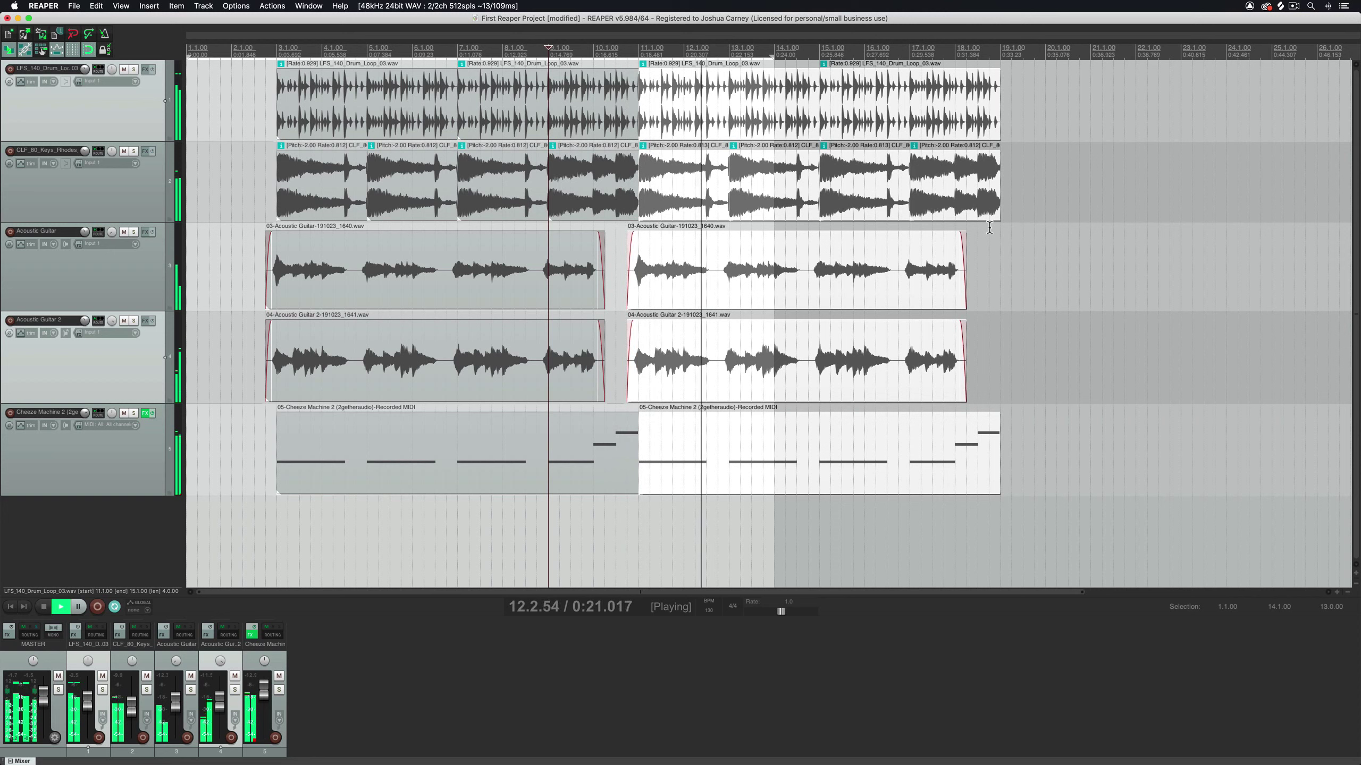
key("space")
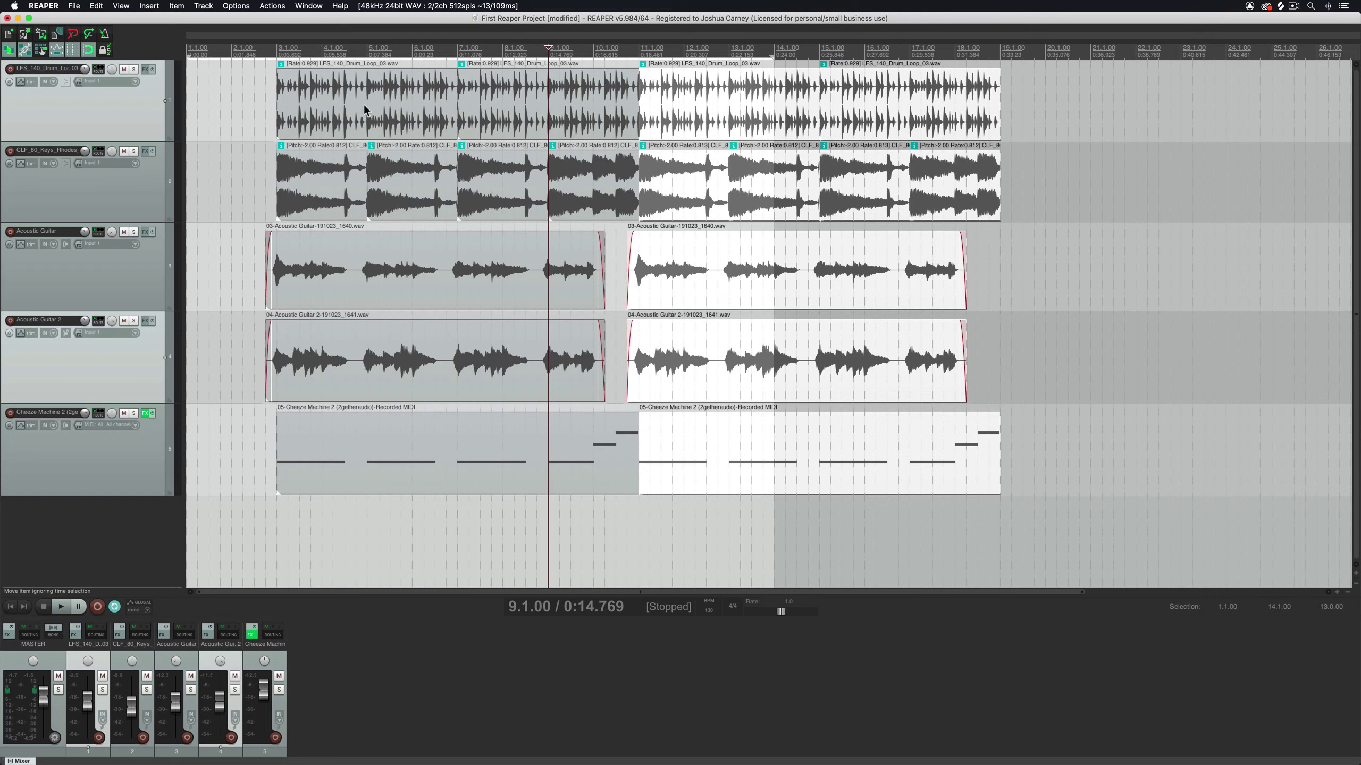
Step: Make a time selection from 2.4.00 to 19.3.00 around the whole arrangement and open the render settings with bounds set to Time selection
left_click_drag(269, 49, 1022, 101)
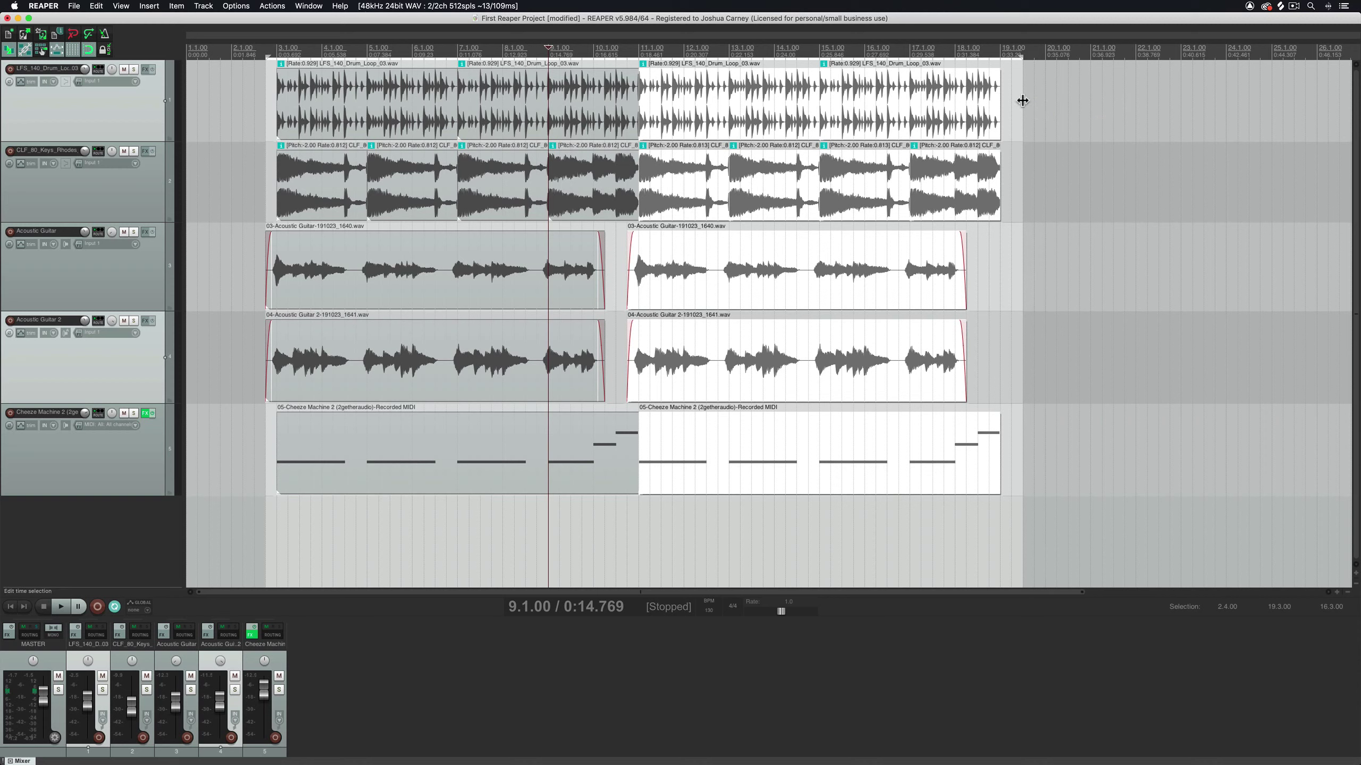
left_click_drag(264, 57, 1022, 58)
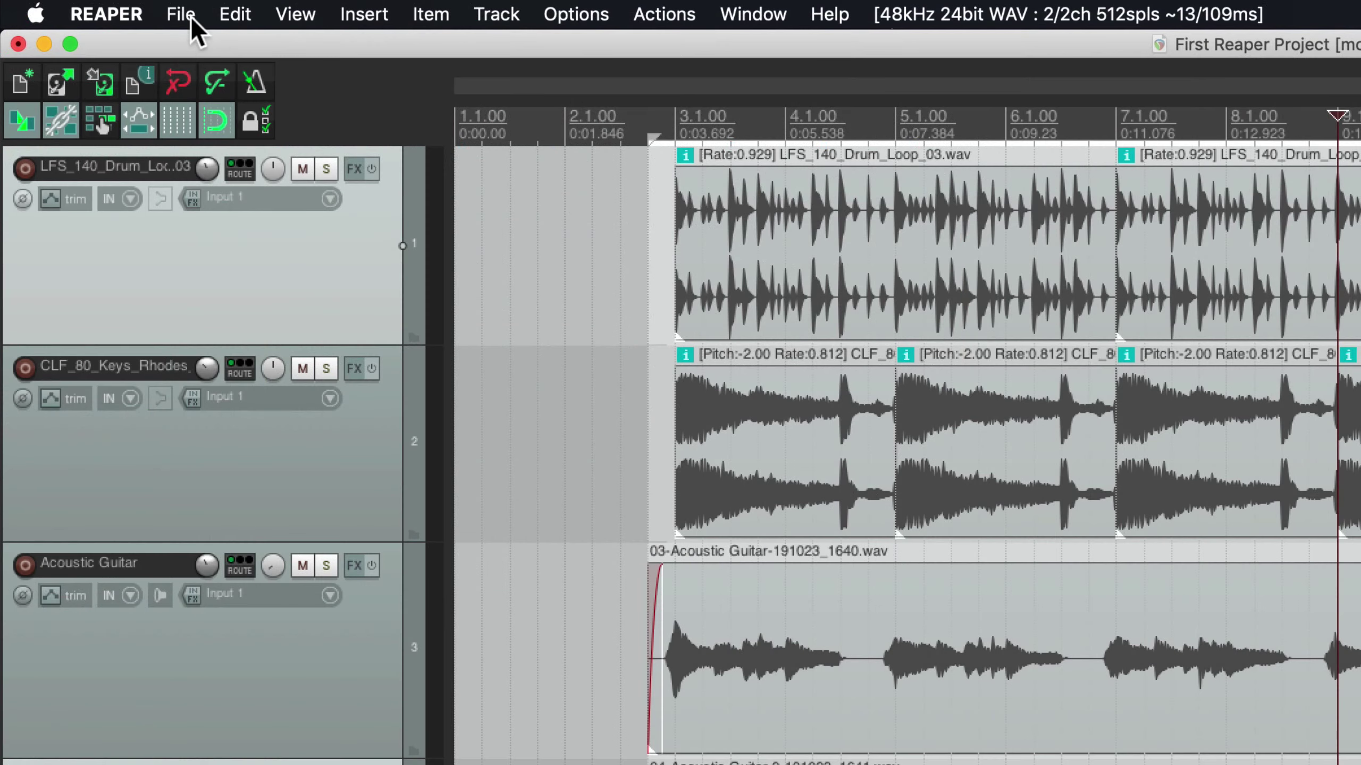
left_click(75, 7)
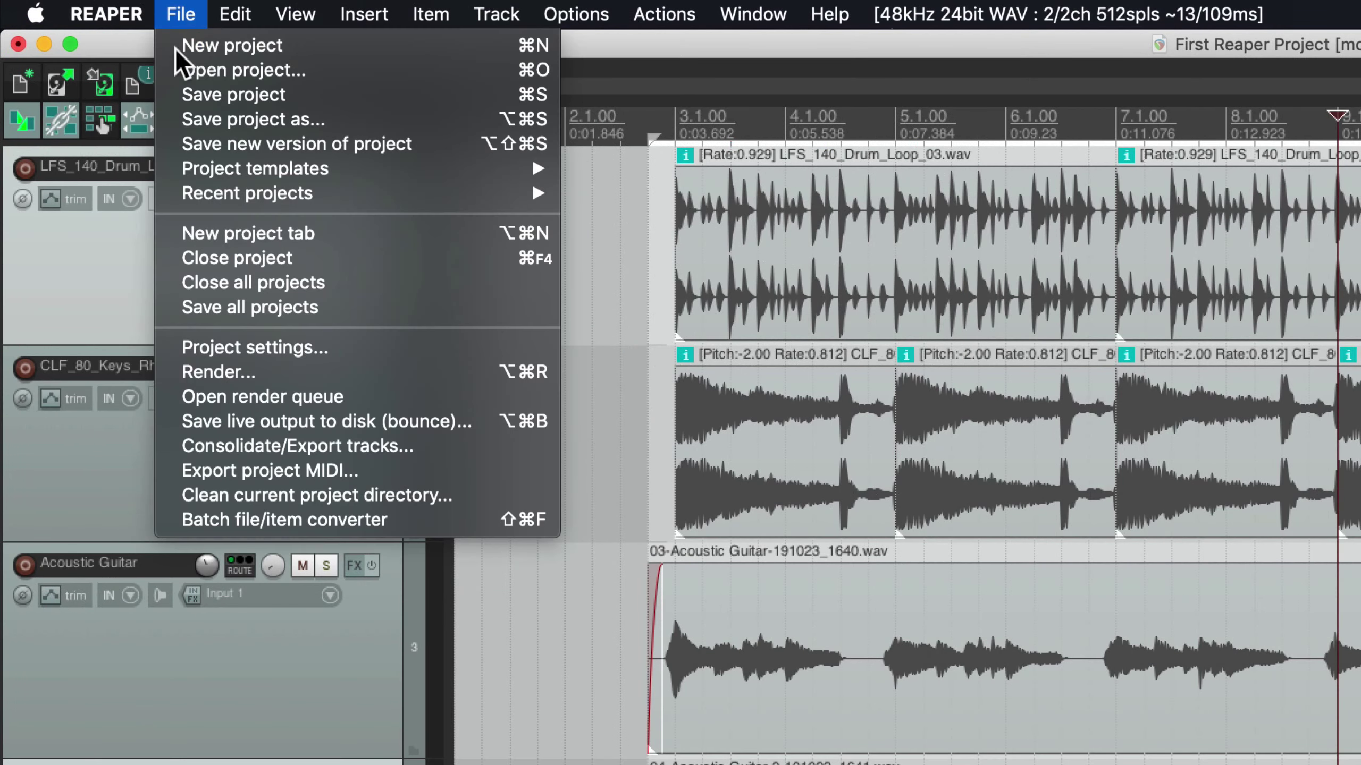
left_click(314, 372)
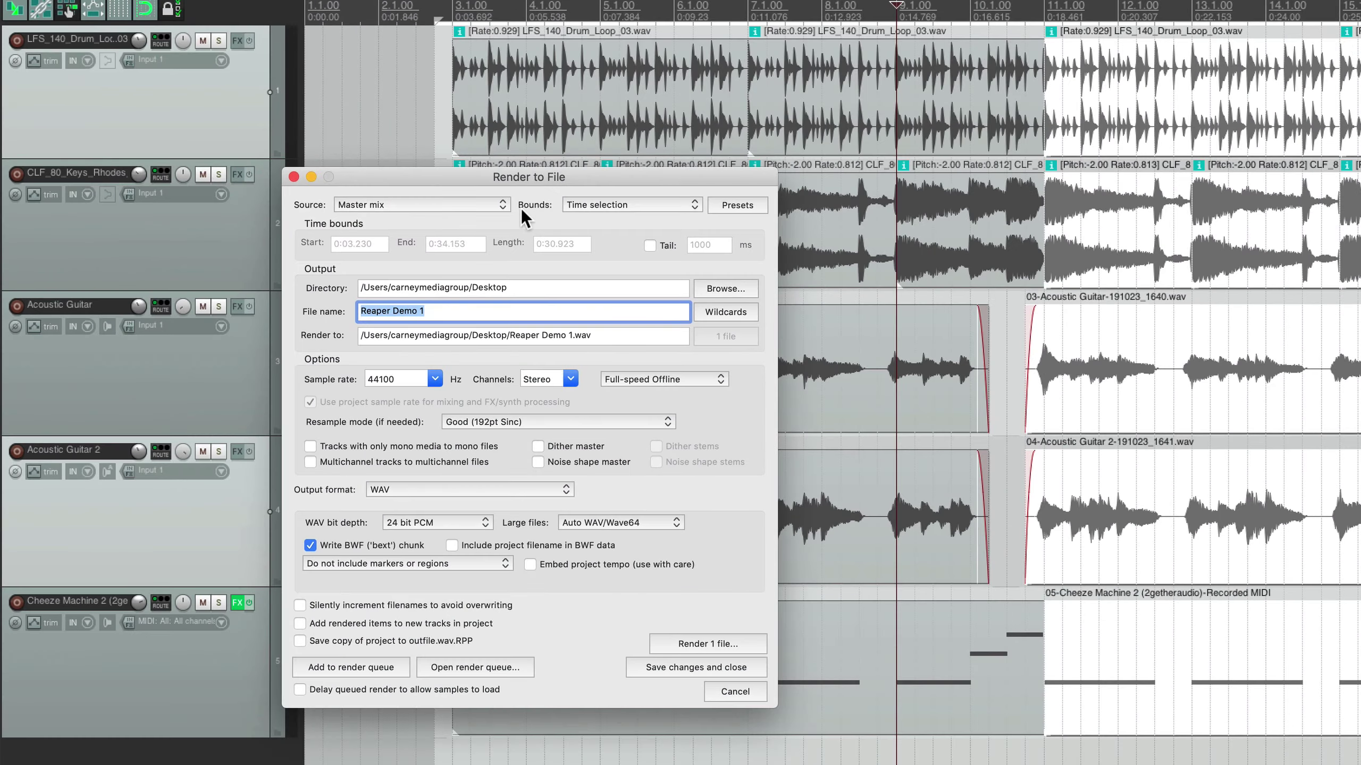
left_click(605, 205)
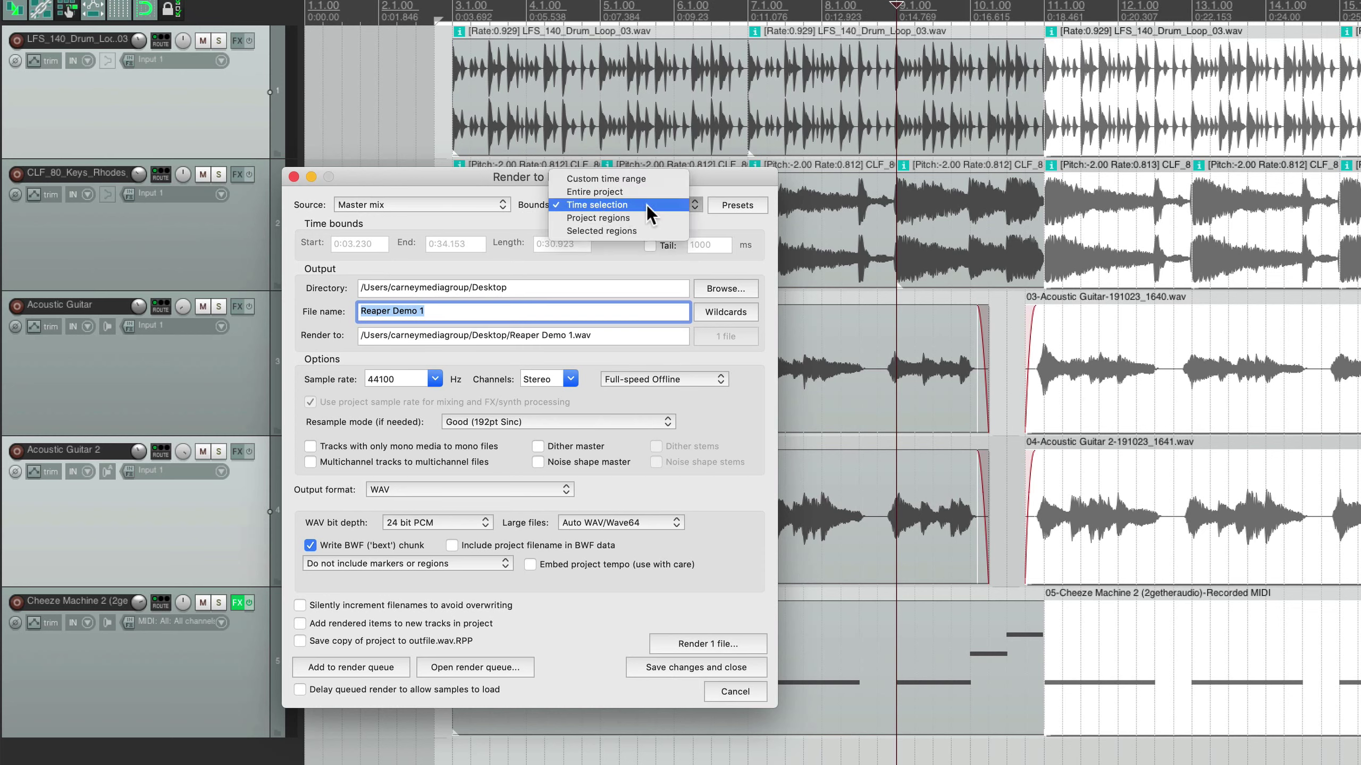
left_click(646, 204)
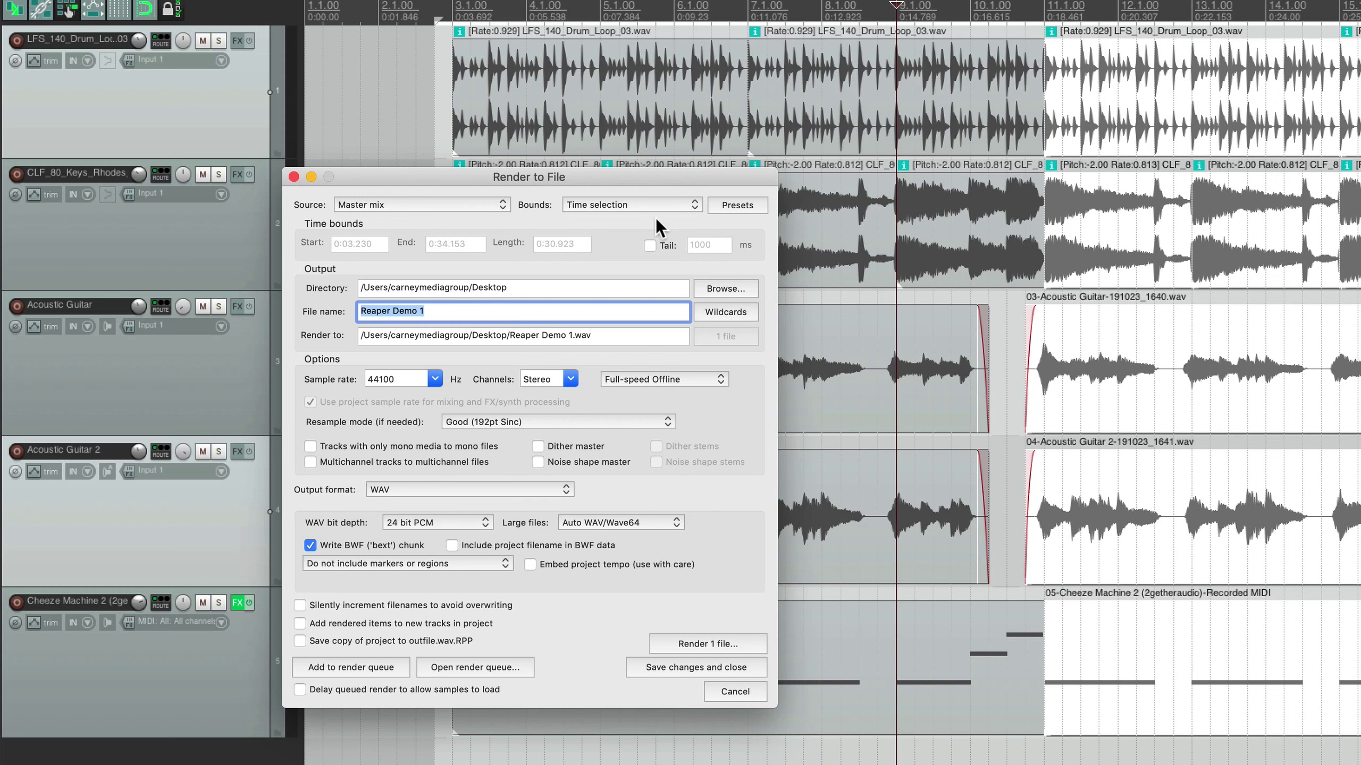
Step: Check the render's file name and browse the possible output folders without choosing a different one
double_click(438, 310)
triple_click(438, 310)
left_click(721, 292)
left_click(760, 307)
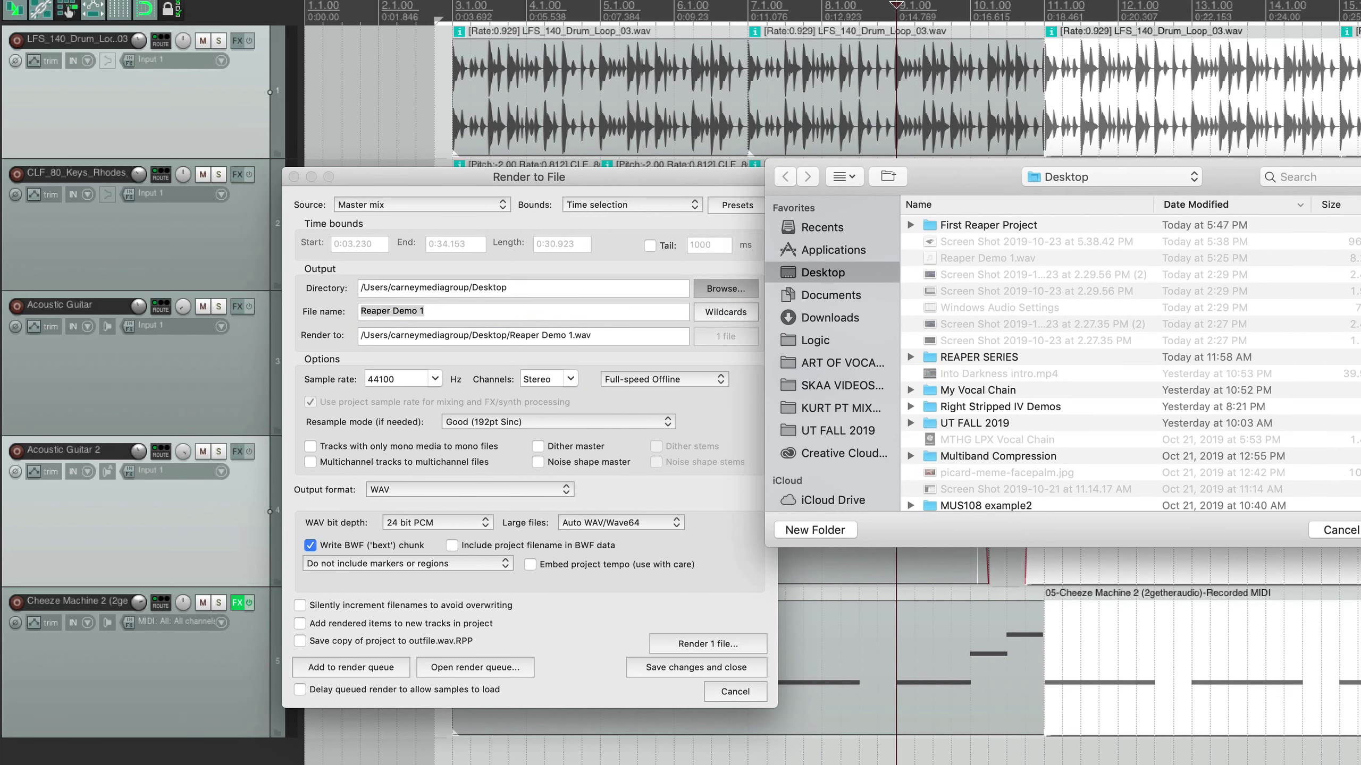
left_click(1343, 530)
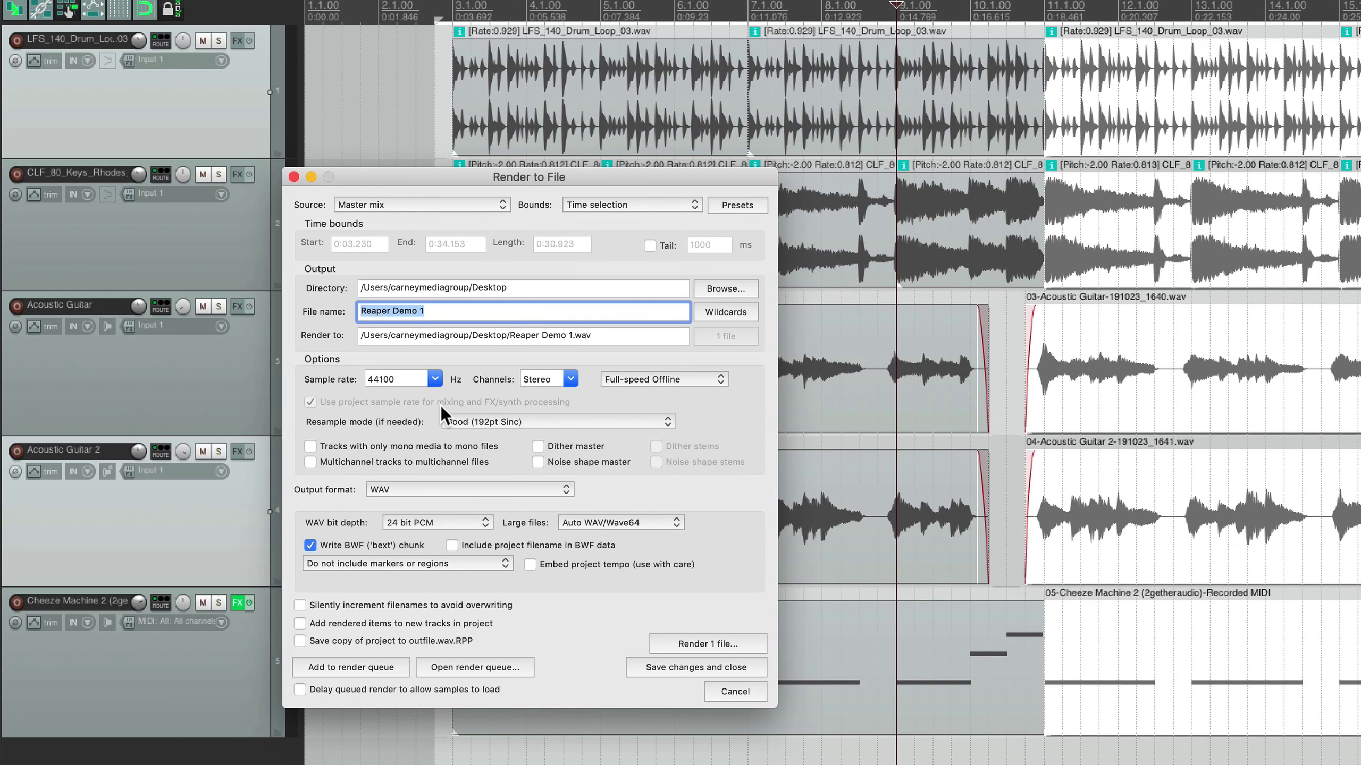
Step: Choose WAV as the output format and render the master mix to Reaper Demo 1.wav on the Desktop
left_click(406, 489)
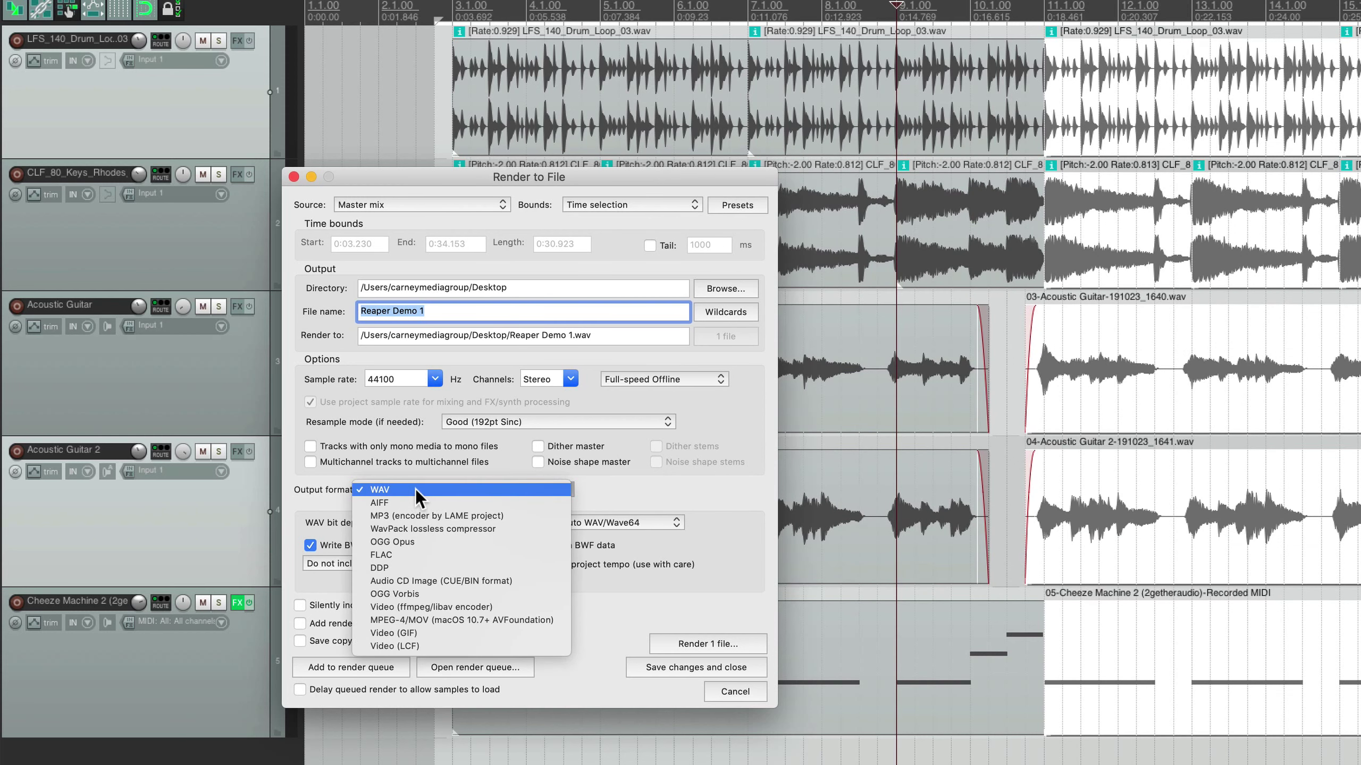
left_click(438, 489)
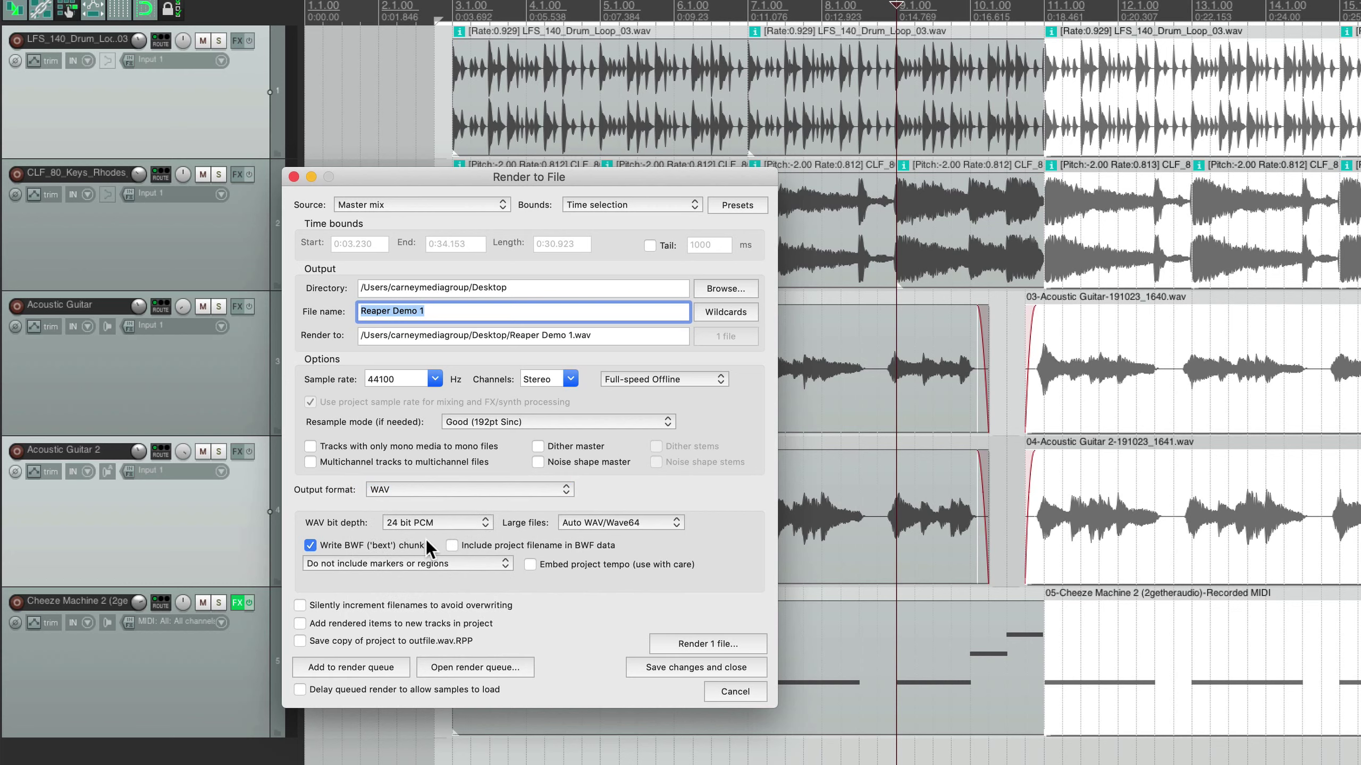
left_click(674, 643)
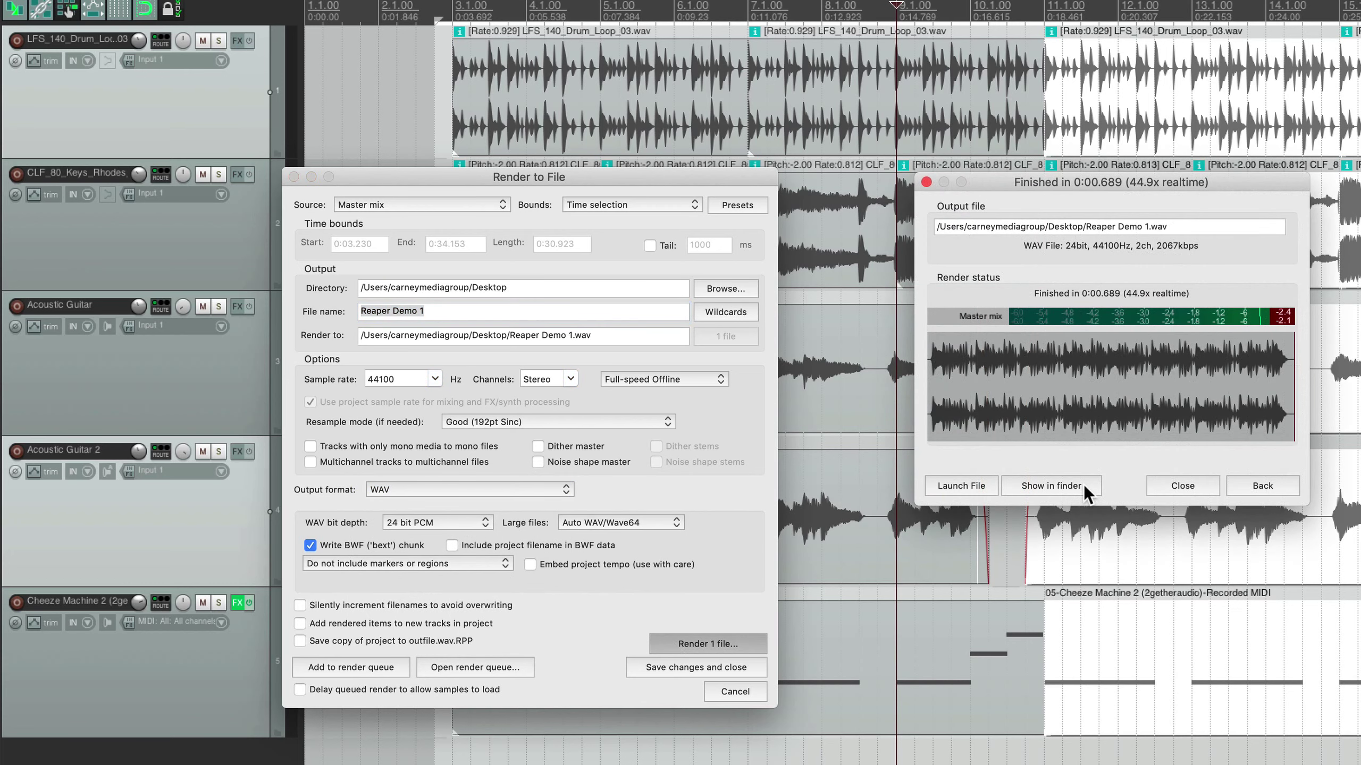
Step: Show the rendered Reaper Demo 1.wav in Finder, preview its audio briefly, and close the preview
left_click(1083, 485)
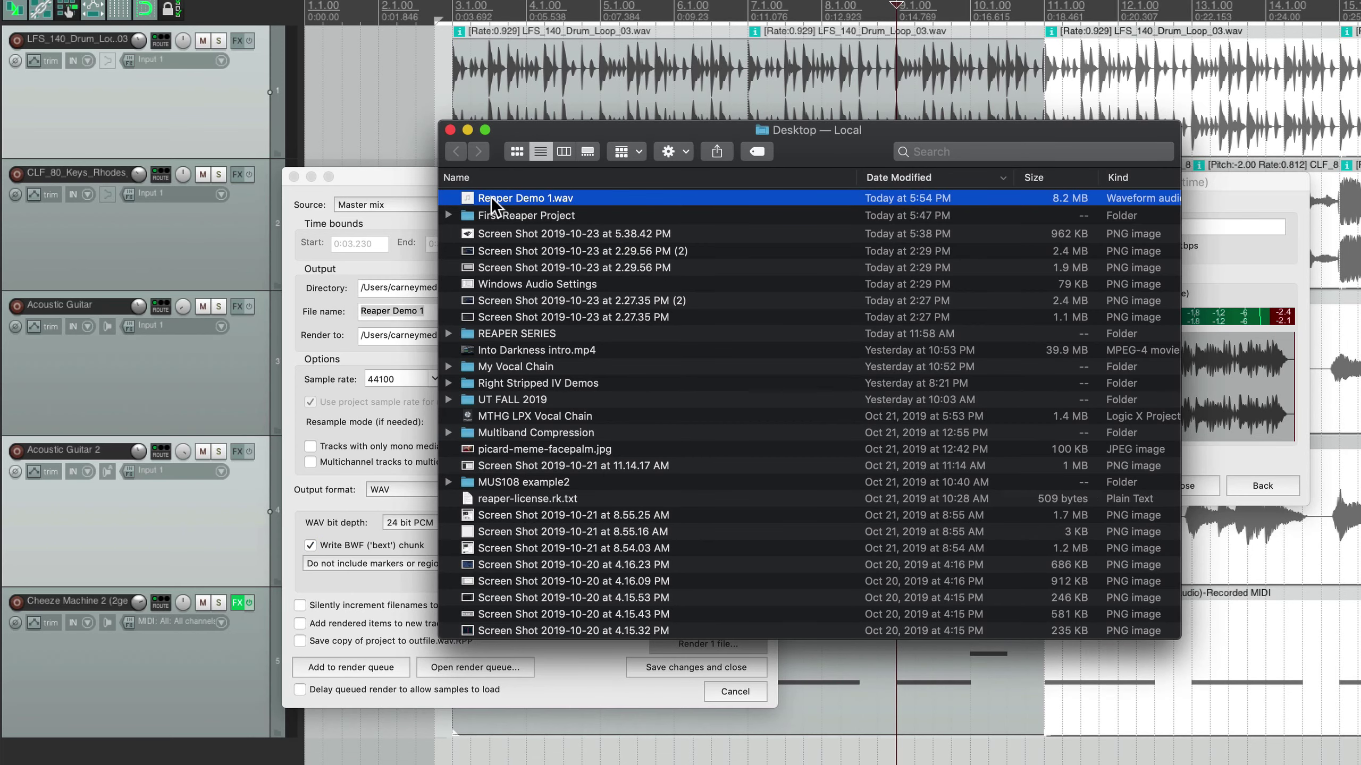
key("space")
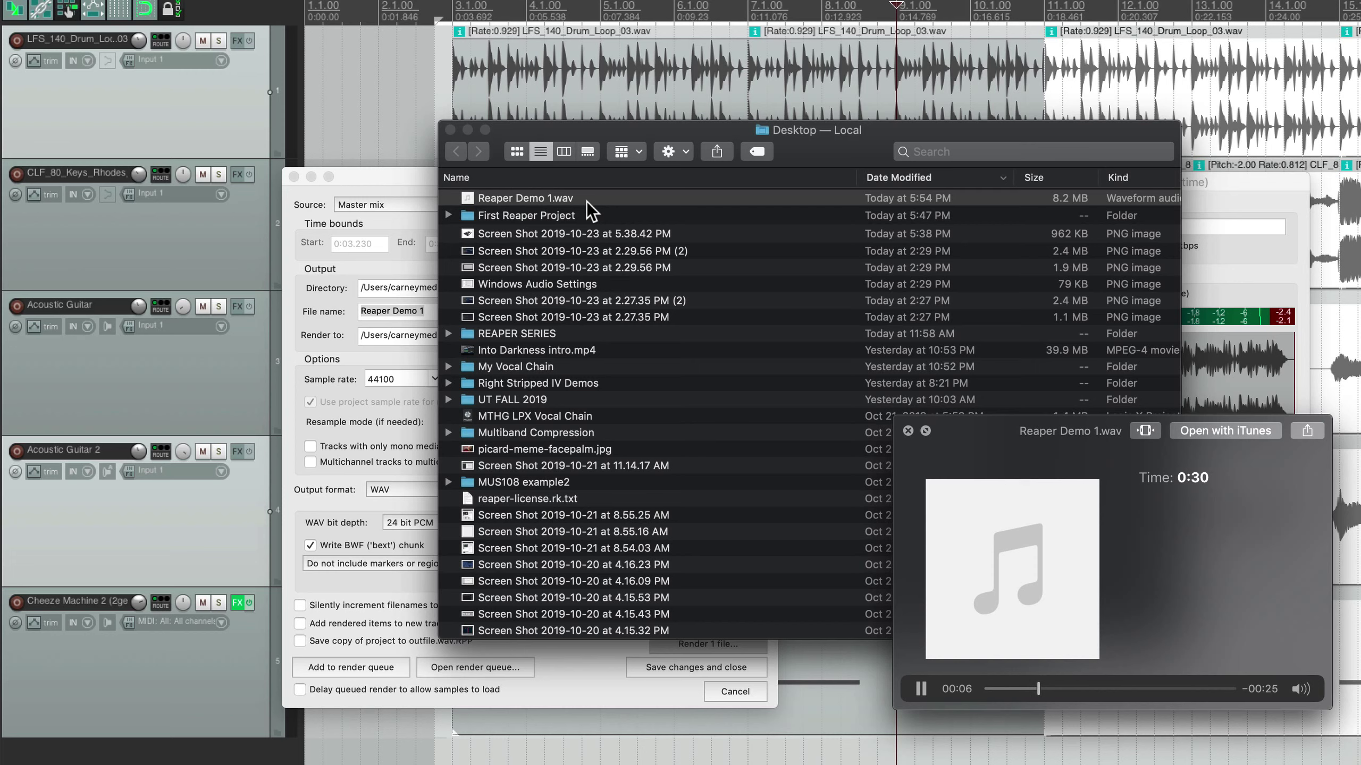
key("space")
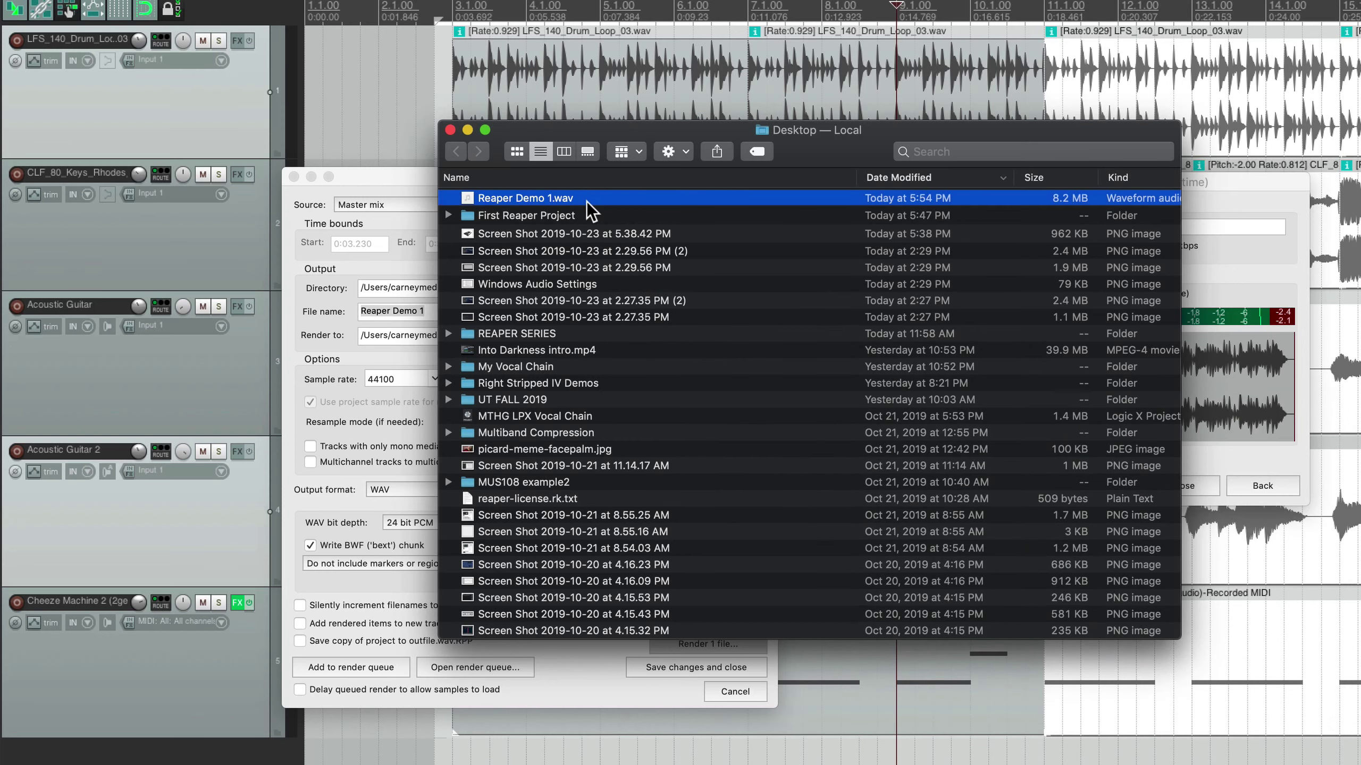